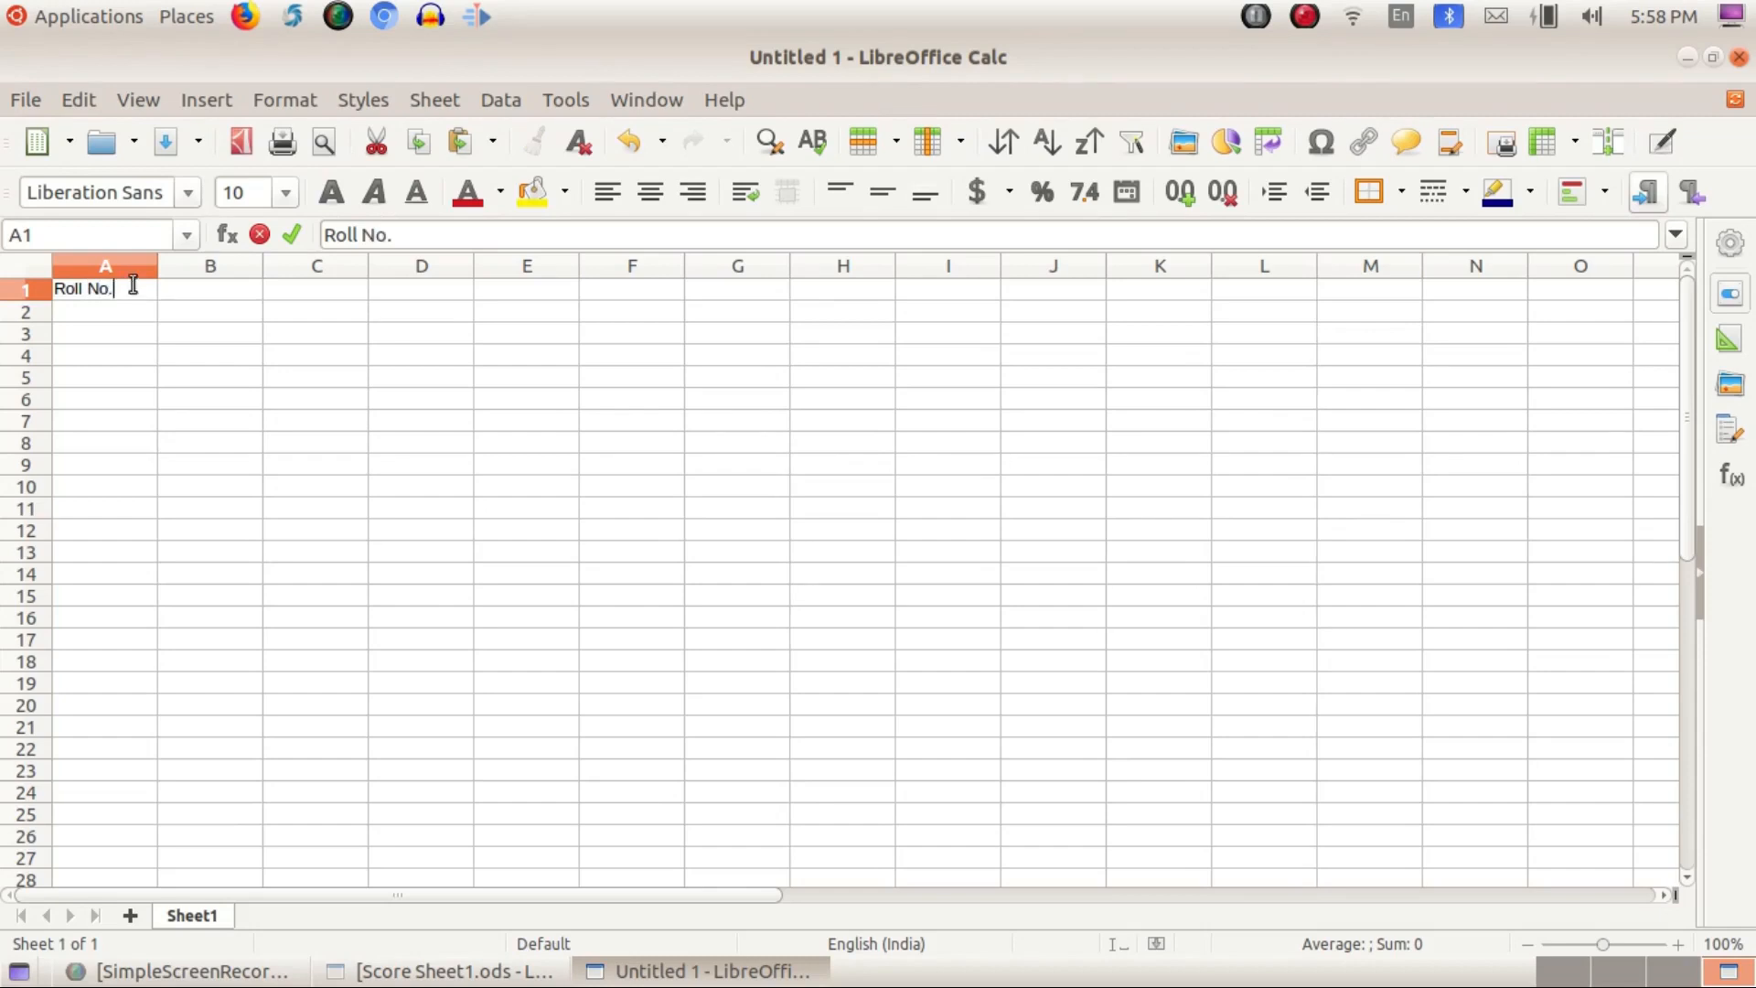
Step: Enter the column headings Roll No., Name, Mal Score and Mal Grade in cells A1 to D1
type(".")
left_click(183, 289)
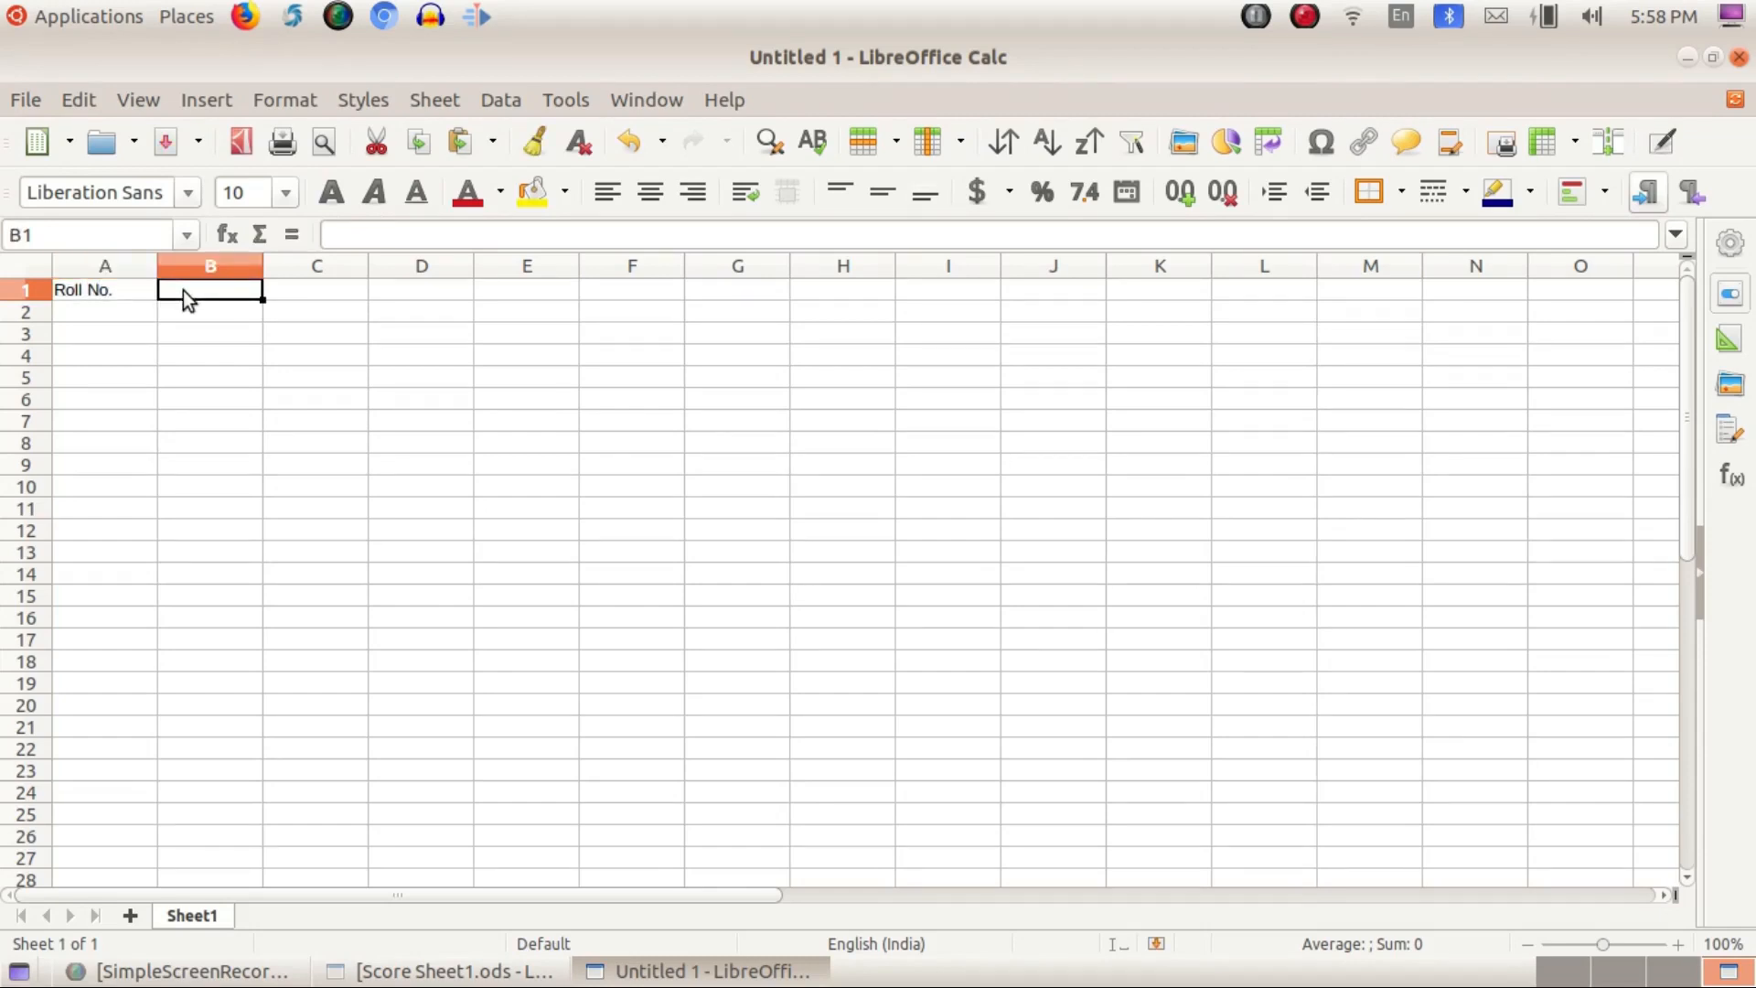
type("Na")
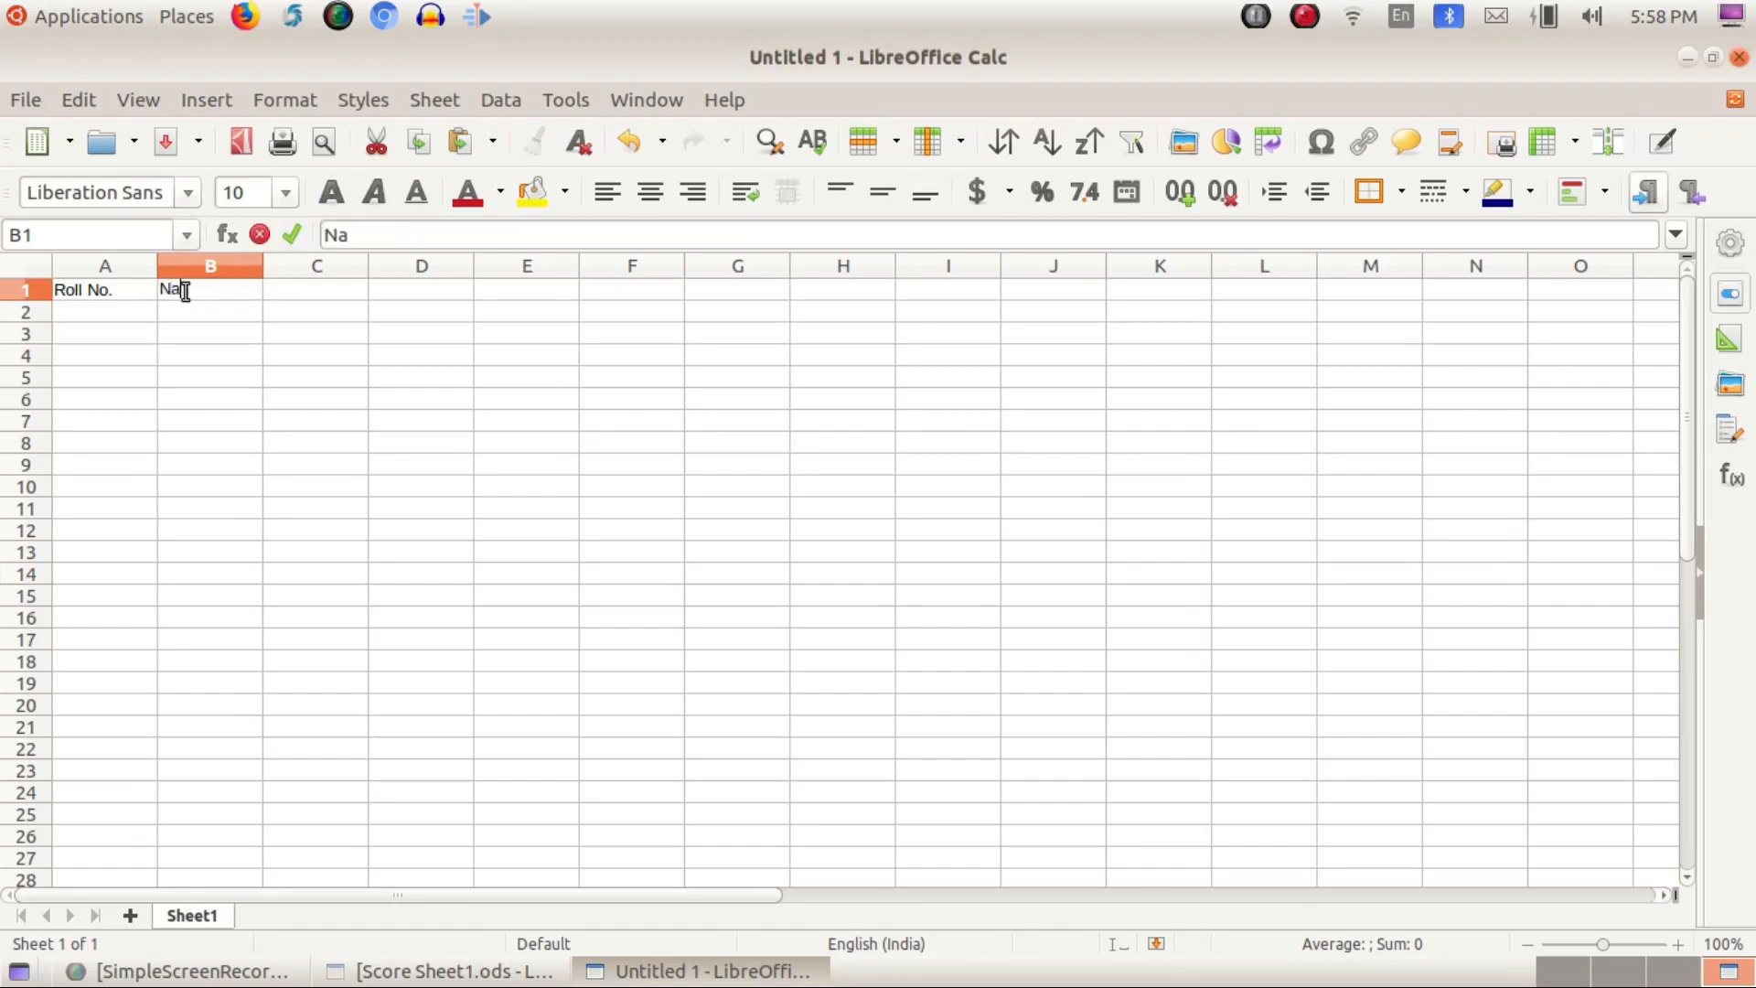
type("me")
left_click(294, 292)
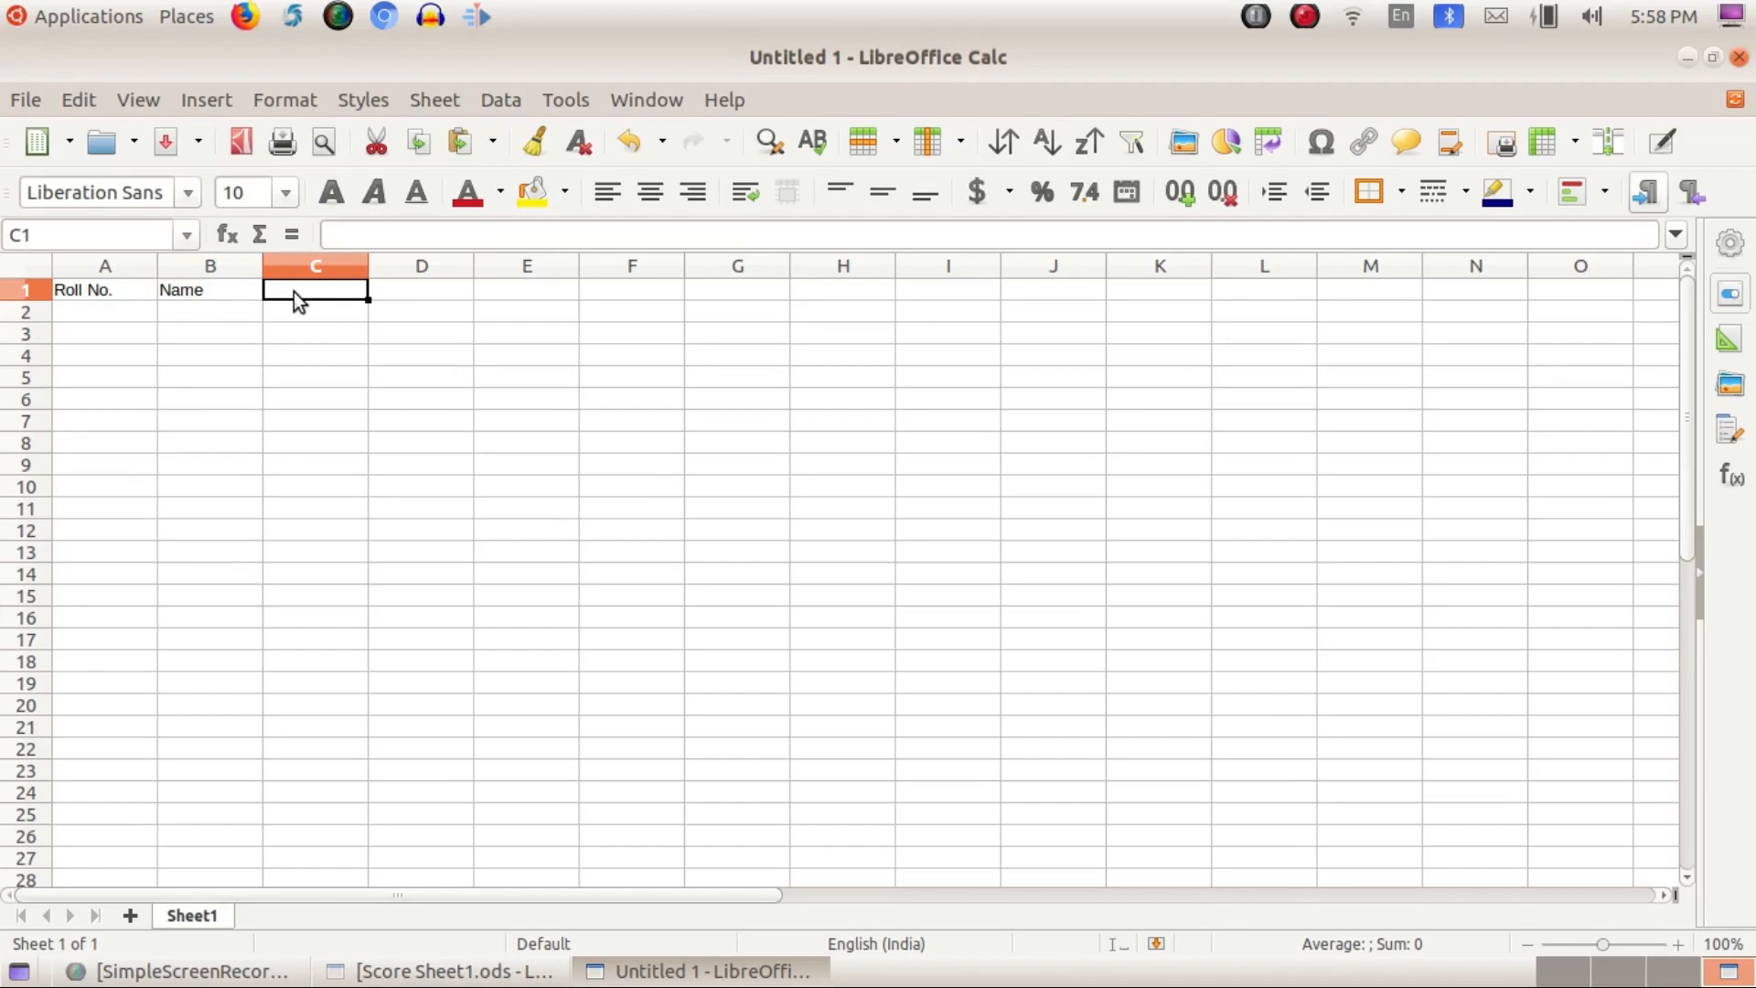
type("Ma")
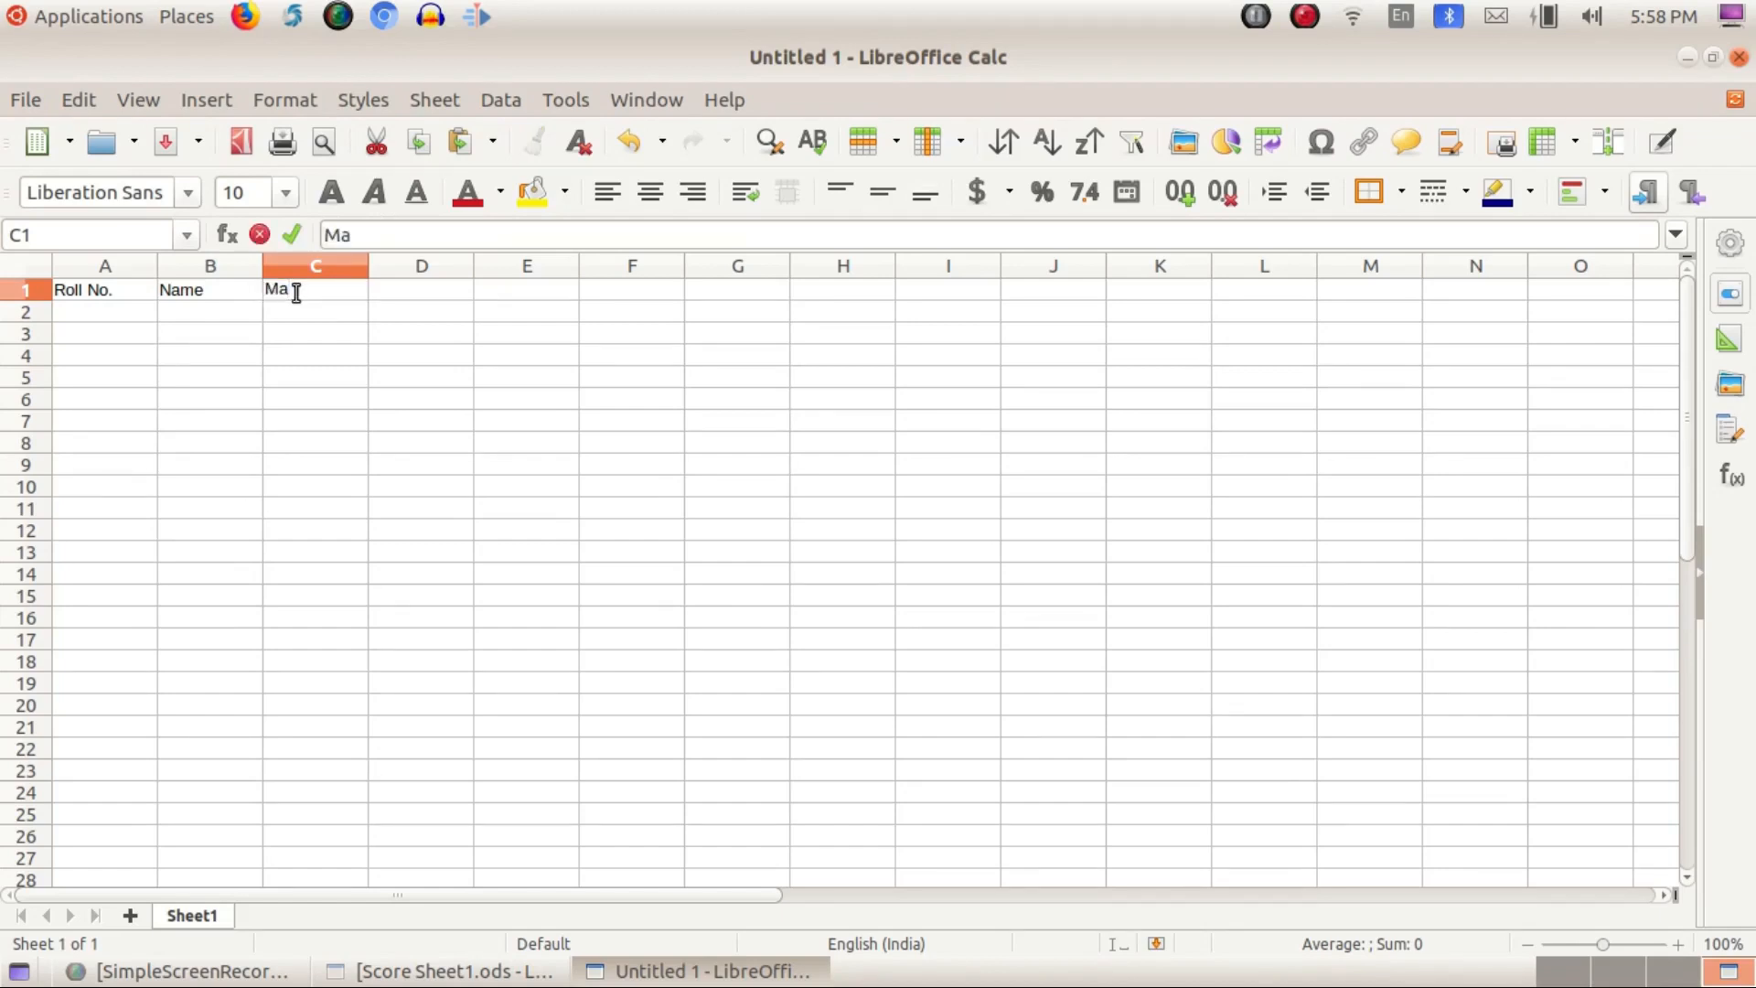
type("l Score")
left_click(411, 291)
type("Mal")
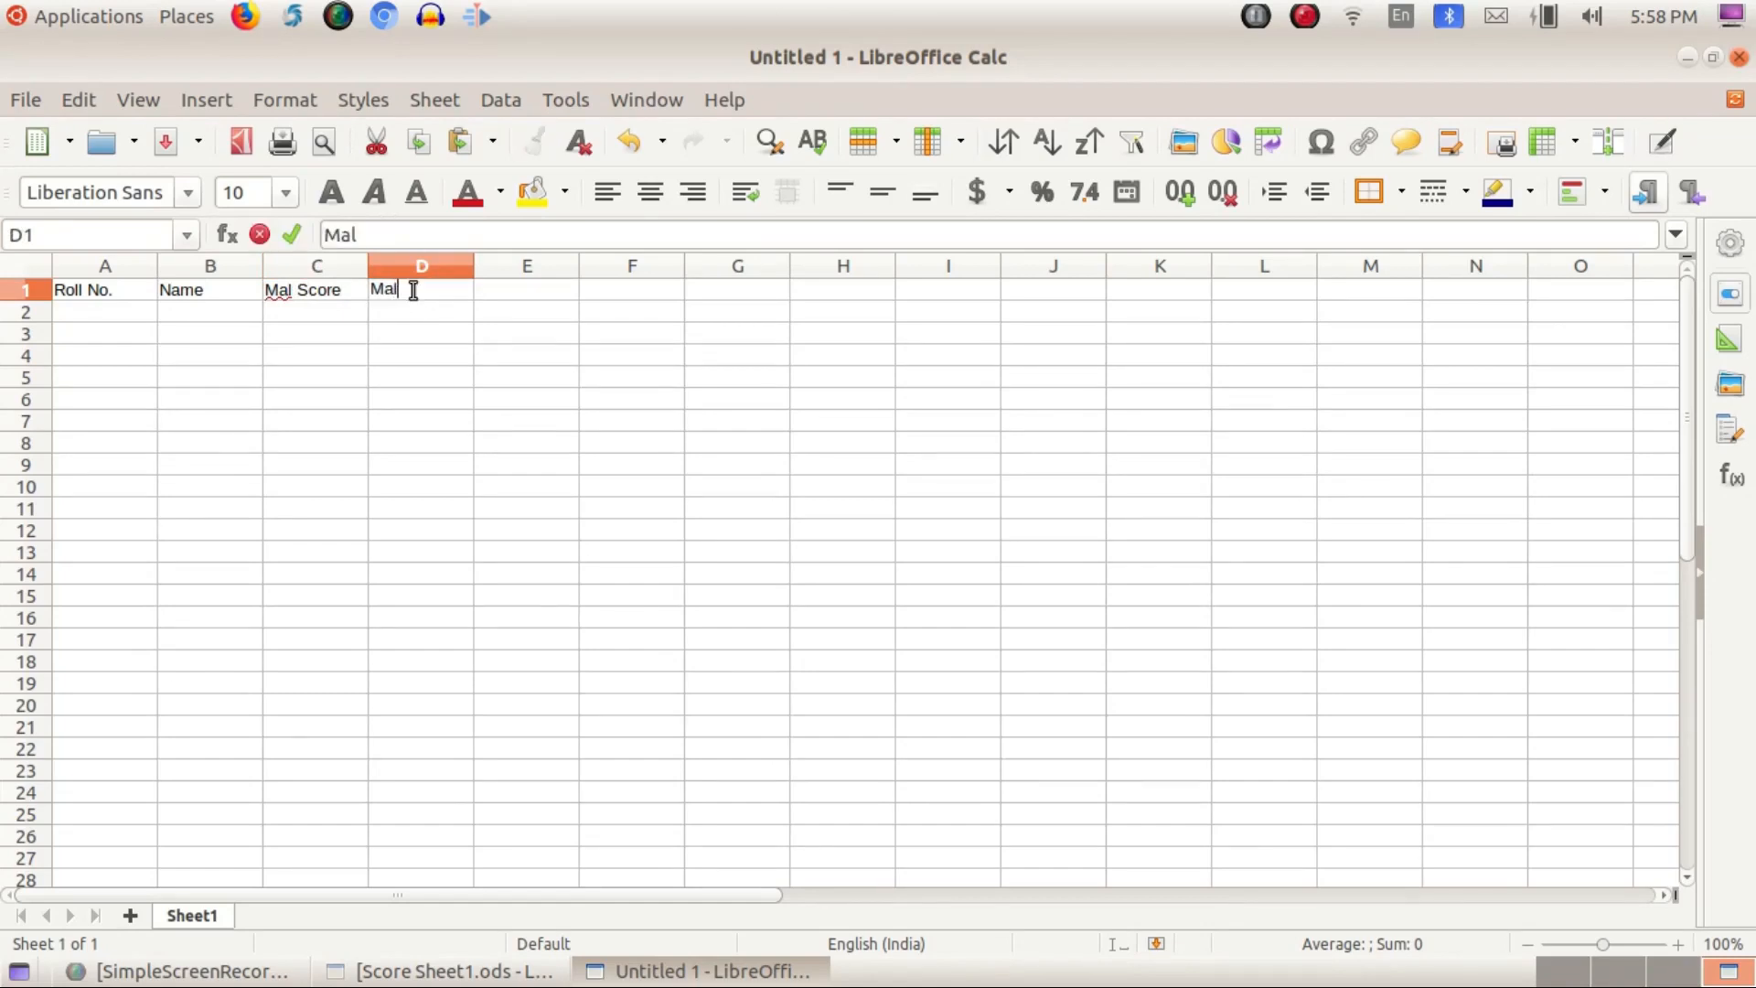
type(" Grade")
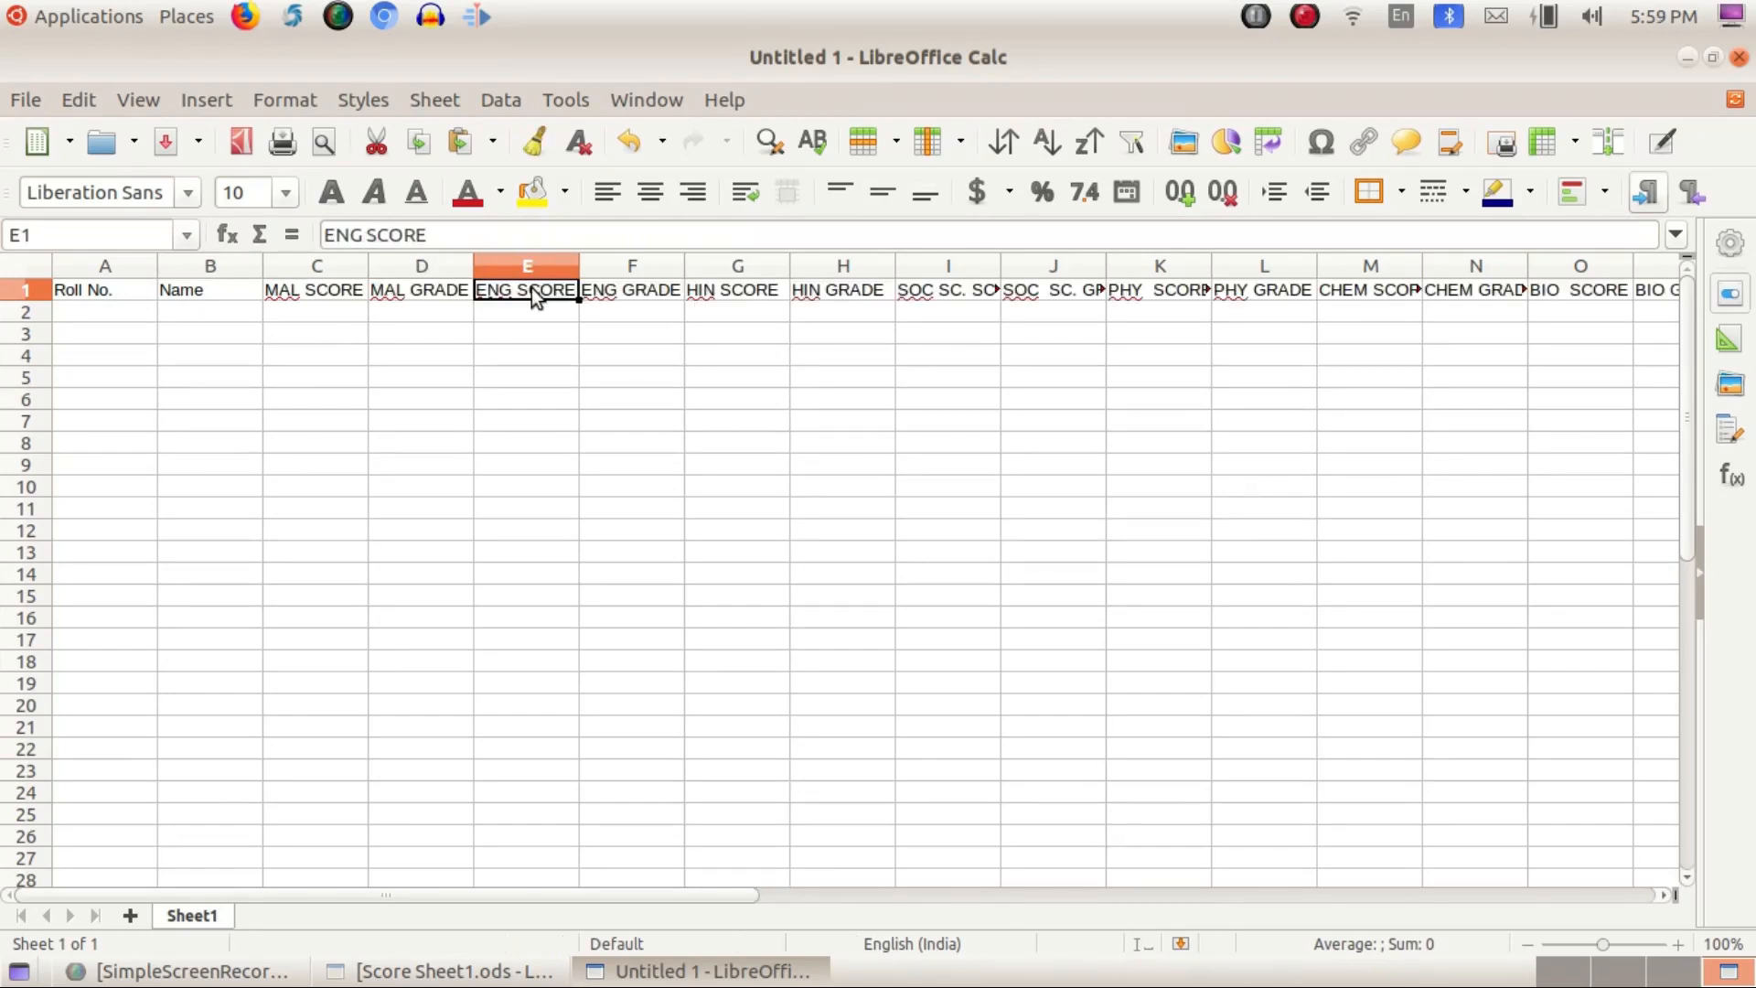
left_click(727, 298)
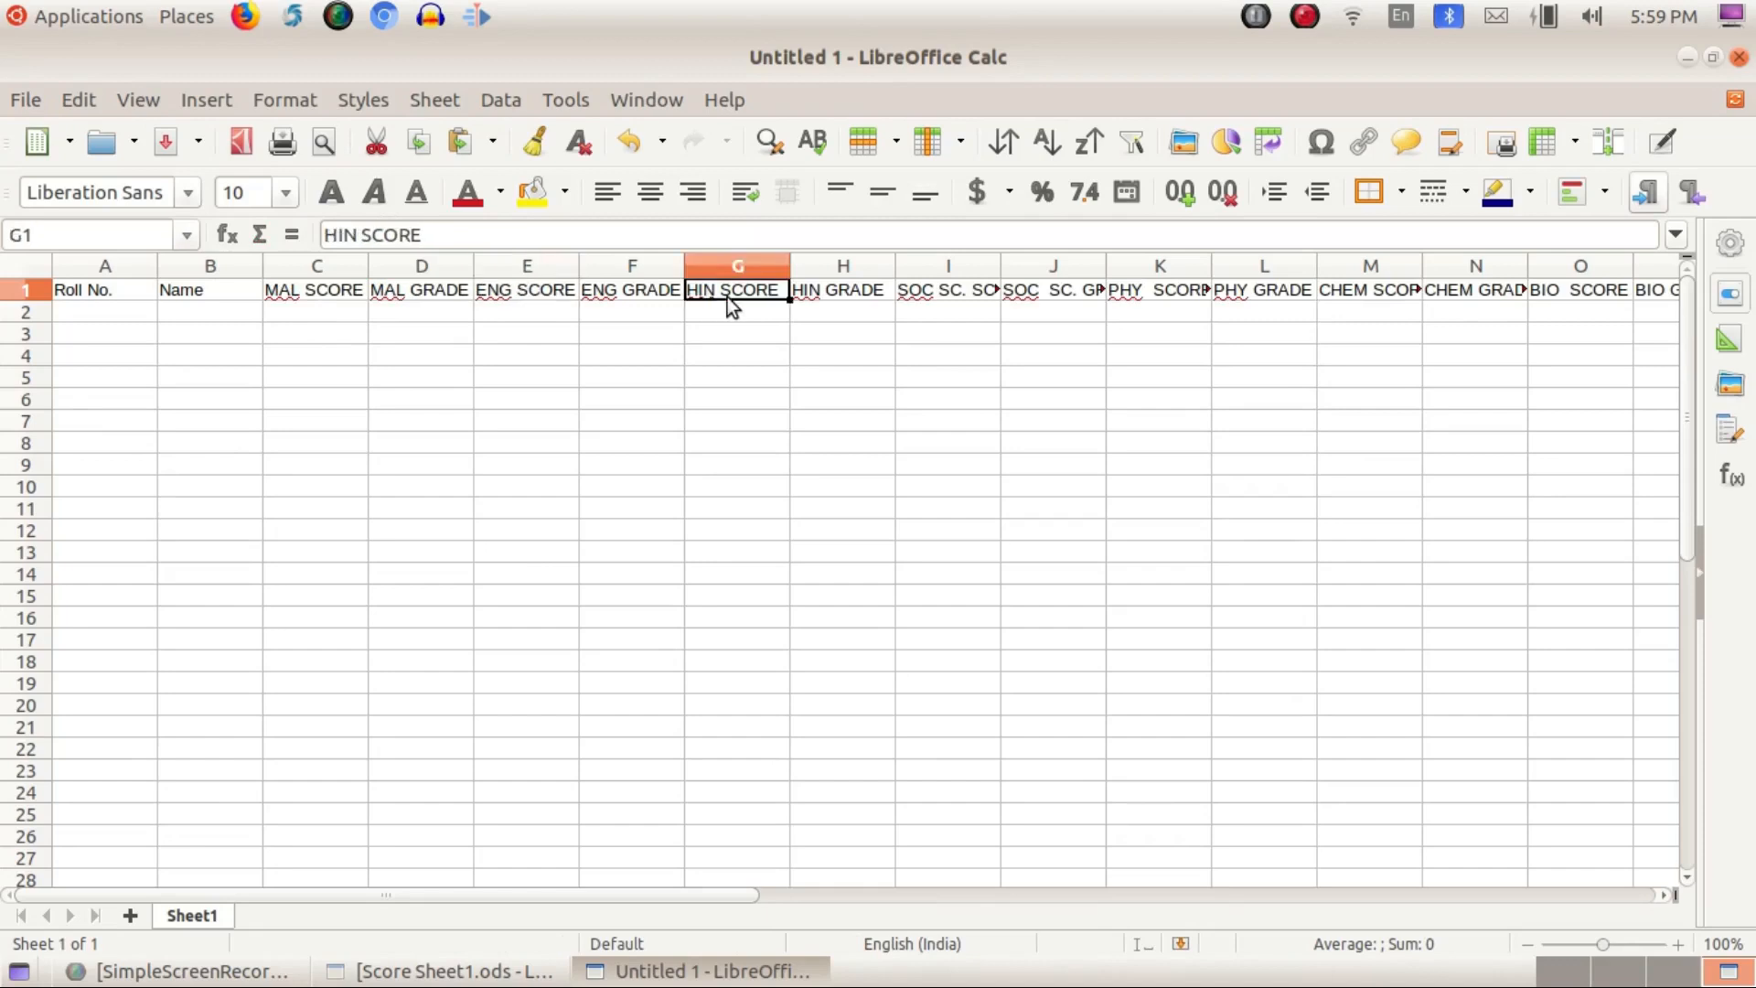
left_click(941, 297)
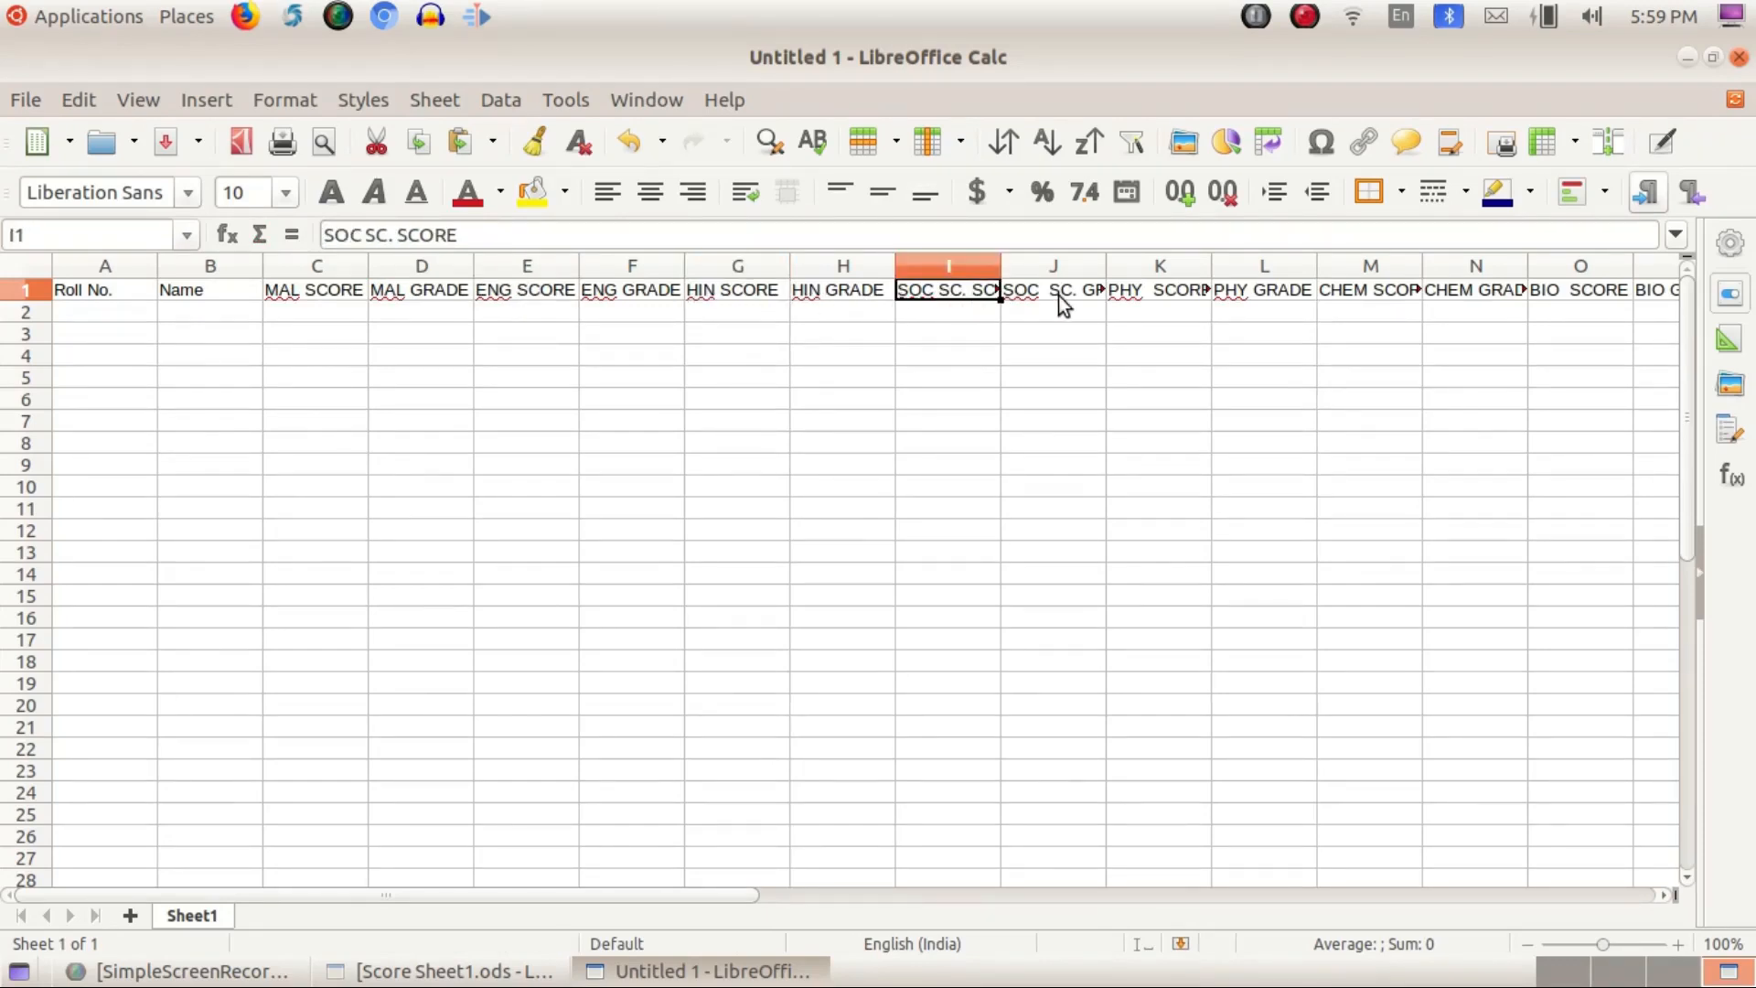
left_click(1167, 300)
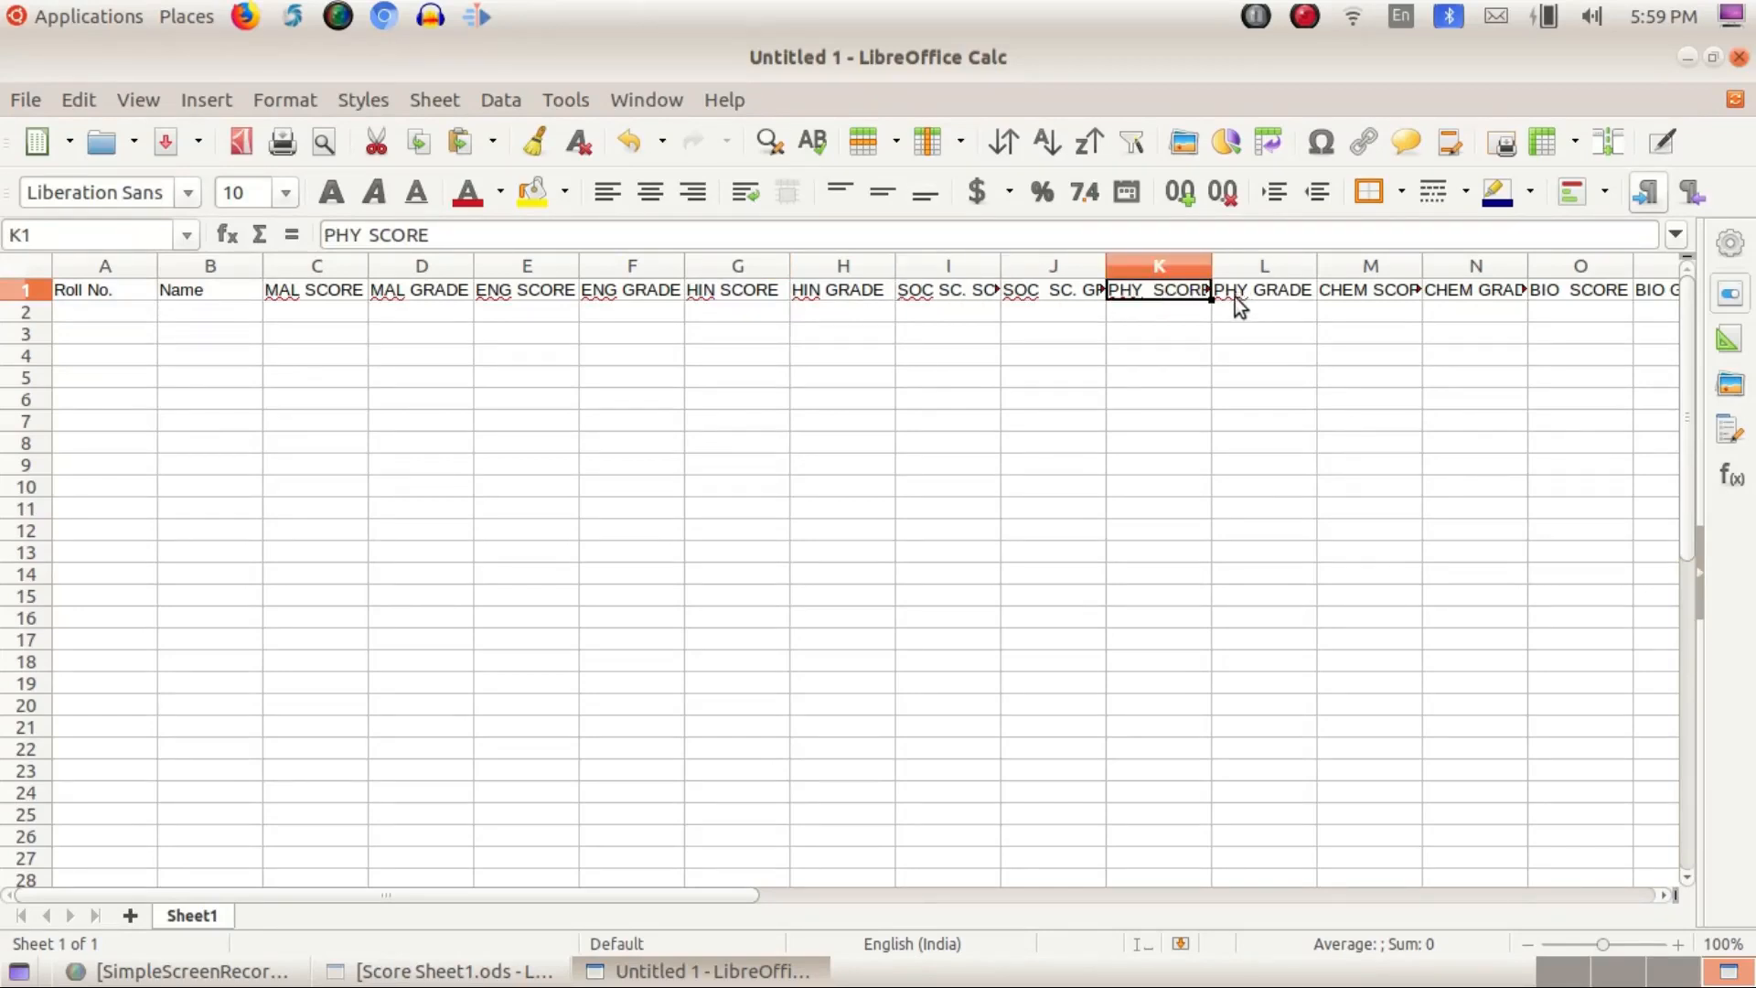
left_click_drag(710, 902, 645, 914)
Step: Enter roll numbers 1 and 2 under Roll No. and extend the series down to 10 in cell A11
left_click(108, 316)
double_click(135, 309)
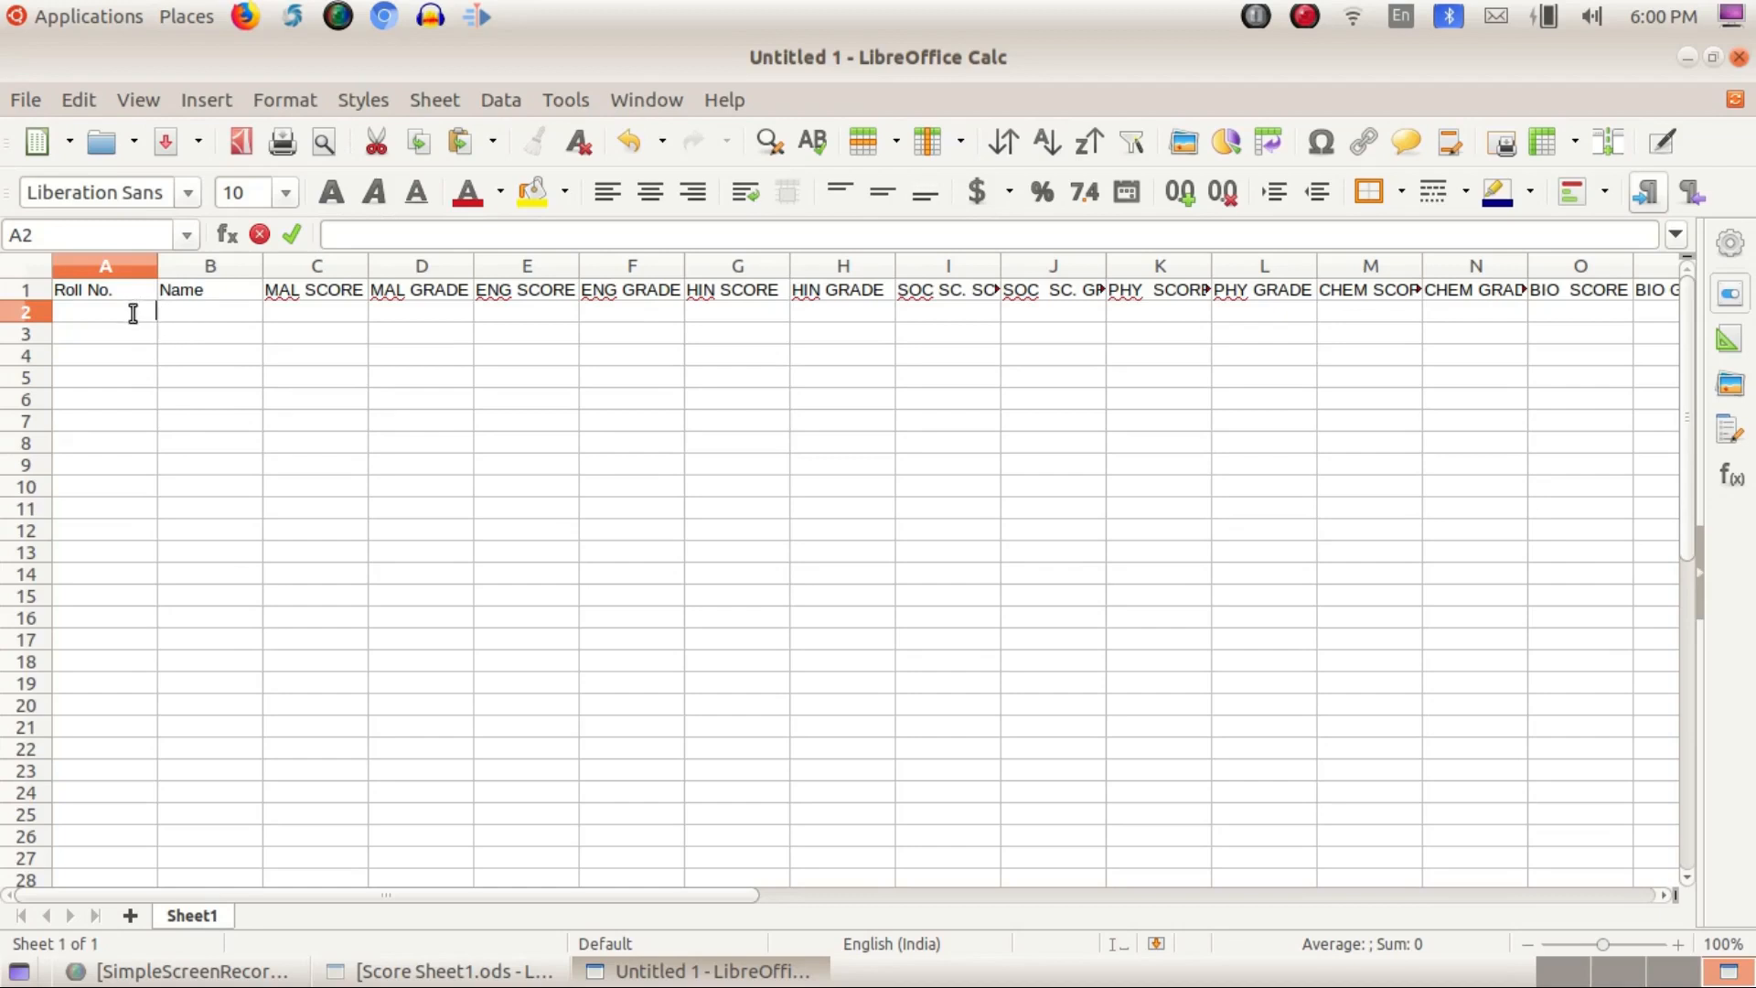
type("1")
key("Return")
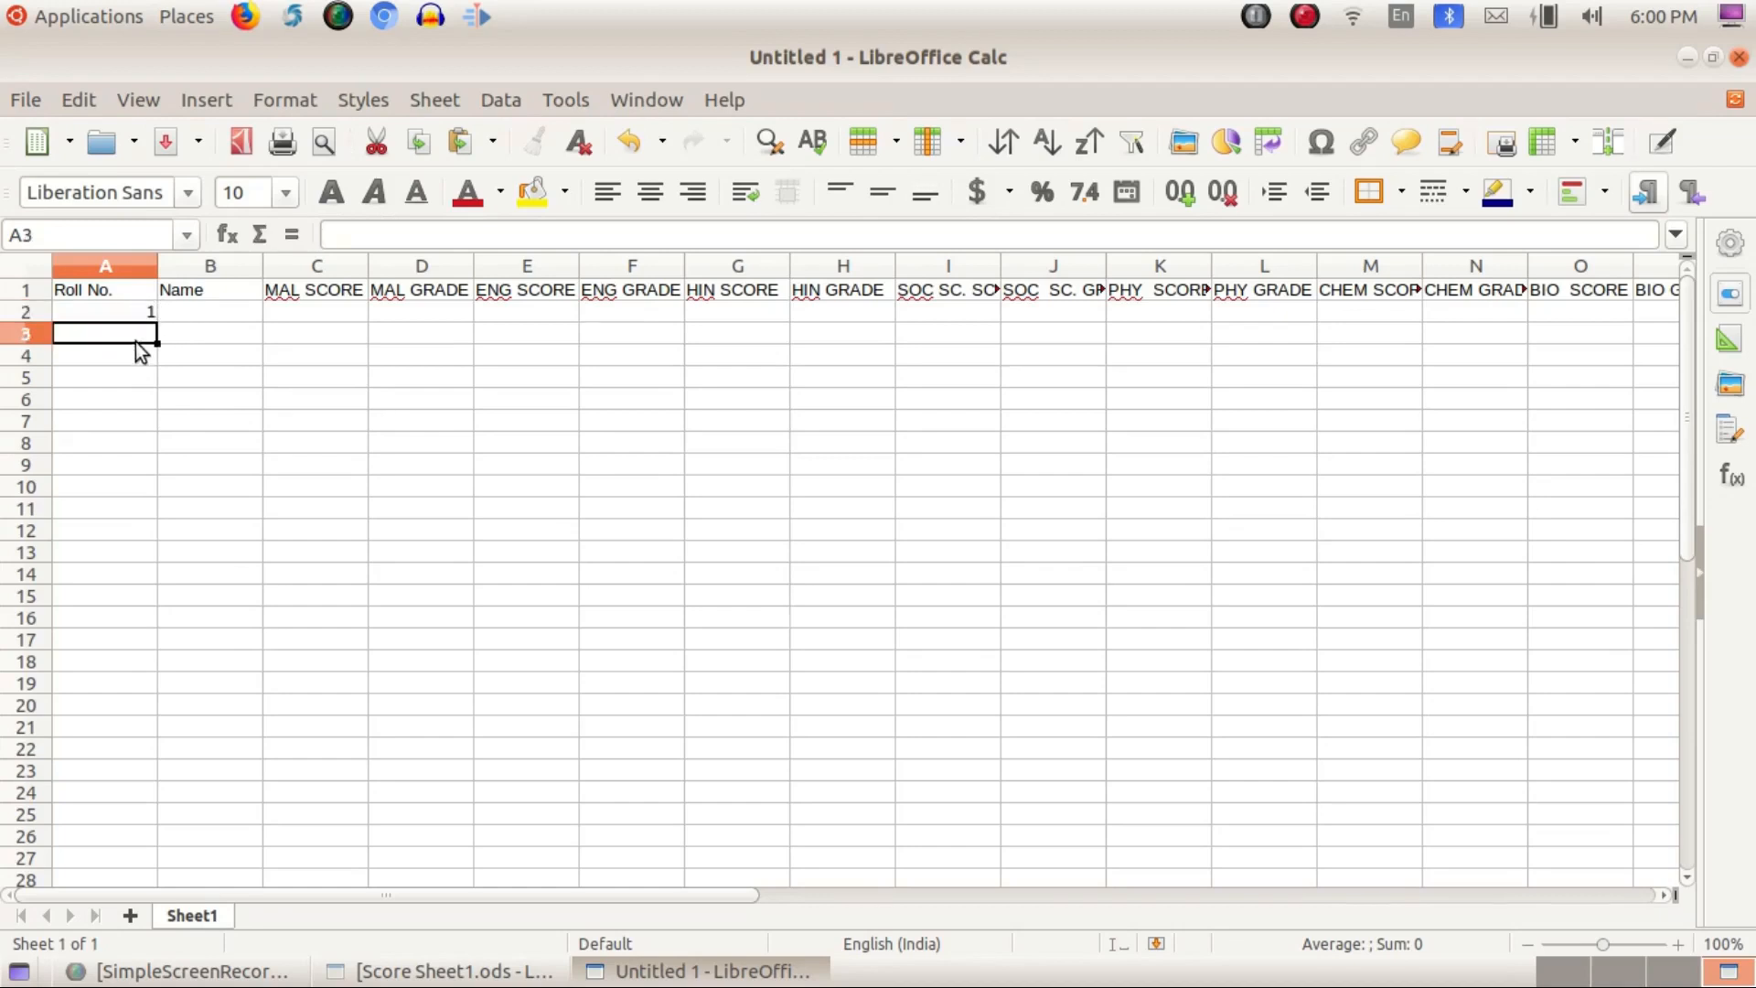
type("2")
key("Return")
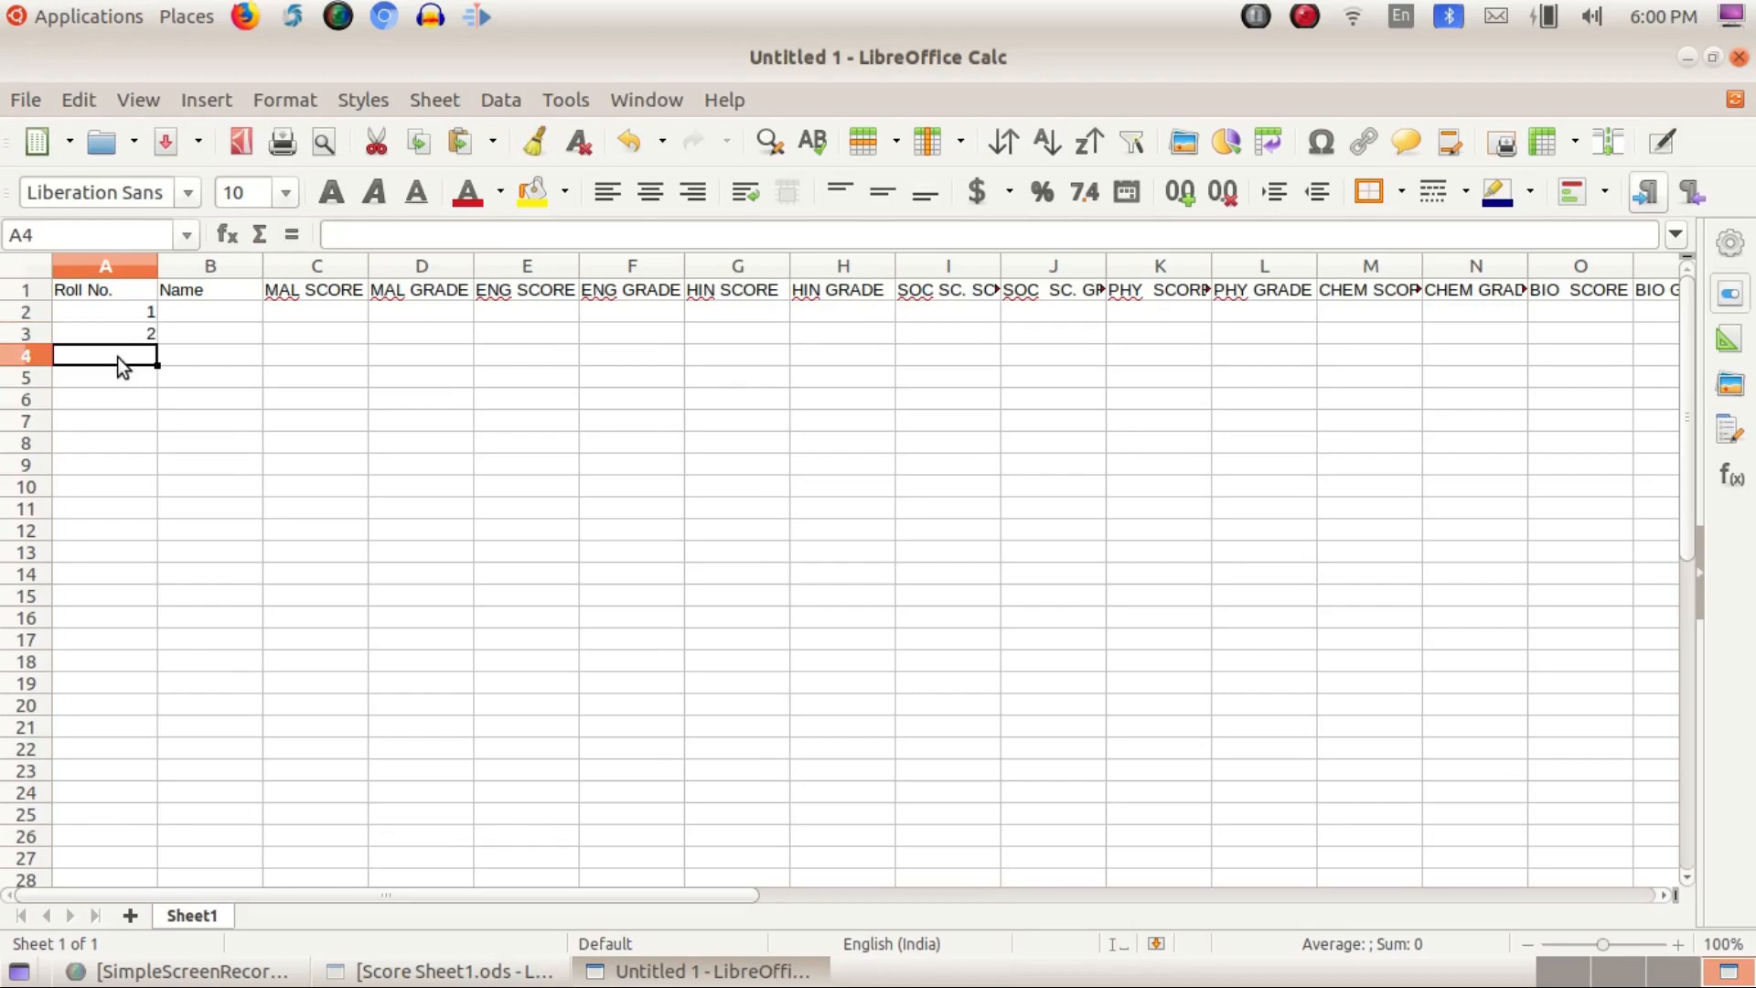
left_click_drag(146, 316, 146, 337)
left_click_drag(156, 344, 157, 516)
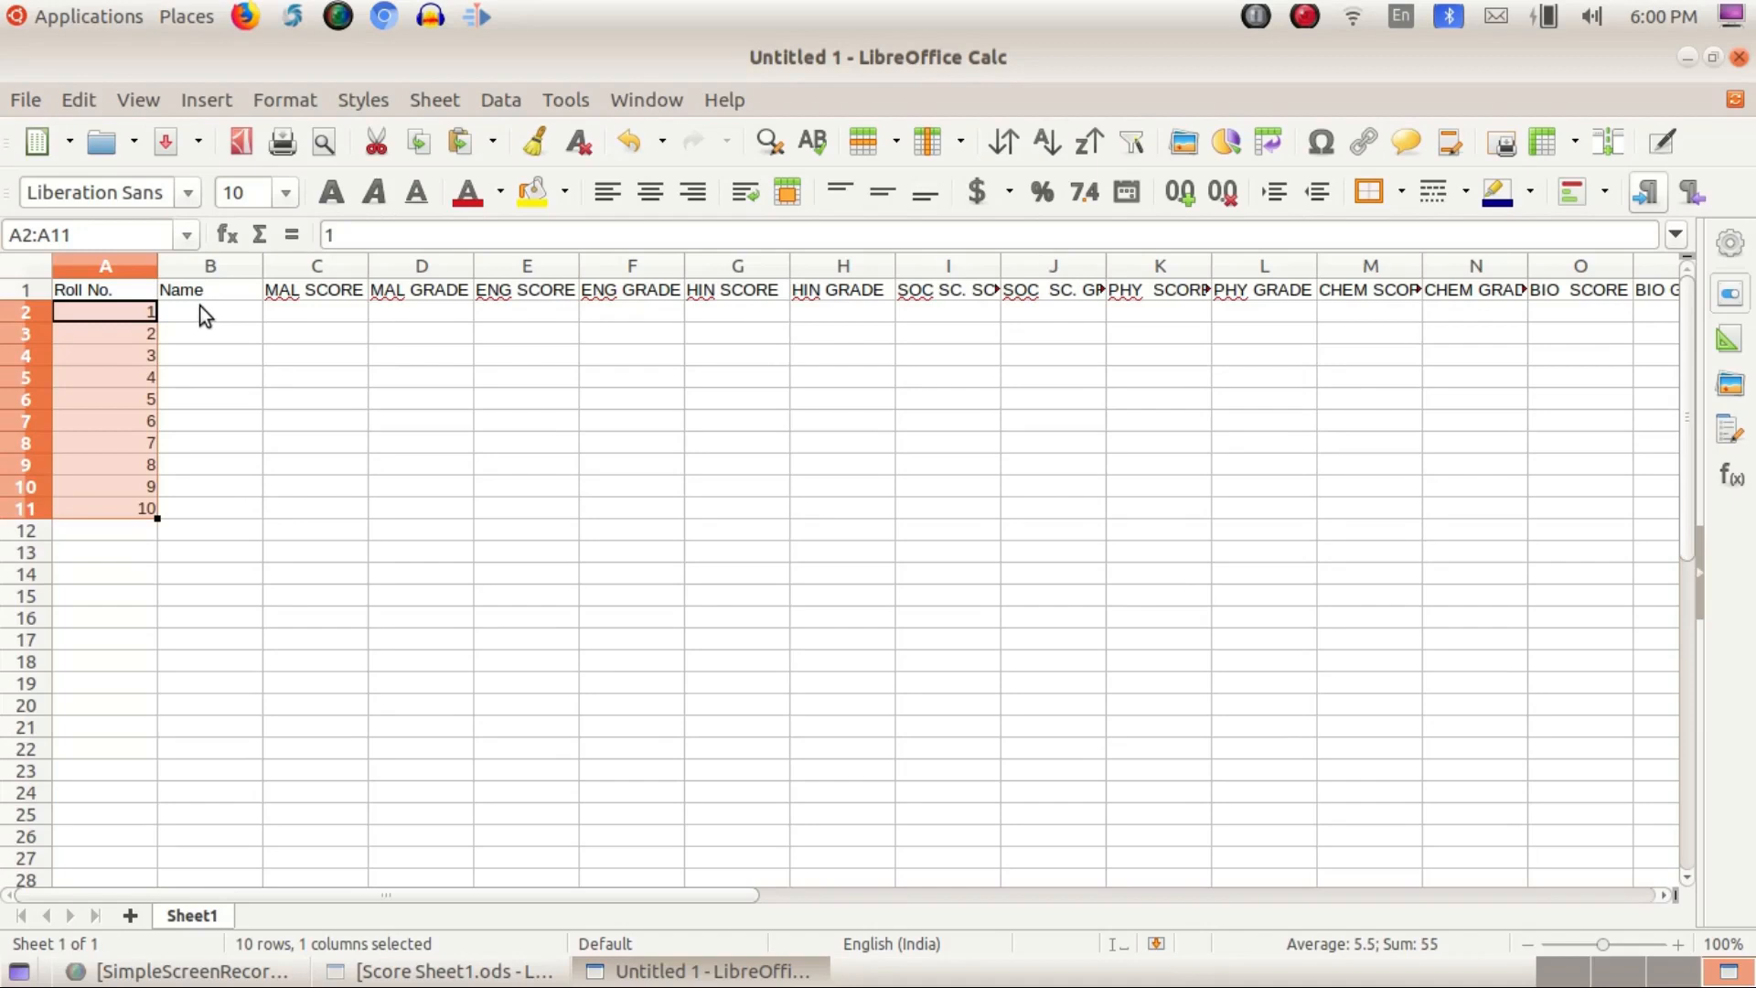
Step: Highlight the empty cells in rows 2 to 11 under Name and the MAL and ENG score and grade headings
left_click_drag(199, 305, 207, 508)
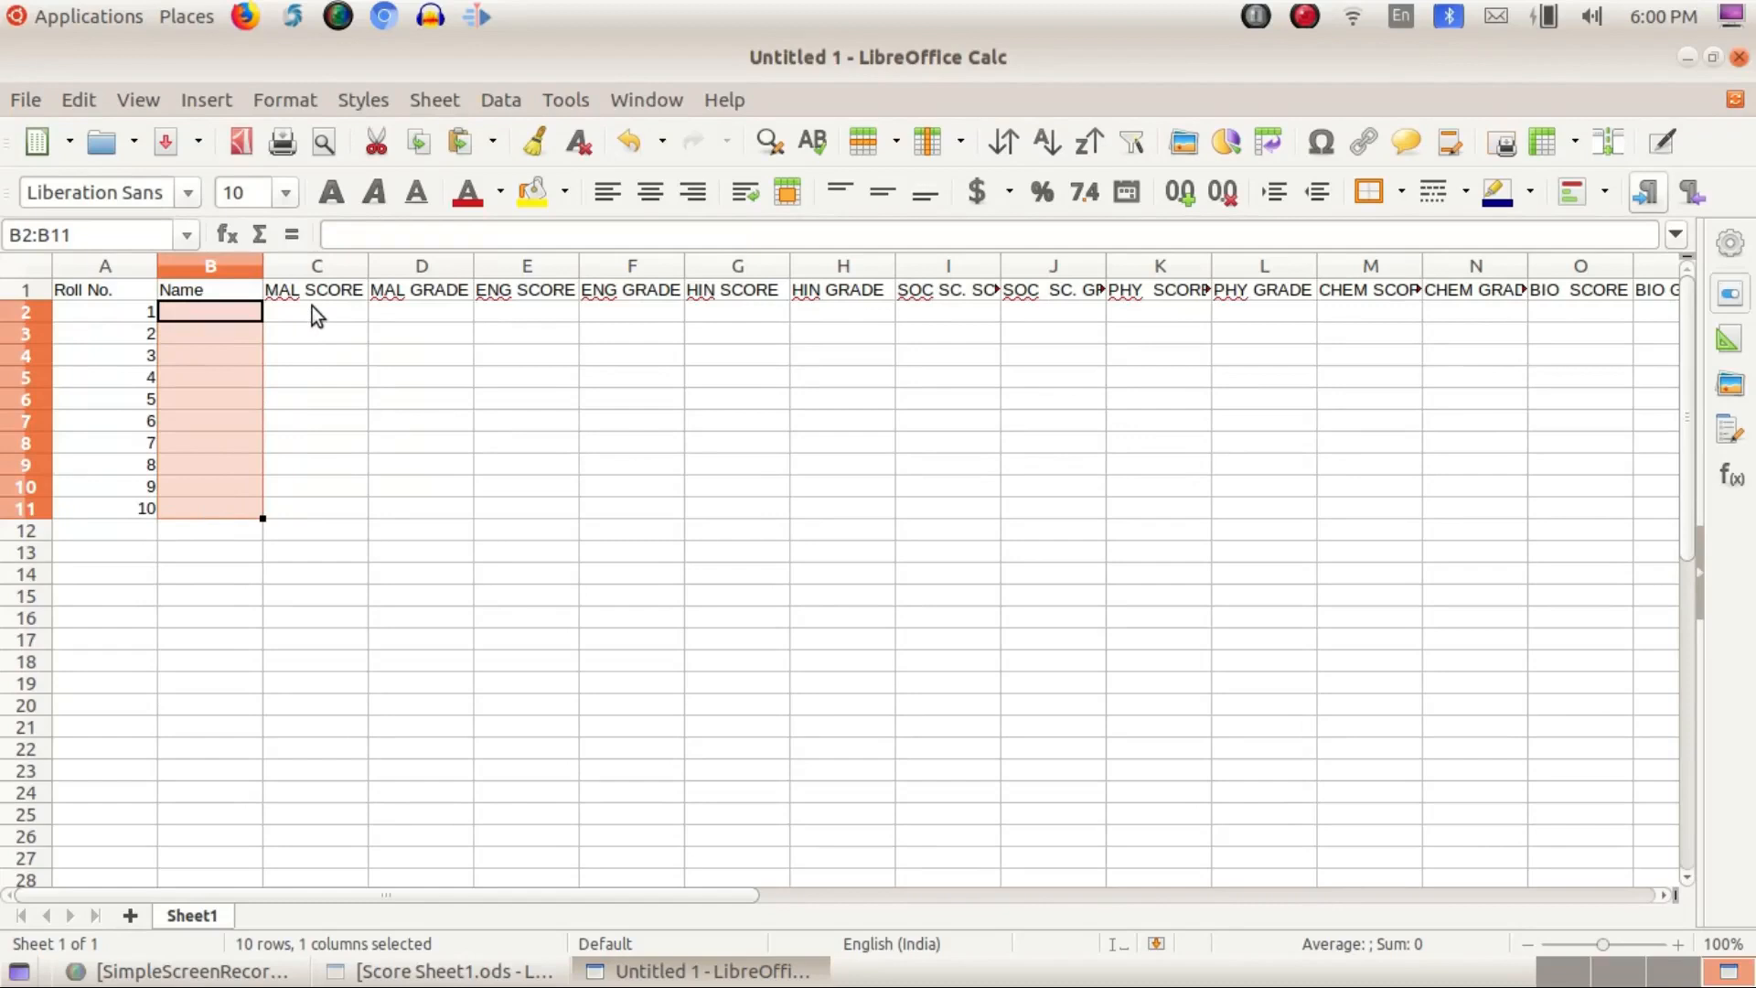
left_click_drag(311, 305, 318, 503)
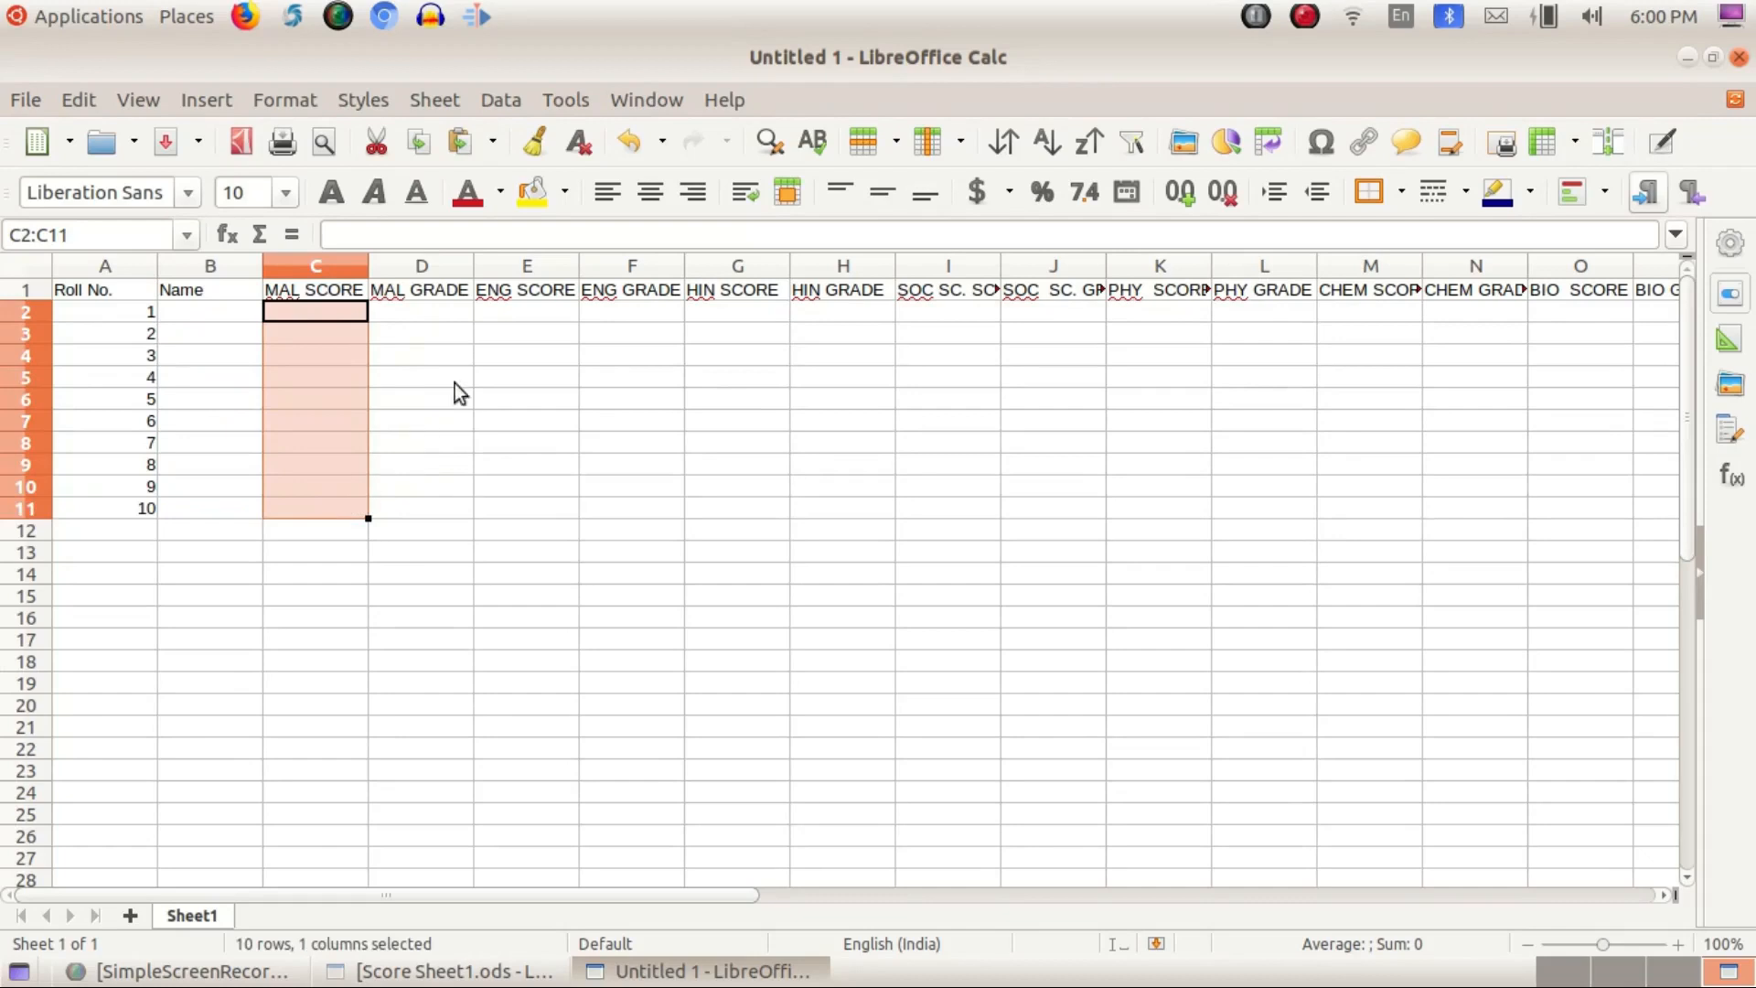
left_click_drag(410, 310, 419, 364)
left_click_drag(422, 463, 419, 504)
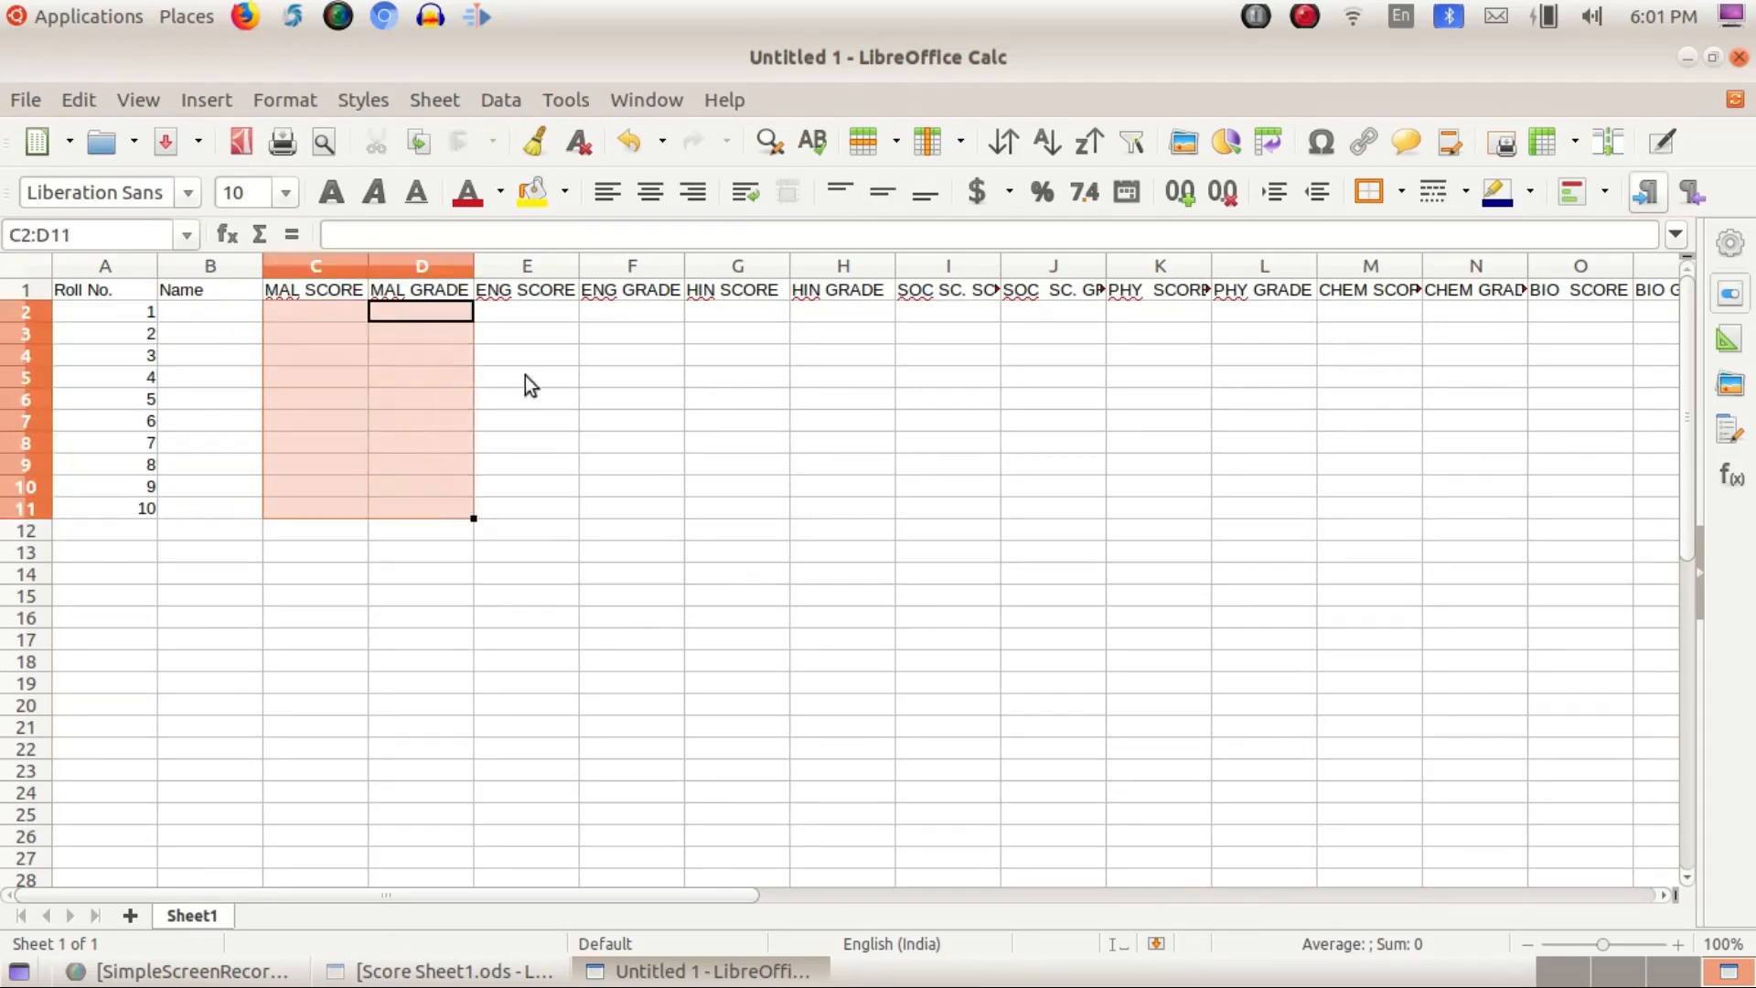
left_click(530, 311, "ctrl")
left_click_drag(530, 305, 532, 501)
left_click(632, 298)
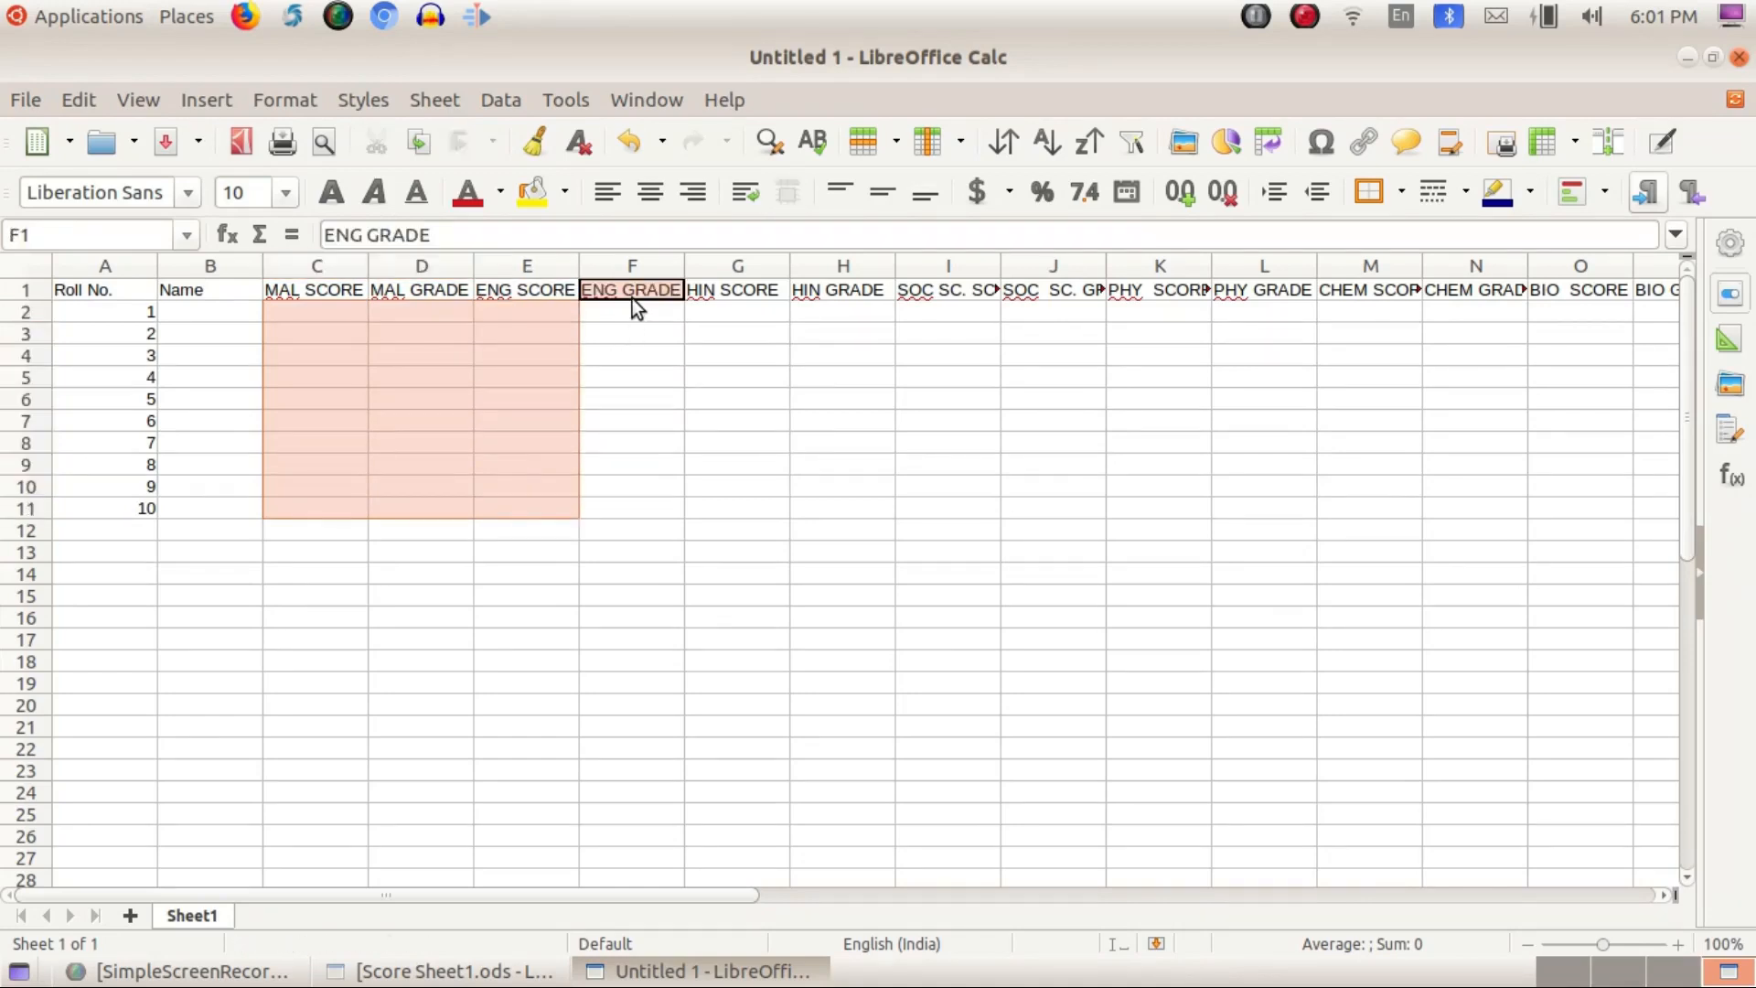
left_click(628, 314)
left_click_drag(627, 310, 628, 512)
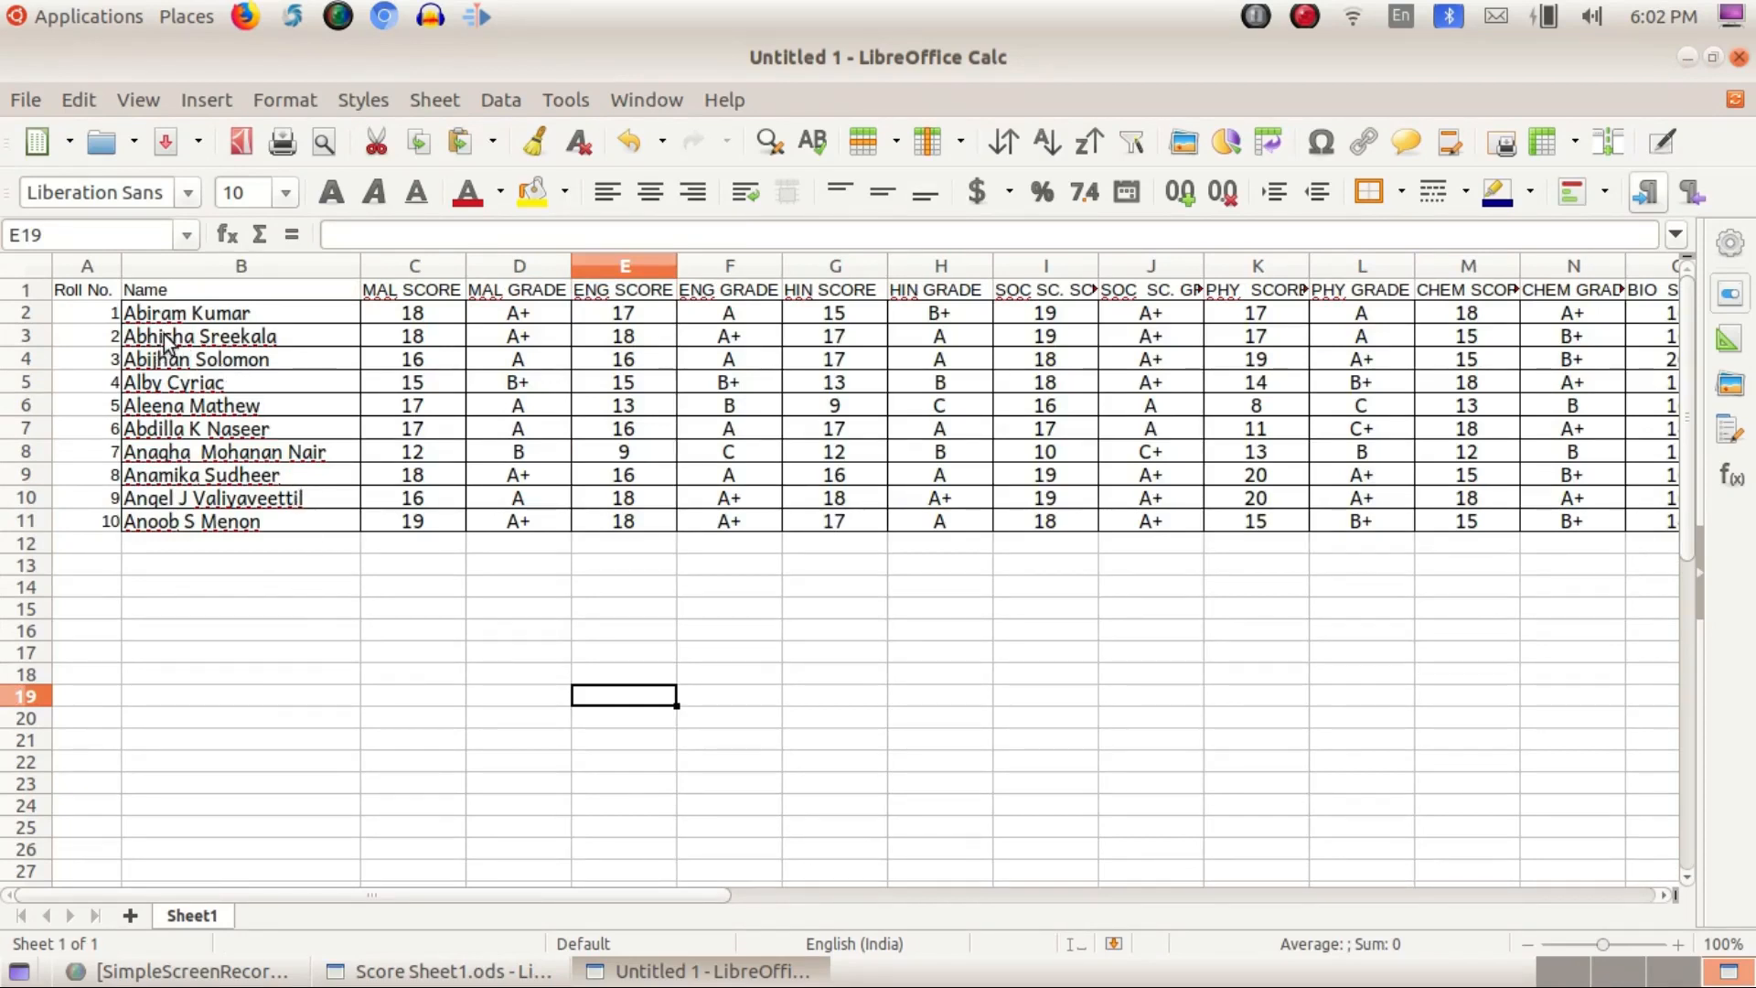
Step: Save the spreadsheet under the name Scoresheet in the Desktop folder
left_click(23, 101)
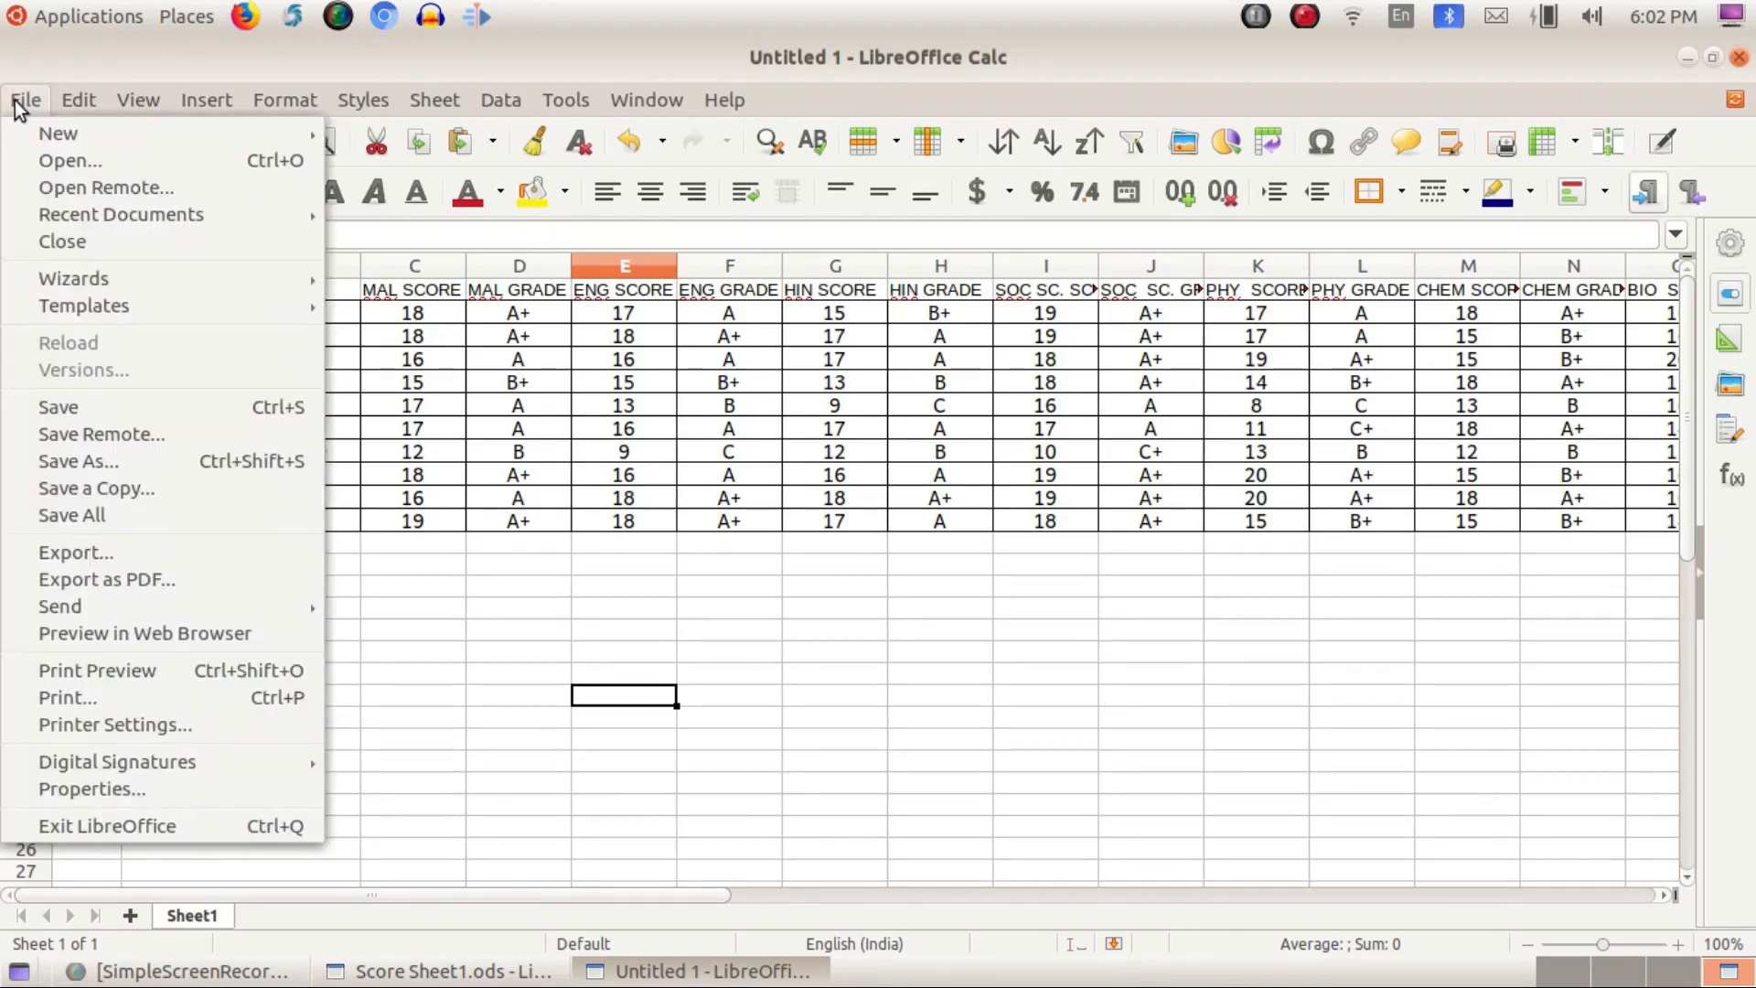
left_click(92, 463)
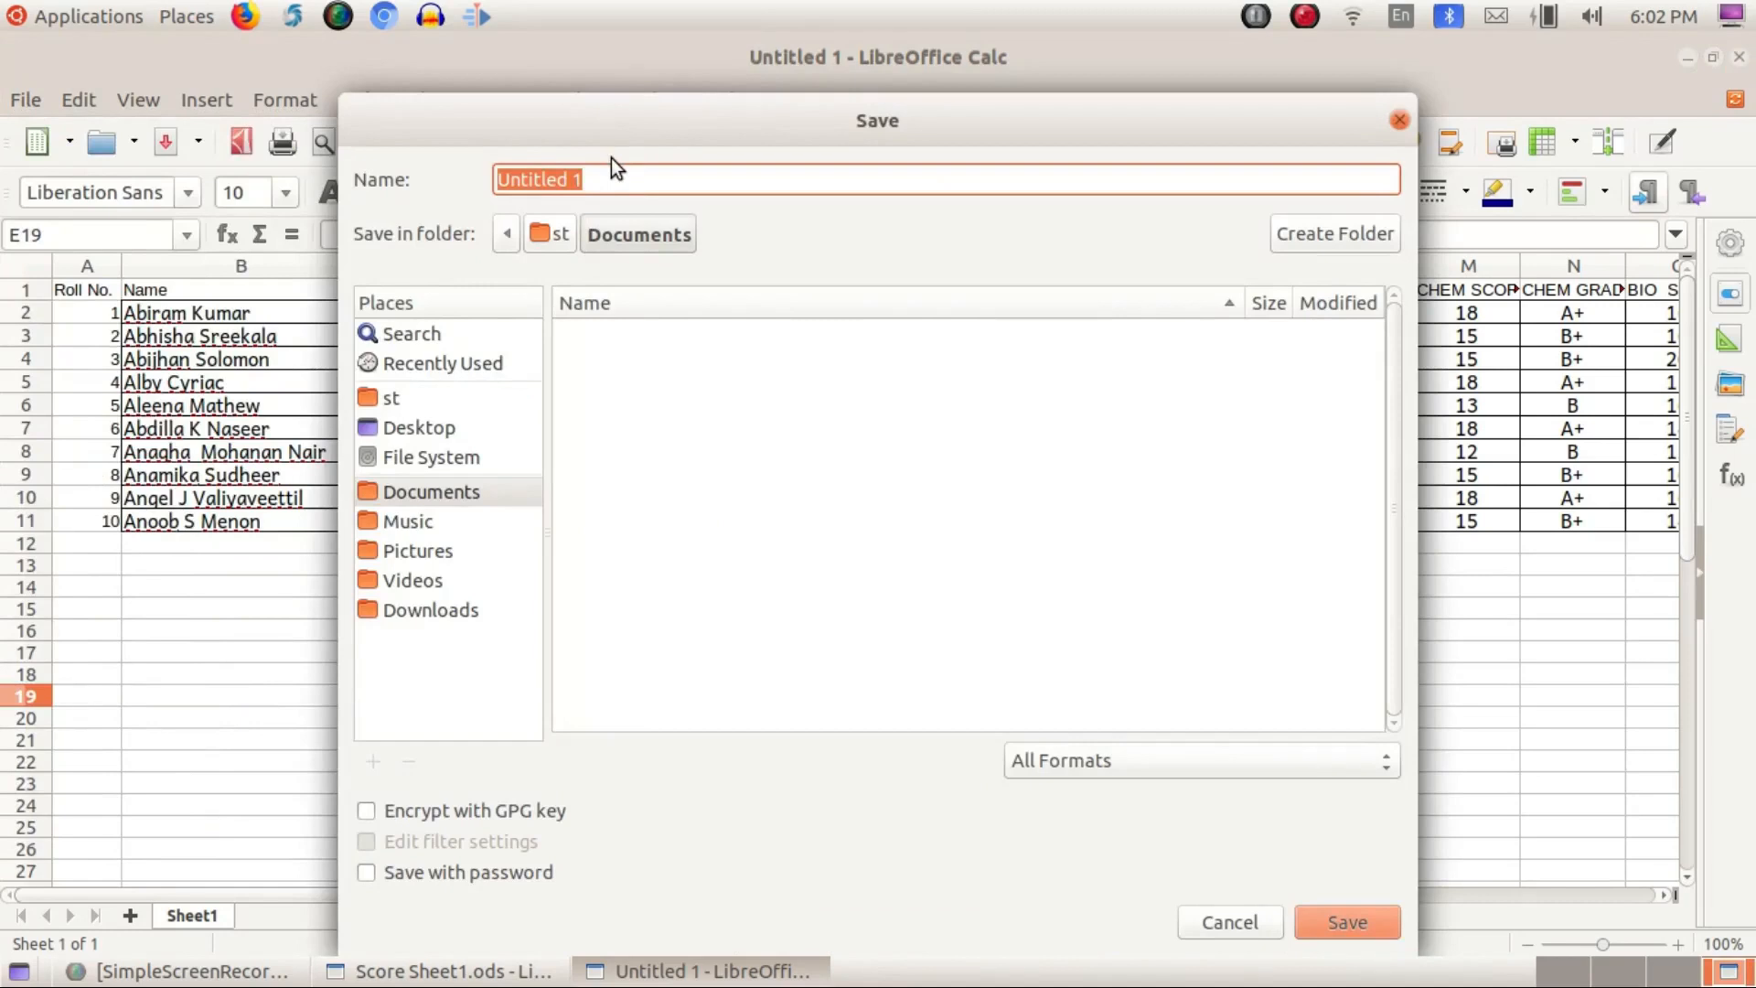
type("Sc")
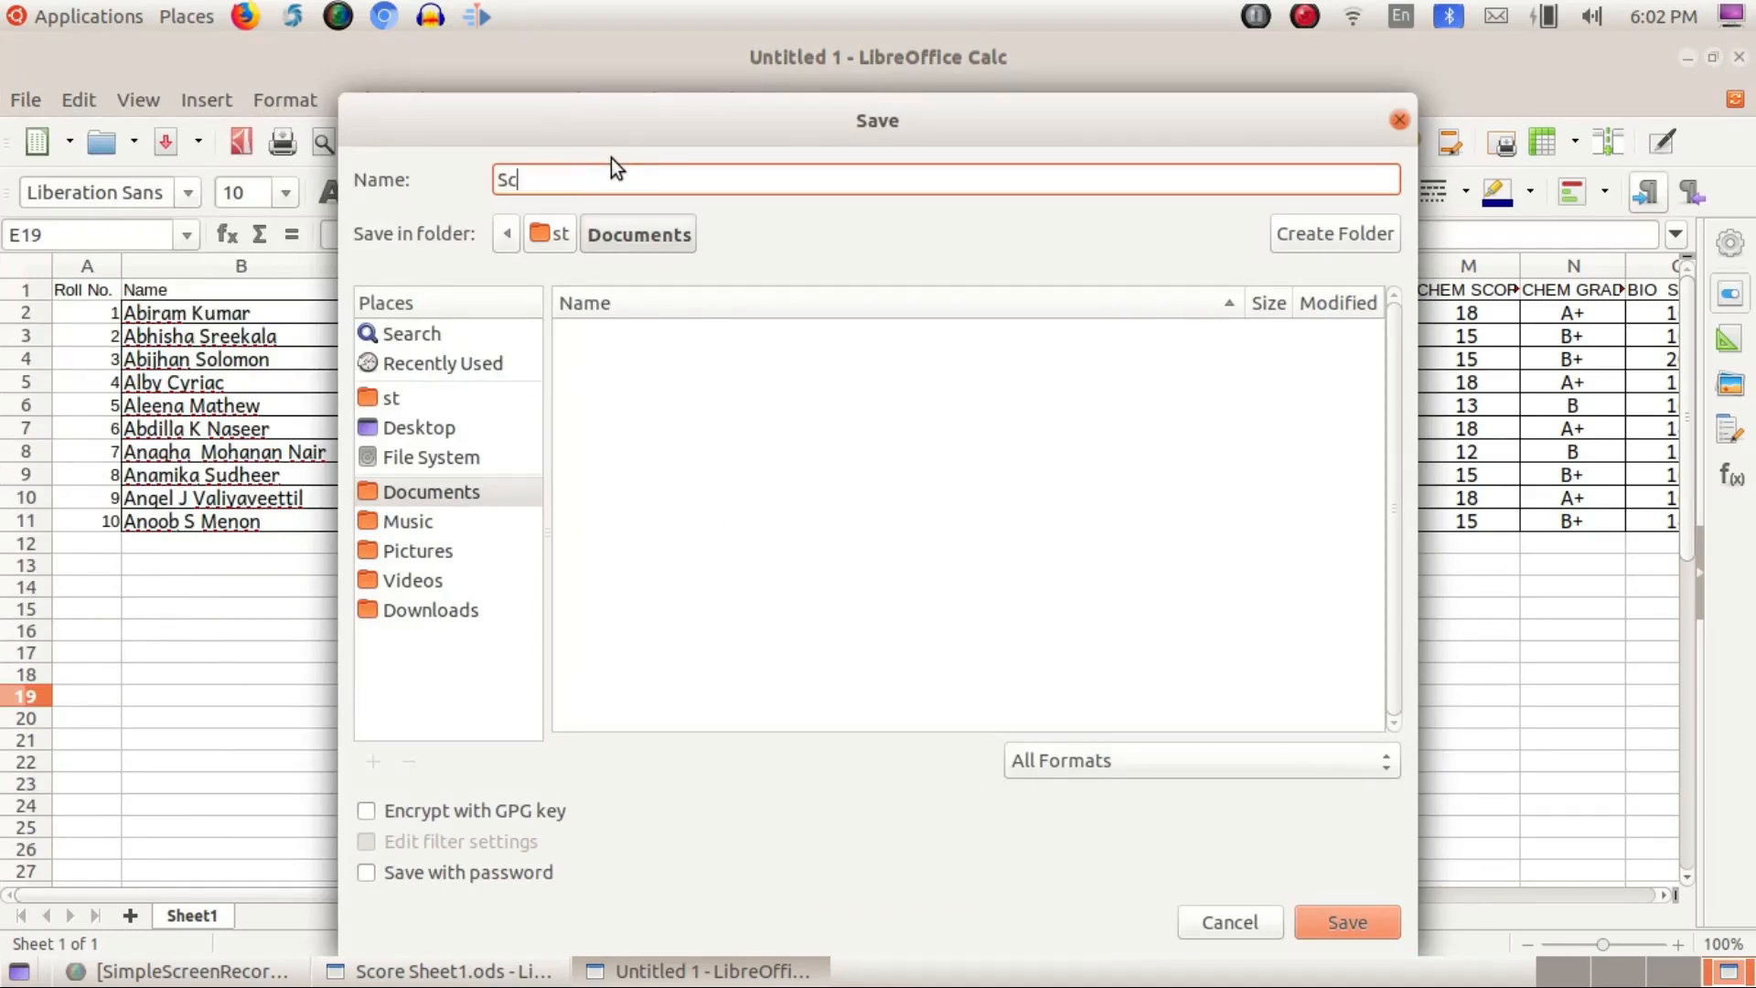
type("oresheet")
left_click(437, 430)
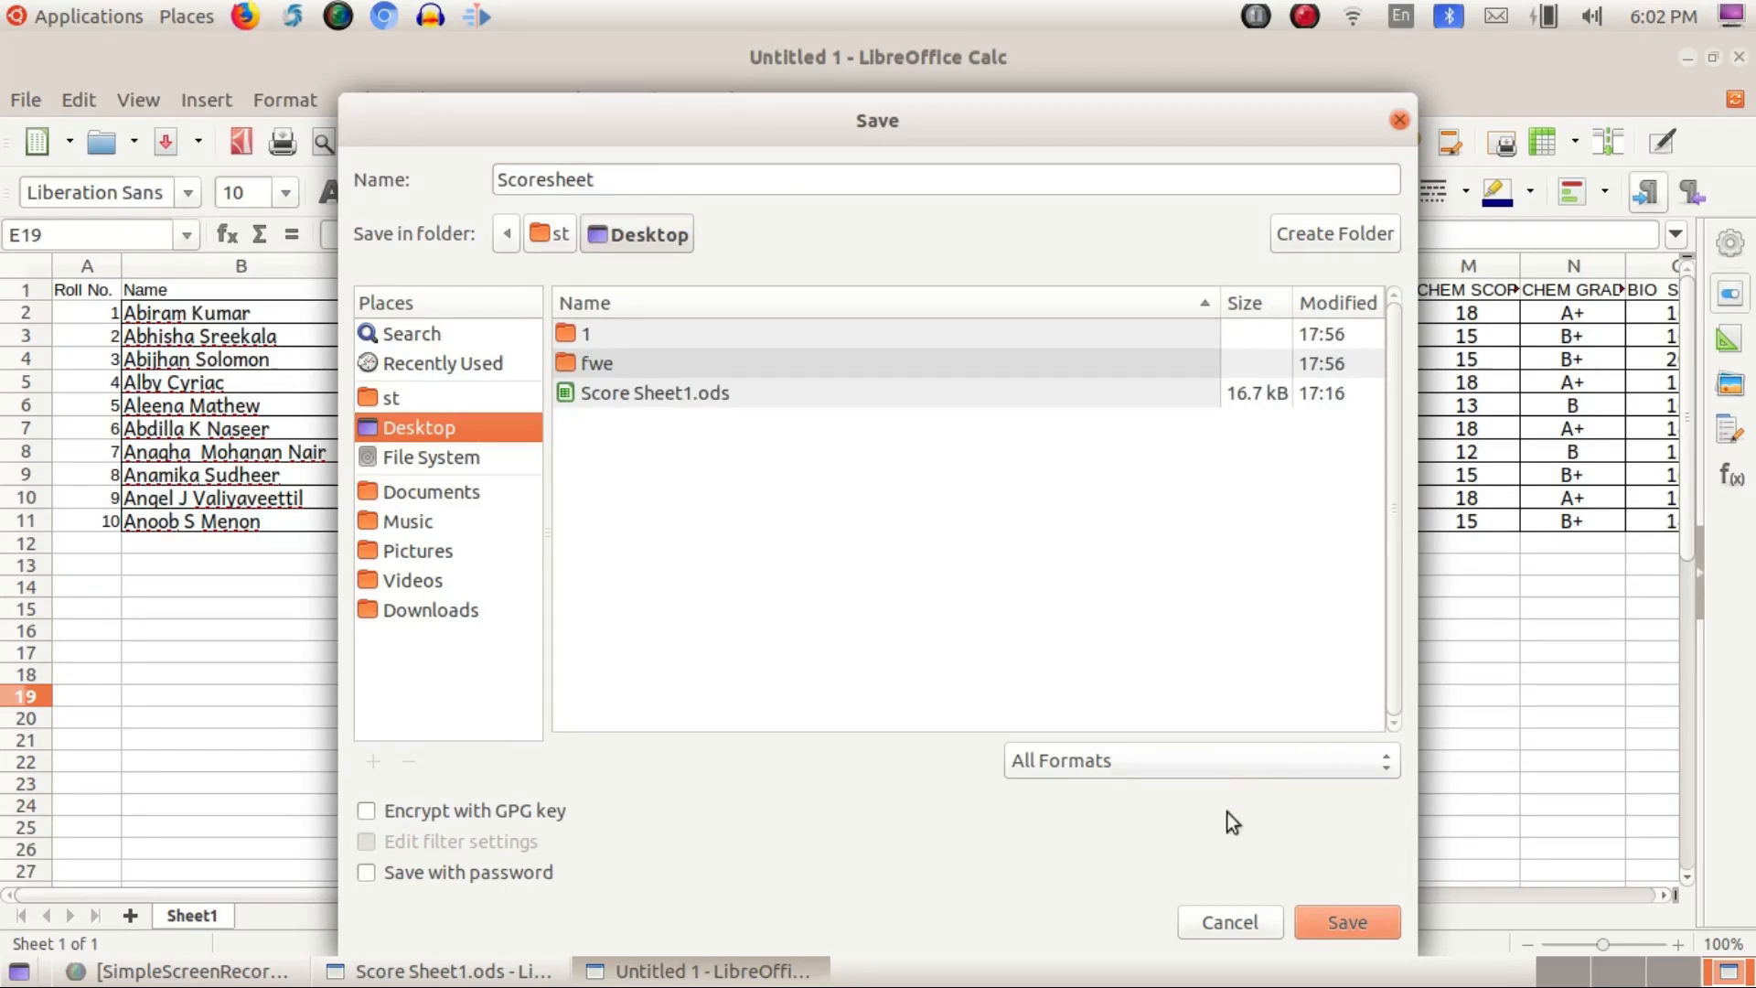
left_click(1362, 929)
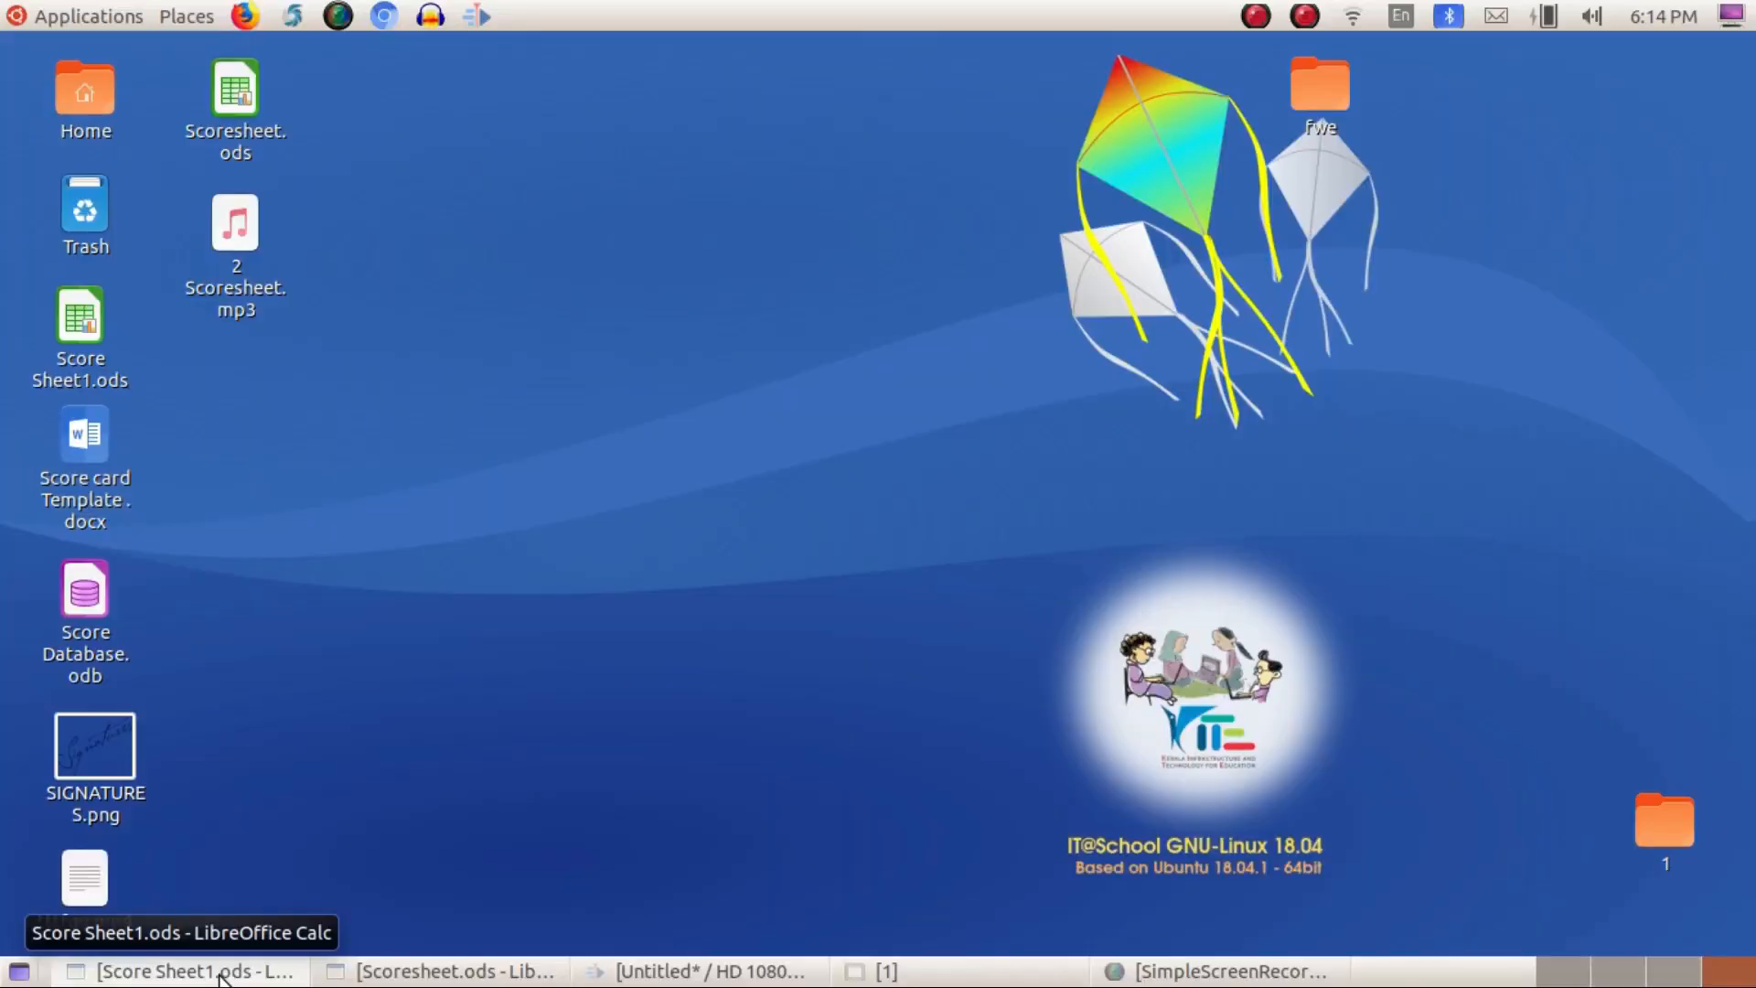
Step: Launch LibreOffice Writer with a new blank text document
left_click(104, 15)
mouse_move(108, 320)
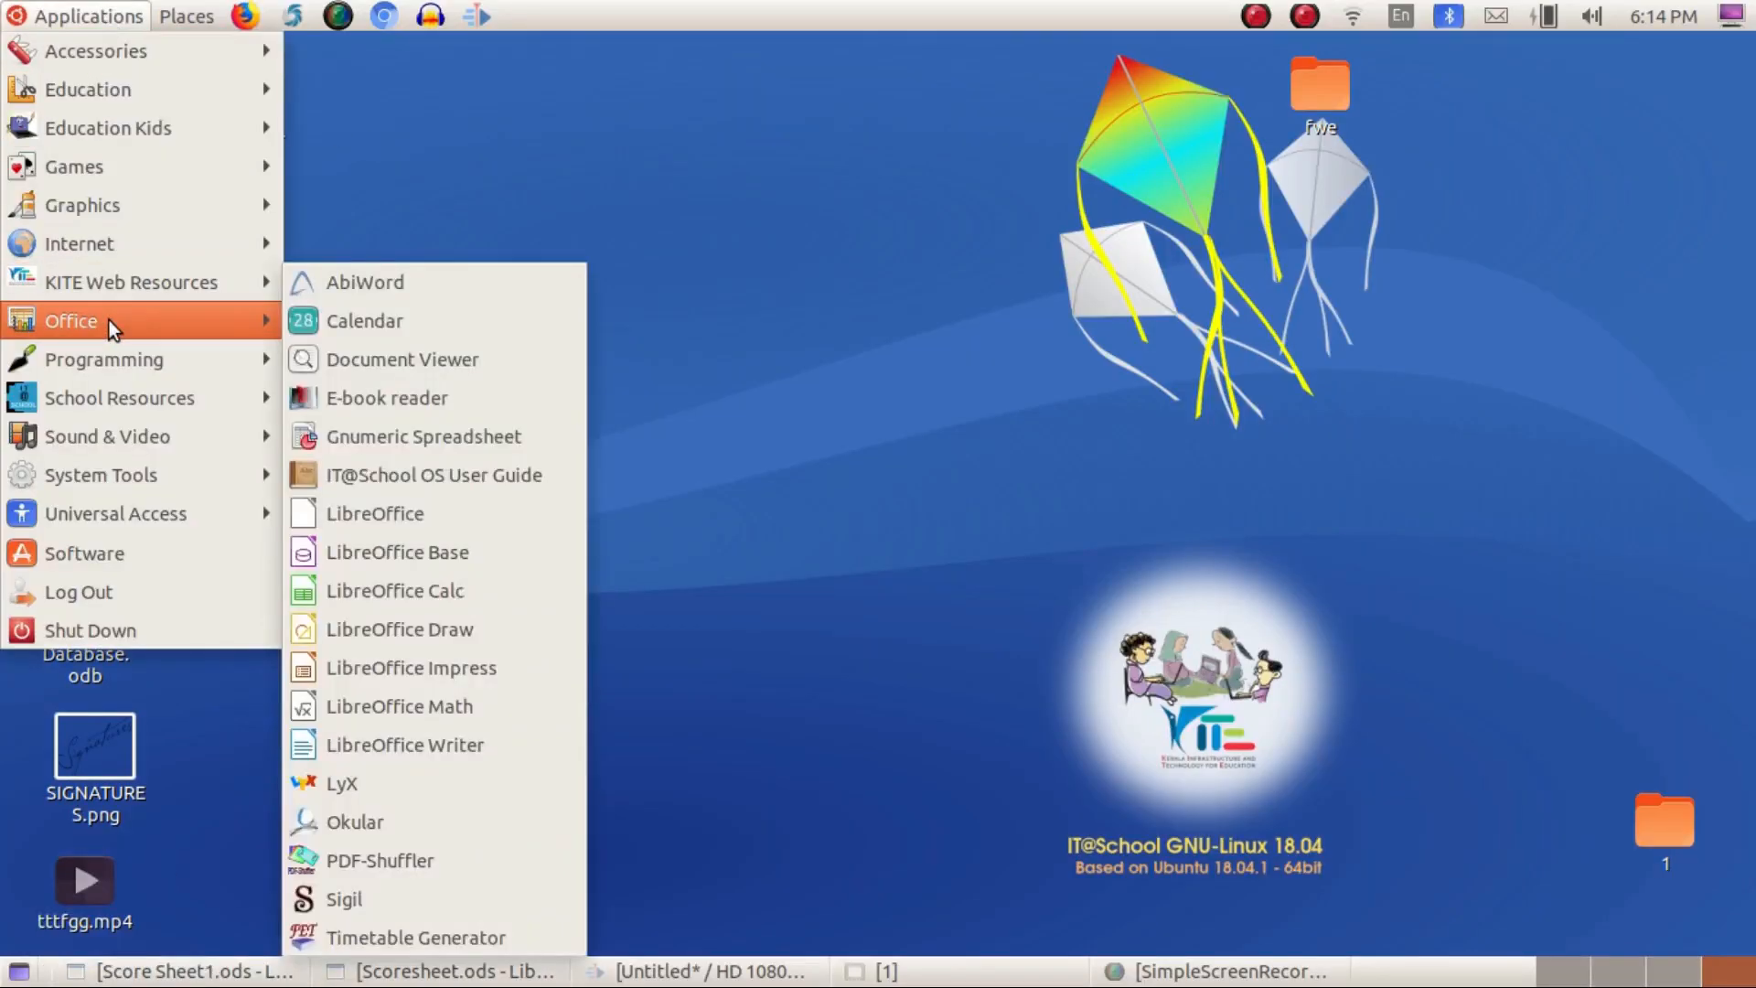
left_click(389, 743)
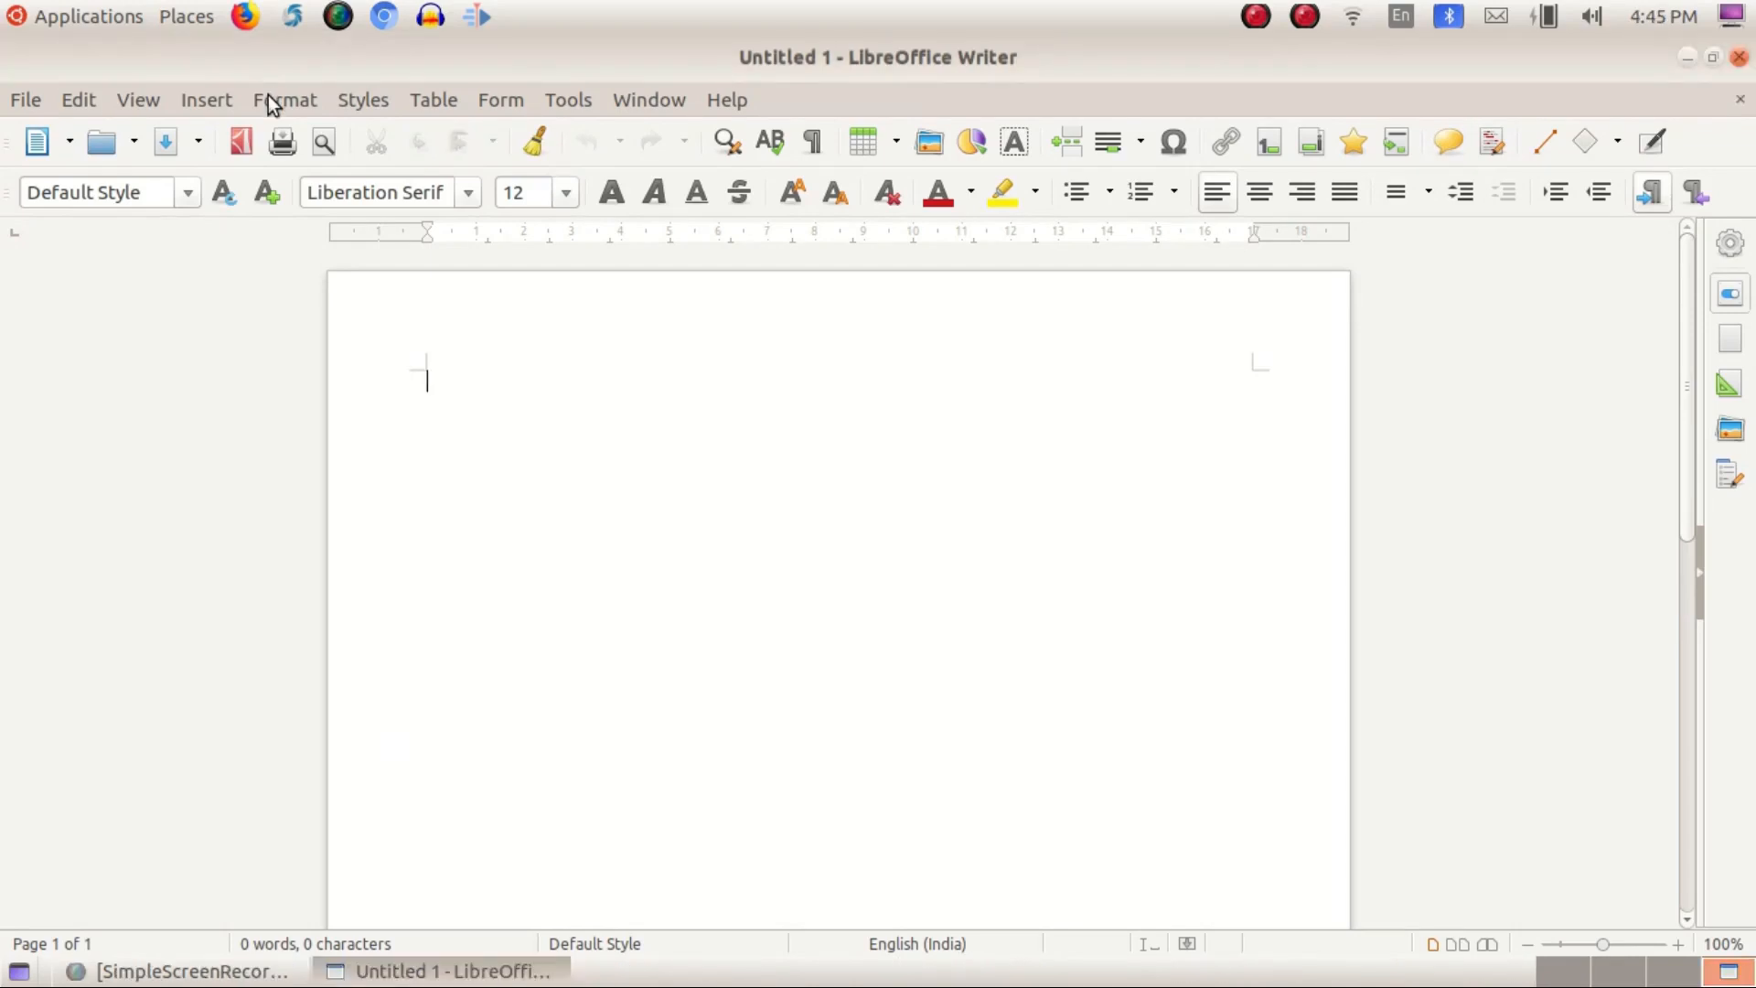
Step: Set the page format to a custom size 10 cm wide and 12 cm high
left_click(267, 97)
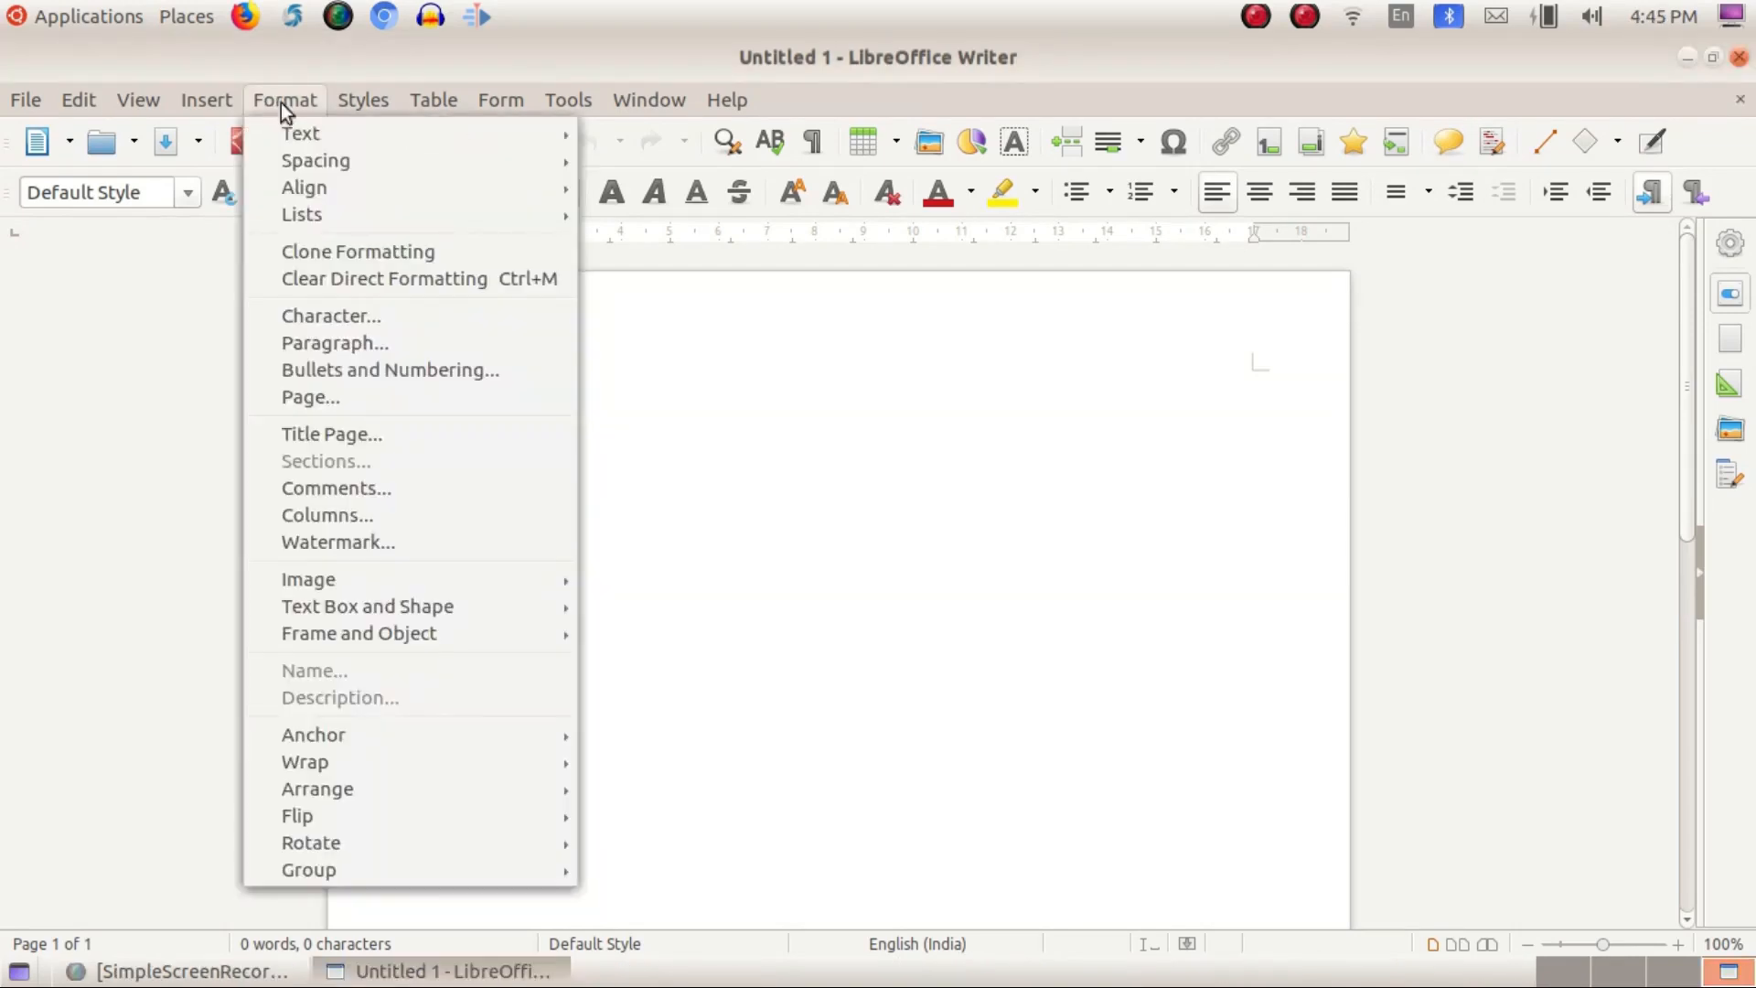
left_click(320, 397)
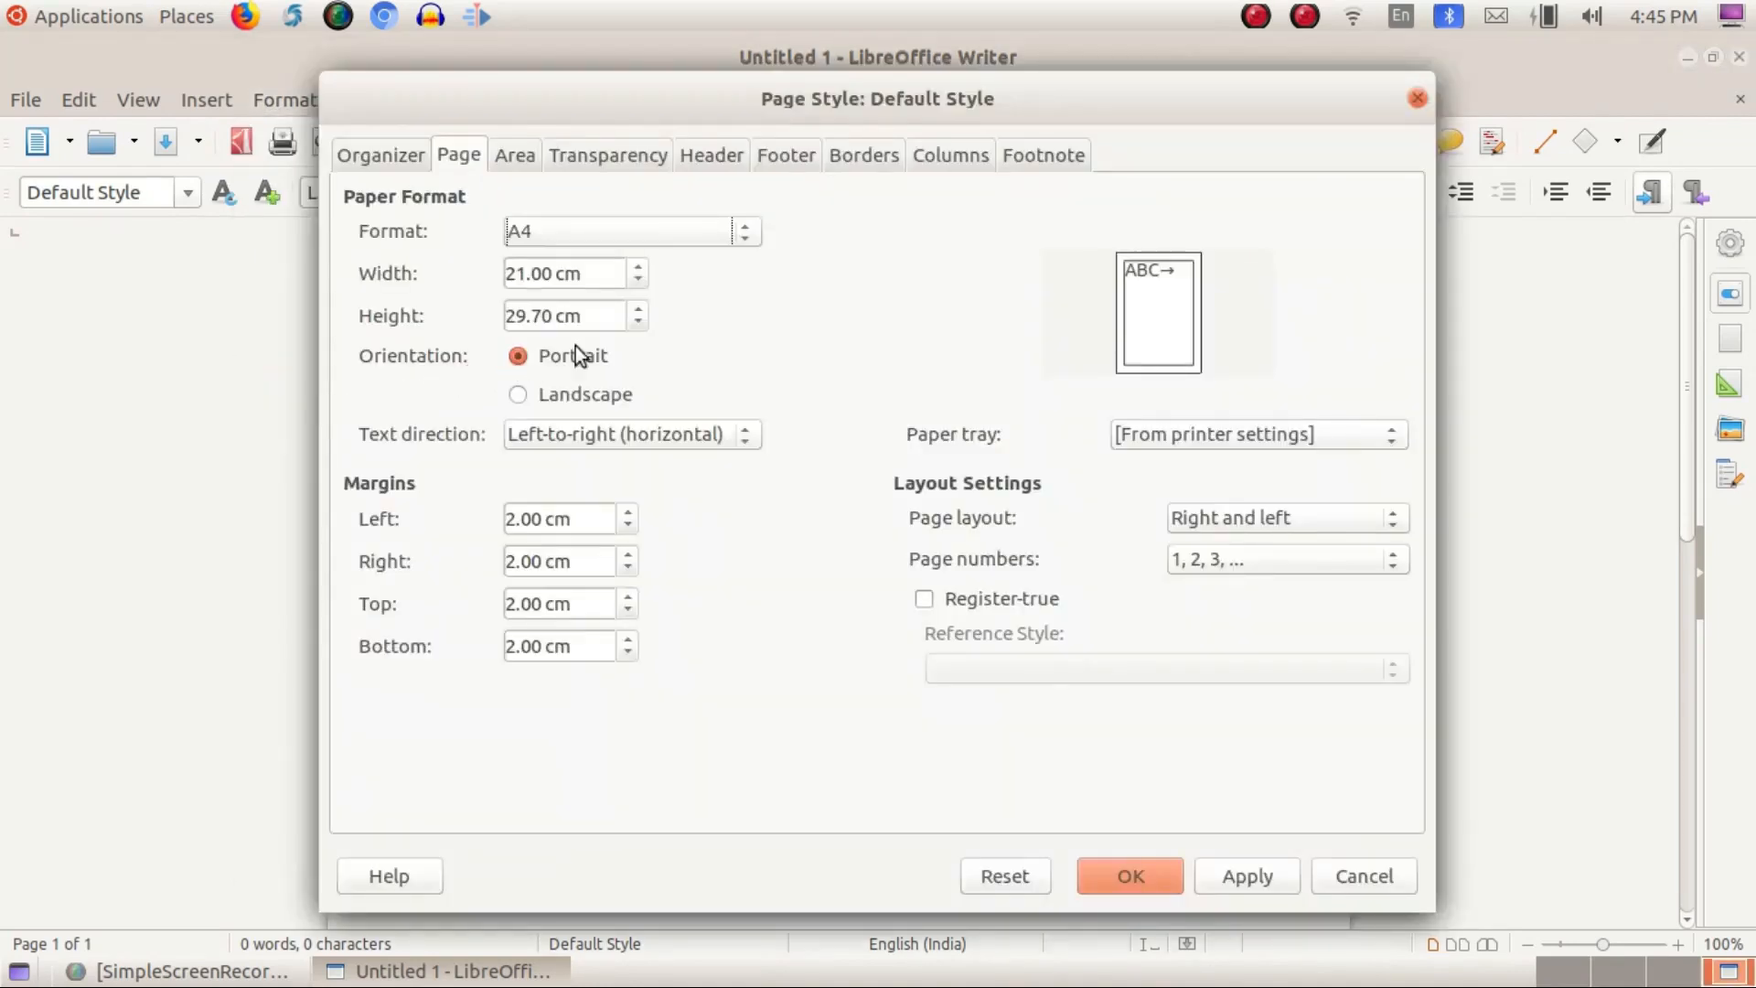
left_click(527, 273)
left_click_drag(528, 273, 504, 271)
type("10")
left_click(508, 316)
left_click_drag(507, 315, 554, 320)
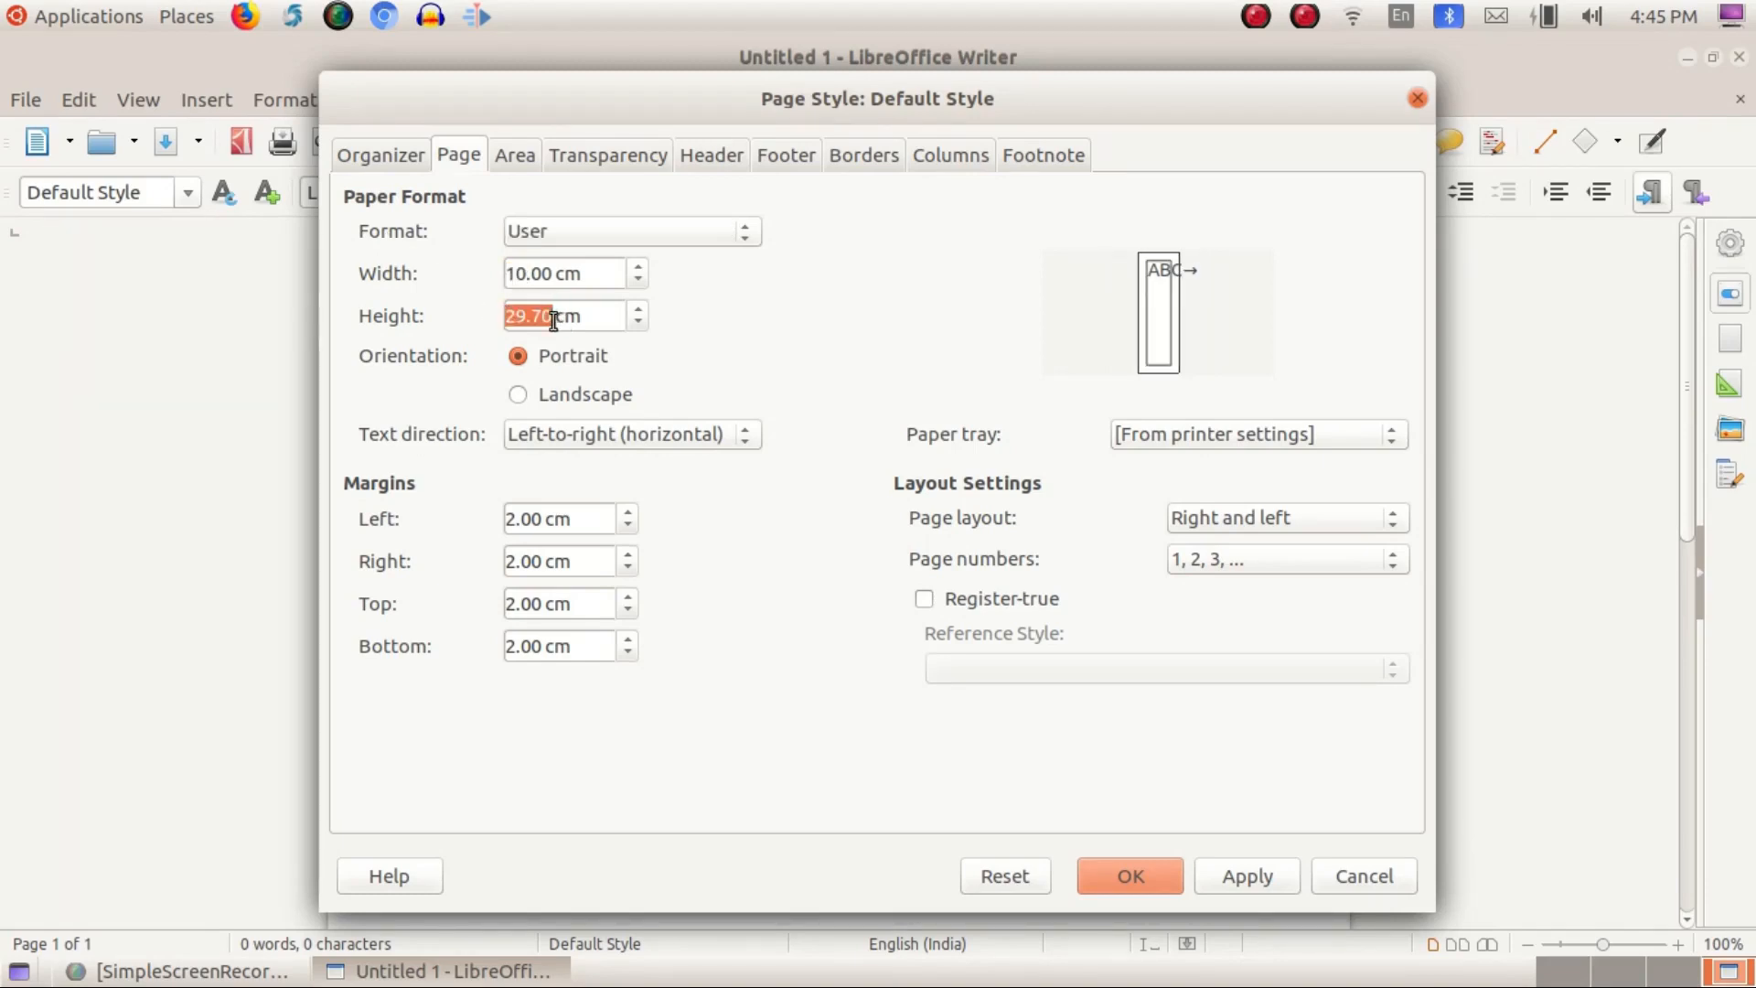
type("12")
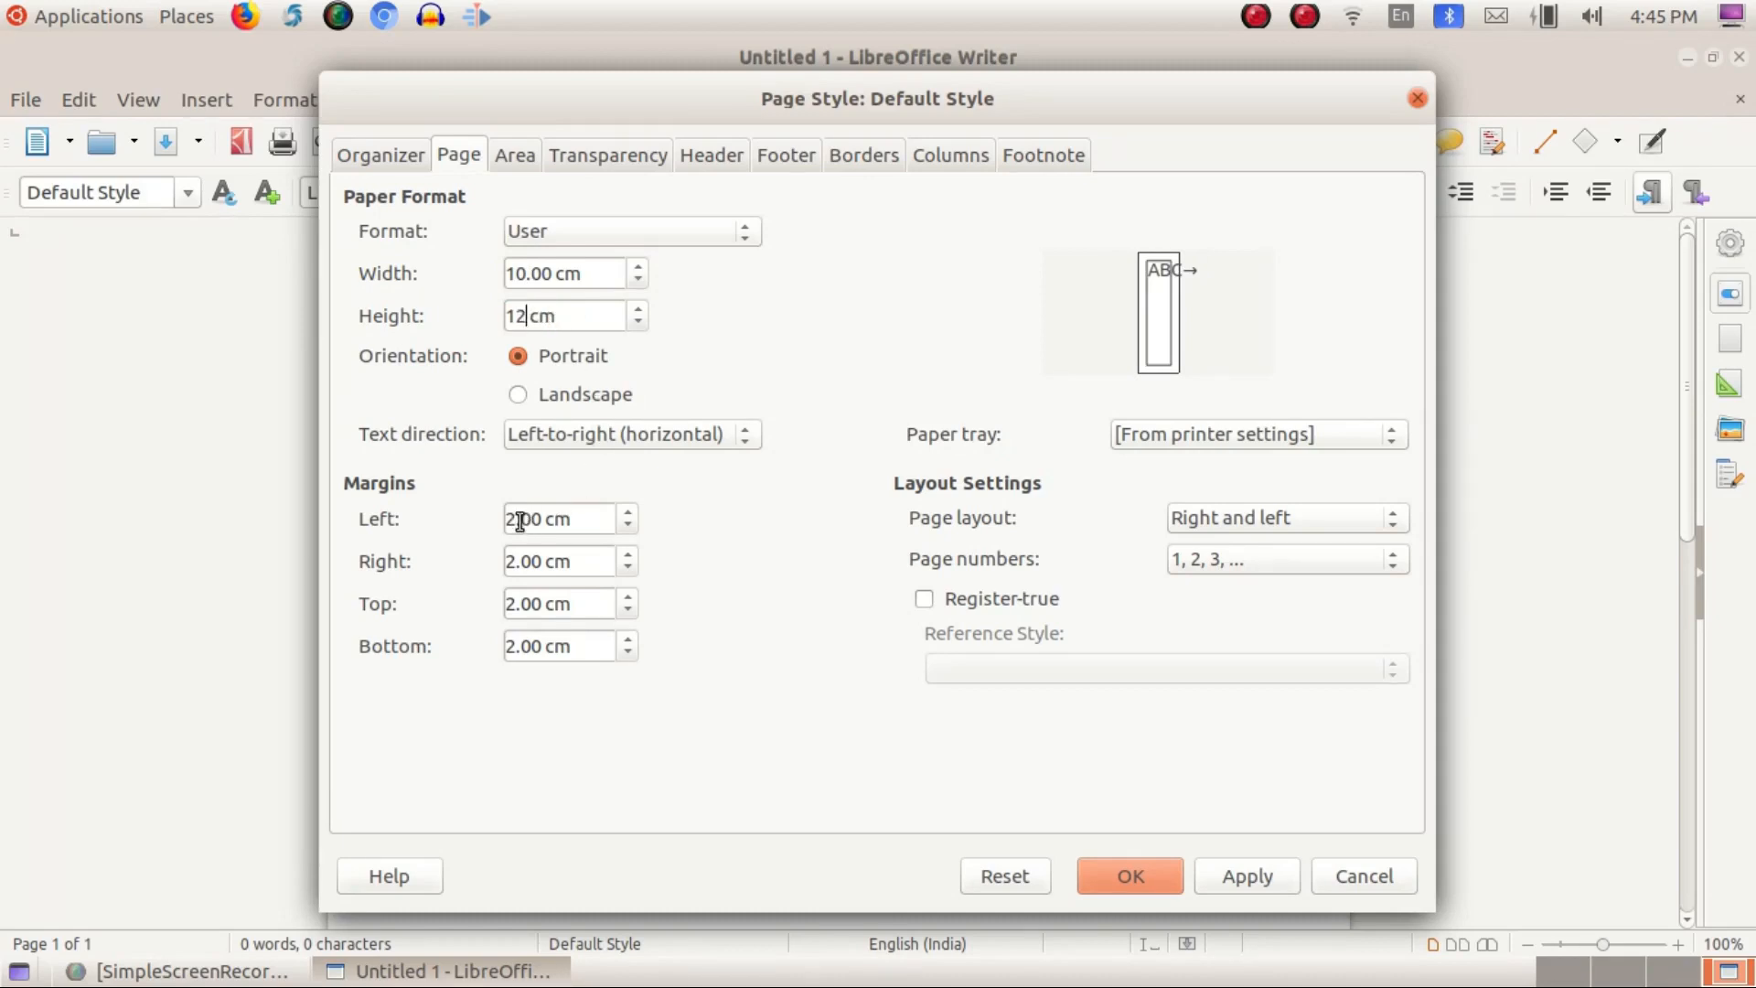
Step: Set the left, right, top and bottom page margins to 0 cm and apply them despite the print range
left_click_drag(511, 519, 540, 519)
type("0")
left_click_drag(521, 561, 514, 651)
type("0")
left_click(549, 606)
type("00")
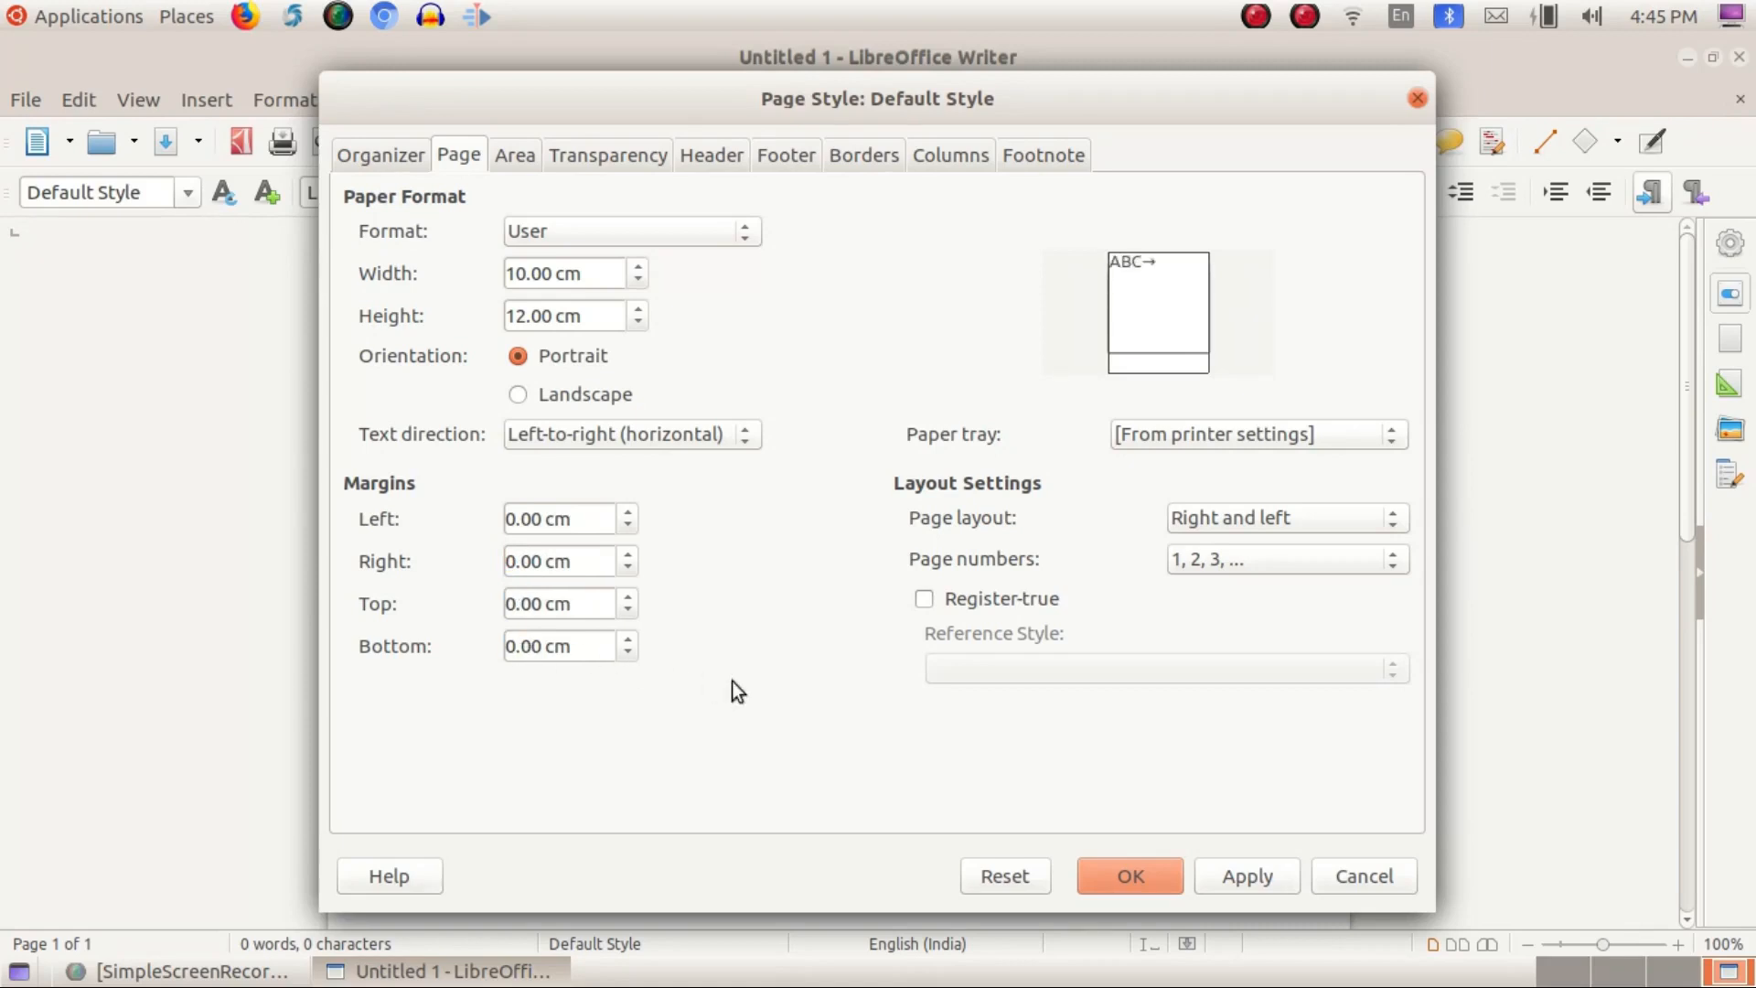
left_click(1139, 874)
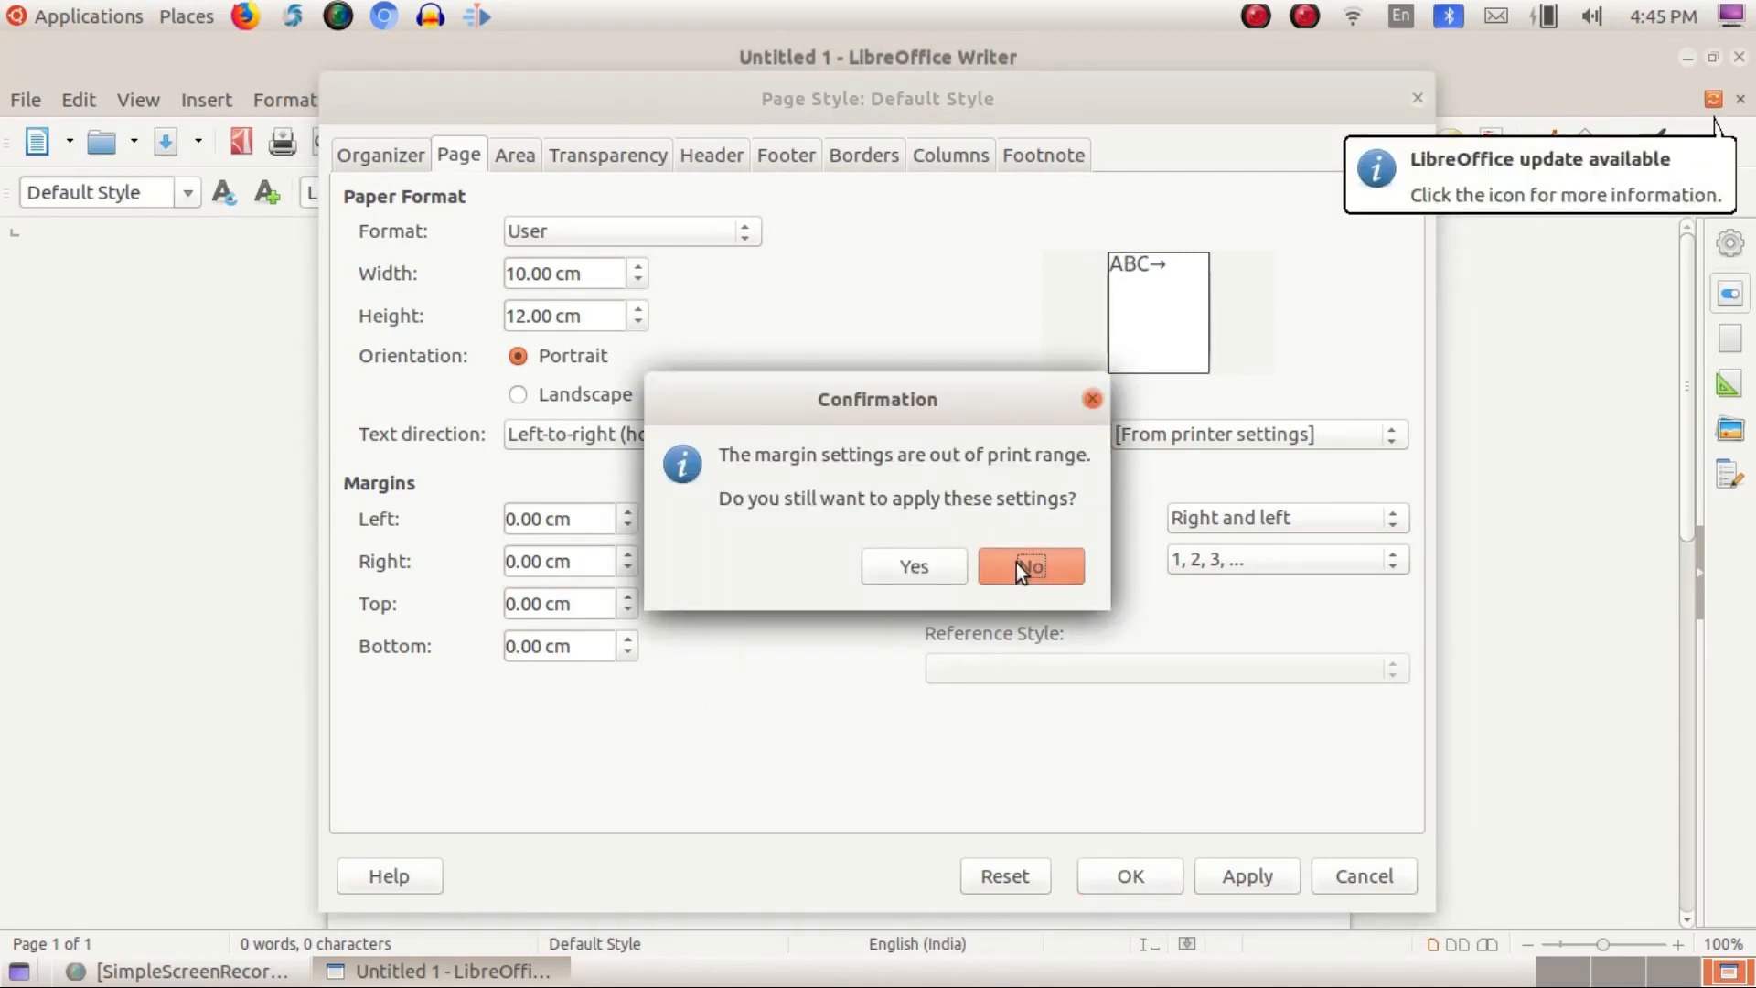
left_click(921, 567)
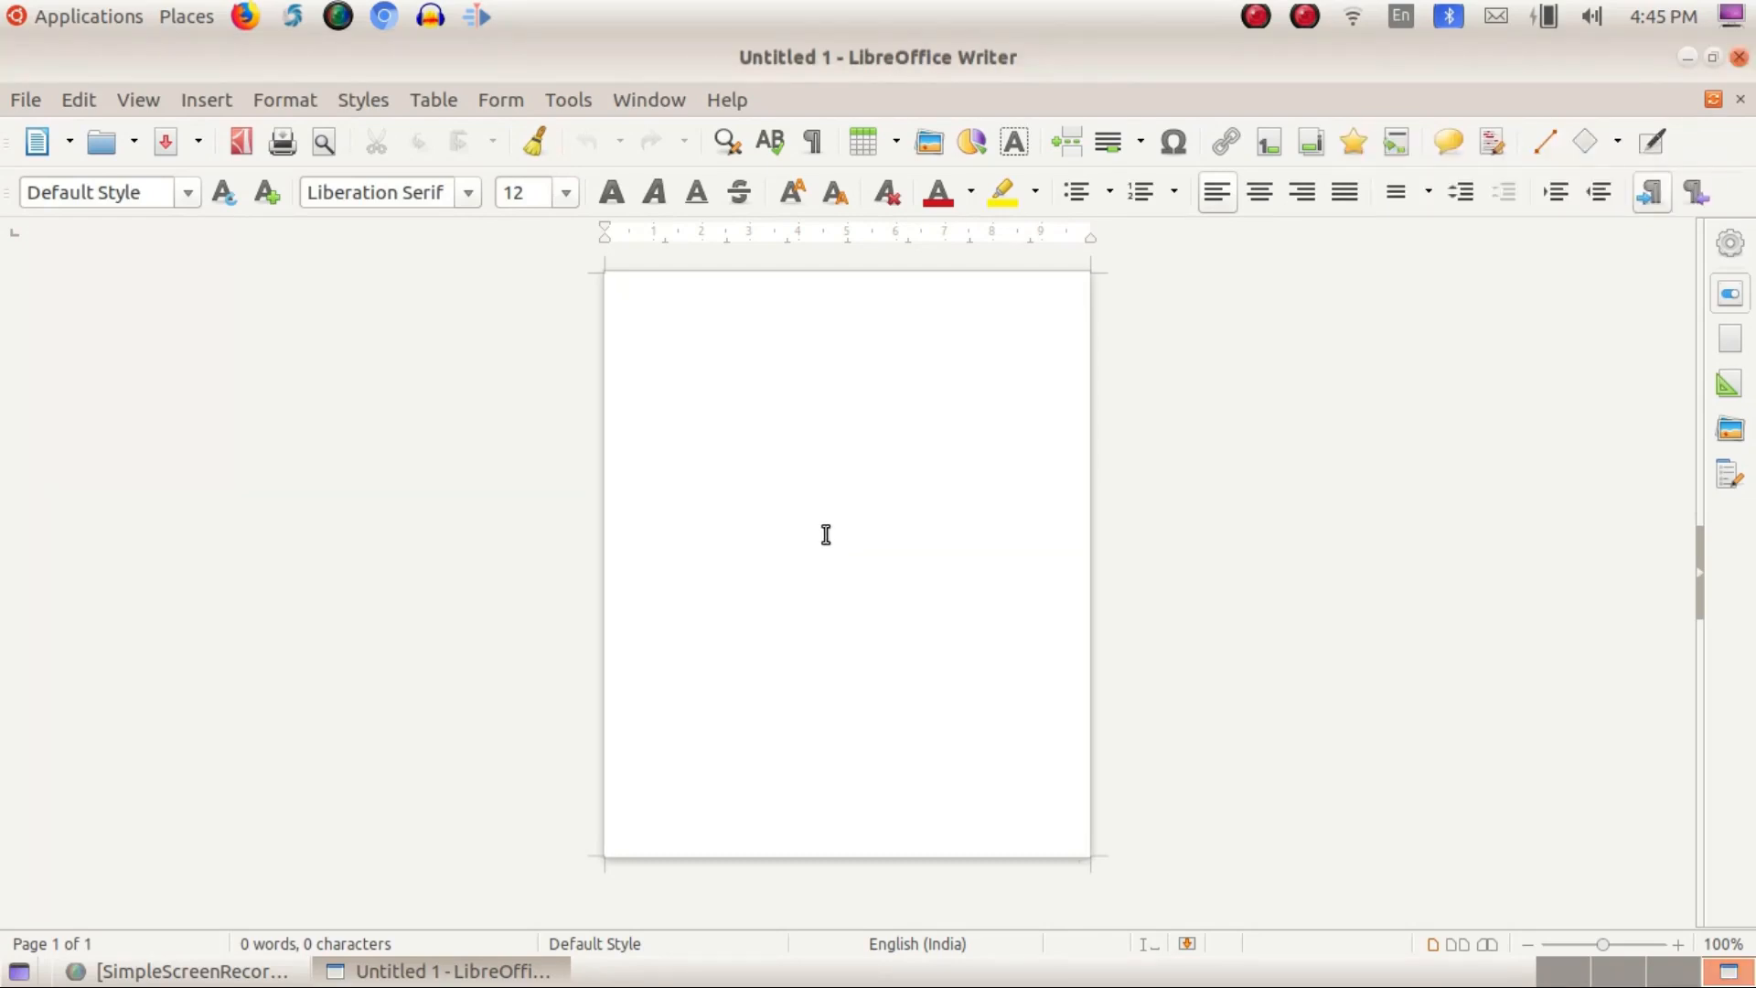
Step: Enter the heading line "Tagore Public School, Vennala" on the page and start a new line below it
left_click(701, 286)
type("tagore Pub")
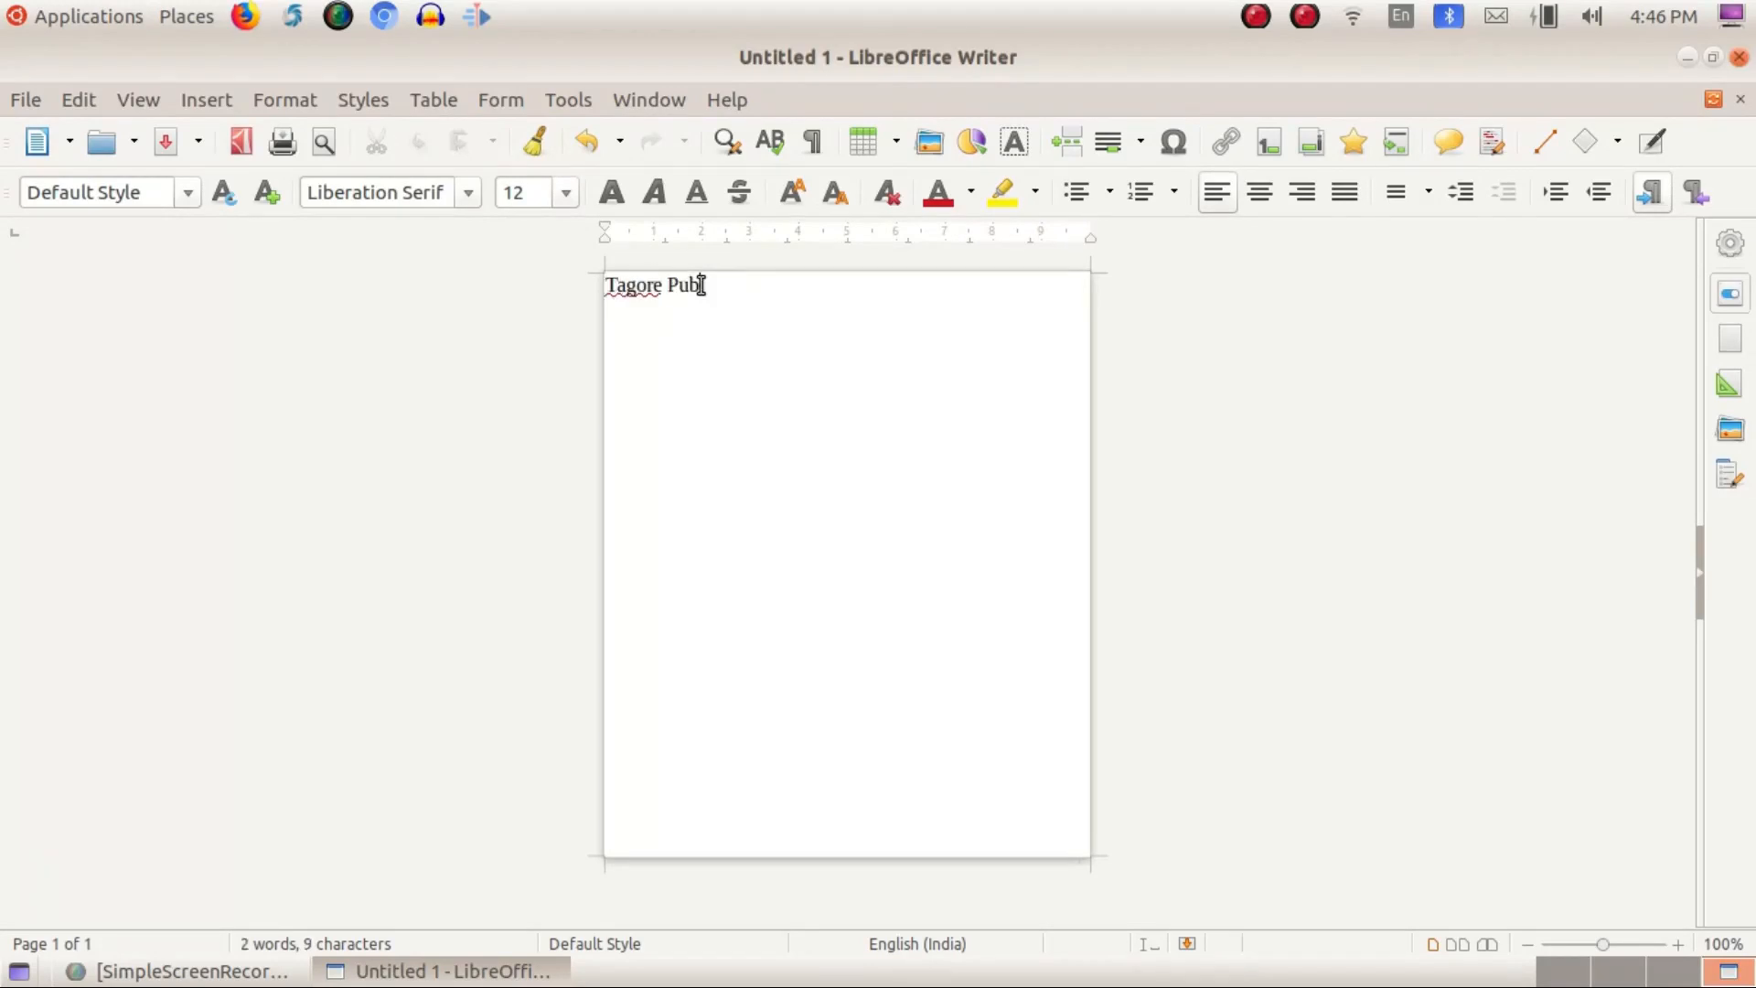
type("lic Scholl")
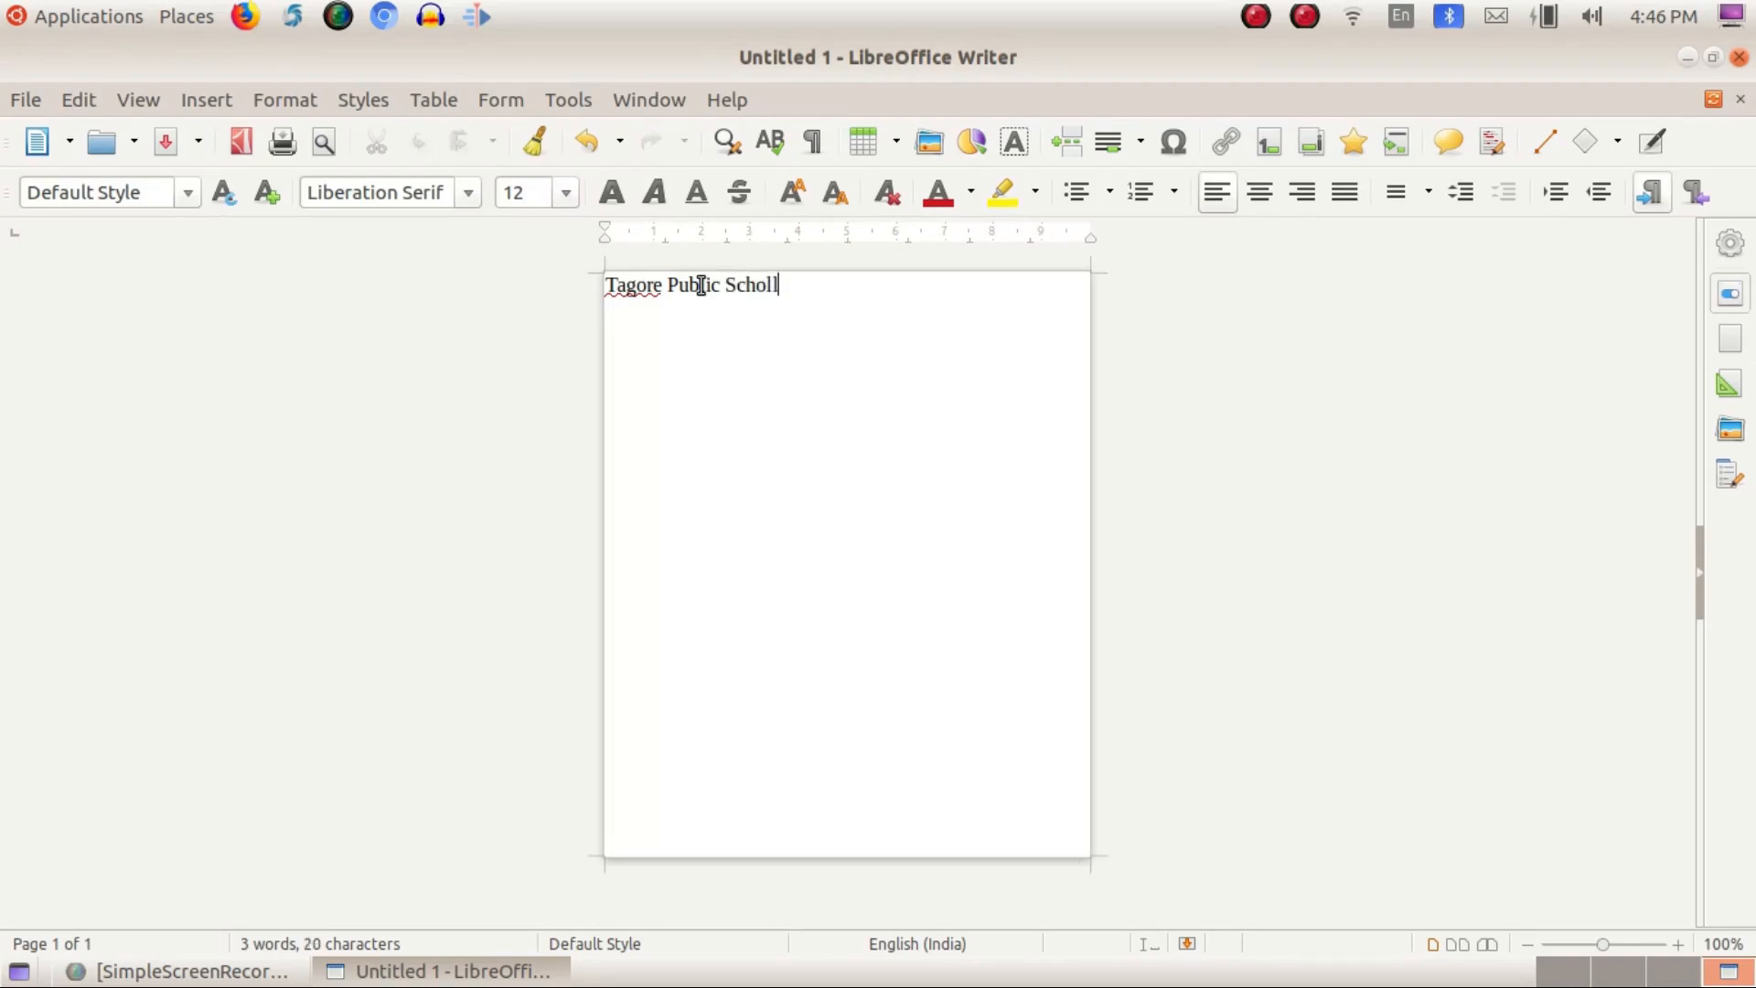
key("BackSpace")
key("BackSpace")
type("ol, Vennala")
key("Return")
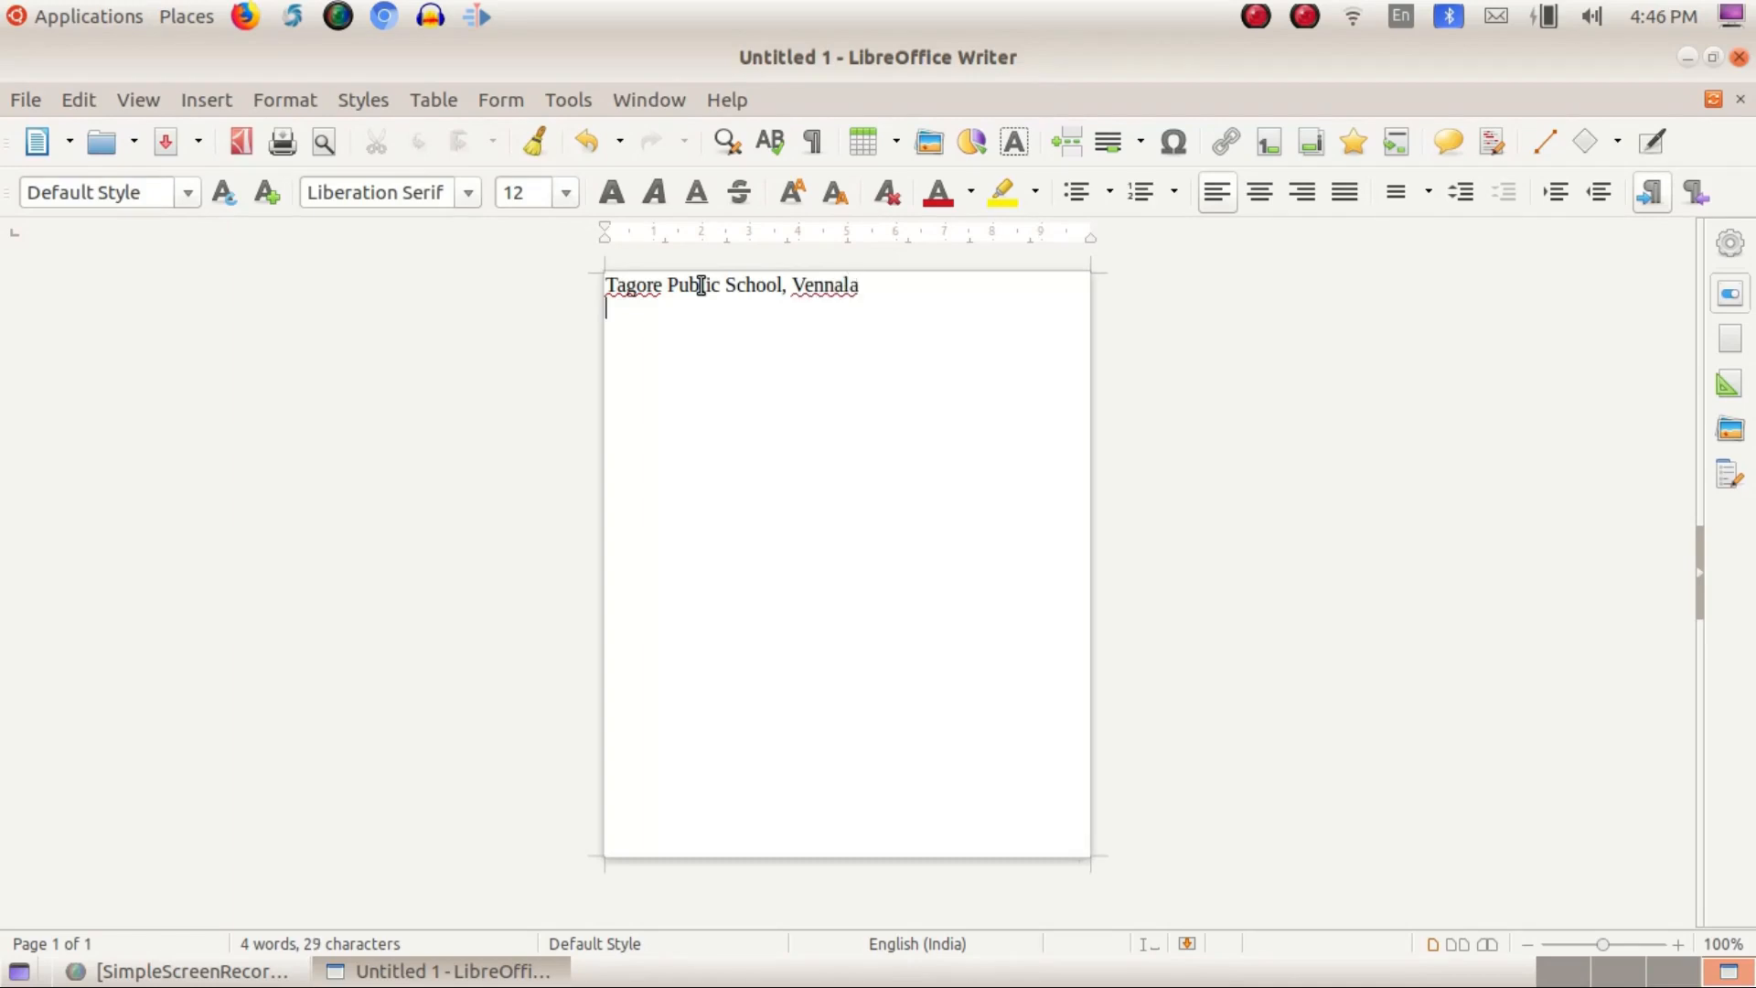
Step: Add the lines "Score Card" and "XA Term1 (2021-22)" below the school name
type("Score Card")
key("Return")
type("XA")
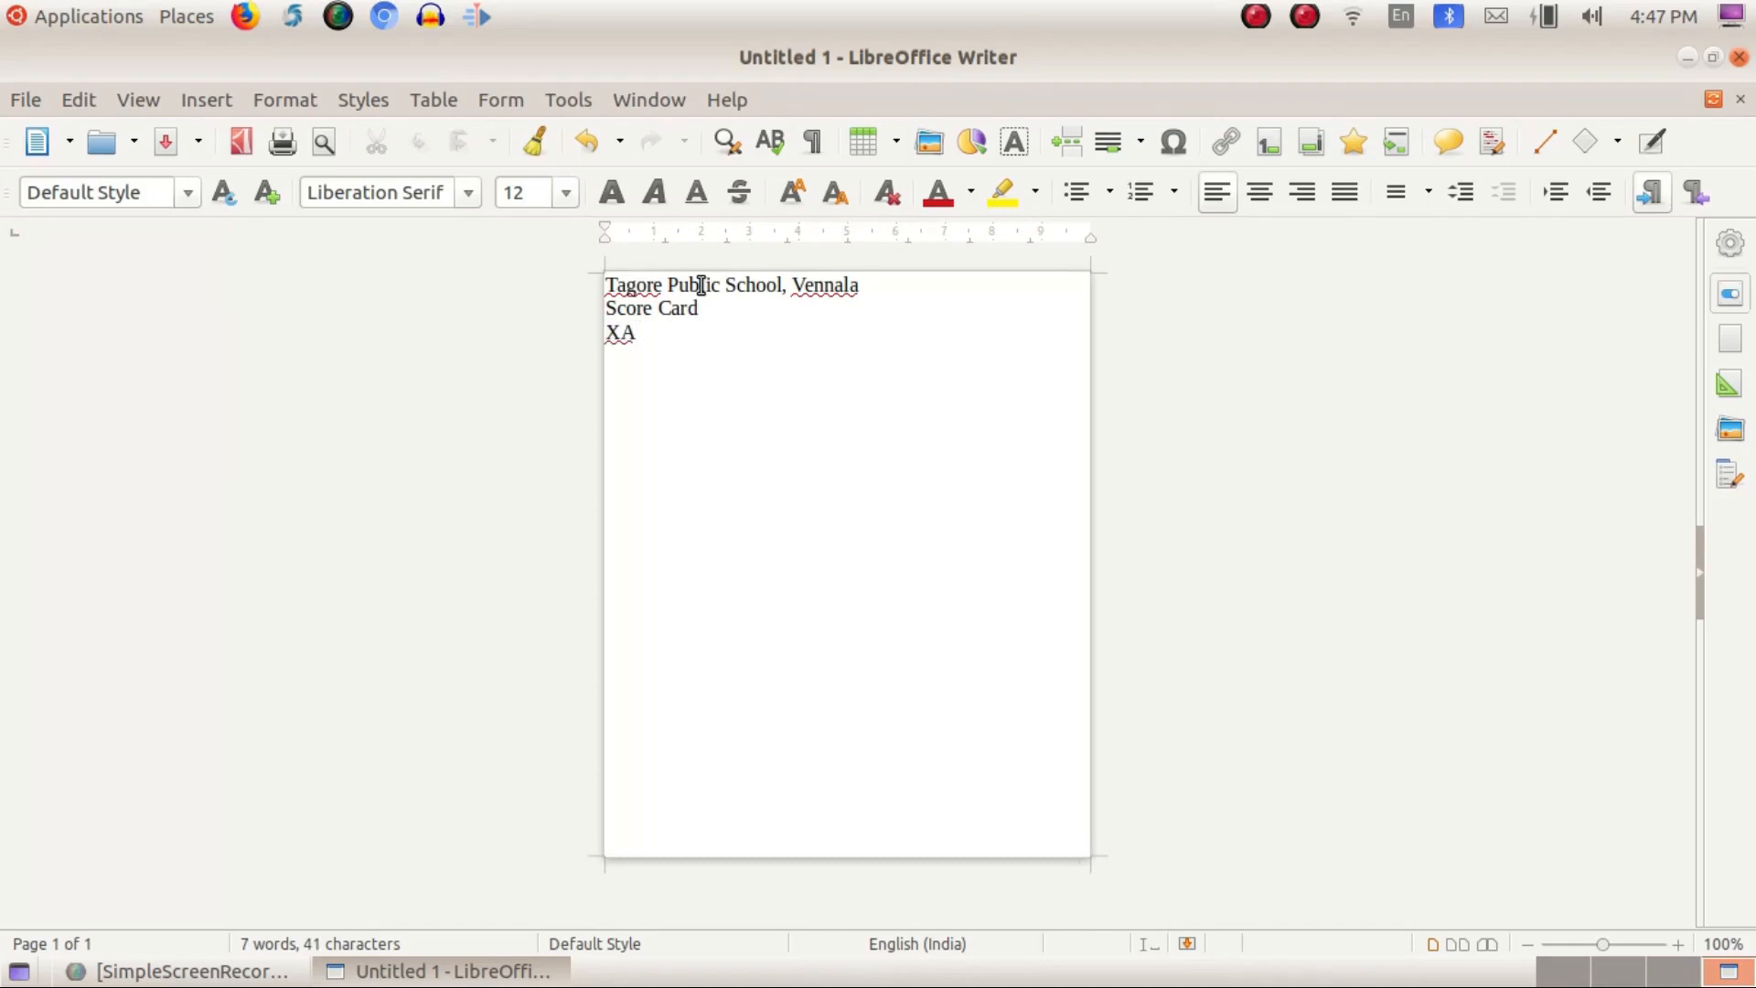
type(" Term1 (2021")
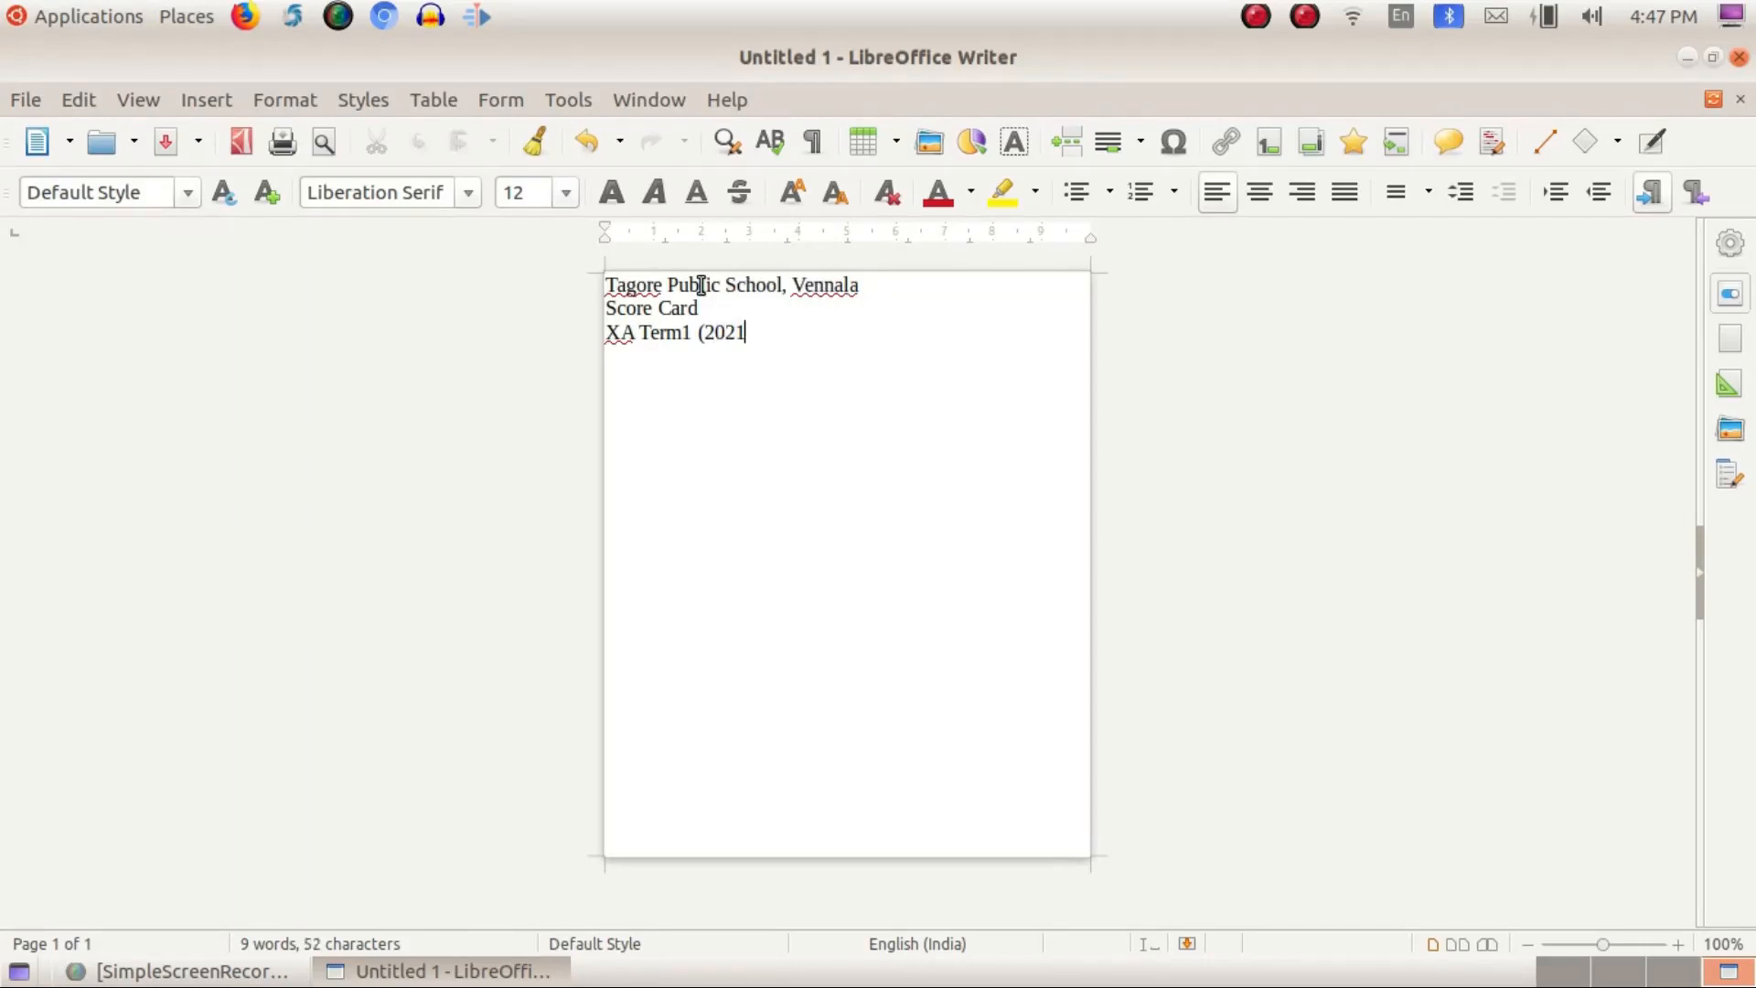
type("-22)")
key("Return")
Step: Enter the label line "Name: Roll No.:" below the class and term line
type("Name")
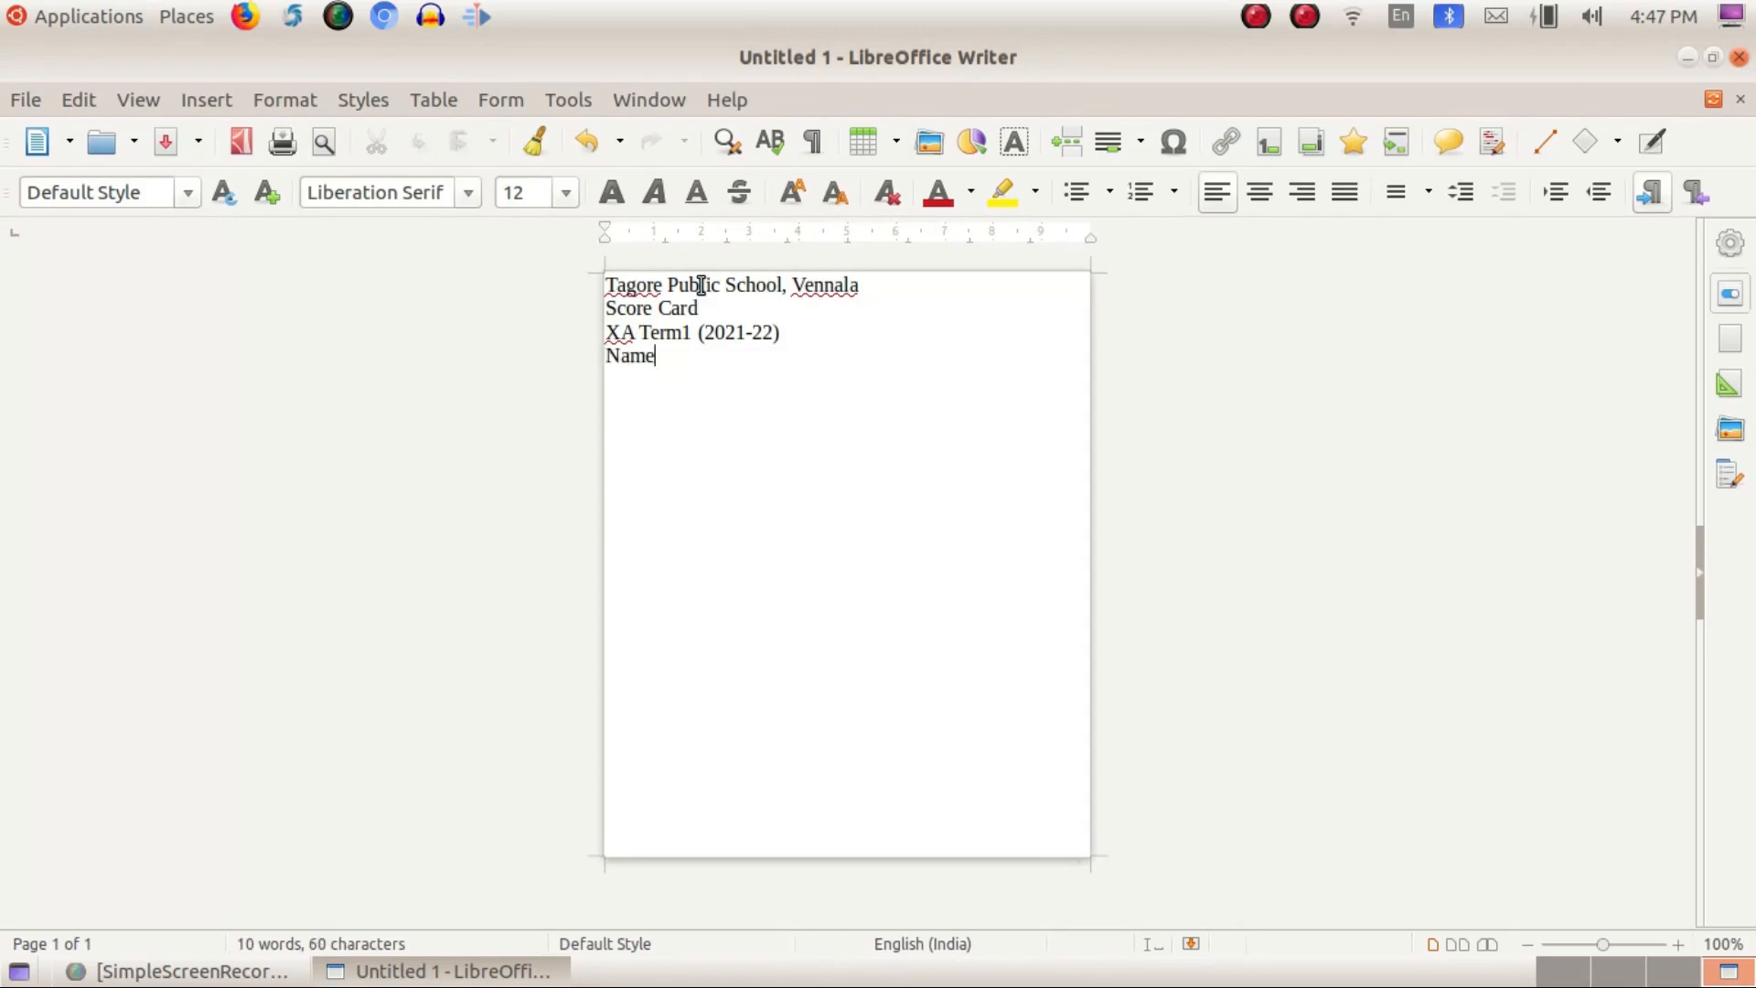
type(": Roll No.")
key("BackSpace")
type(":")
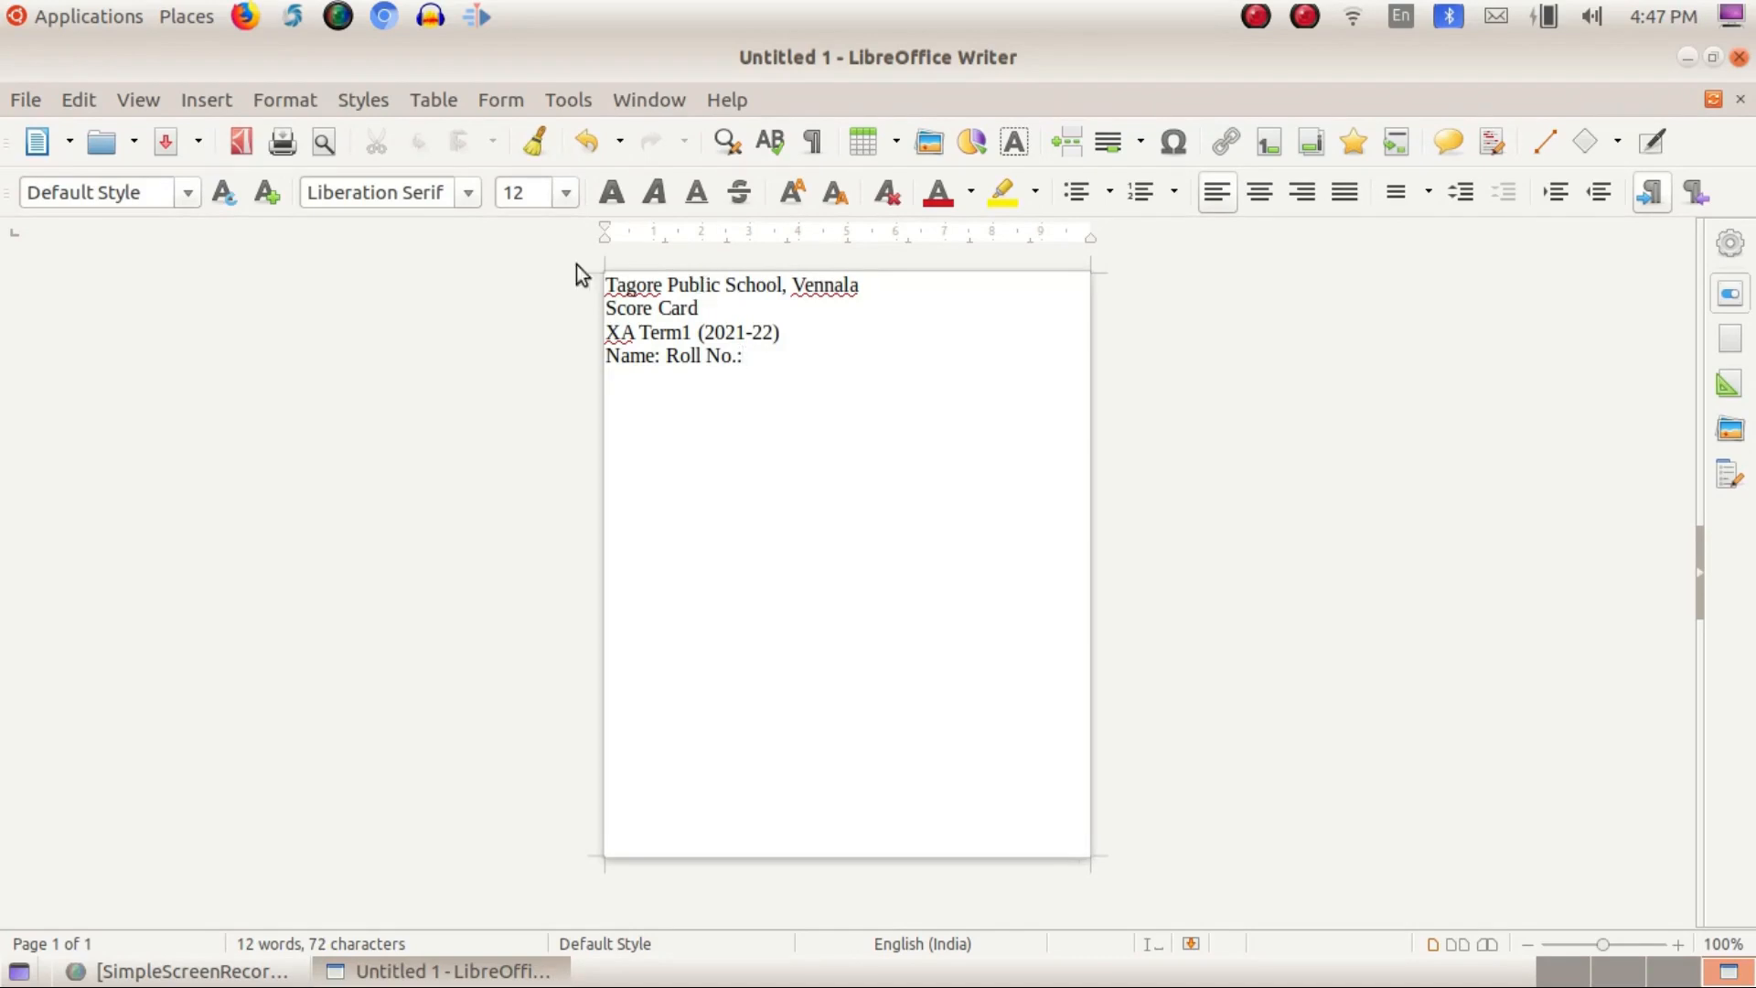
Step: Center all four heading lines and set their line spacing to 1.5
left_click_drag(743, 357, 549, 271)
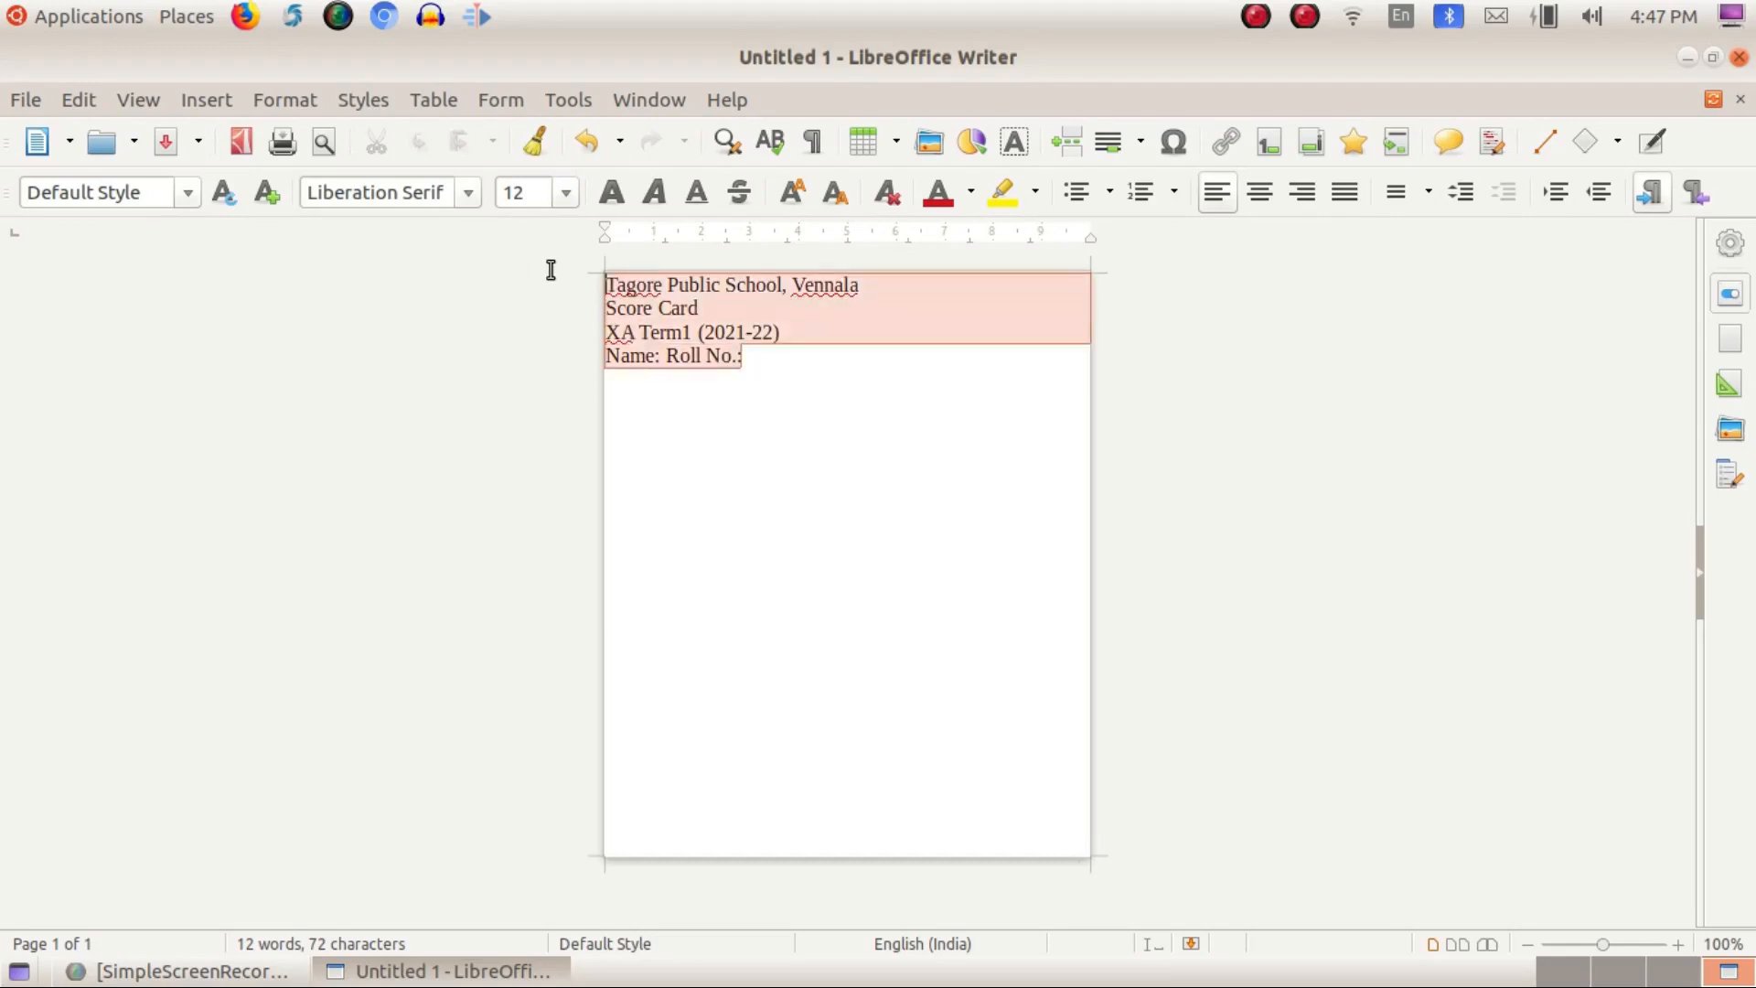
left_click(1258, 199)
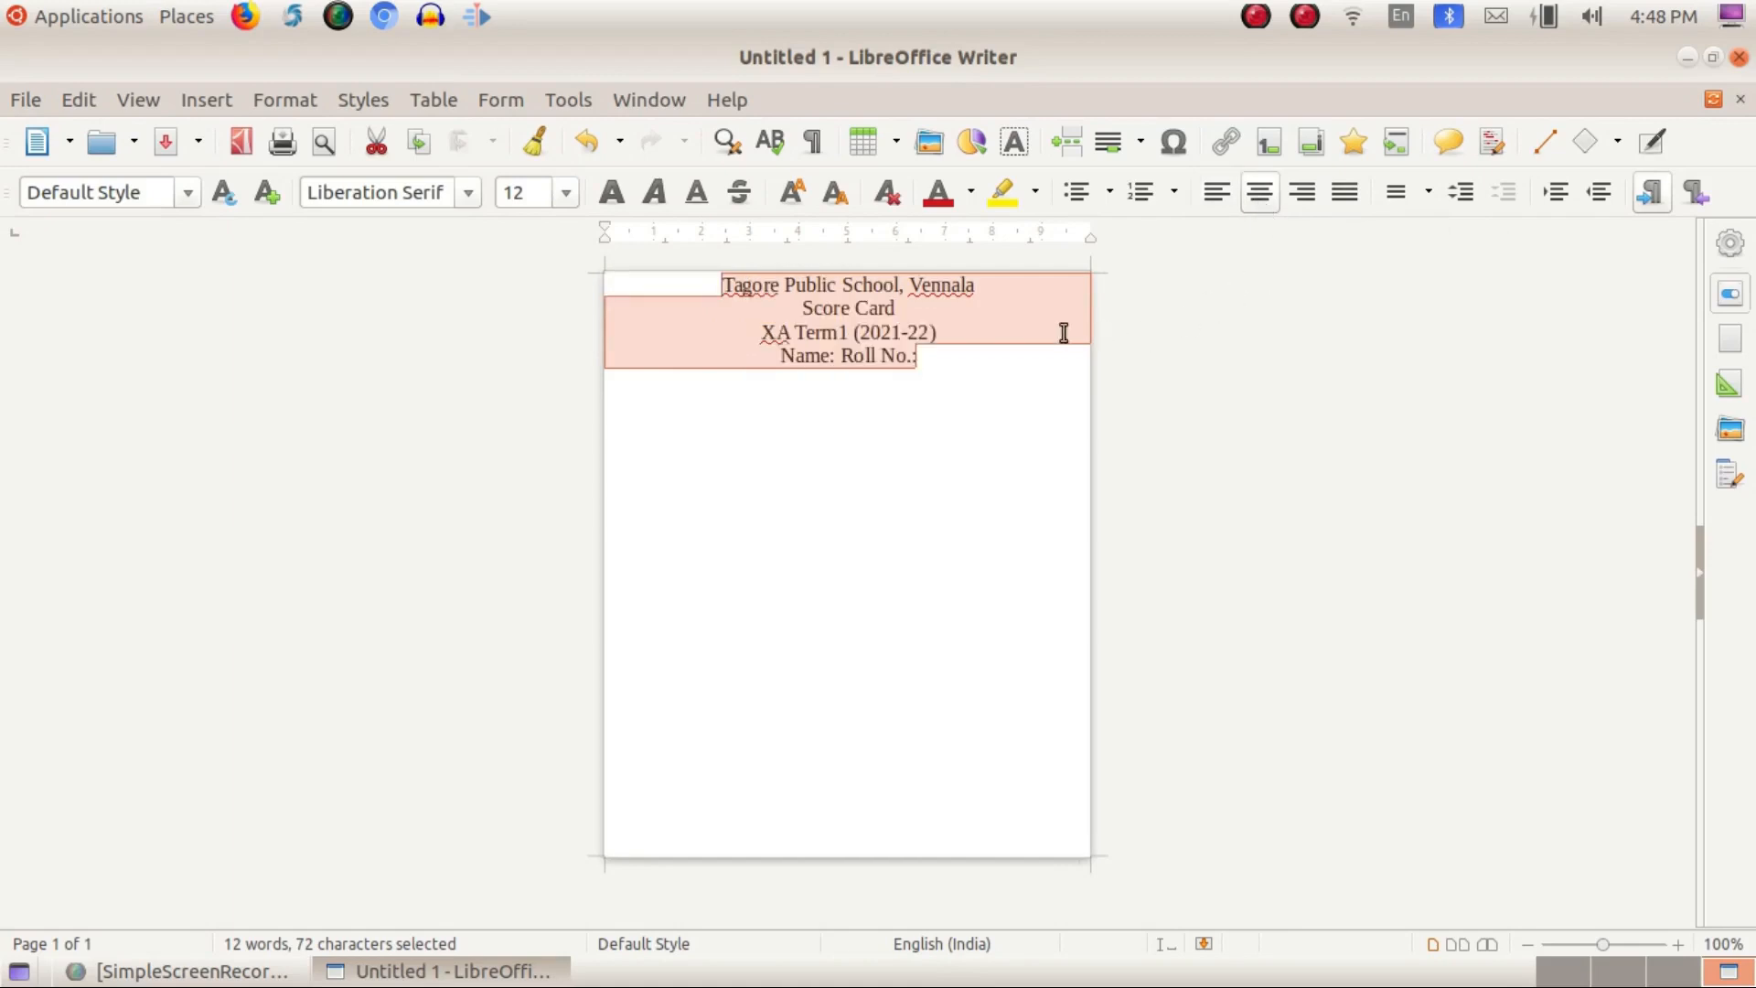
left_click(283, 99)
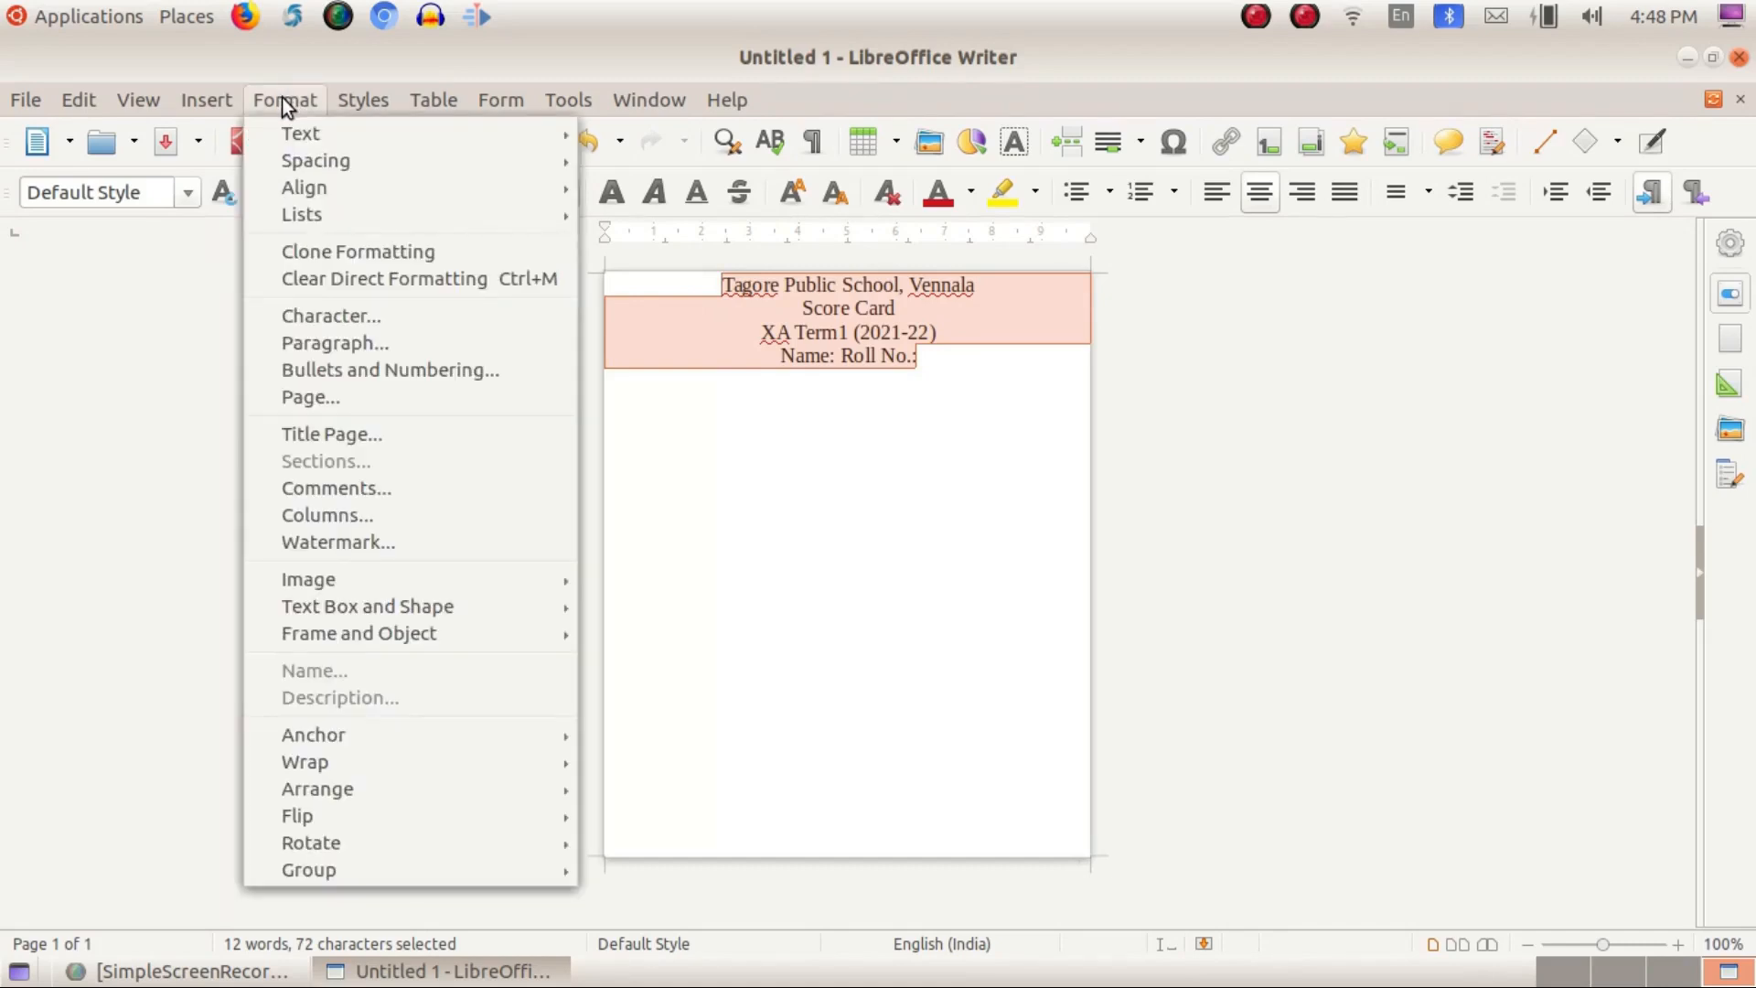
mouse_move(289, 156)
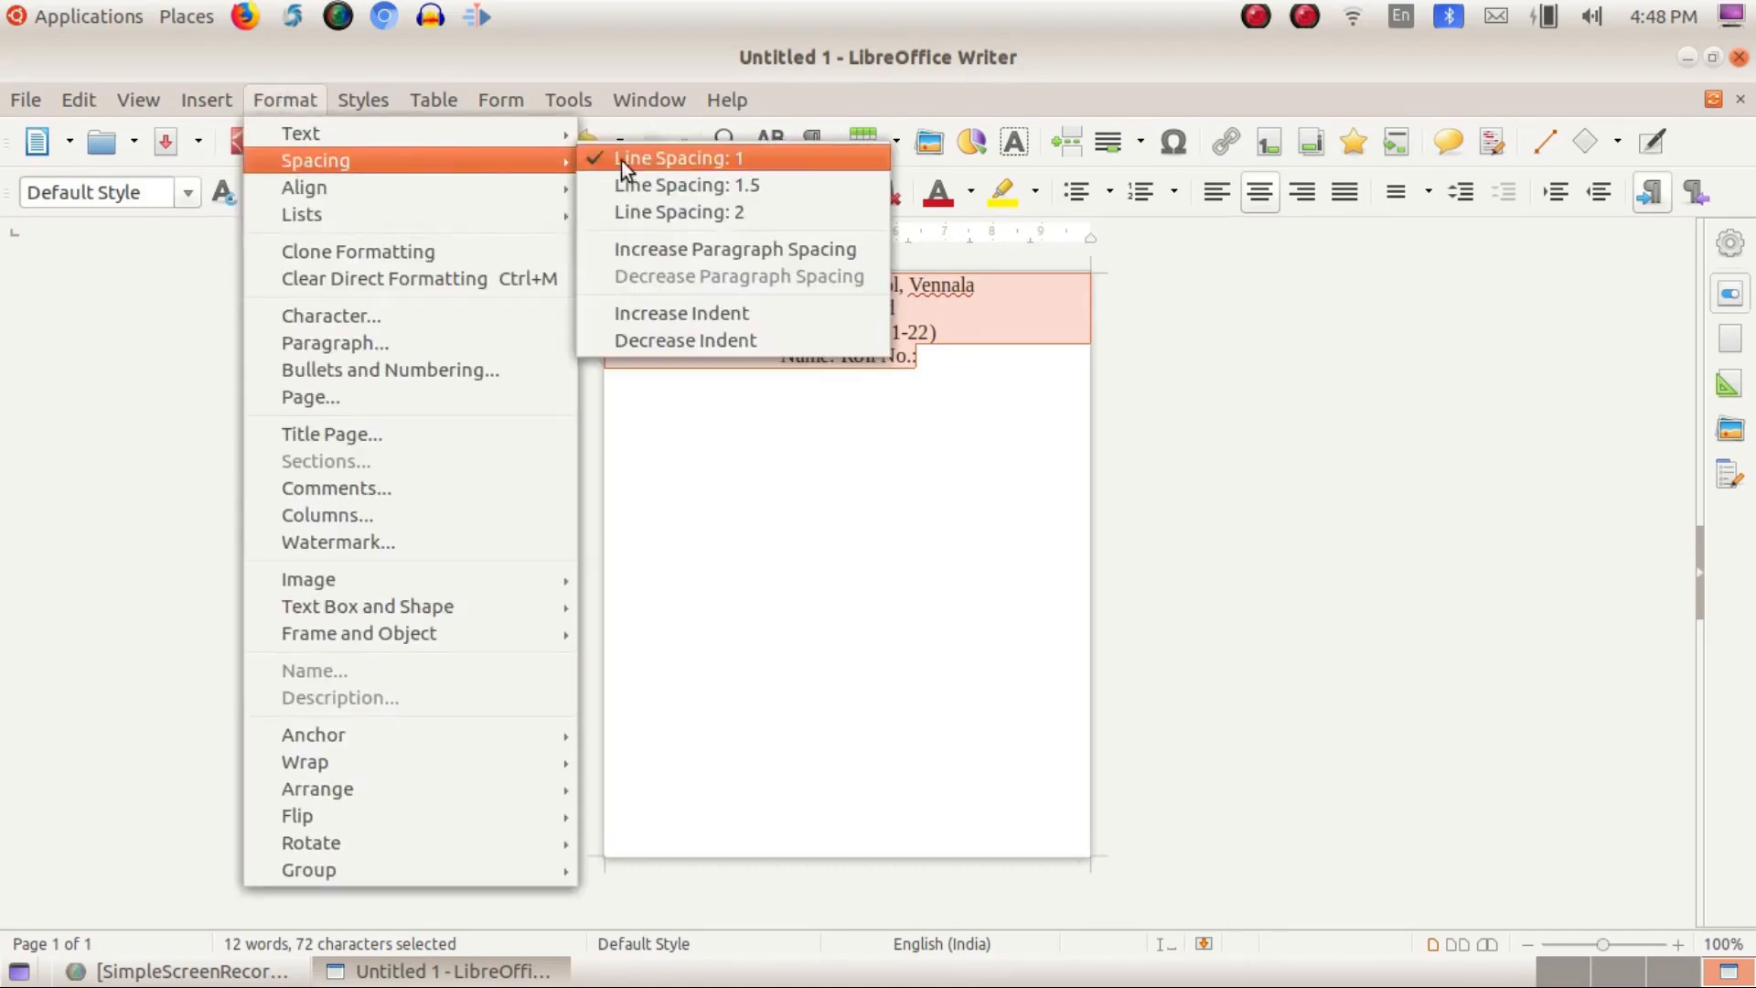
left_click(686, 186)
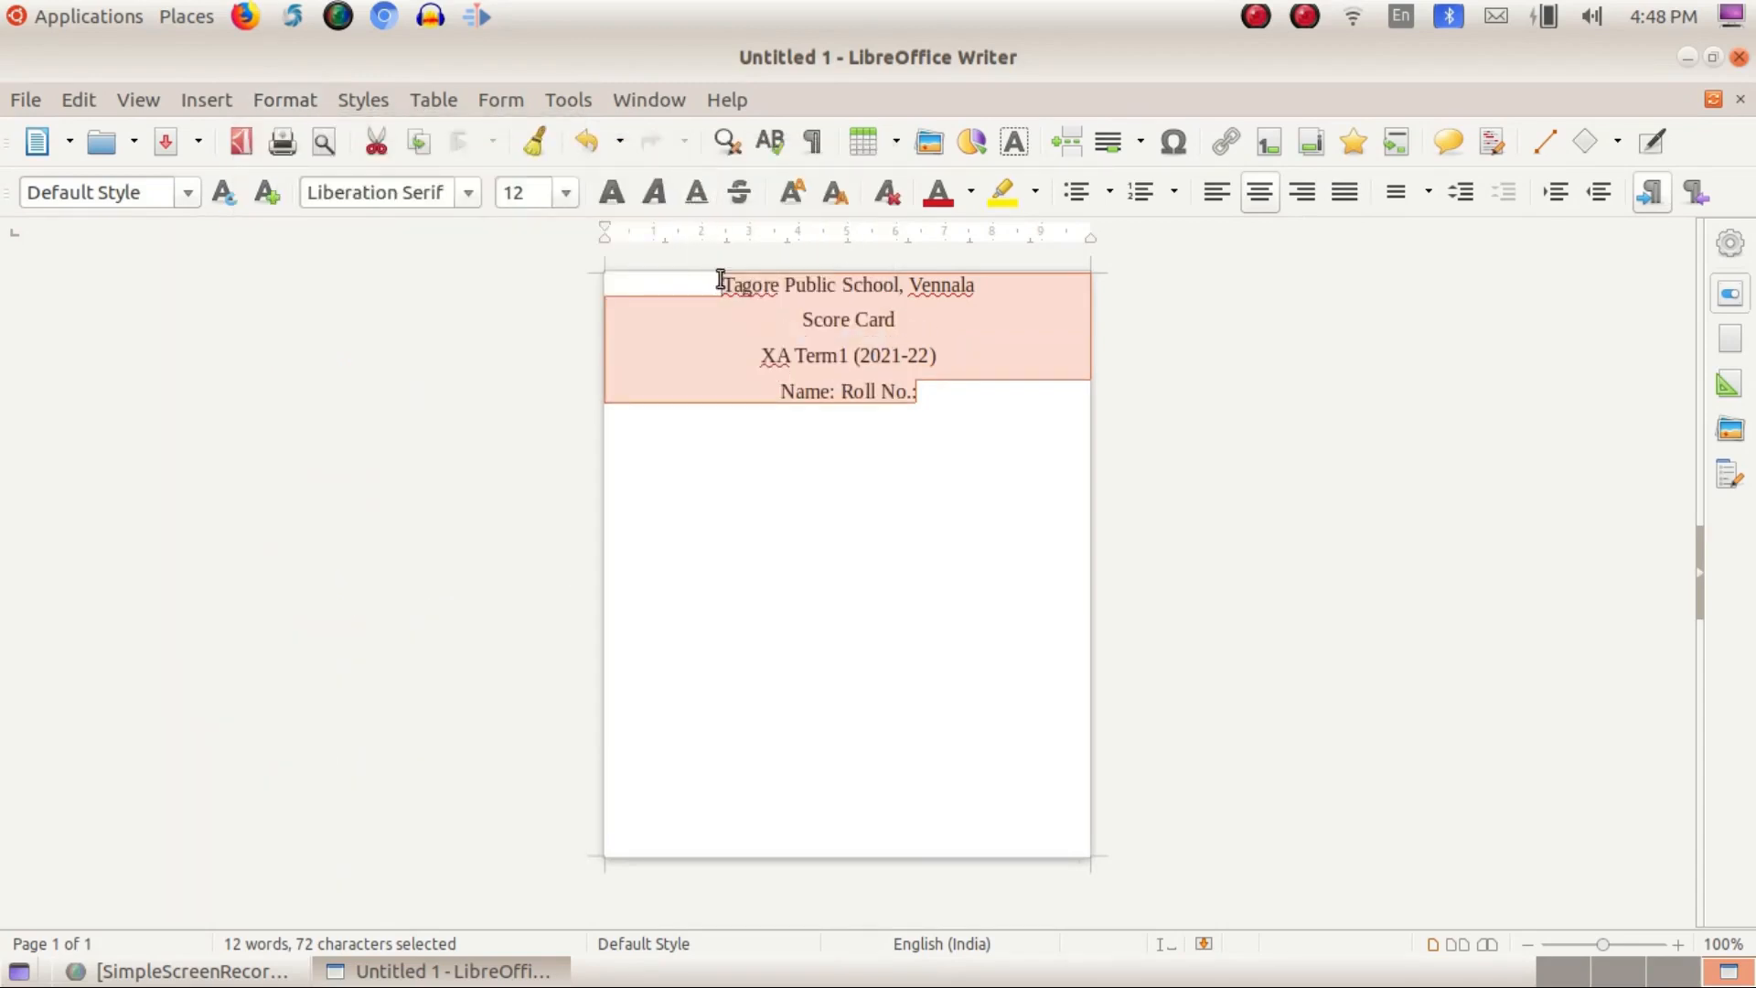
Step: Insert a table of 4 columns and 9 rows below the name line and narrow it inward from both page edges
left_click(951, 389)
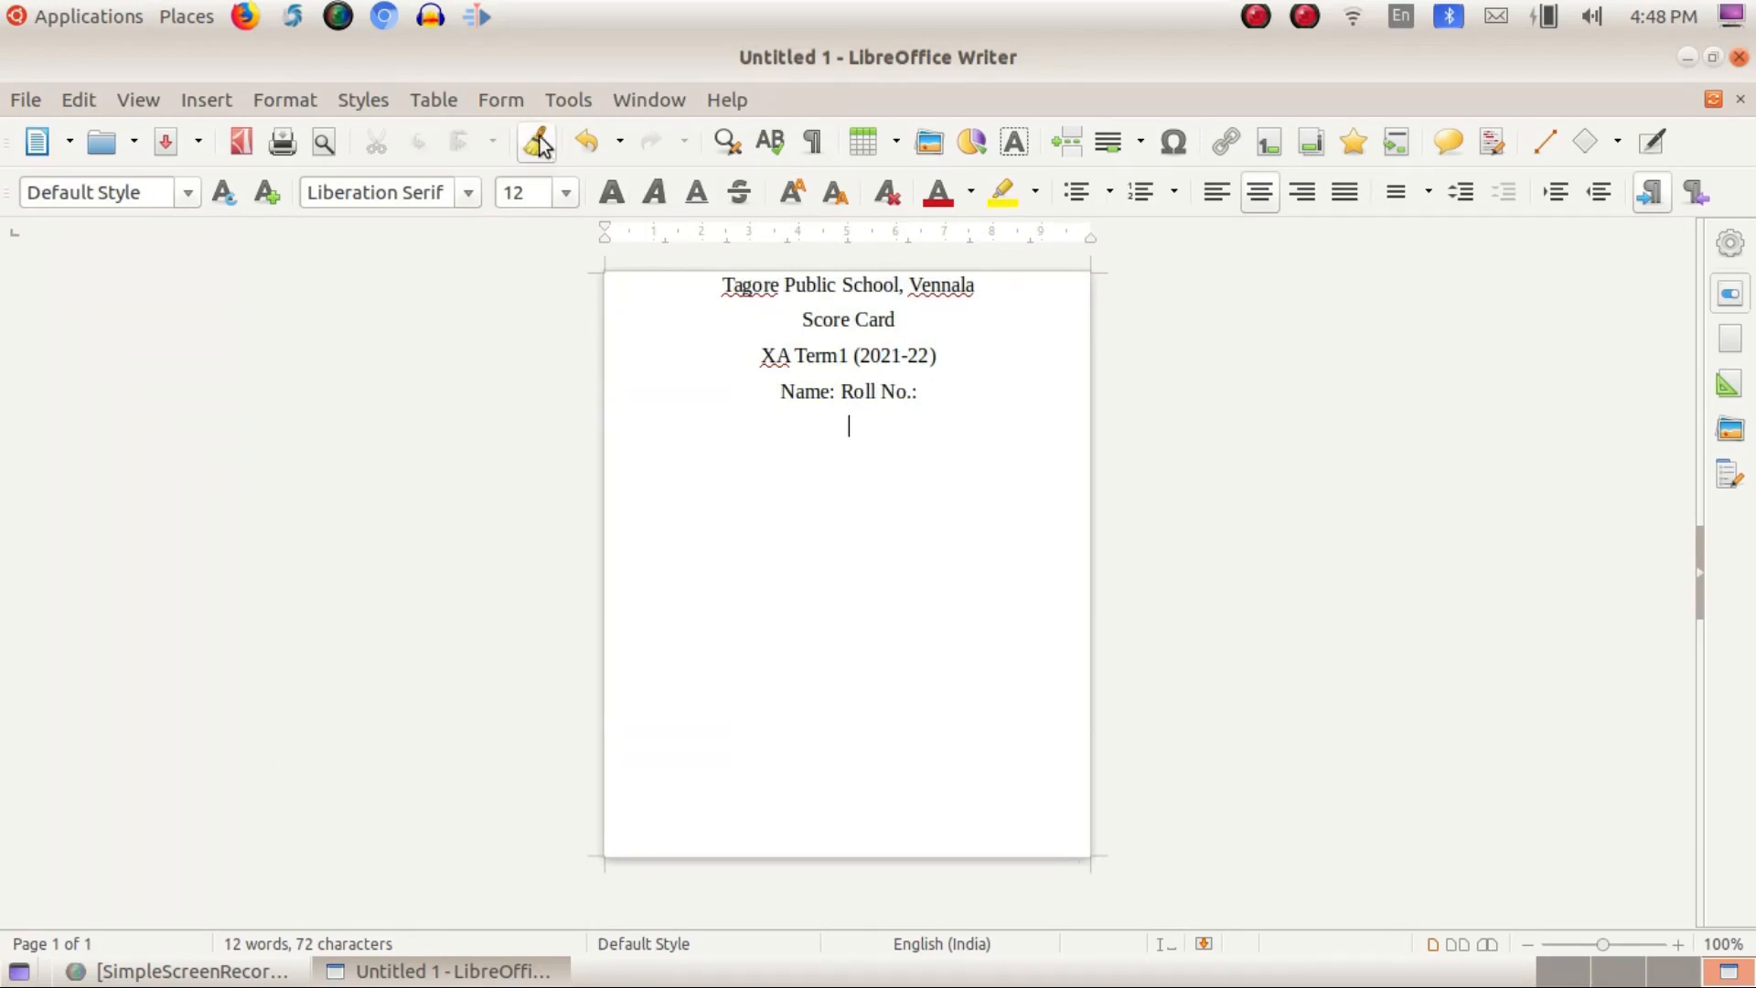
left_click(429, 96)
left_click(452, 134)
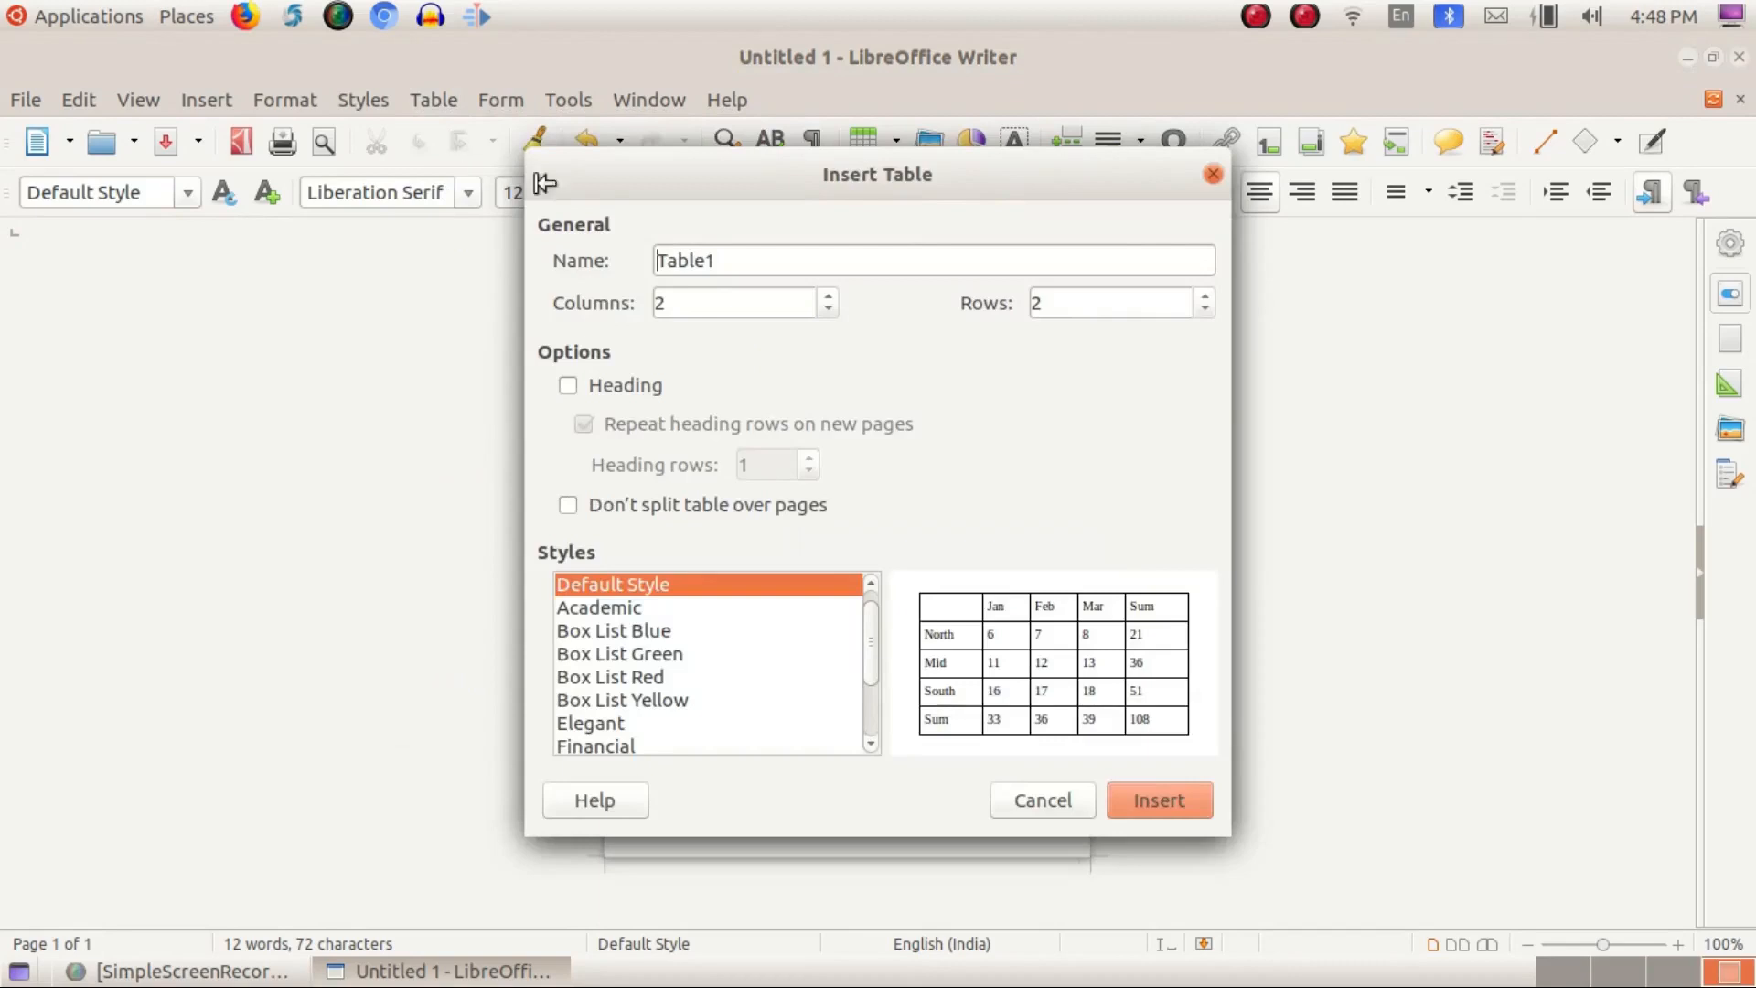
left_click_drag(678, 301, 645, 302)
type("4")
left_click_drag(1061, 293, 977, 300)
left_click(1133, 799)
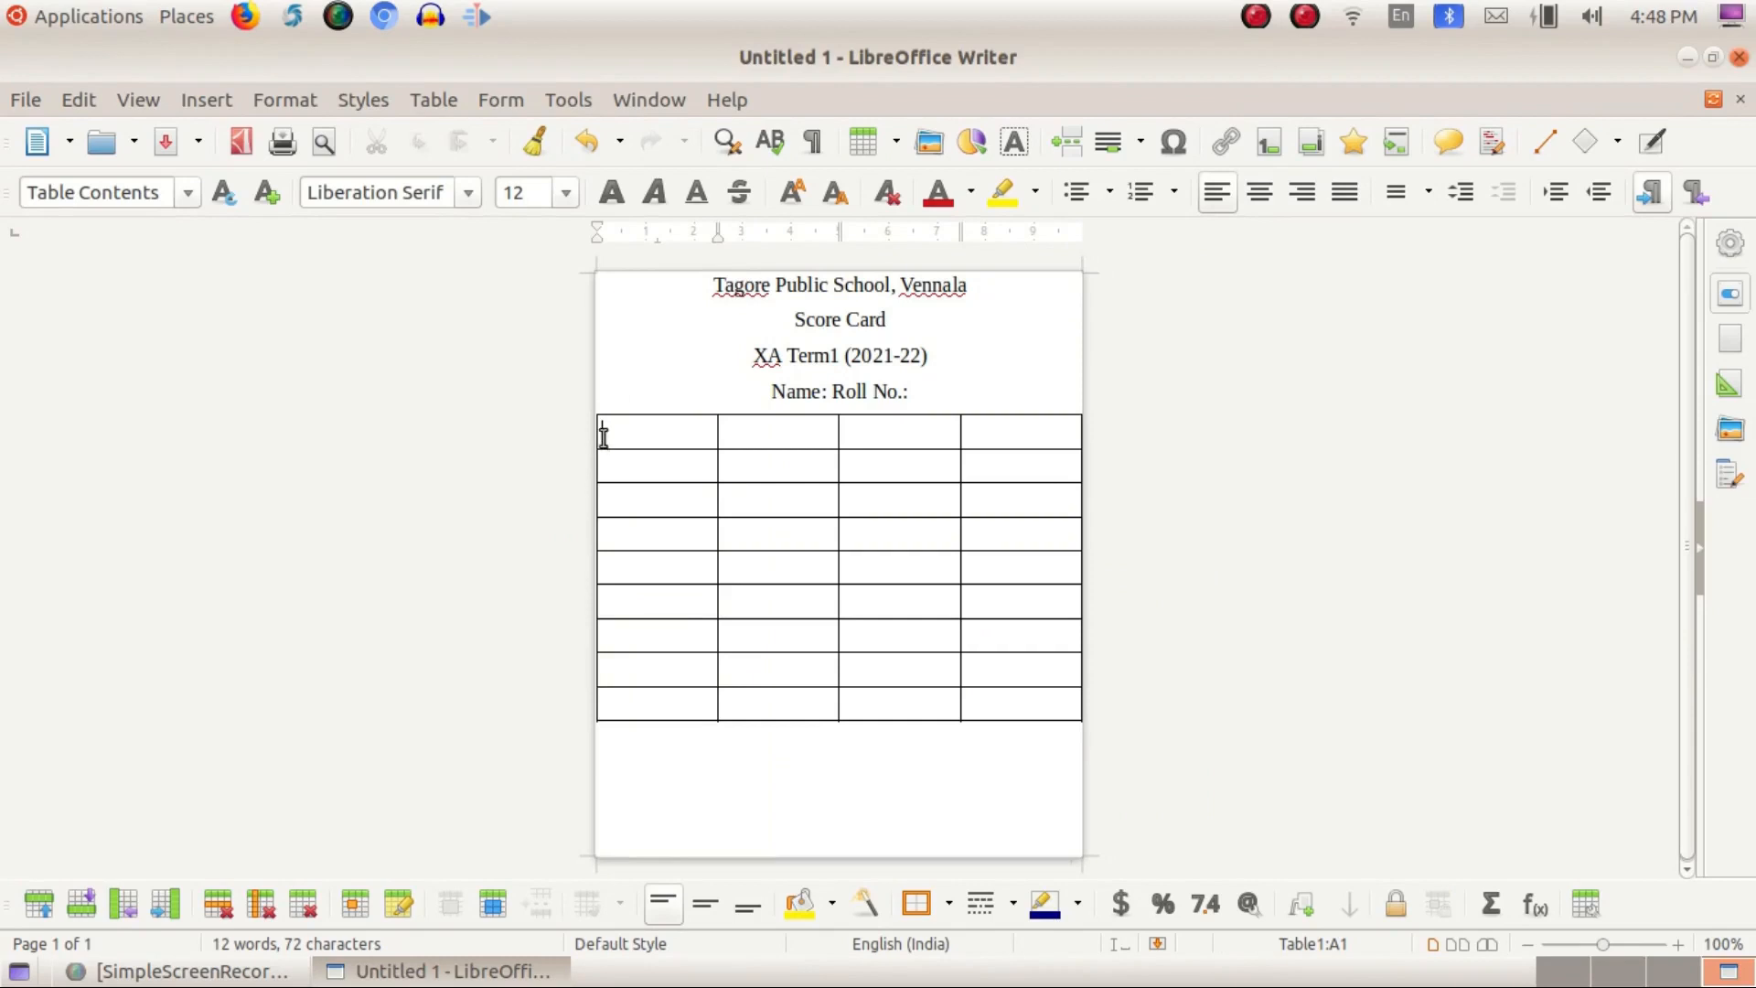
left_click_drag(596, 432, 747, 437)
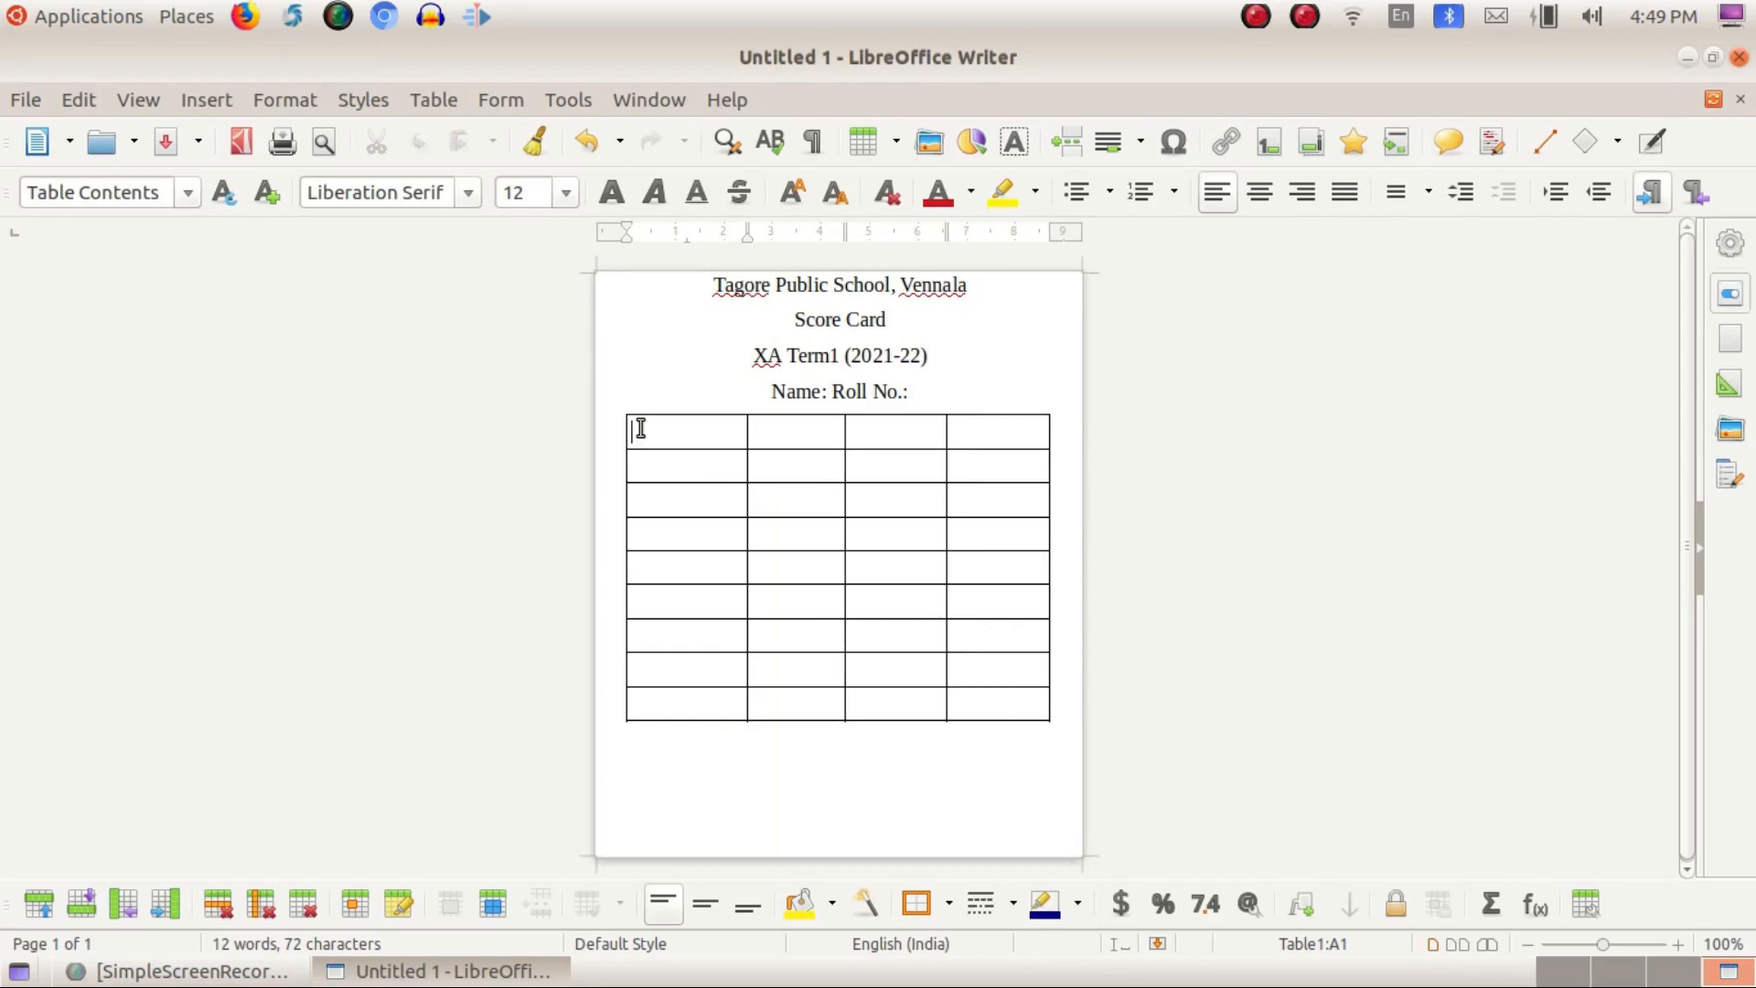
Step: Fill the table's header row with Subjects, Max. Score, Score and Grade
type("Subjects")
left_click(808, 444)
type("Max. Score")
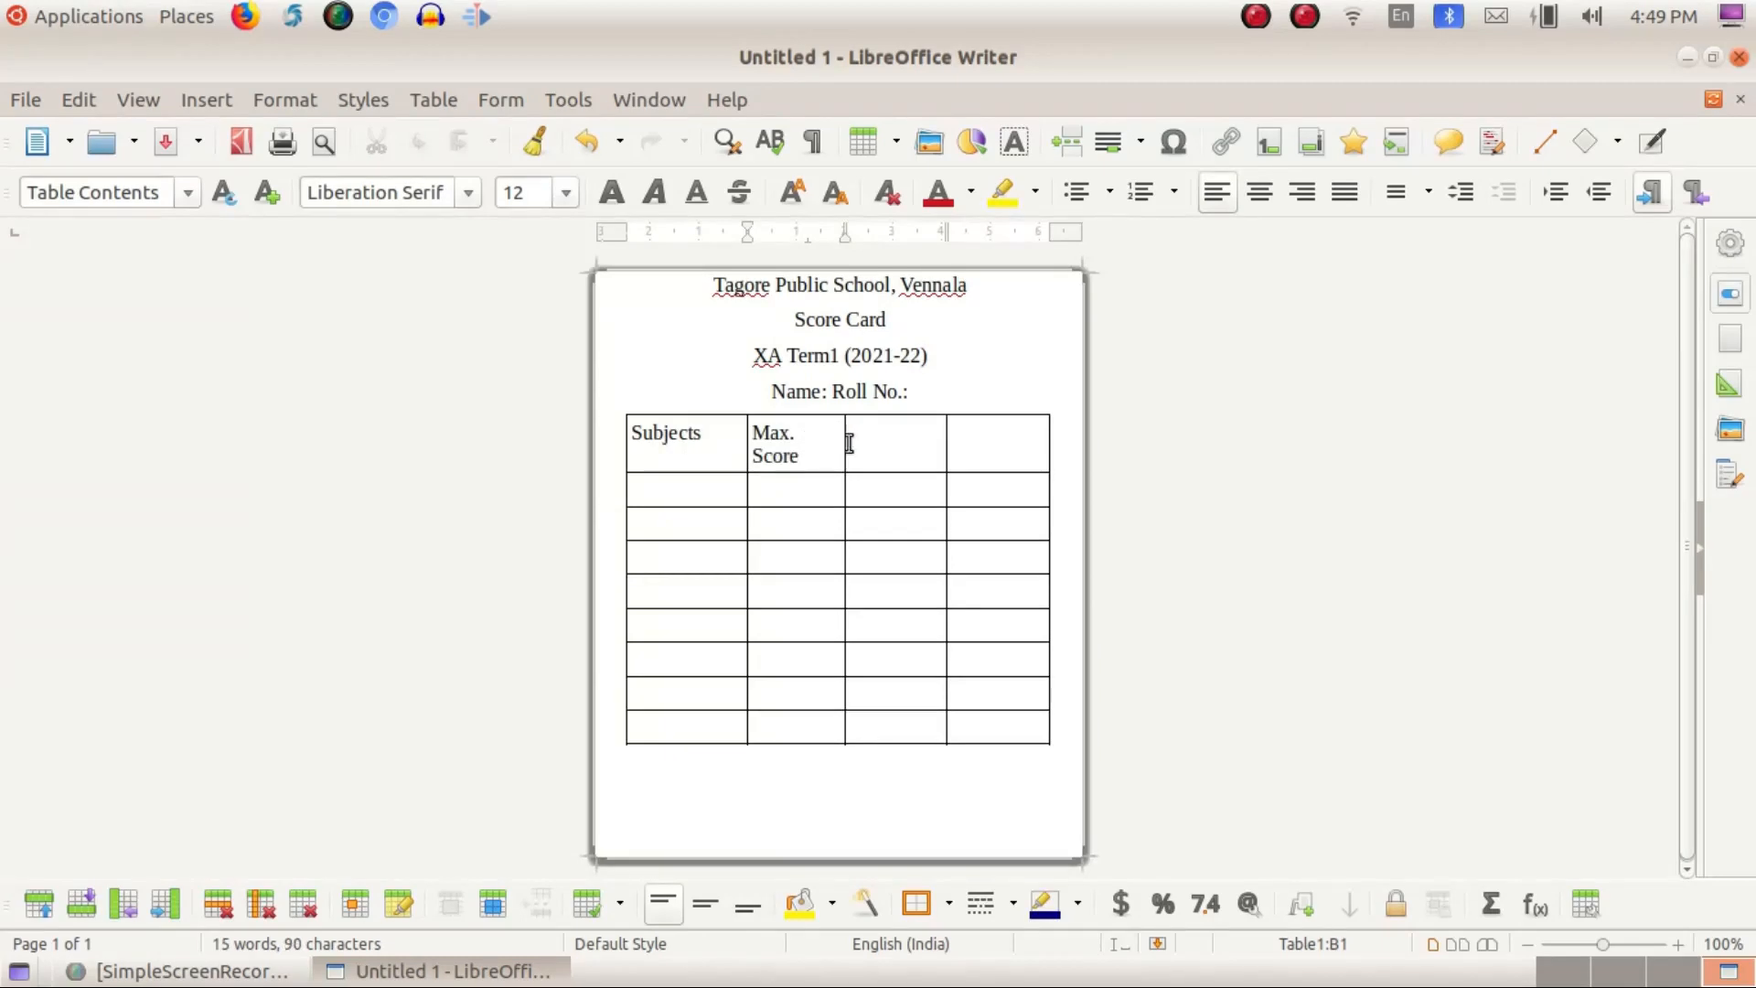
left_click(871, 442)
type("Score")
left_click(991, 453)
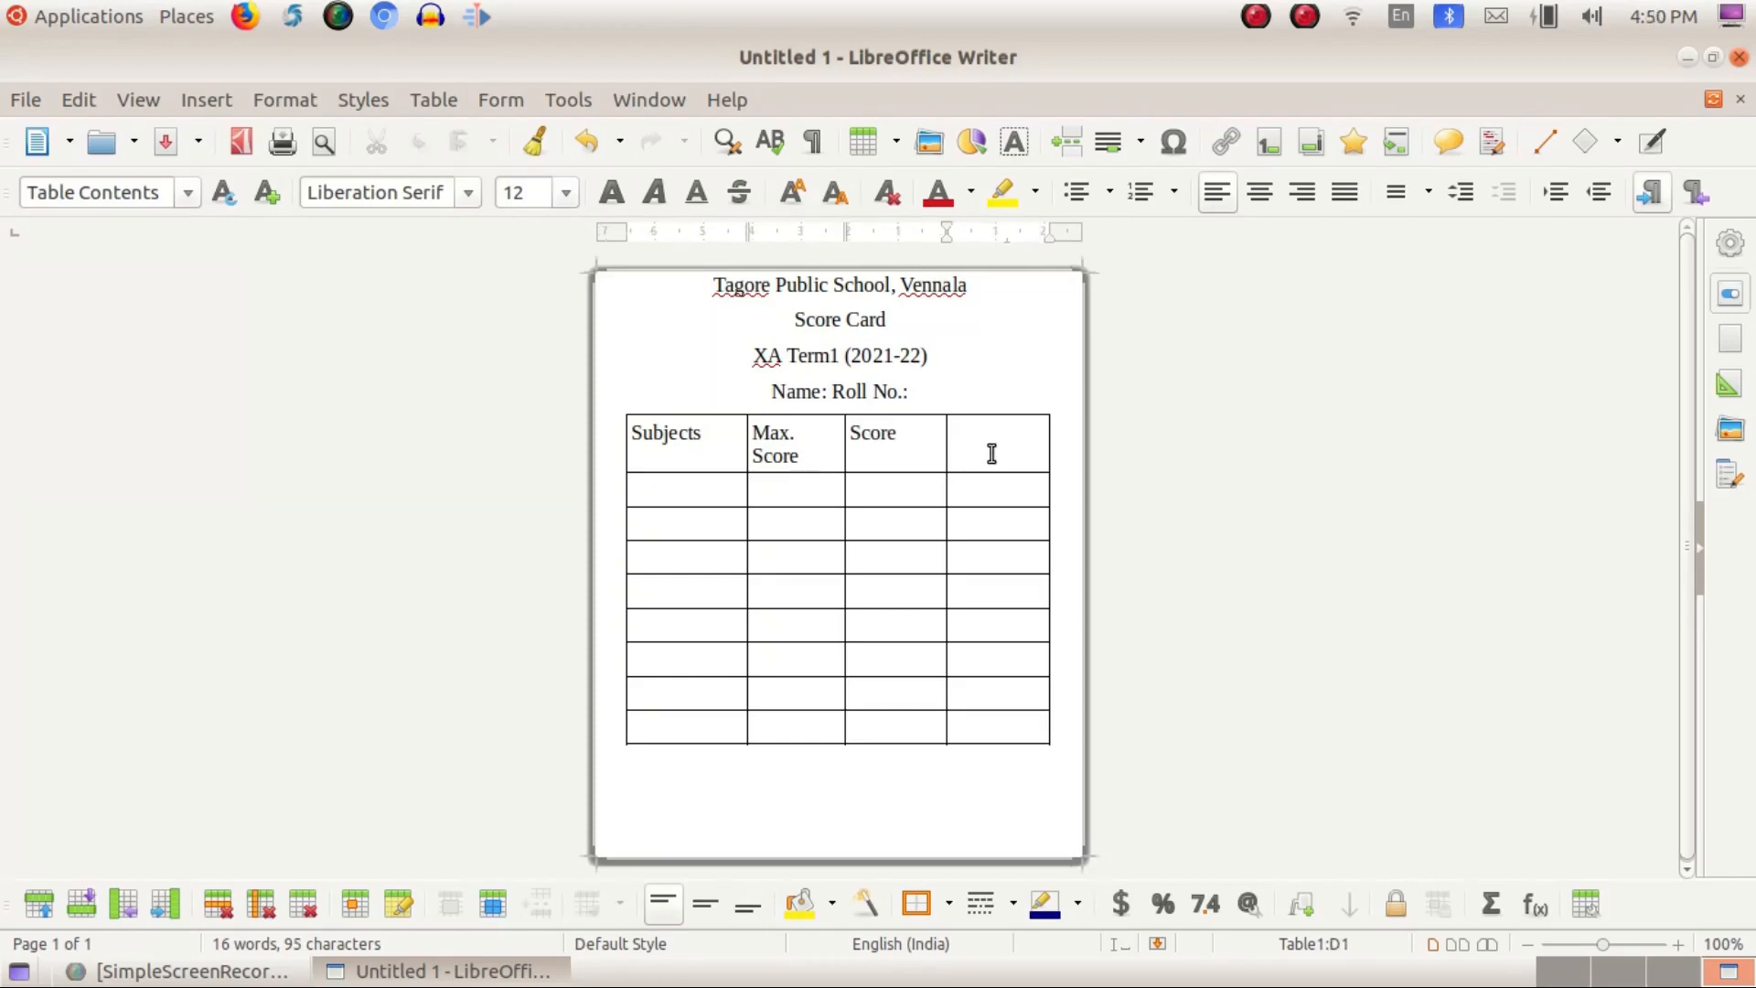
type("Grade")
Step: Fill the Subjects column with Malayalam, English, Hindi, Social Sc., Physics, Chemistry, Biology and Mathematics
left_click(698, 492)
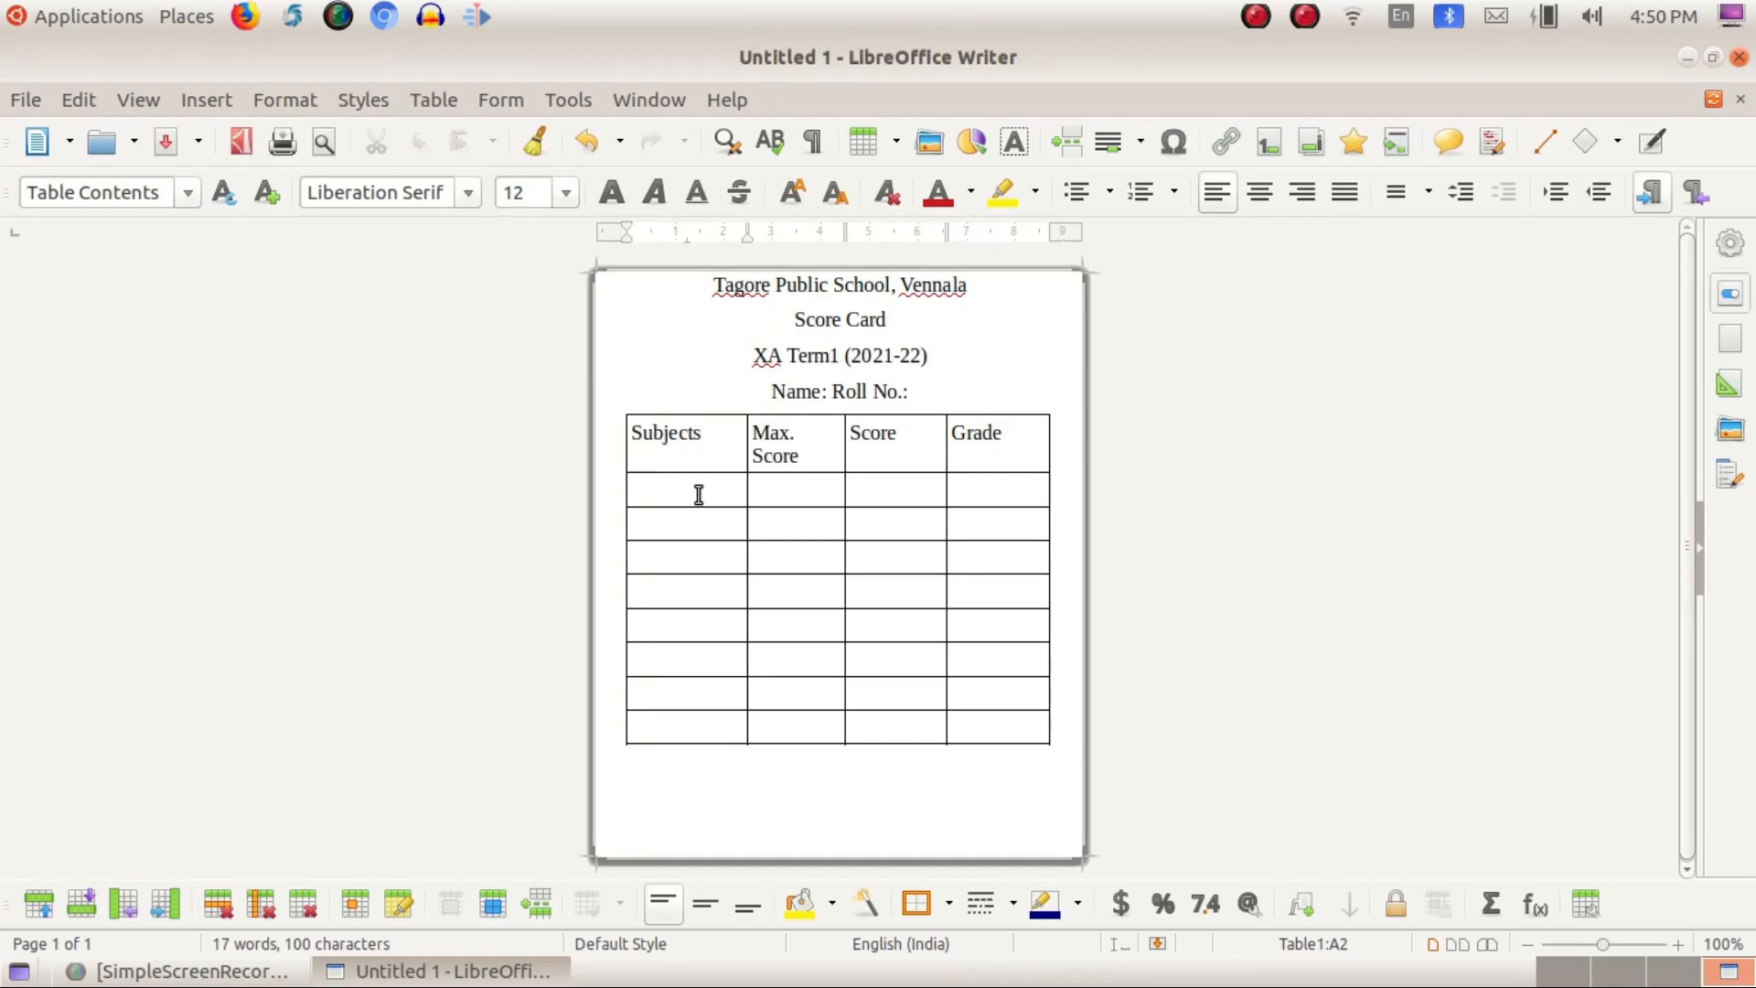
type("E")
key("BackSpace")
type("Malayalam")
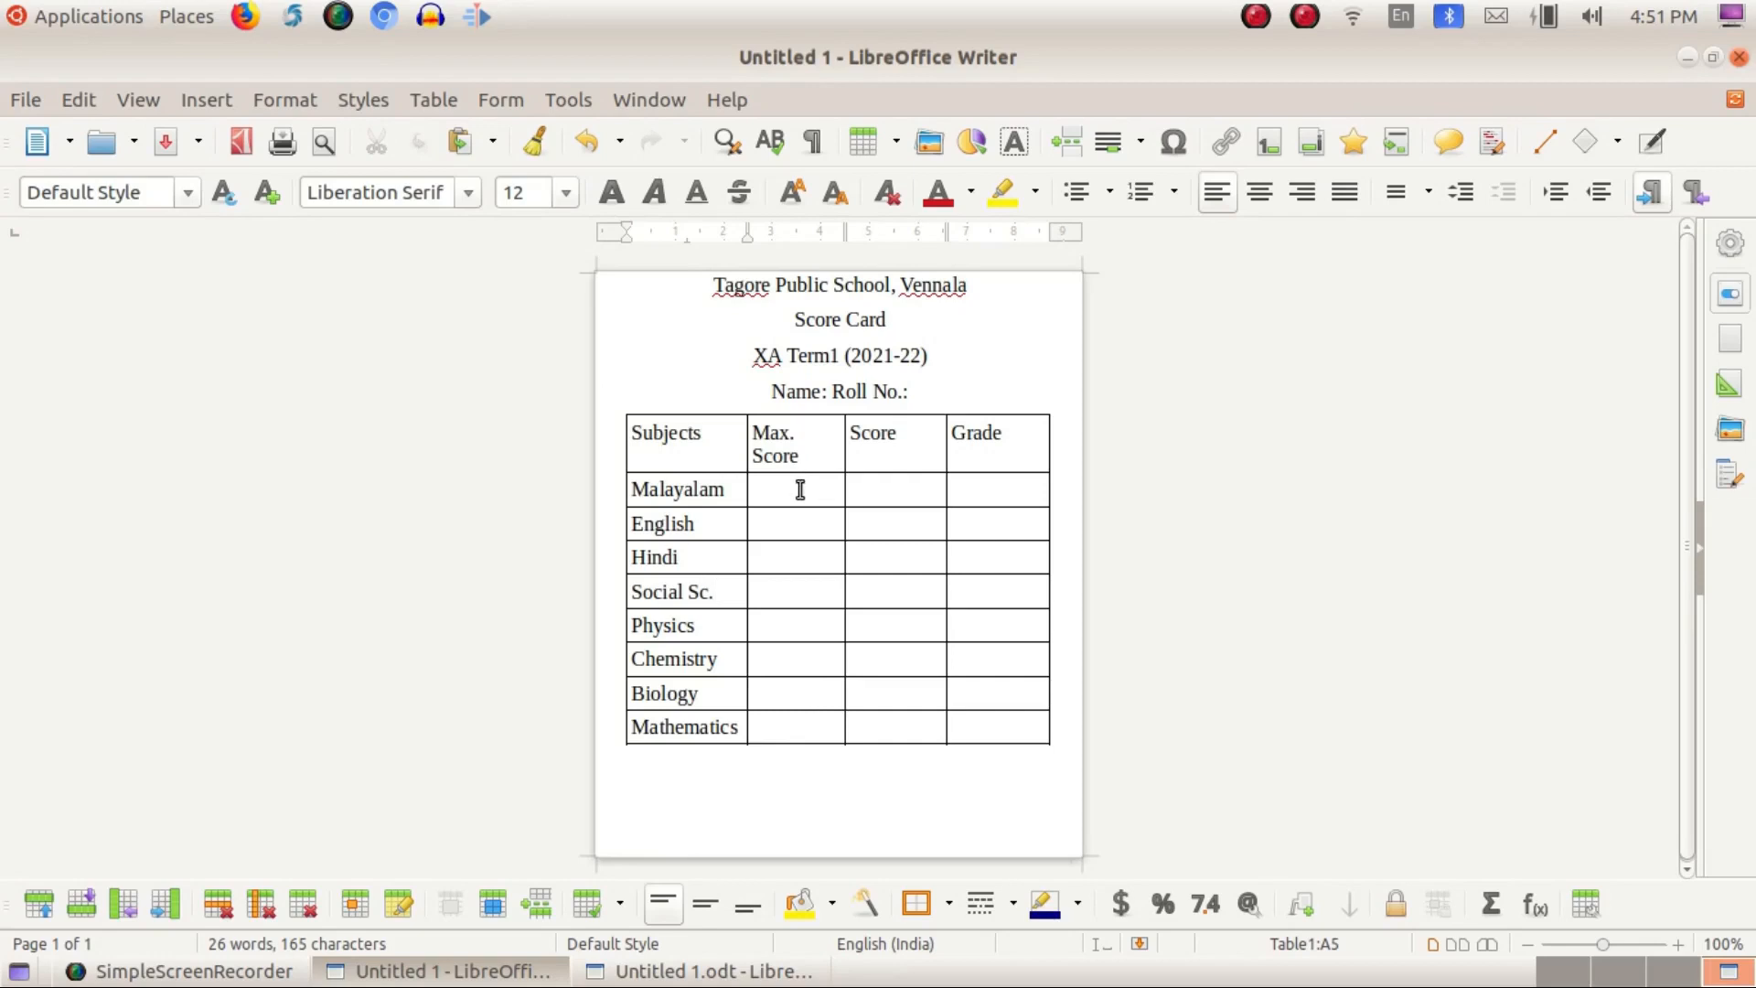
Step: Enter a maximum score of 20 for each of the eight subjects
left_click(800, 490)
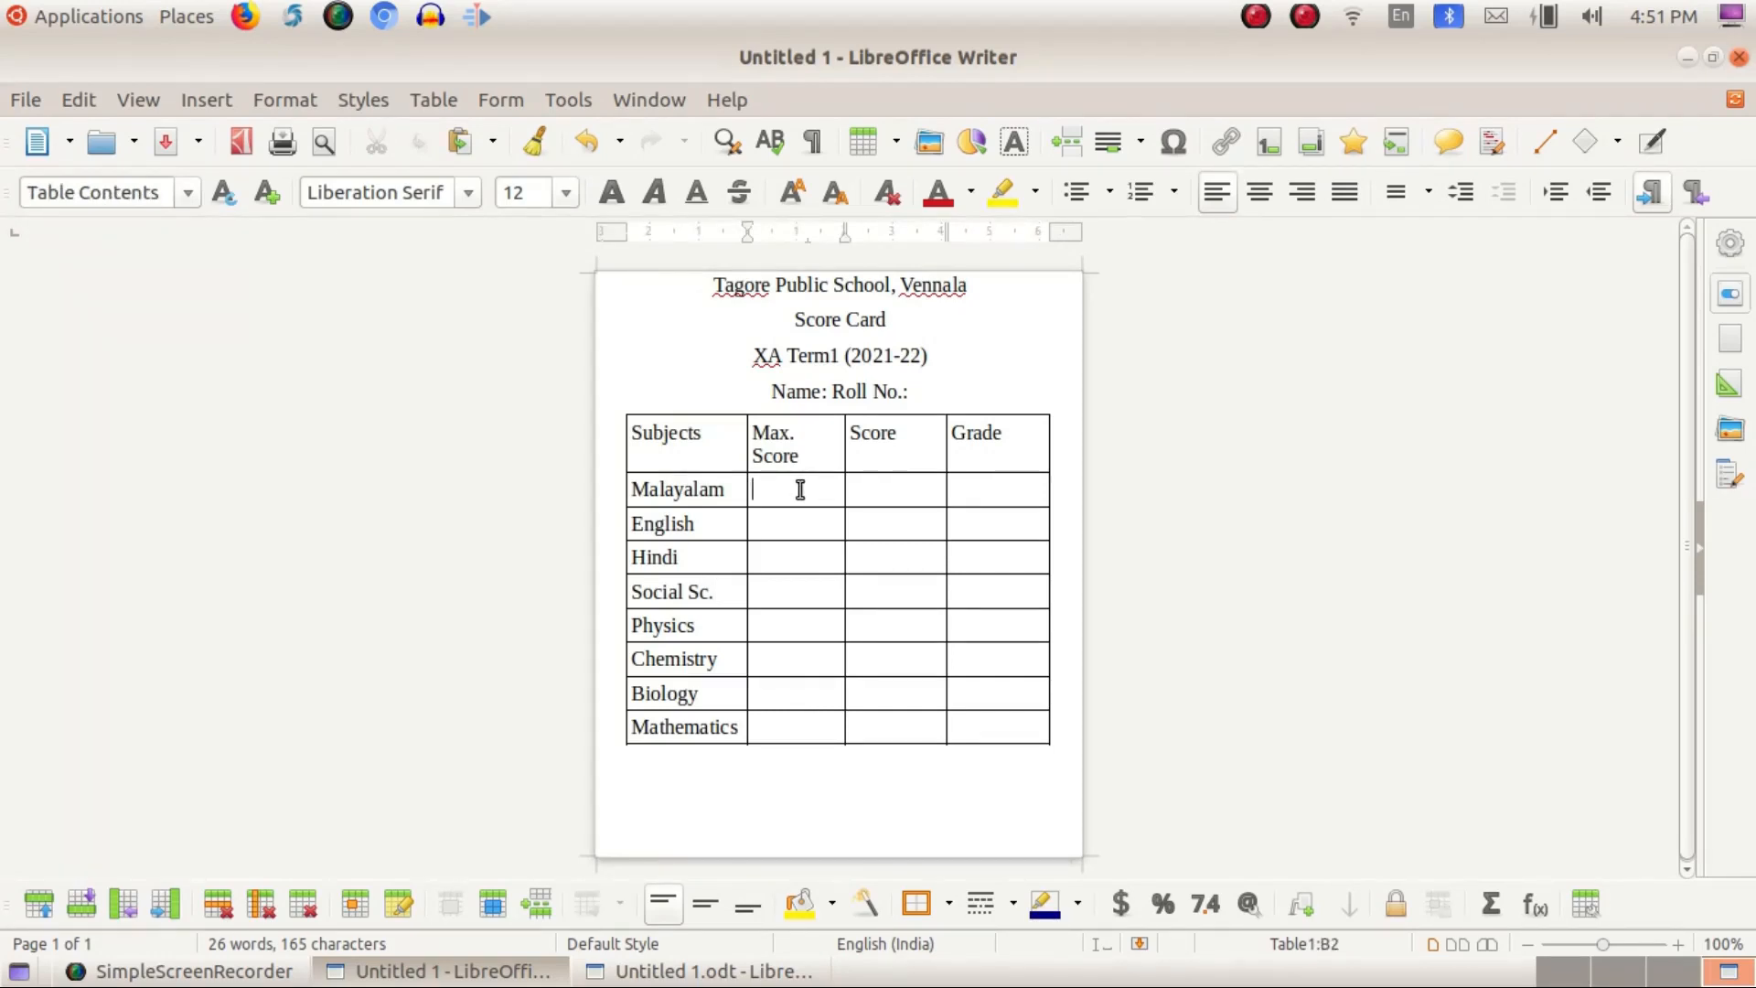
type("20")
left_click(787, 526)
type("20")
left_click(795, 562)
type("20")
left_click(799, 593)
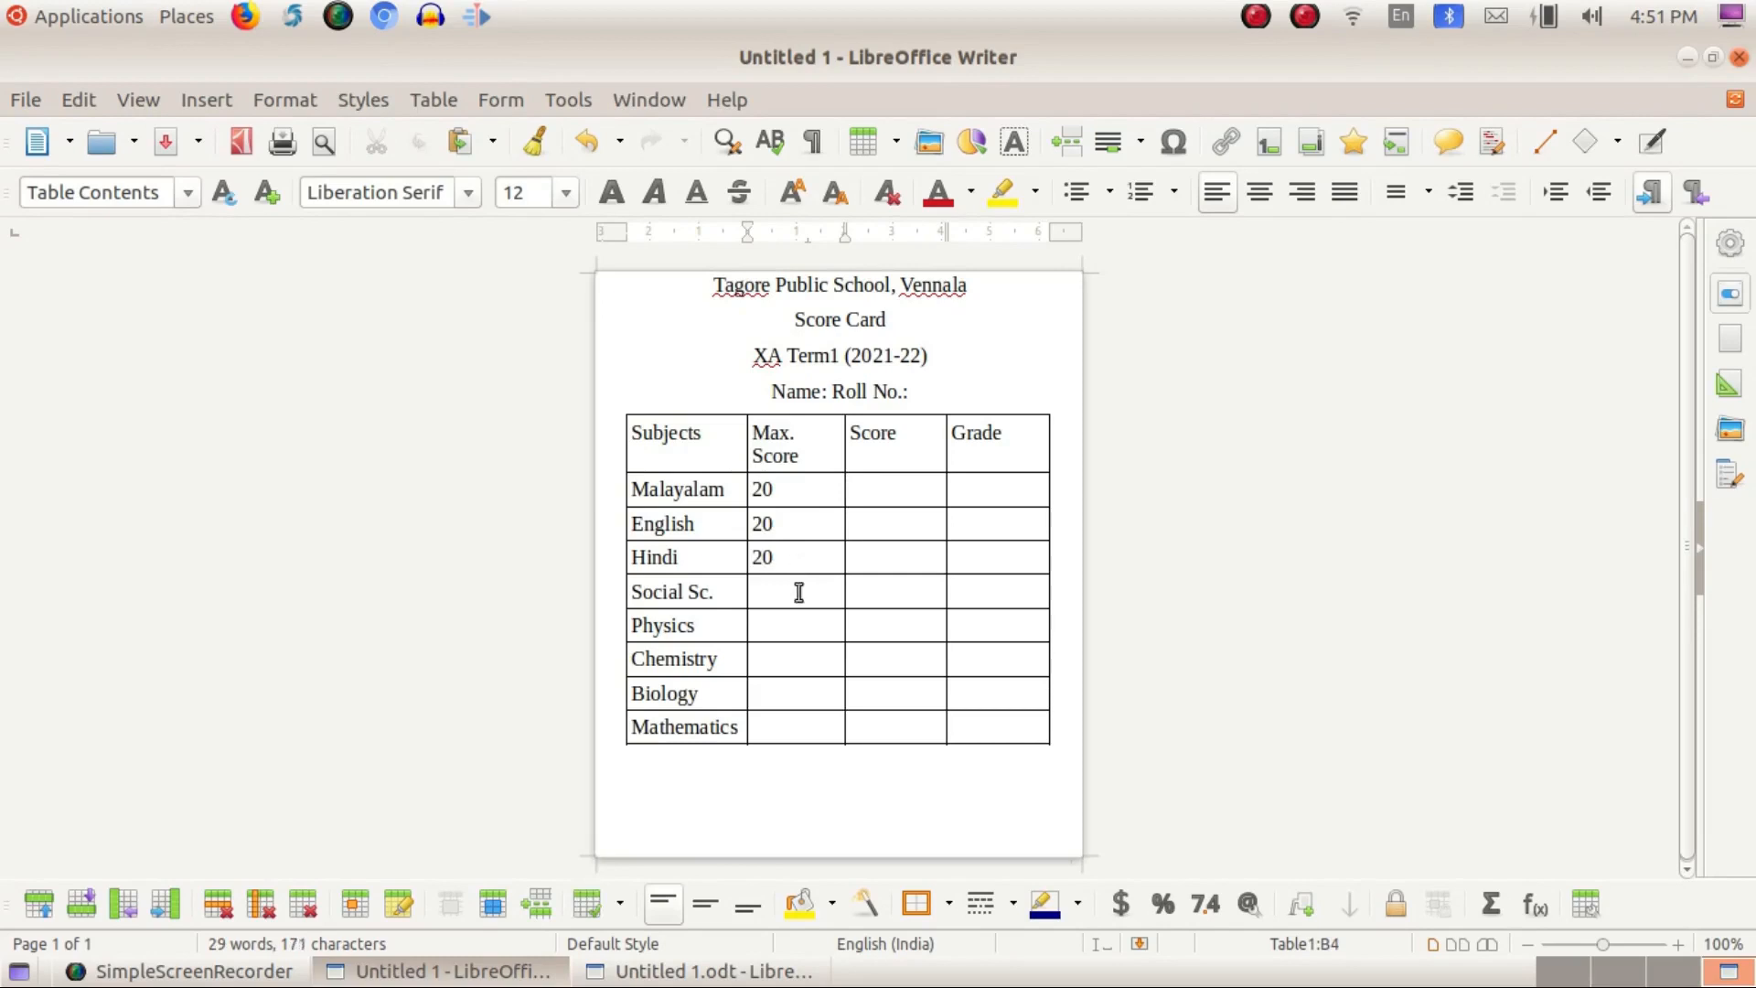
key("ctrl+v")
Step: Try to center the contents of the Max. Score, Score and Grade columns
left_click_drag(757, 430, 1000, 729)
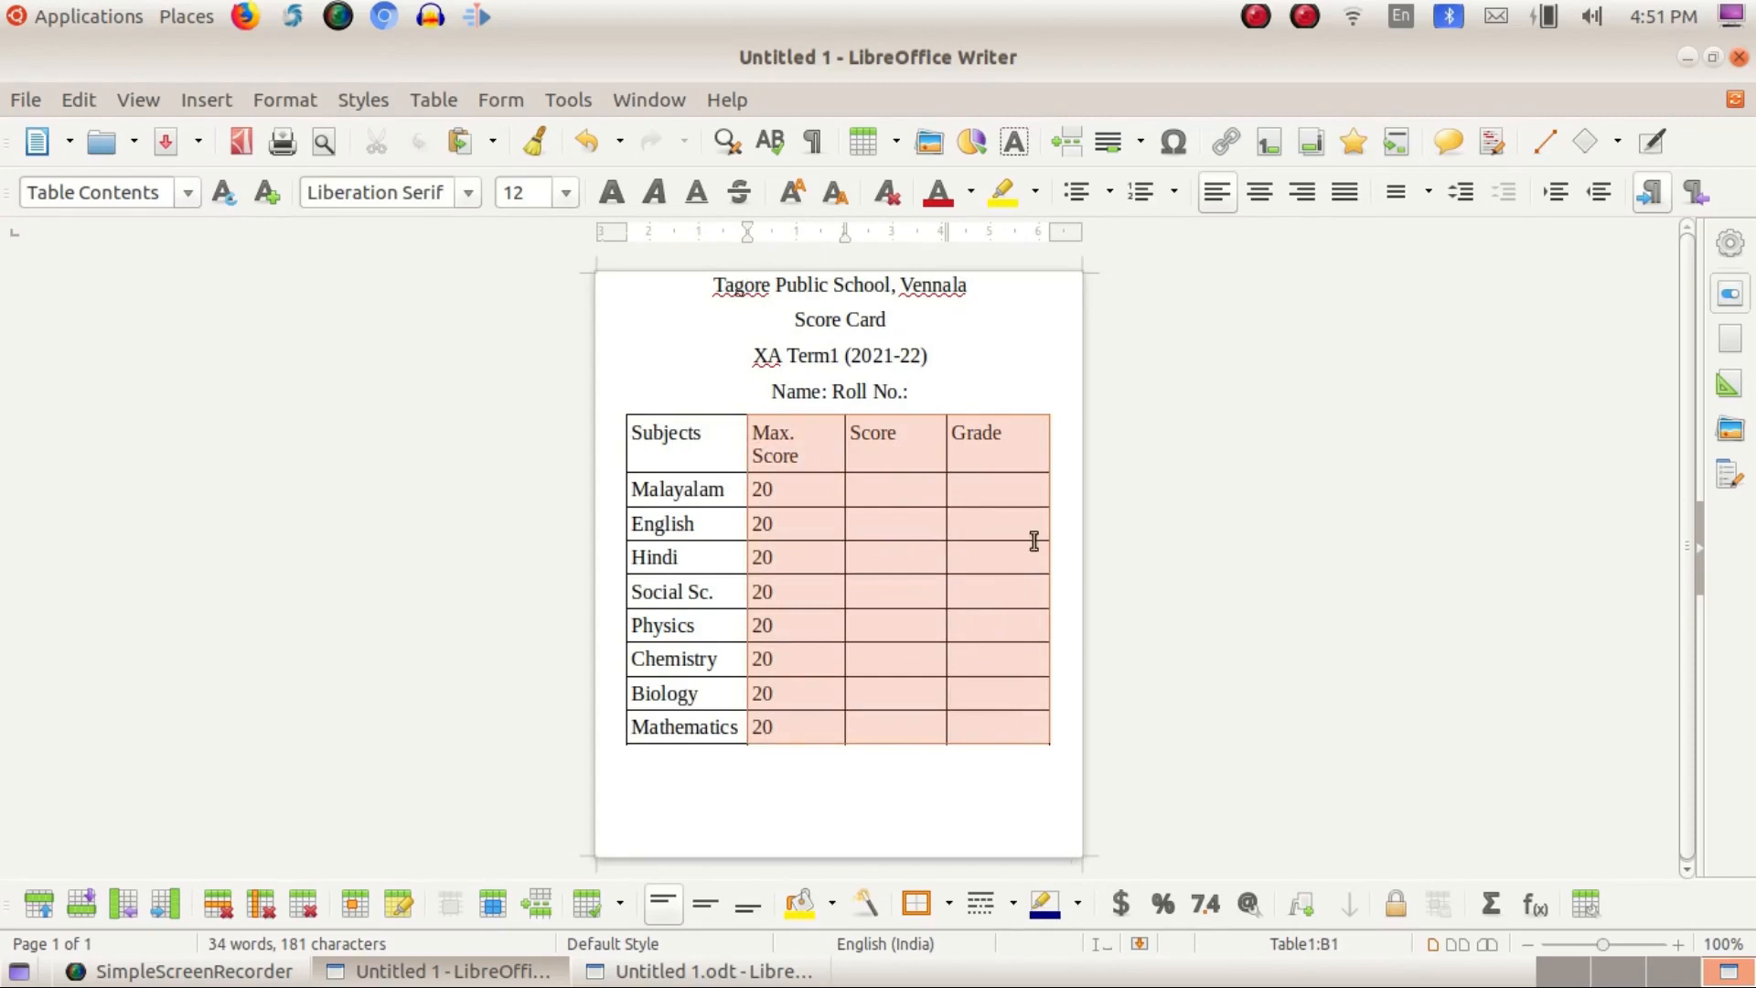
left_click(1262, 194)
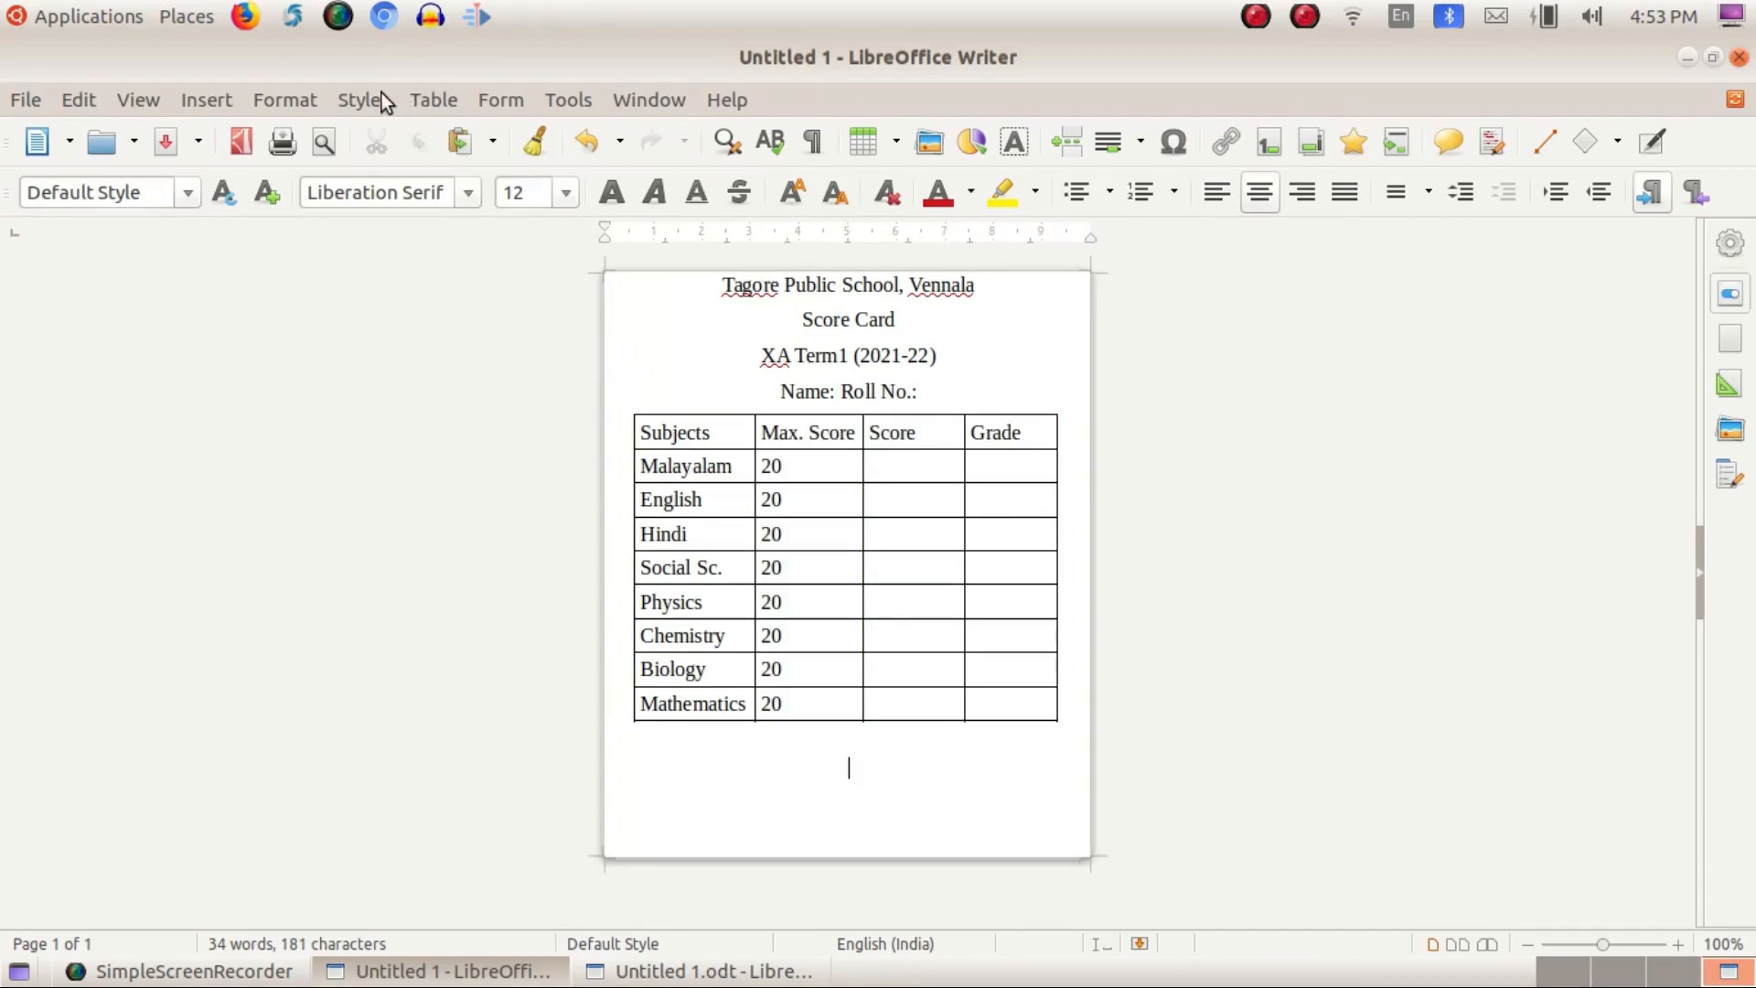
Step: Insert a second table of 2 columns and 2 rows below the score table and narrow it to the same width
left_click(437, 101)
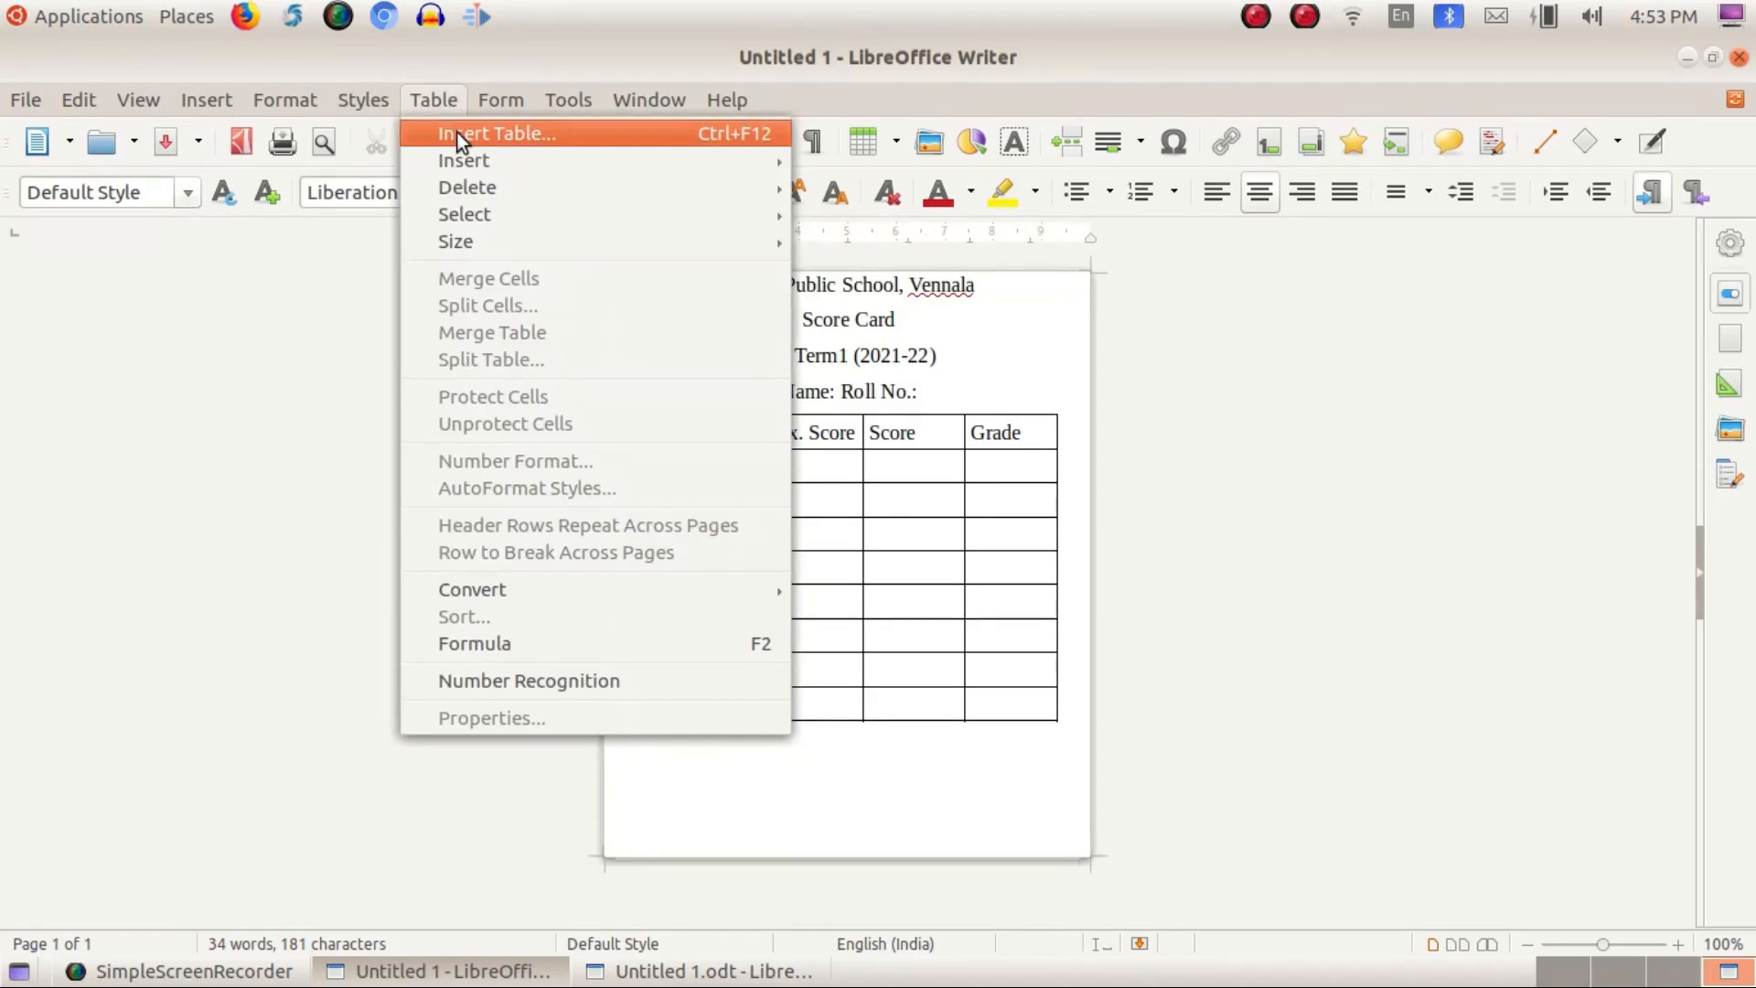
left_click(457, 134)
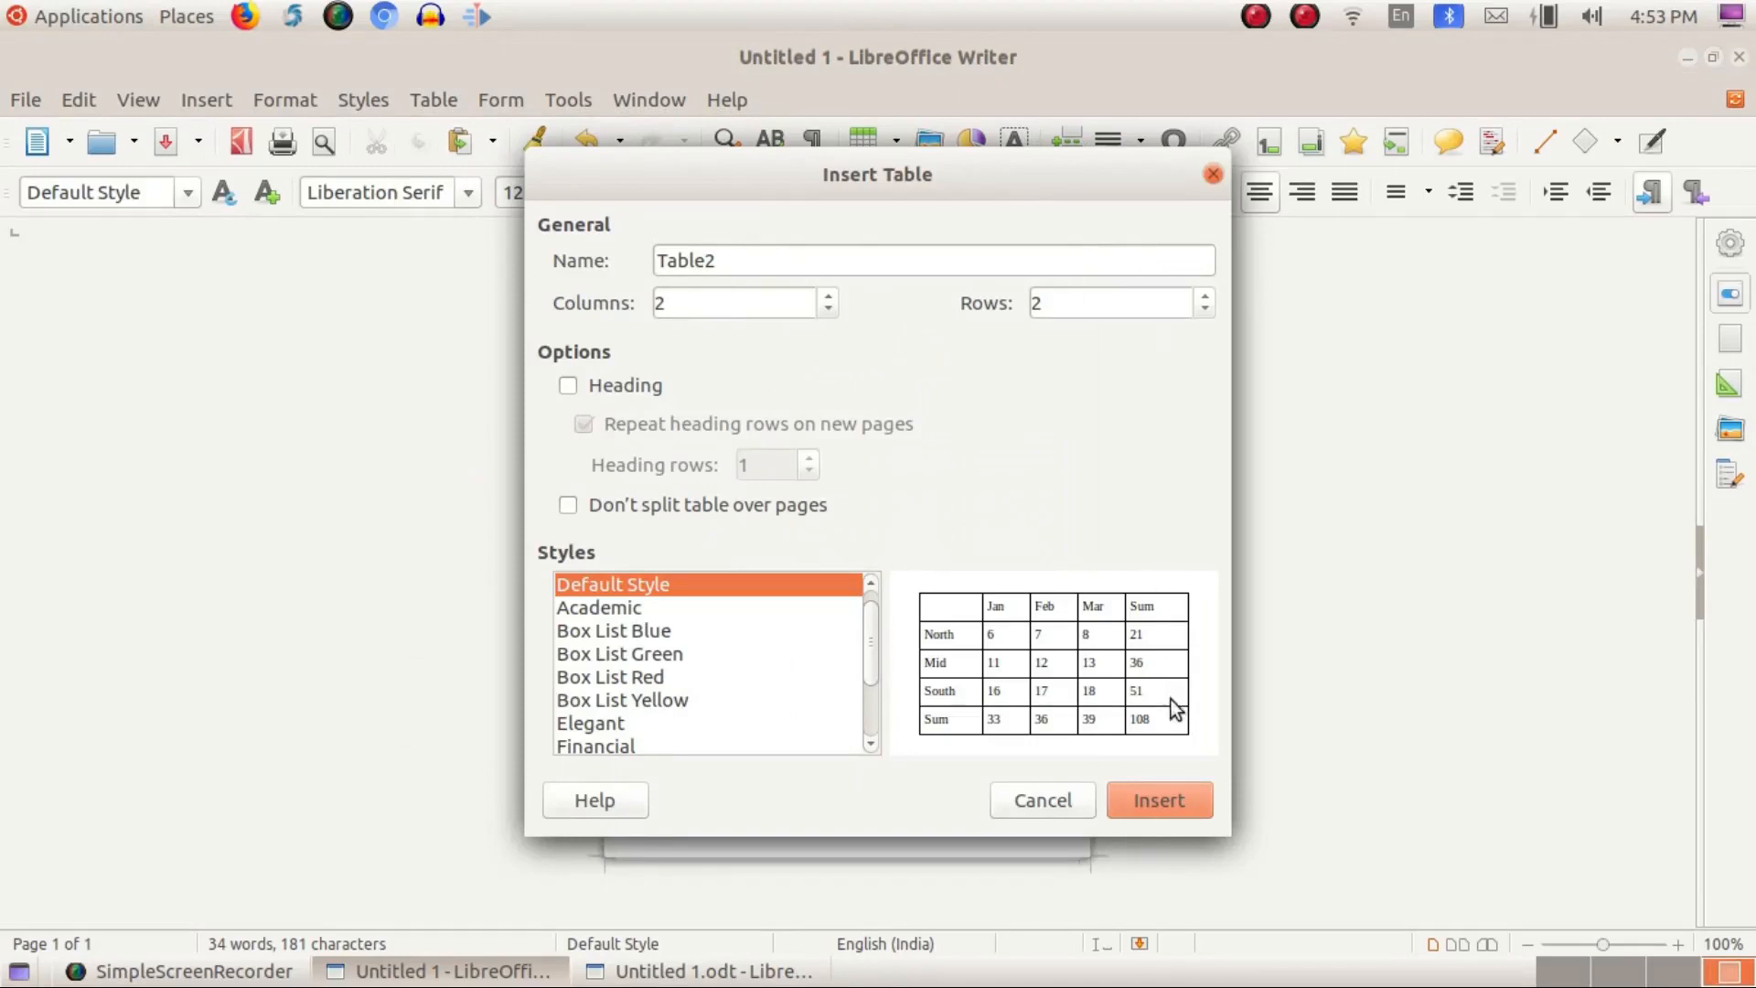
left_click(1152, 799)
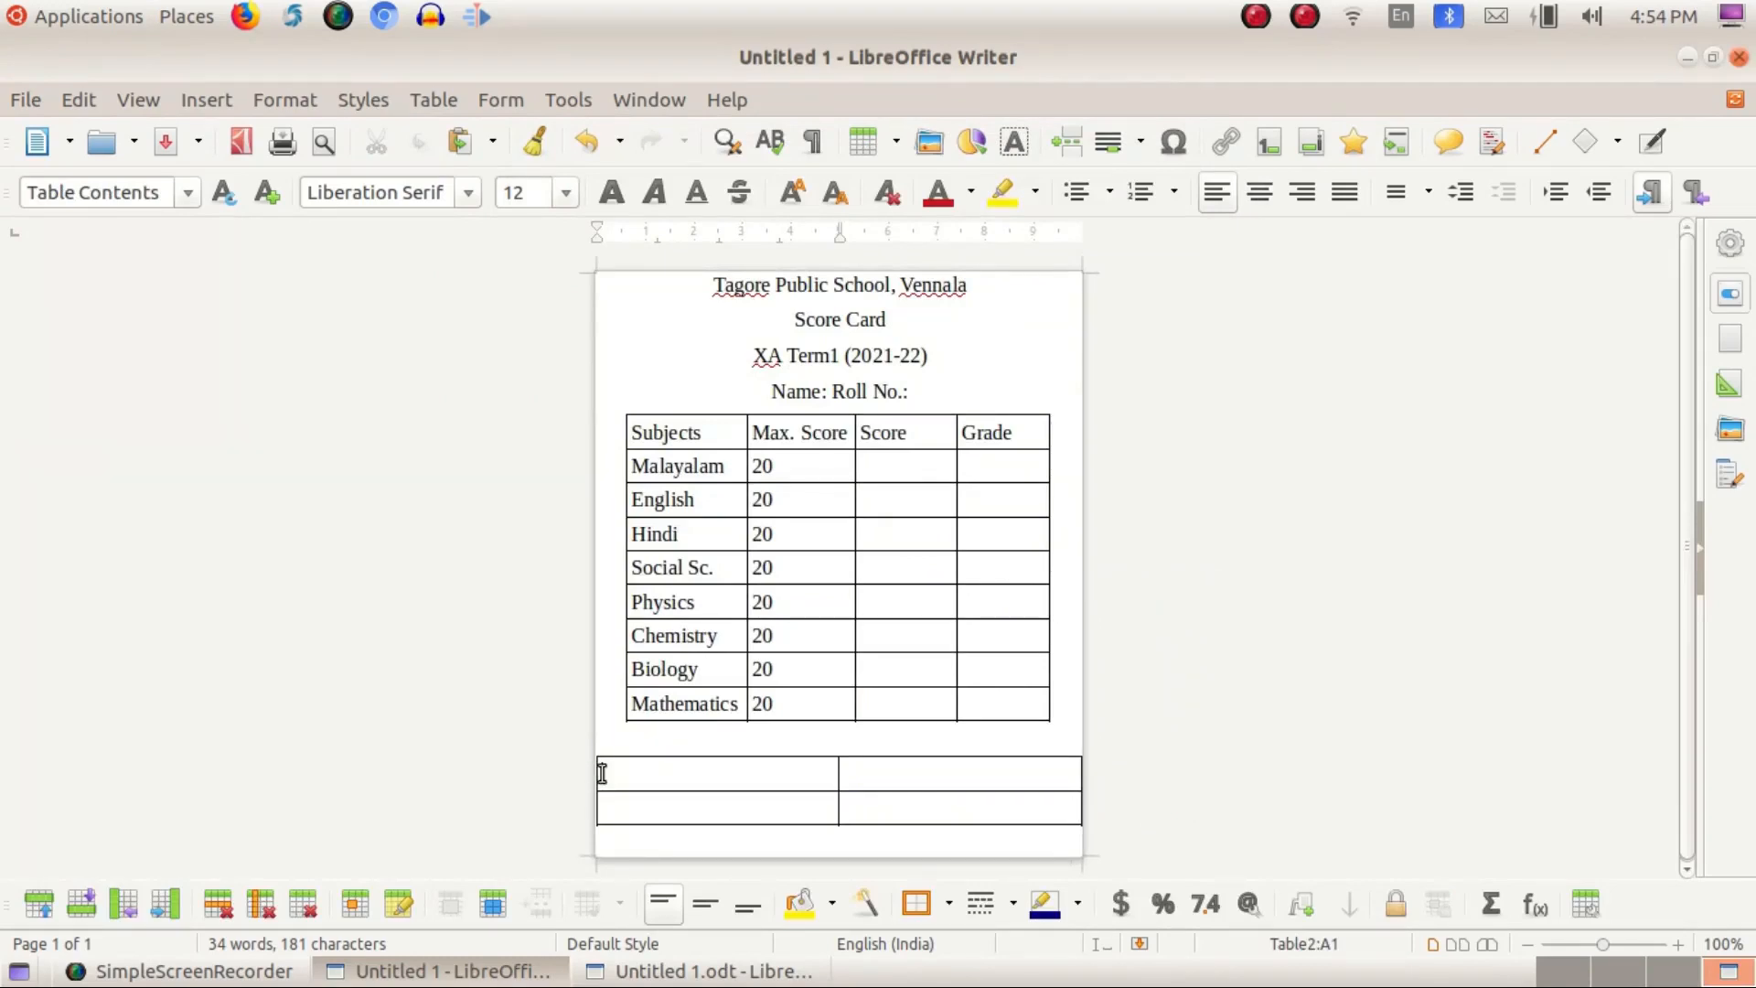
left_click_drag(597, 774, 627, 773)
Step: Label the first cell of the second table's lower row "Signature of the Classteacher"
left_click(705, 809)
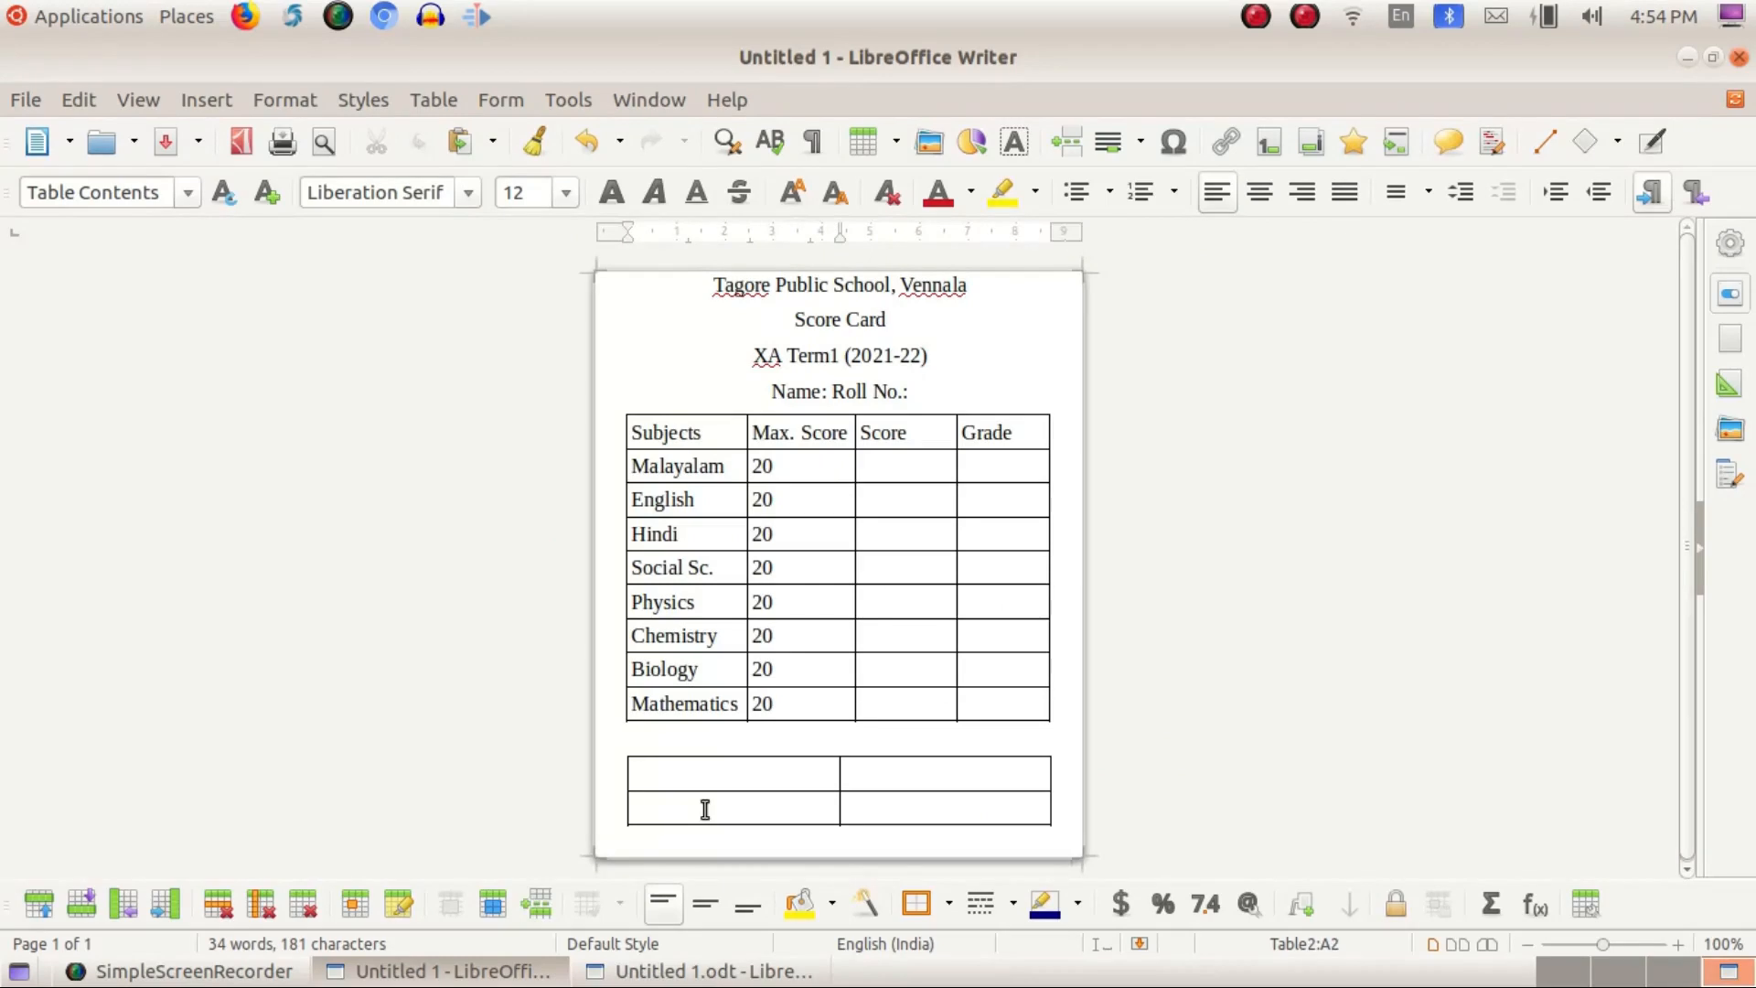
type("Sig")
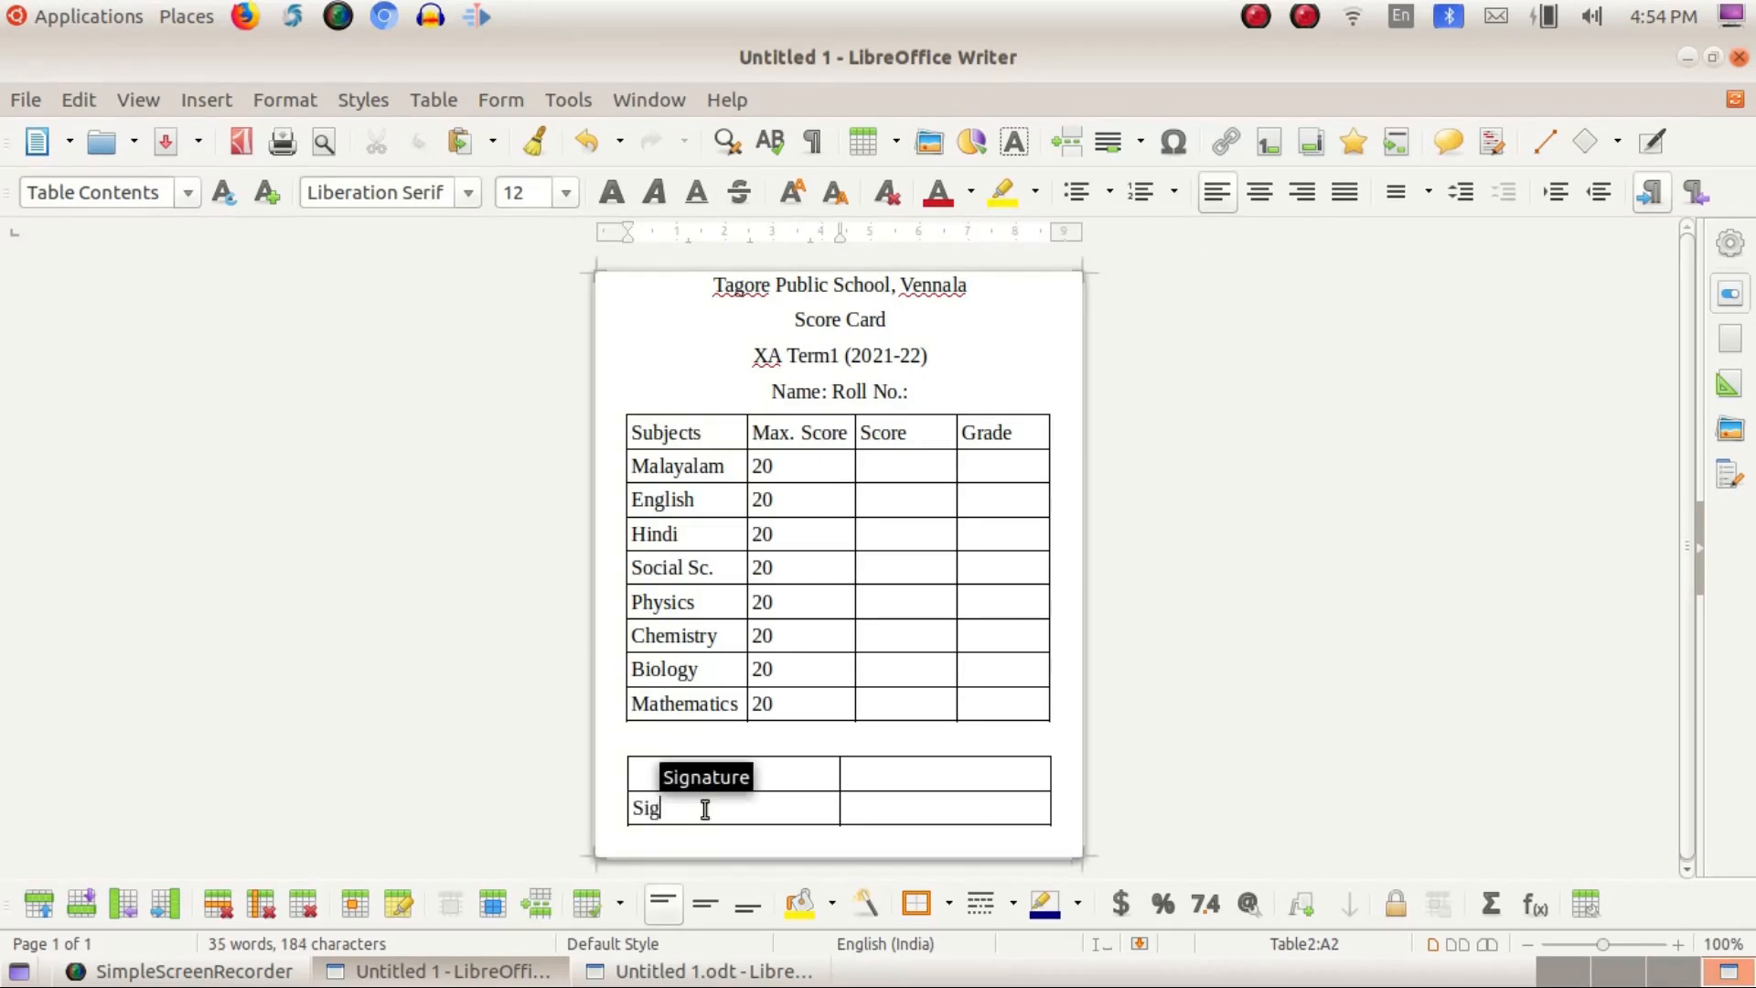
type("nature")
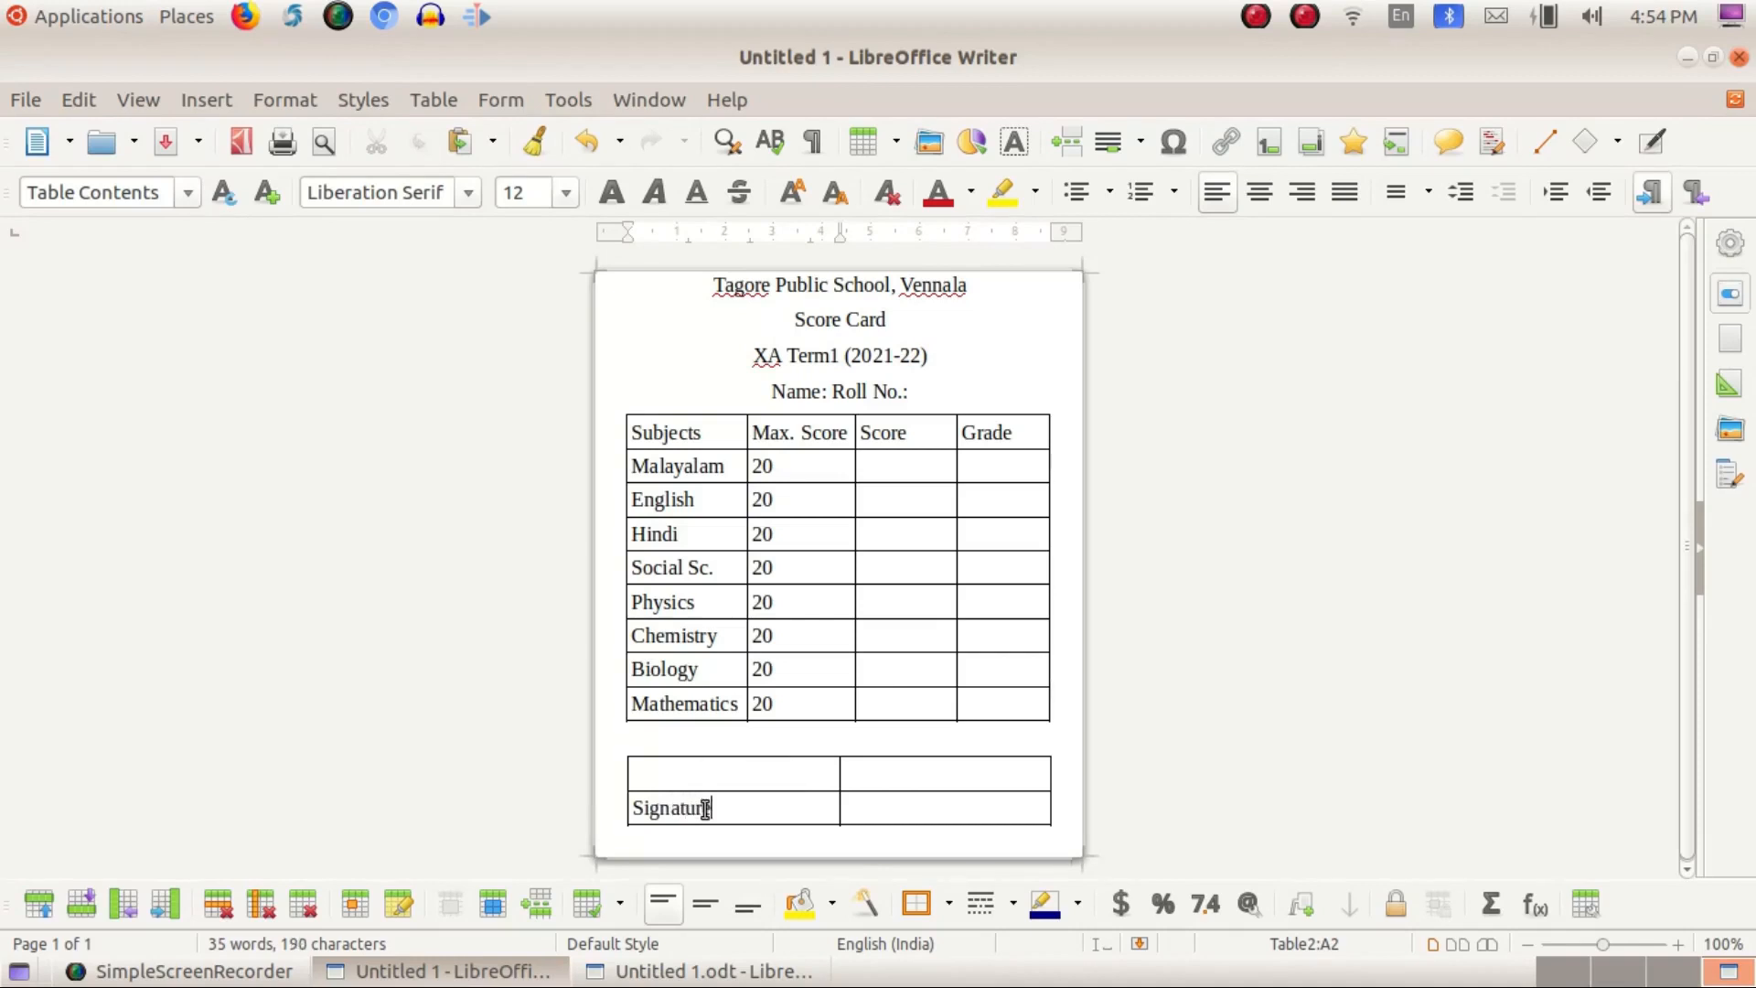
type(" of the Classteac")
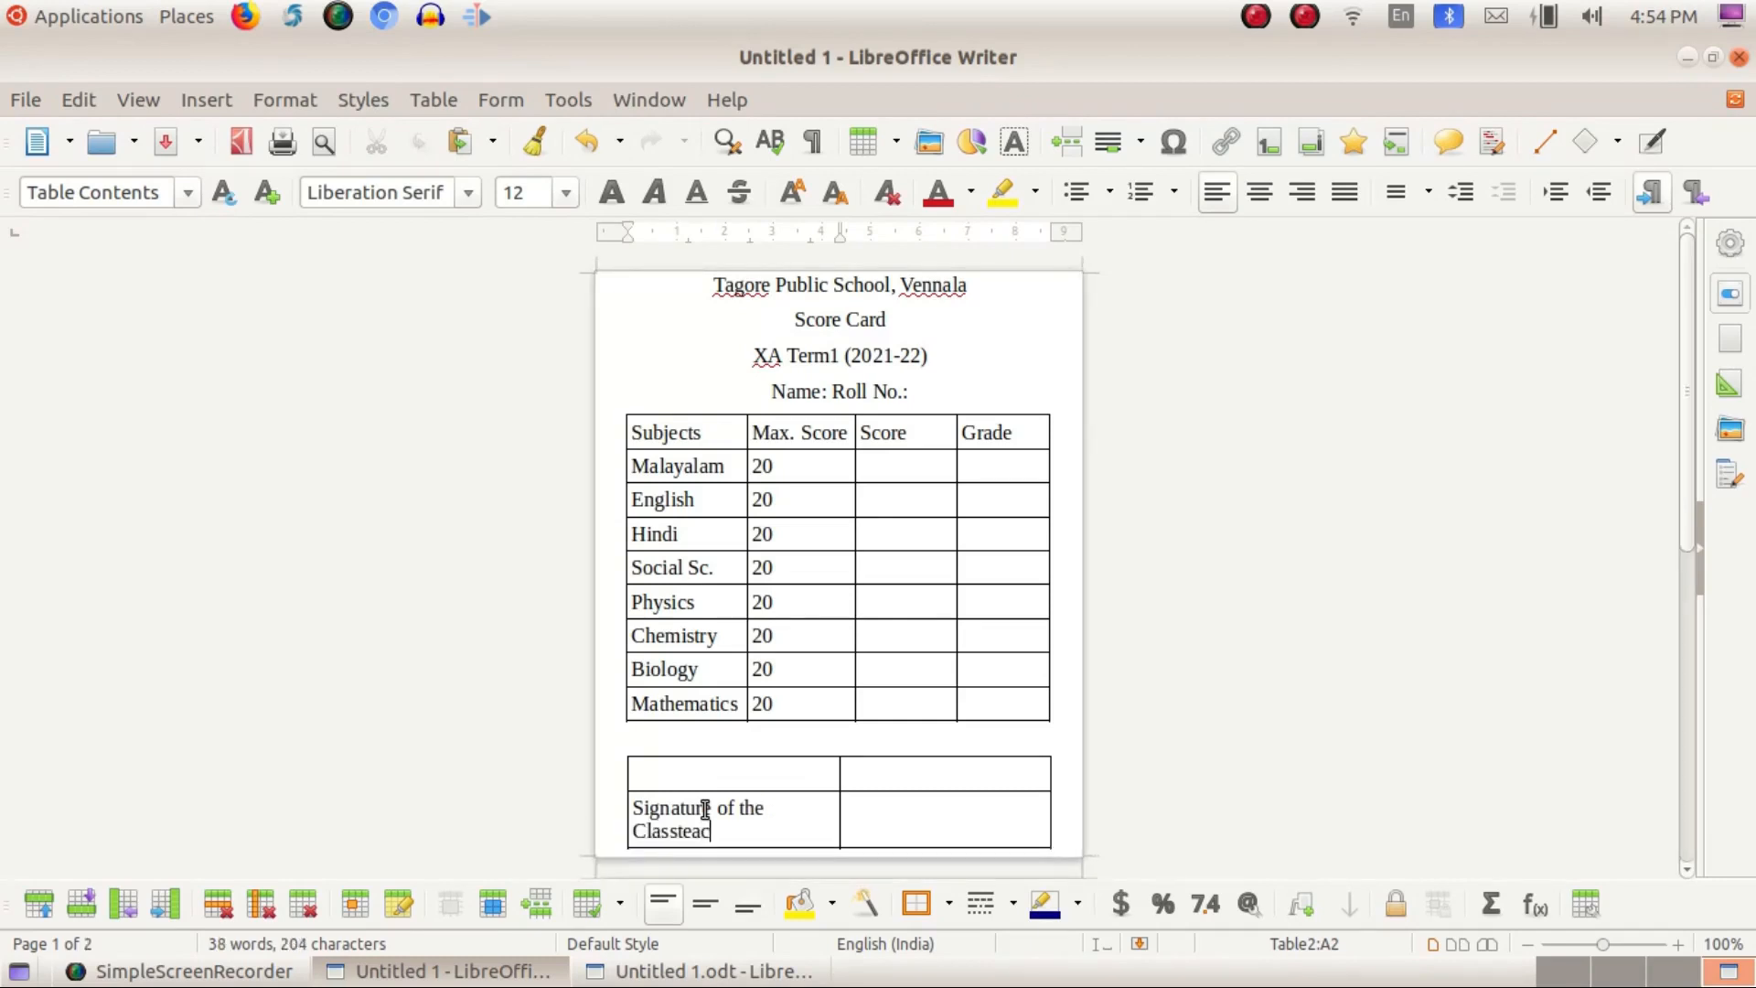
type("her")
Step: Label the remaining cell of the second table's lower row "Signature of the Parent"
left_click(905, 819)
type("S")
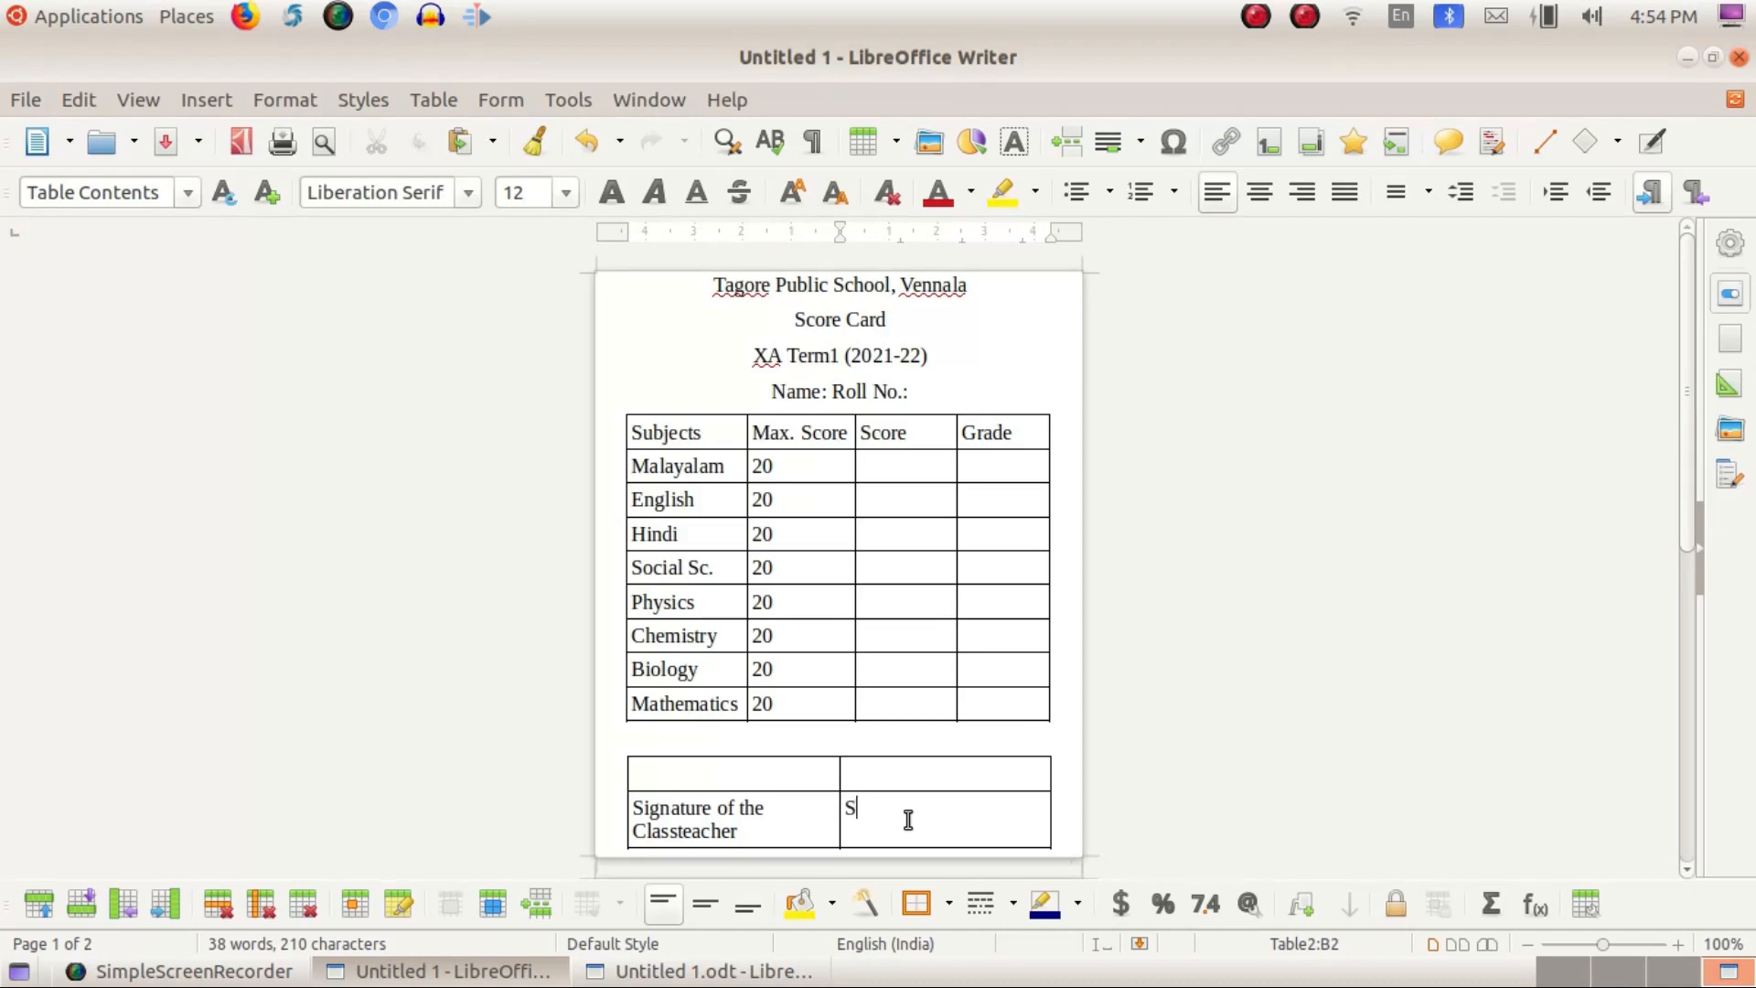
type("ign")
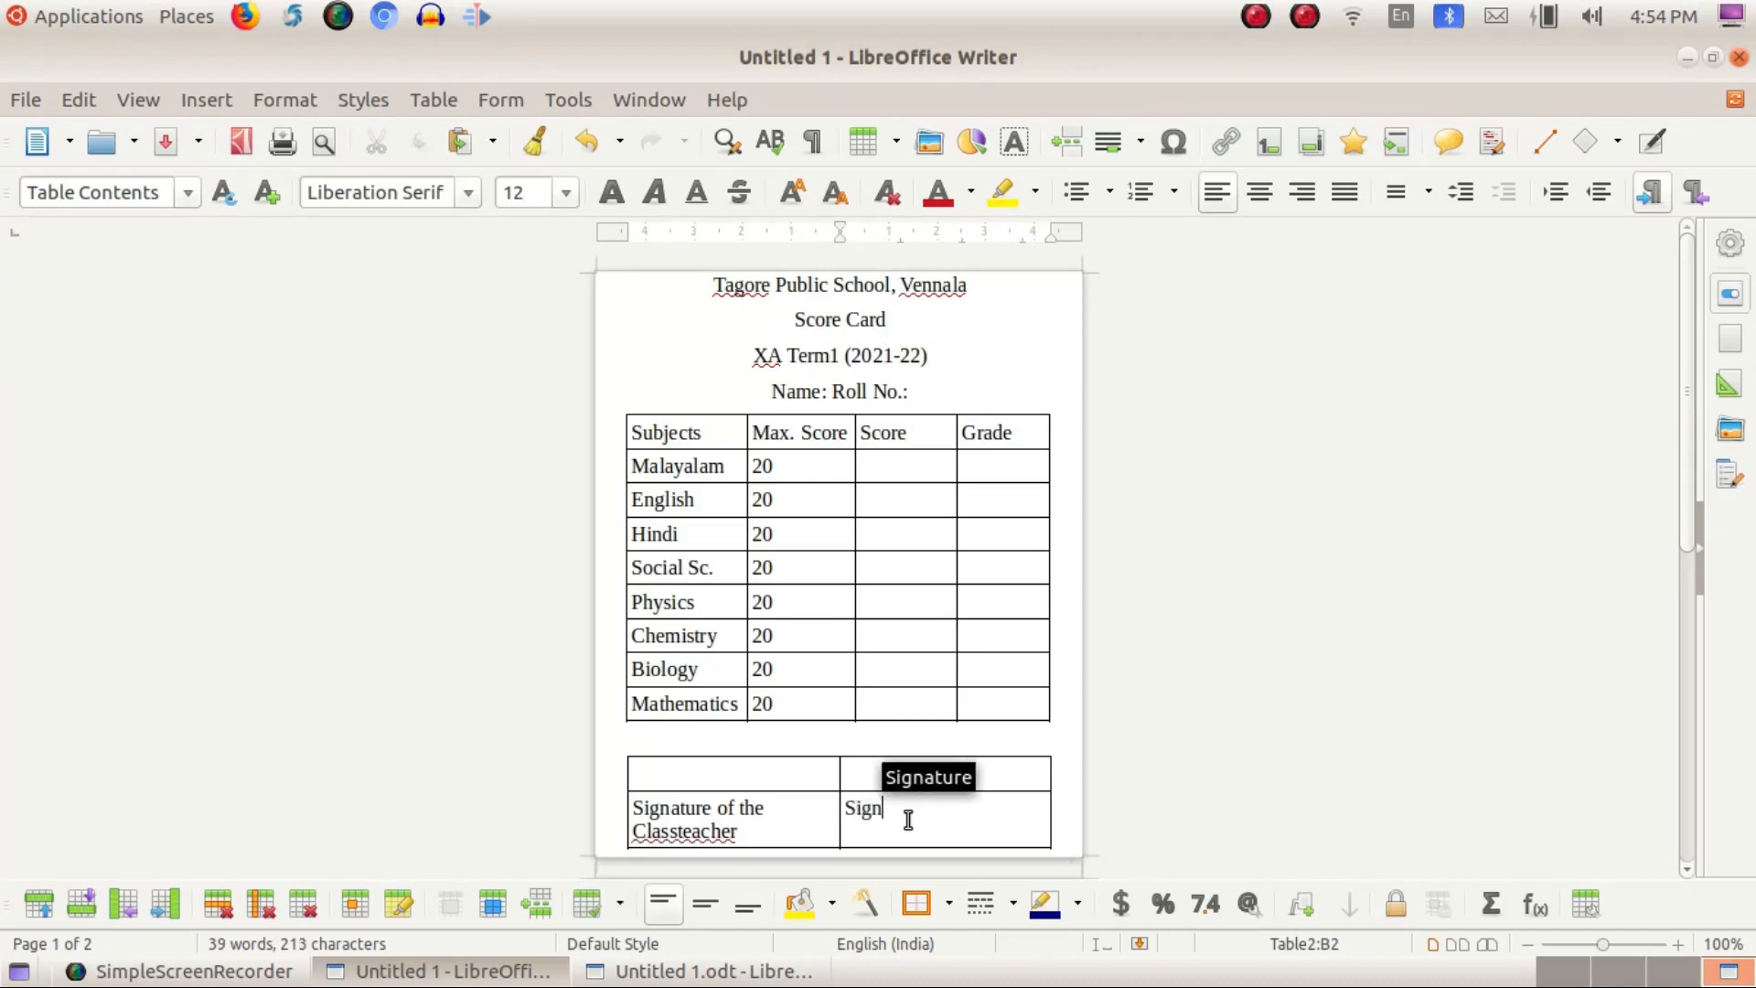
type("ature")
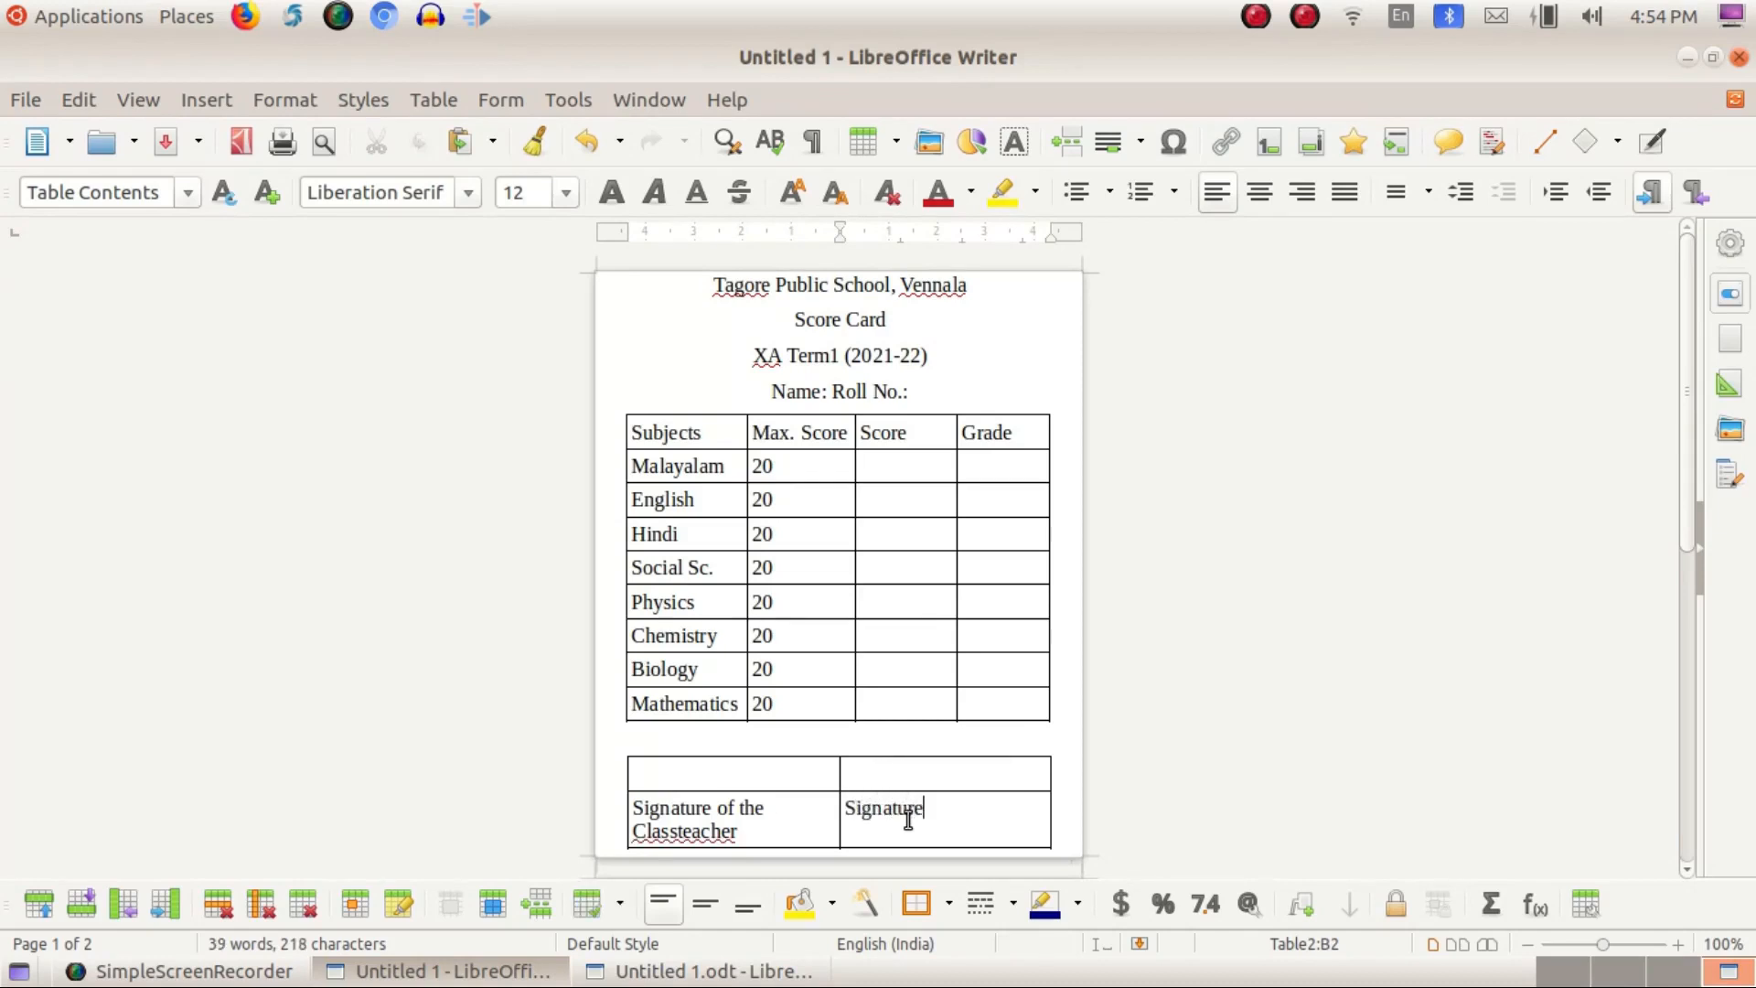
type(" of the arent")
left_click(975, 810)
type("P")
Step: Insert the image SIGNATURES.png from the Desktop into the empty cell above "Signature of the Classteacher"
left_click(804, 770)
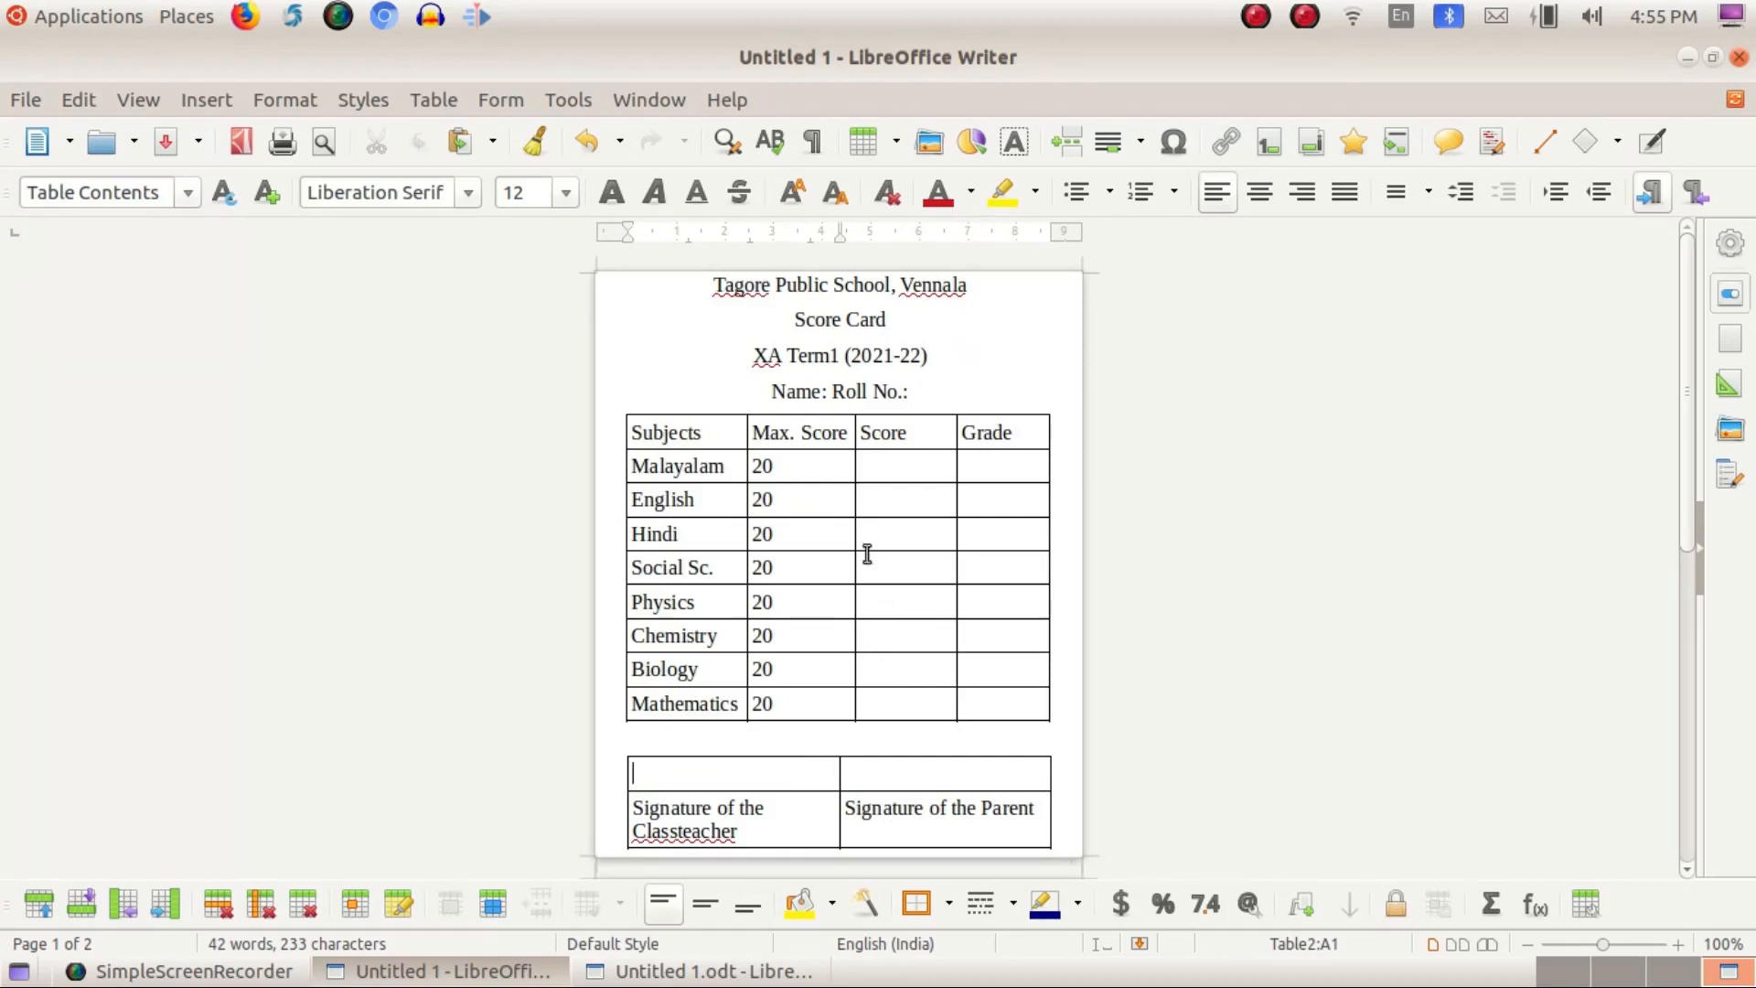
left_click(195, 100)
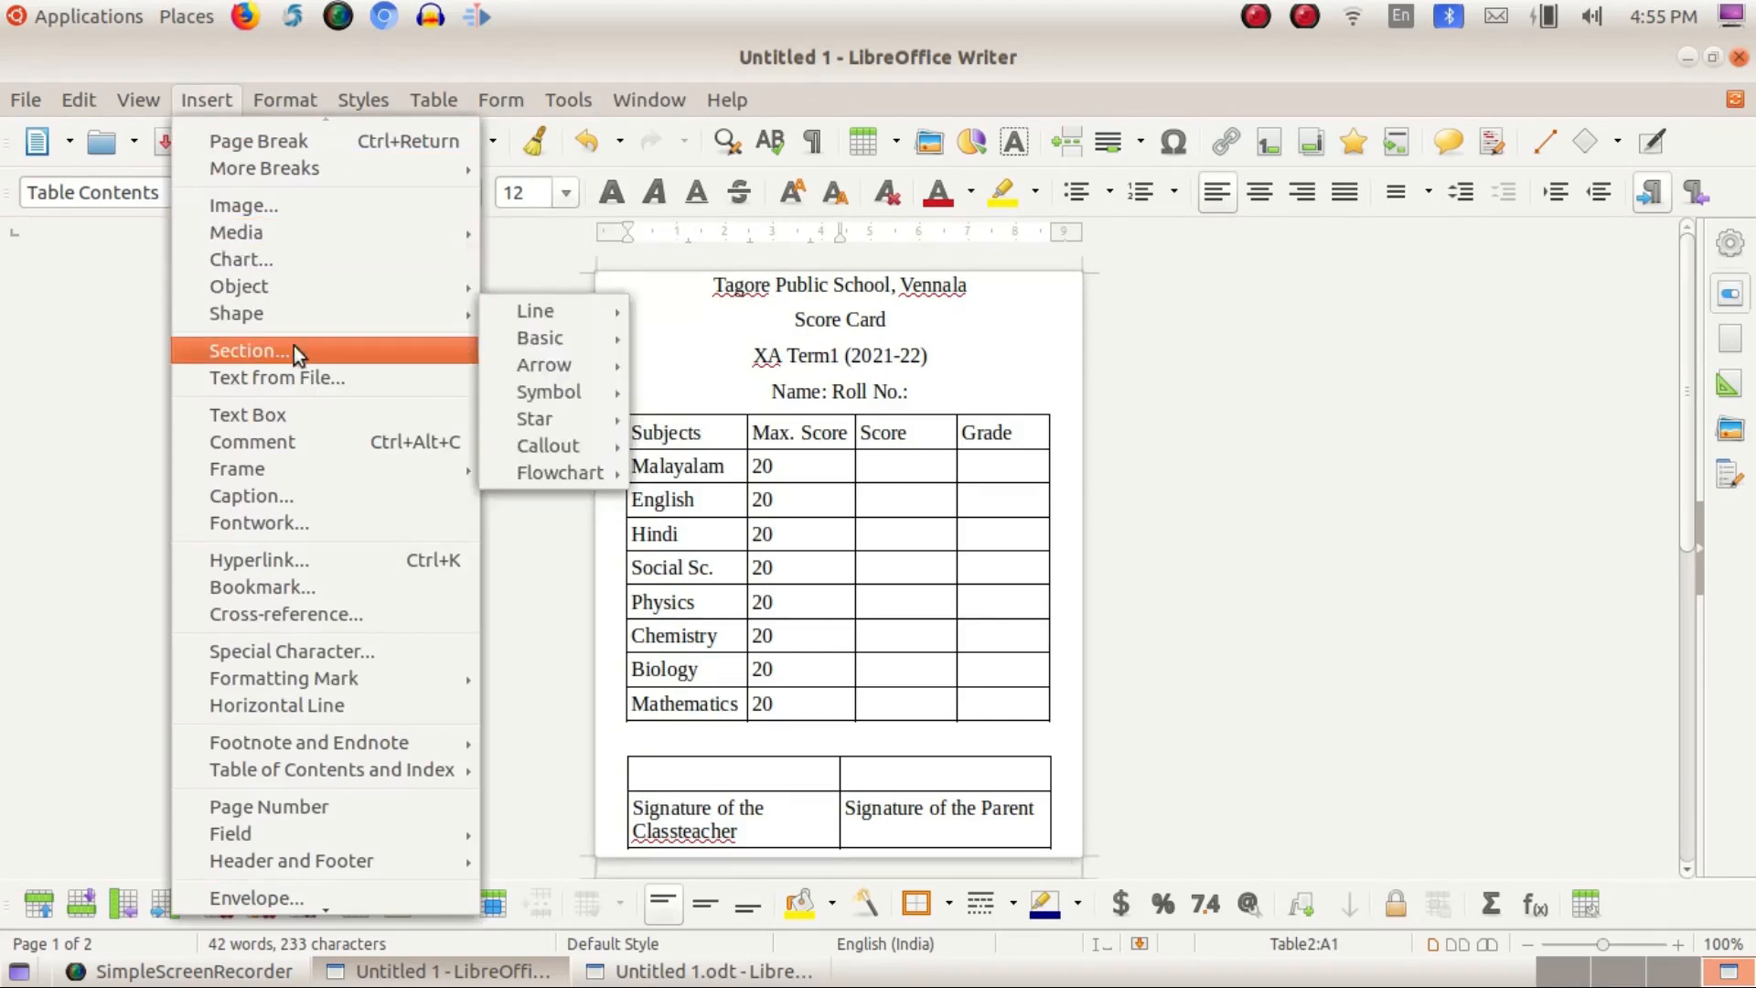
left_click(277, 212)
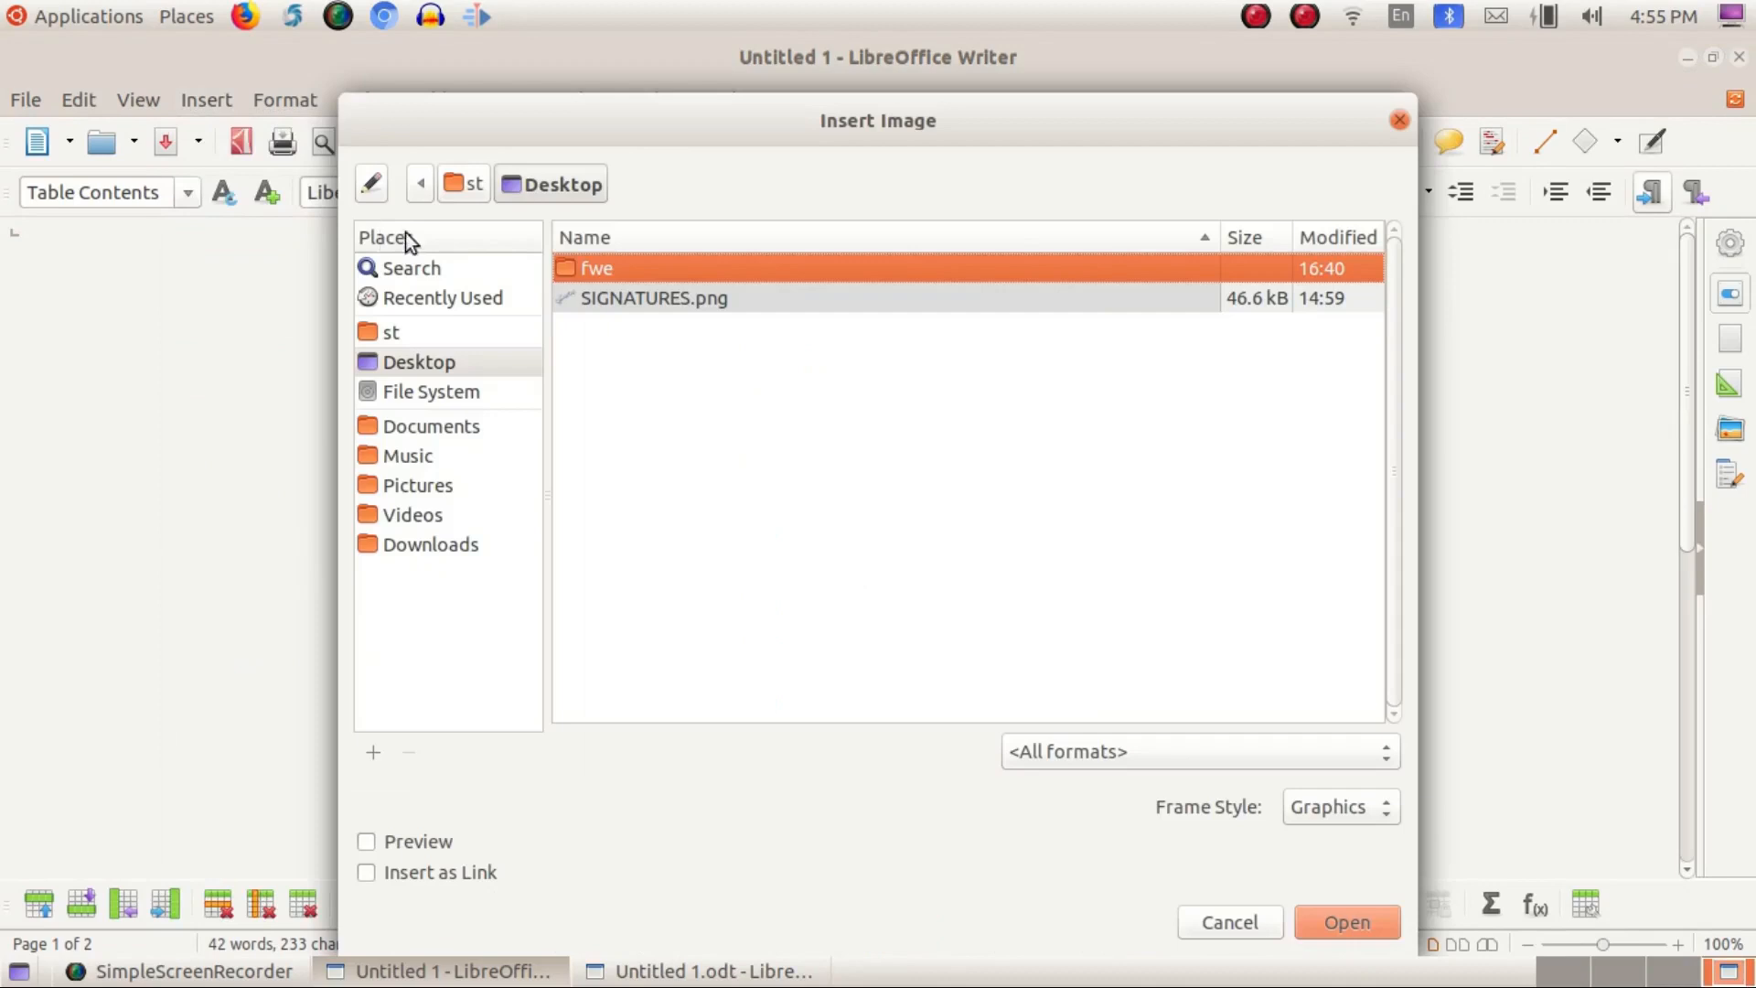
left_click(622, 308)
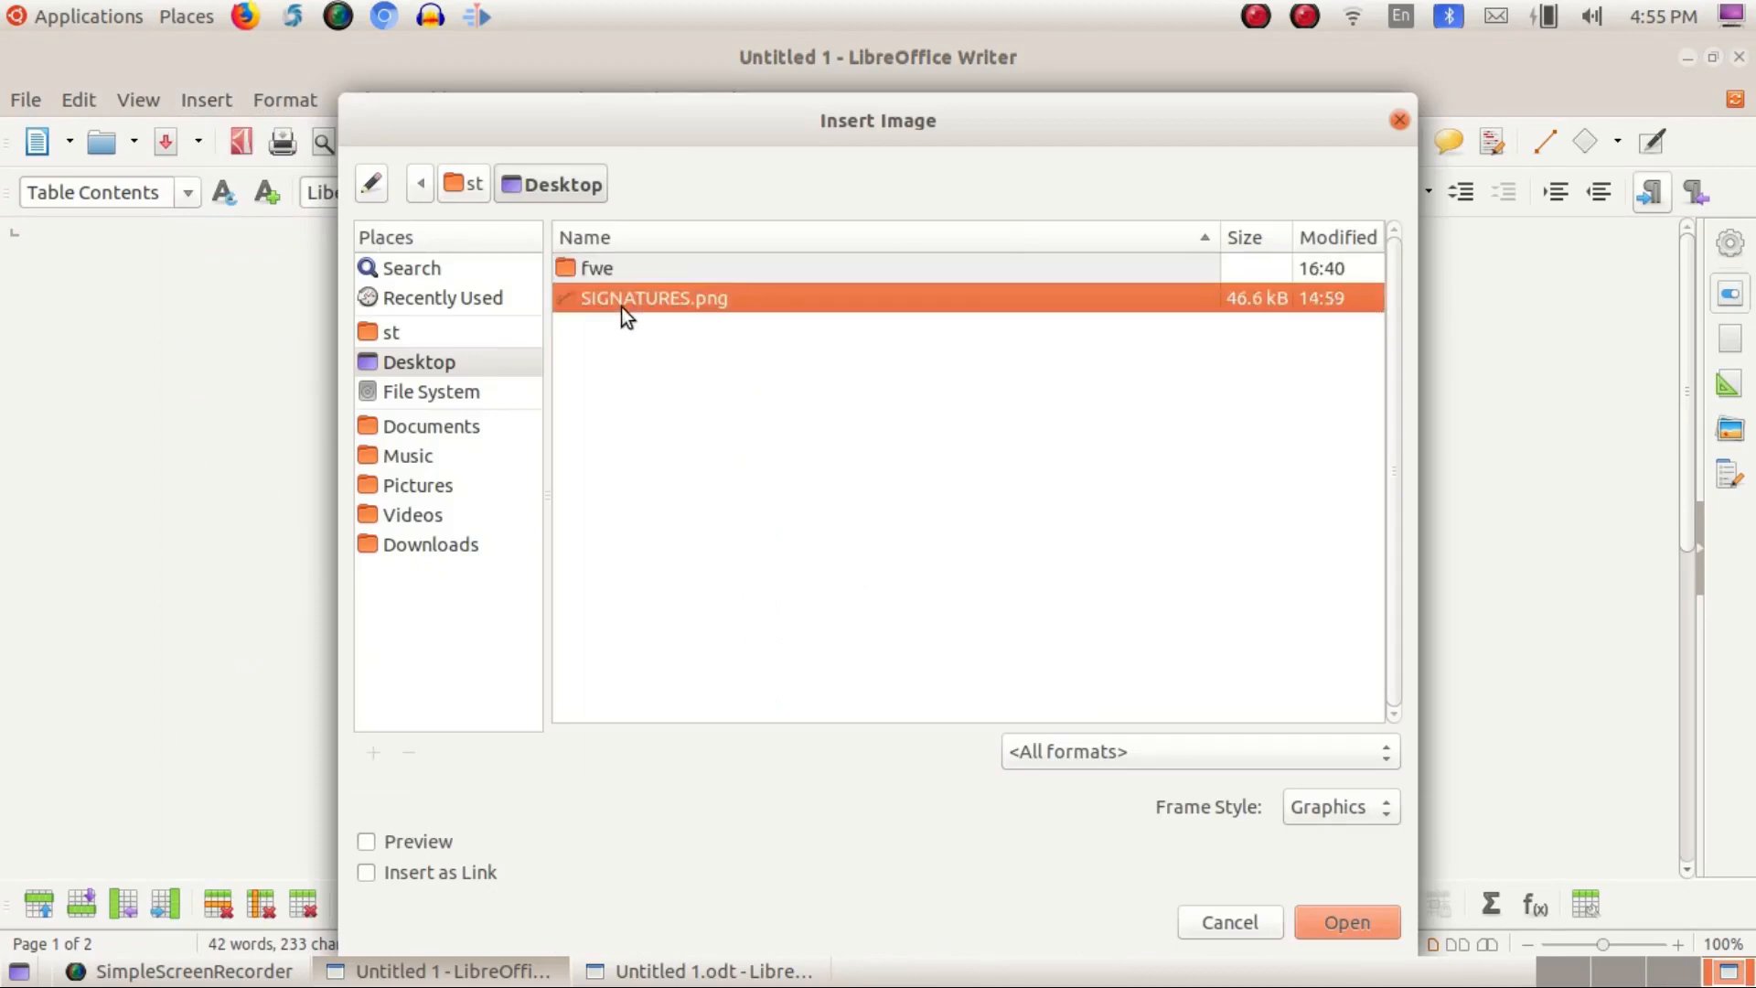
left_click(1340, 924)
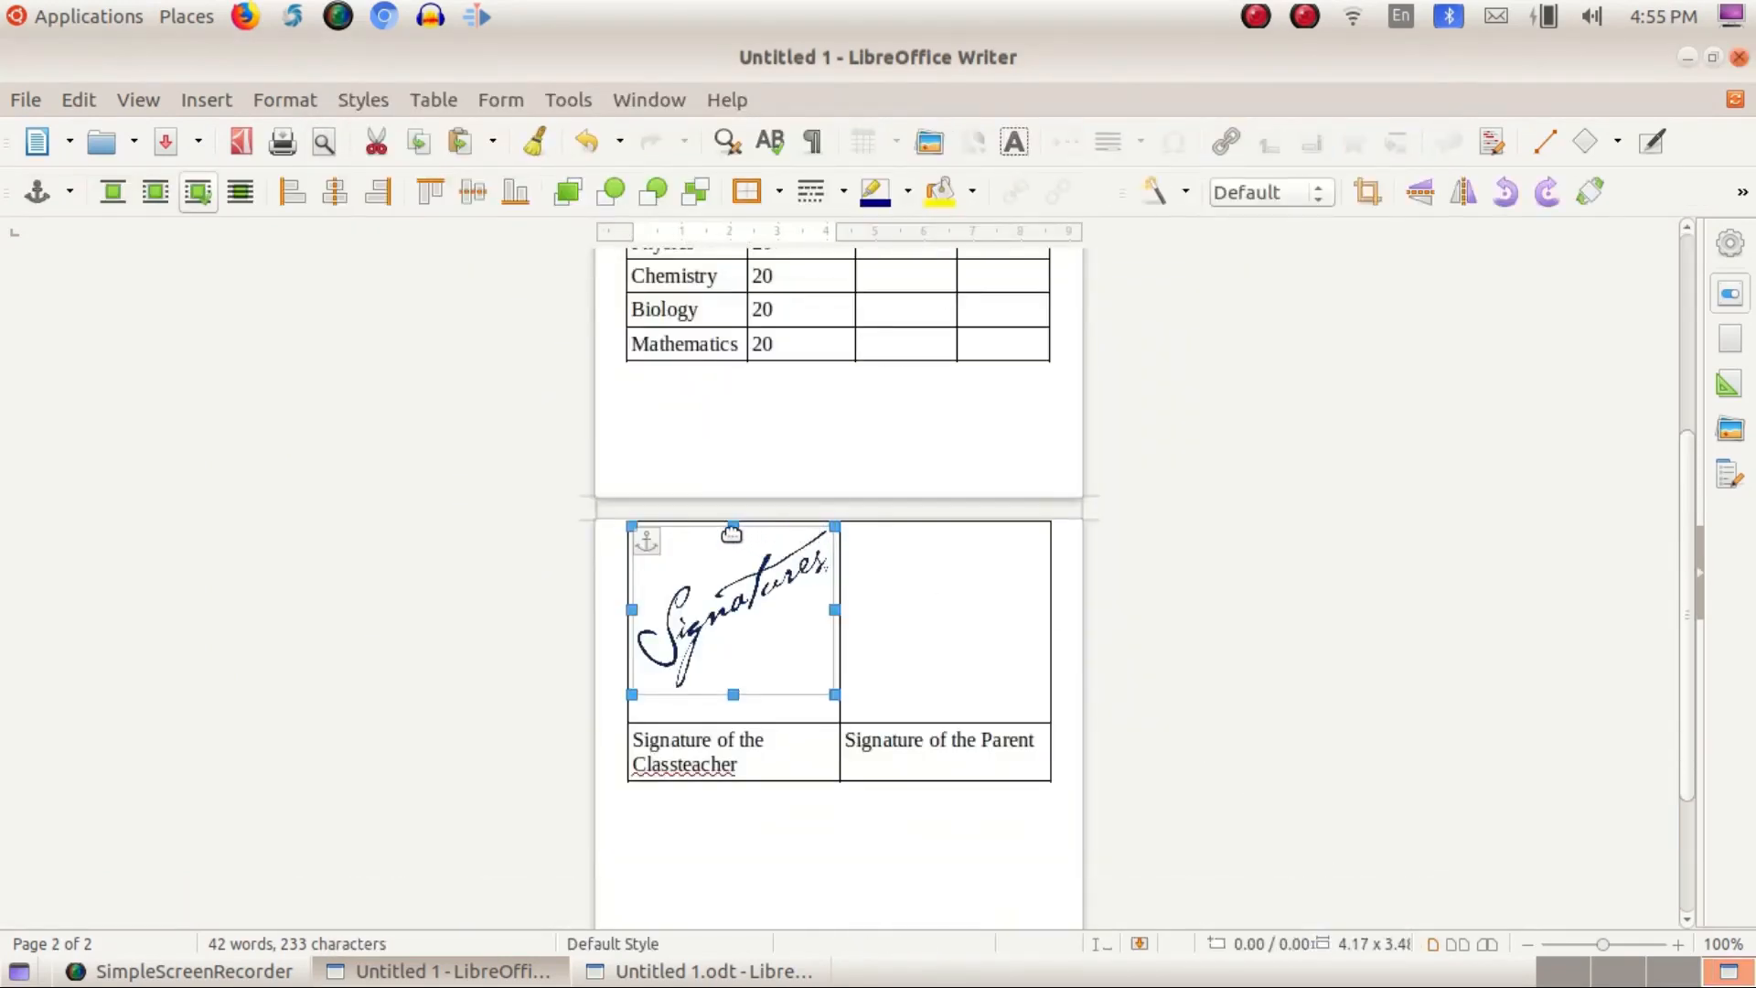
Step: Flatten the signature image to about 1 cm high and reposition it over the cell above the class teacher's label
left_click_drag(734, 527, 739, 645)
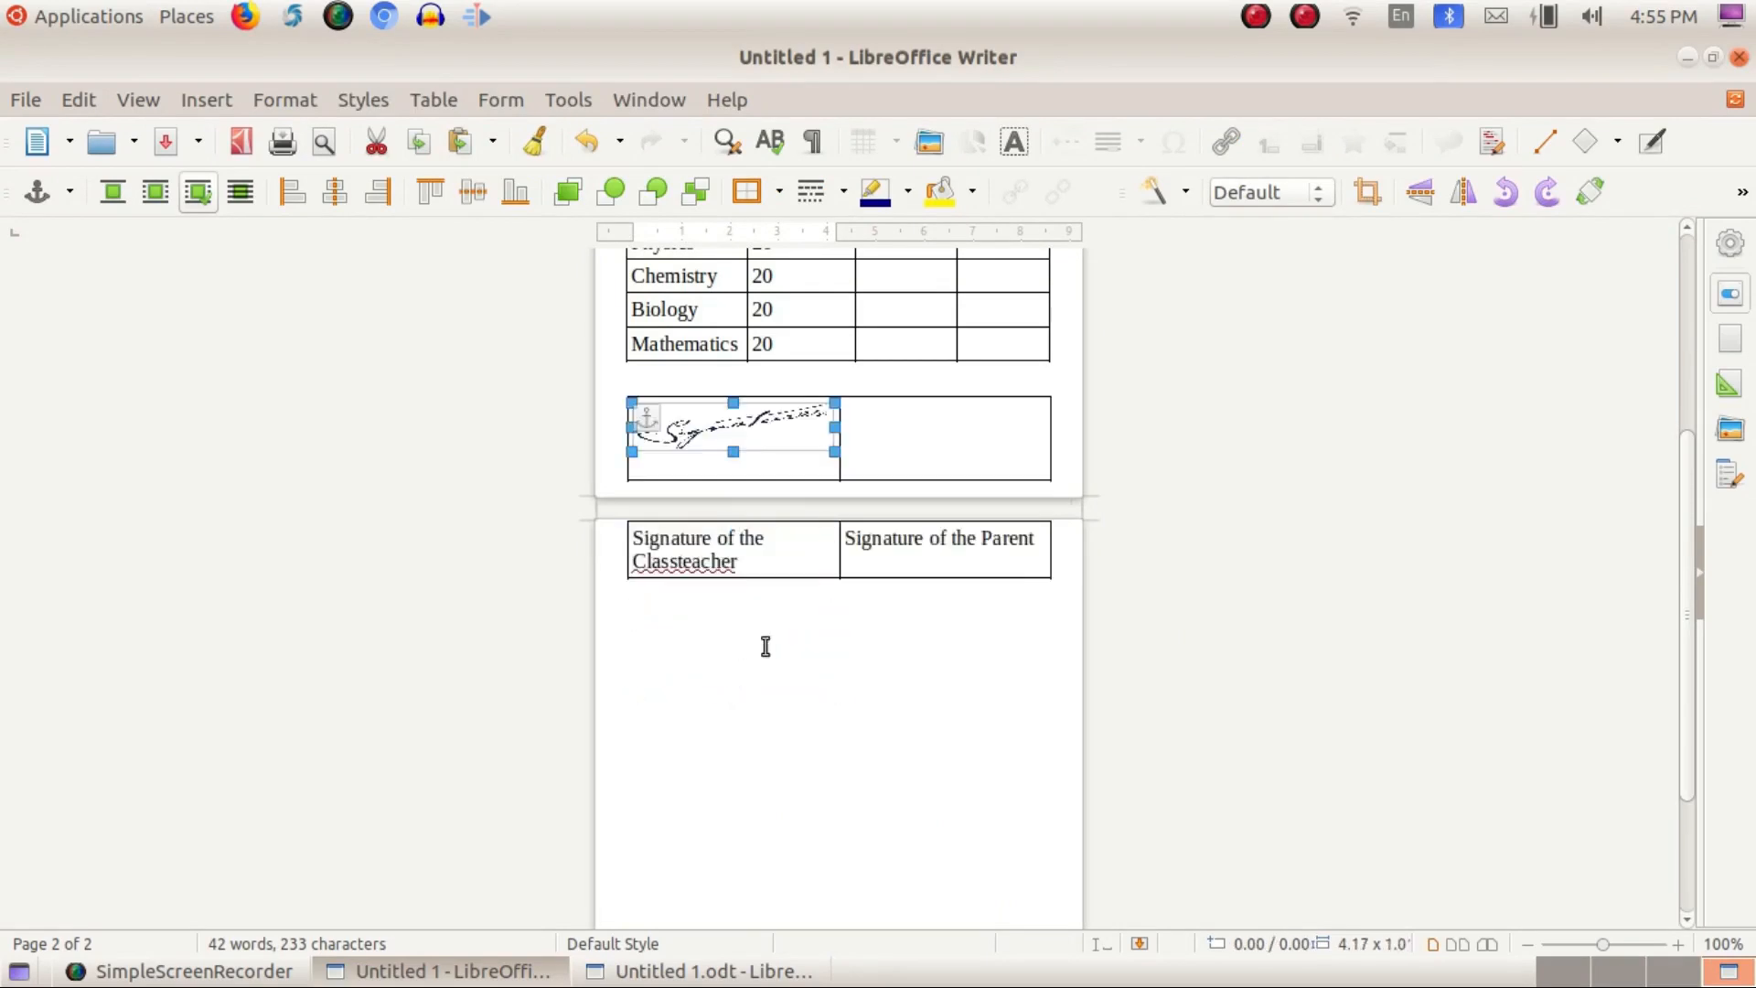
mouse_move(754, 419)
left_mouse_down()
mouse_move(747, 441)
mouse_move(751, 421)
left_mouse_up()
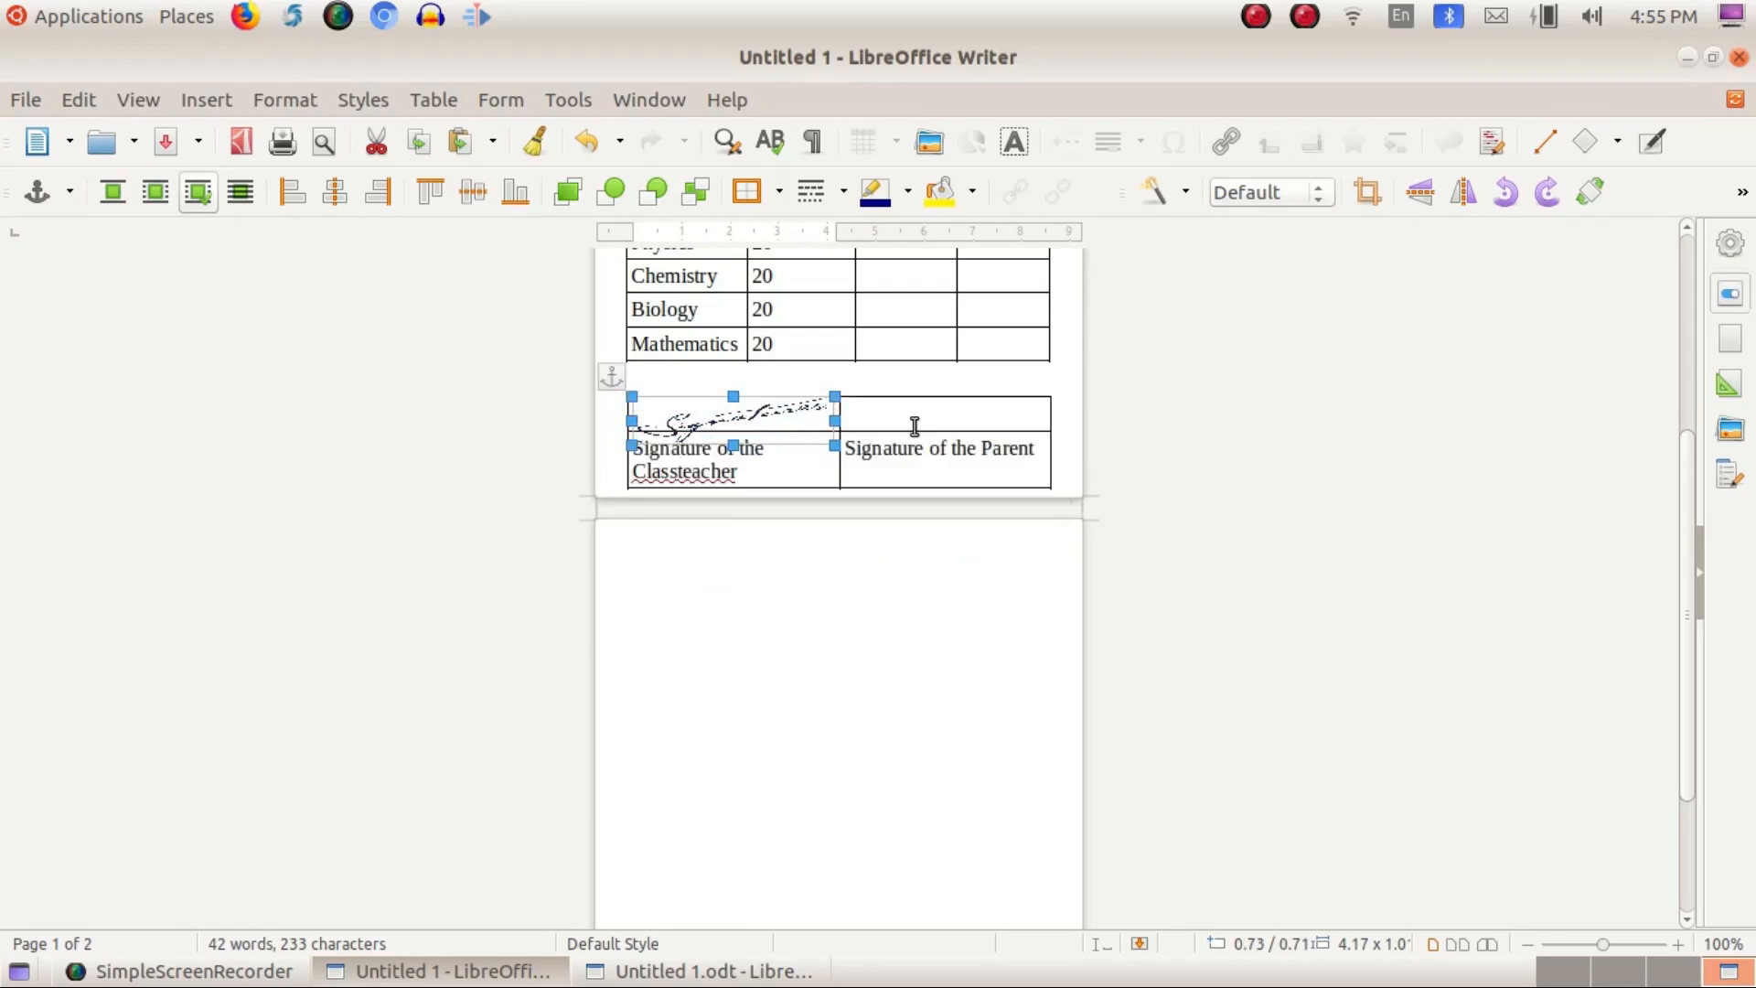
left_click(825, 508)
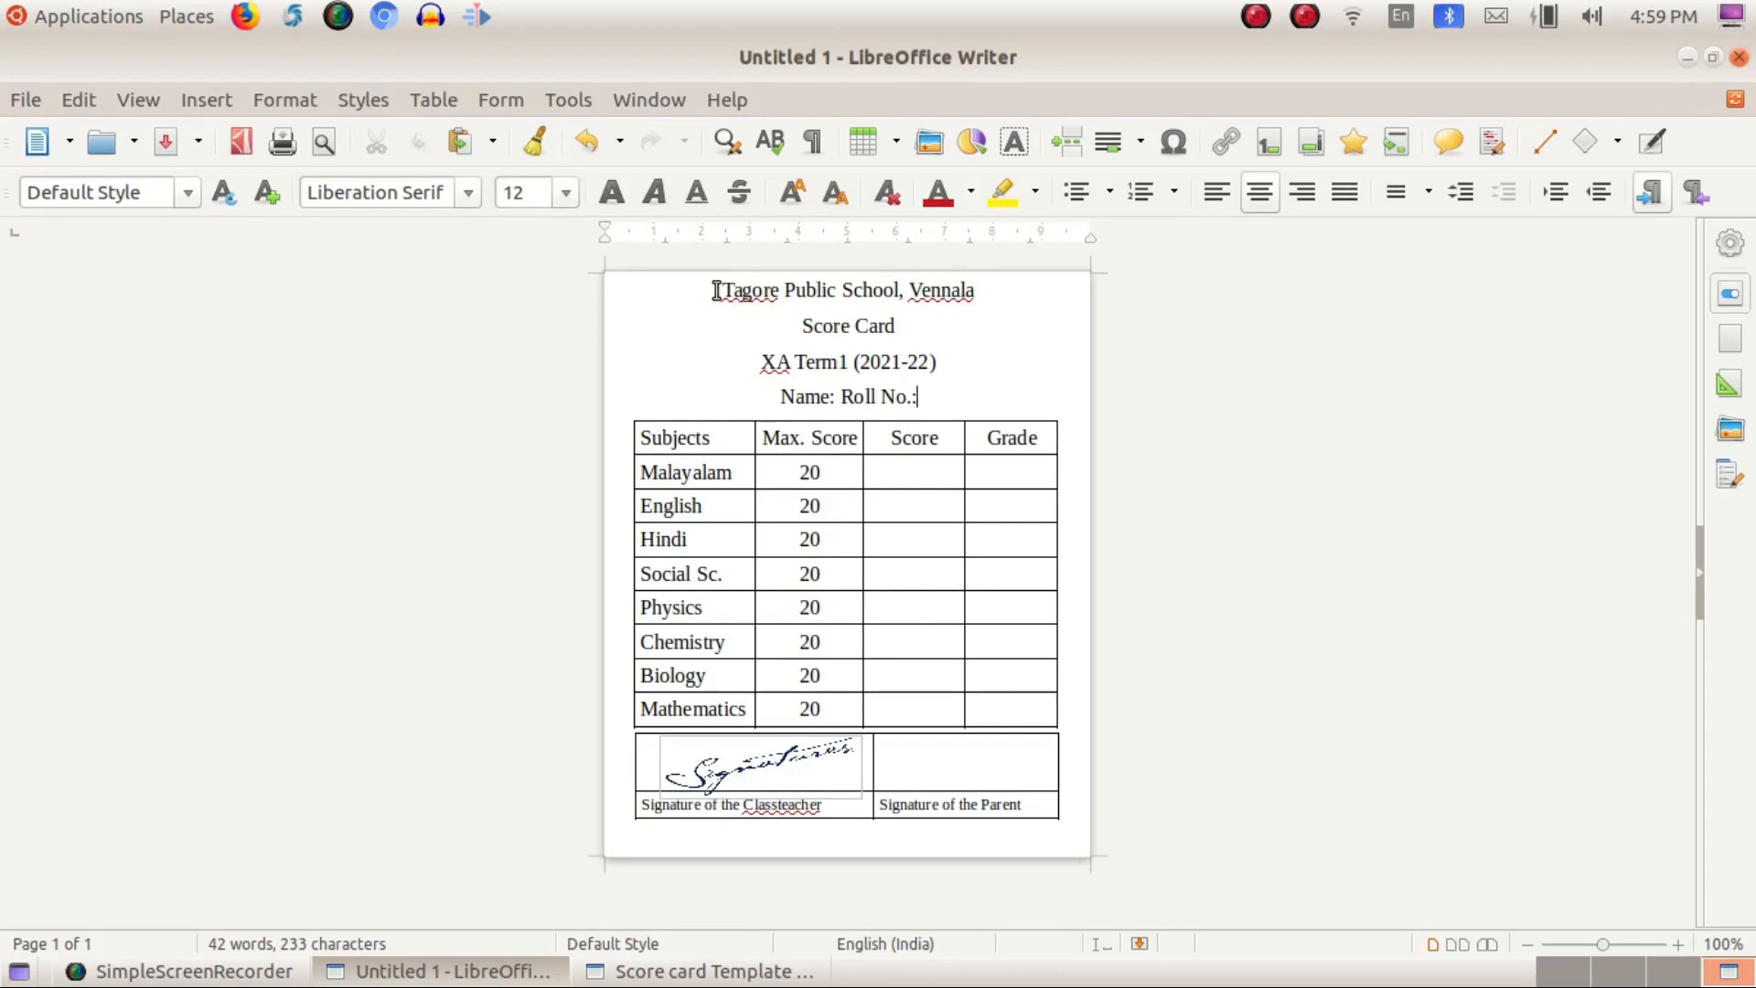
Step: Make the four heading lines above the score table dark brown and bold
left_click_drag(716, 290, 969, 395)
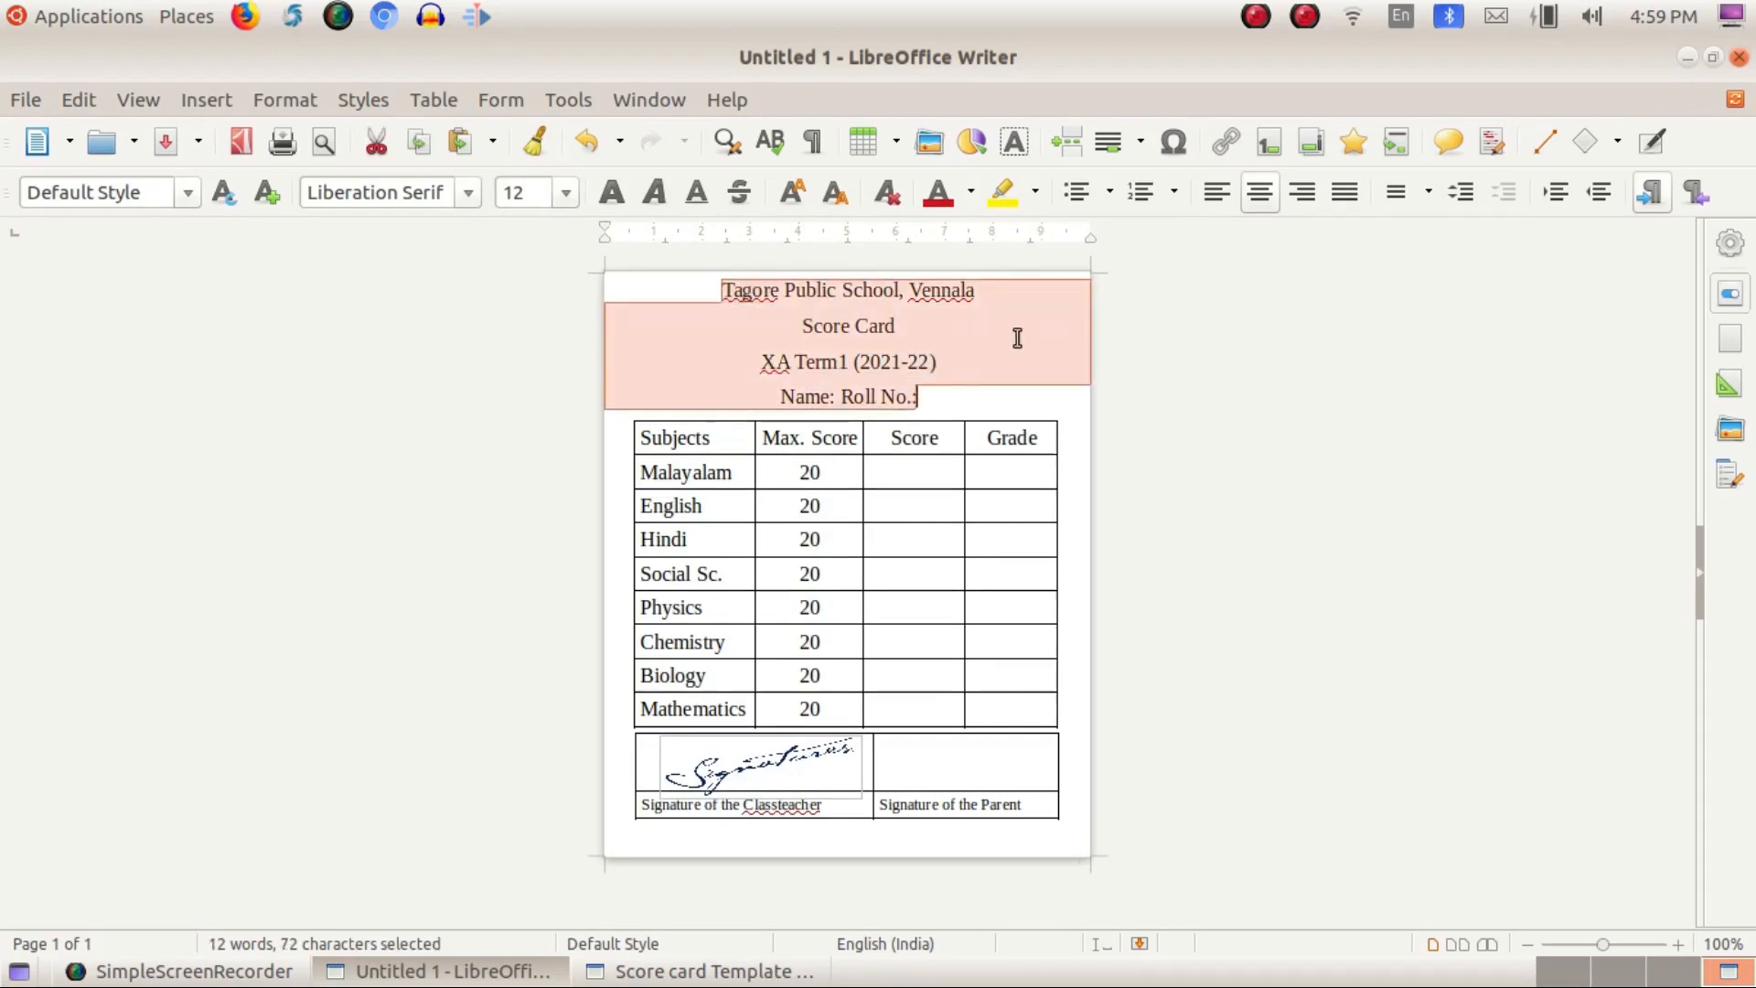
left_click(971, 192)
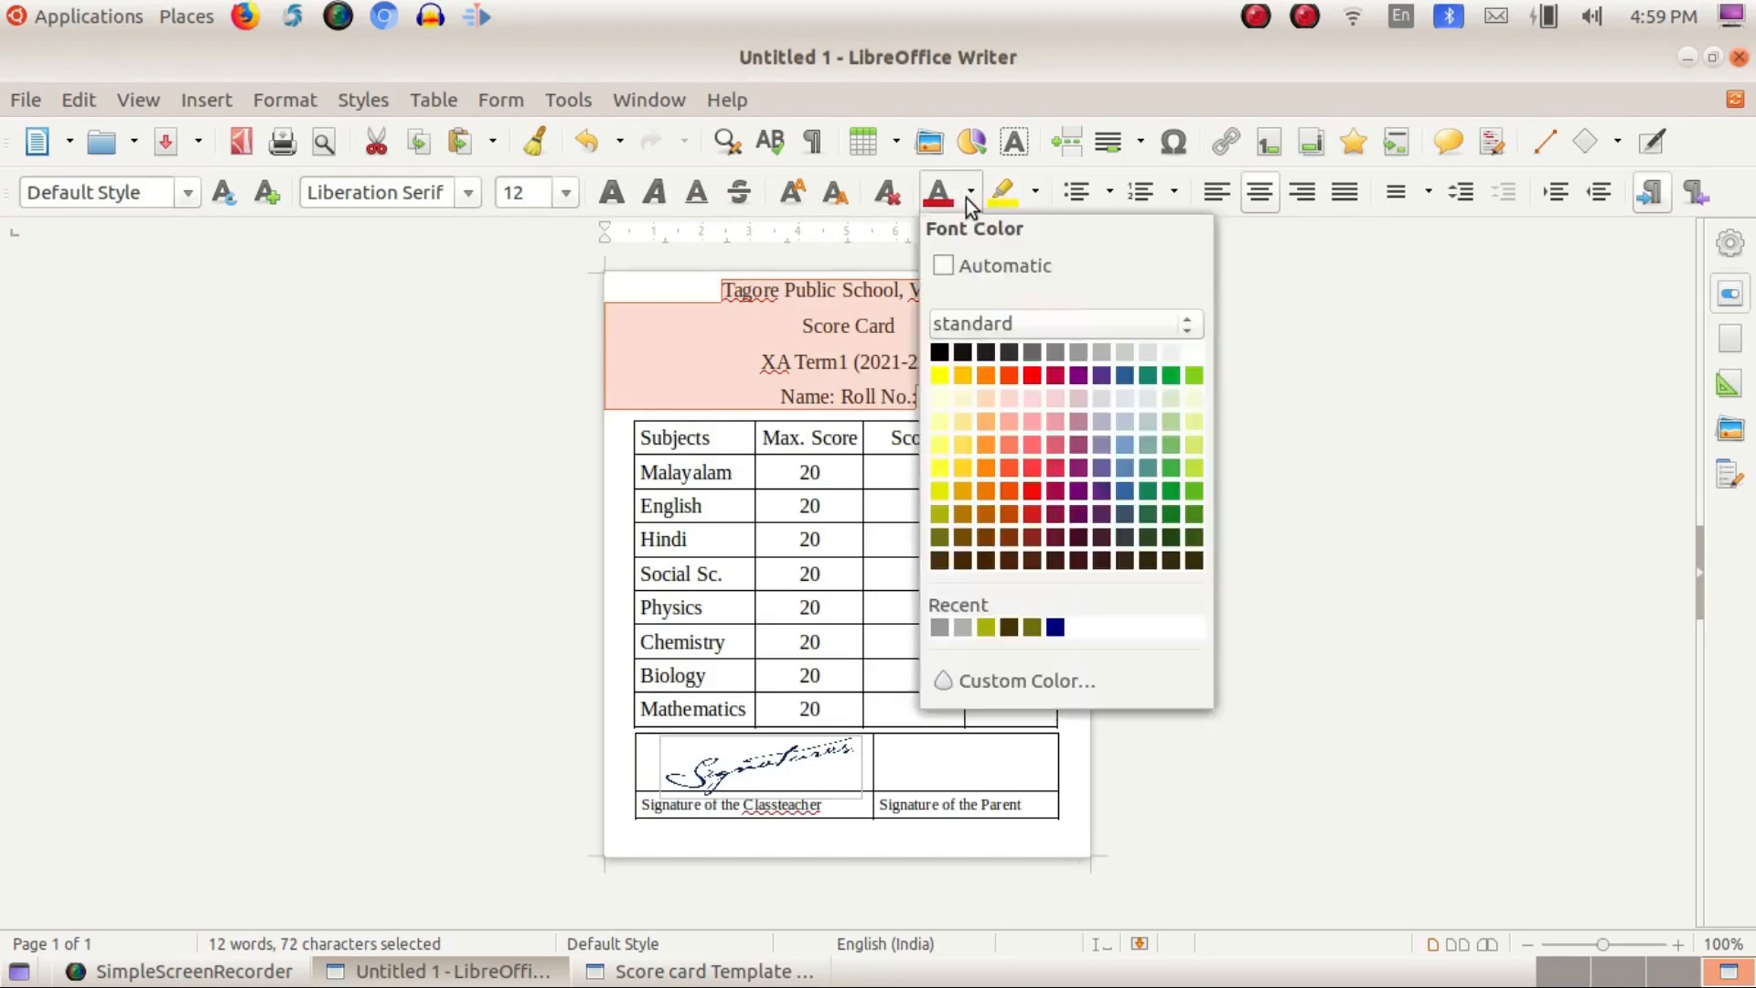
left_click(939, 560)
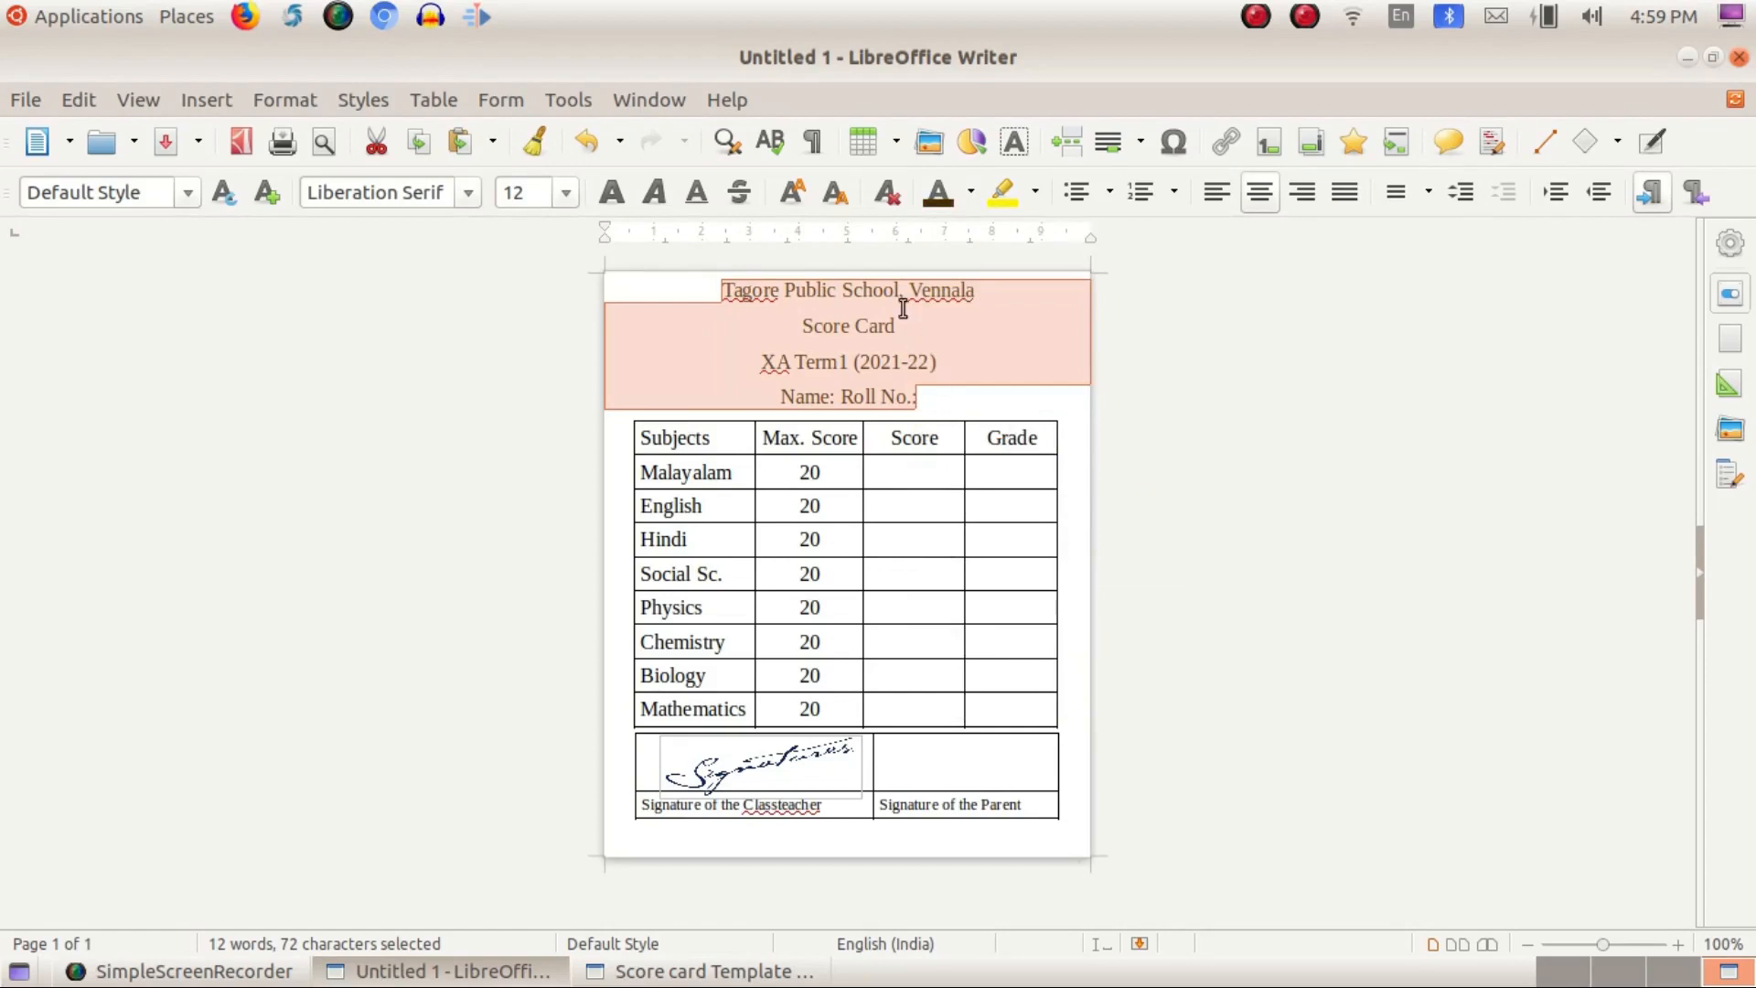
left_click(611, 192)
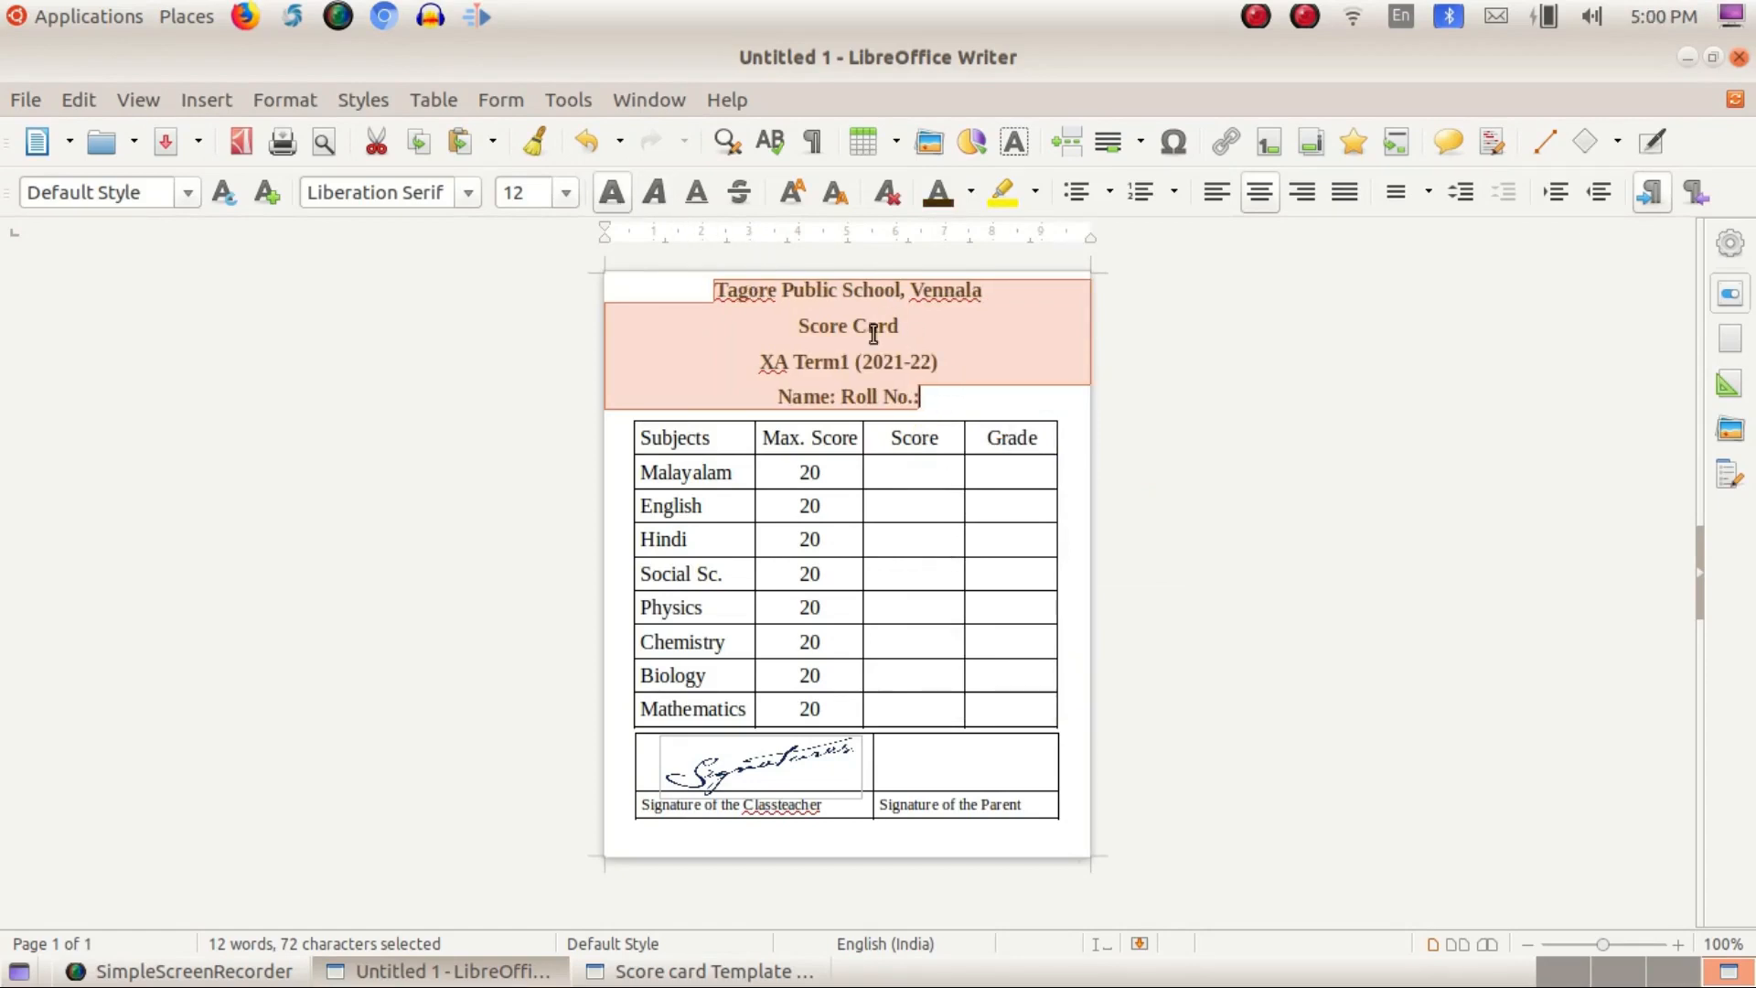
Step: Highlight the "Score Card" heading in yellow
left_click_drag(905, 327, 795, 324)
left_click(1035, 192)
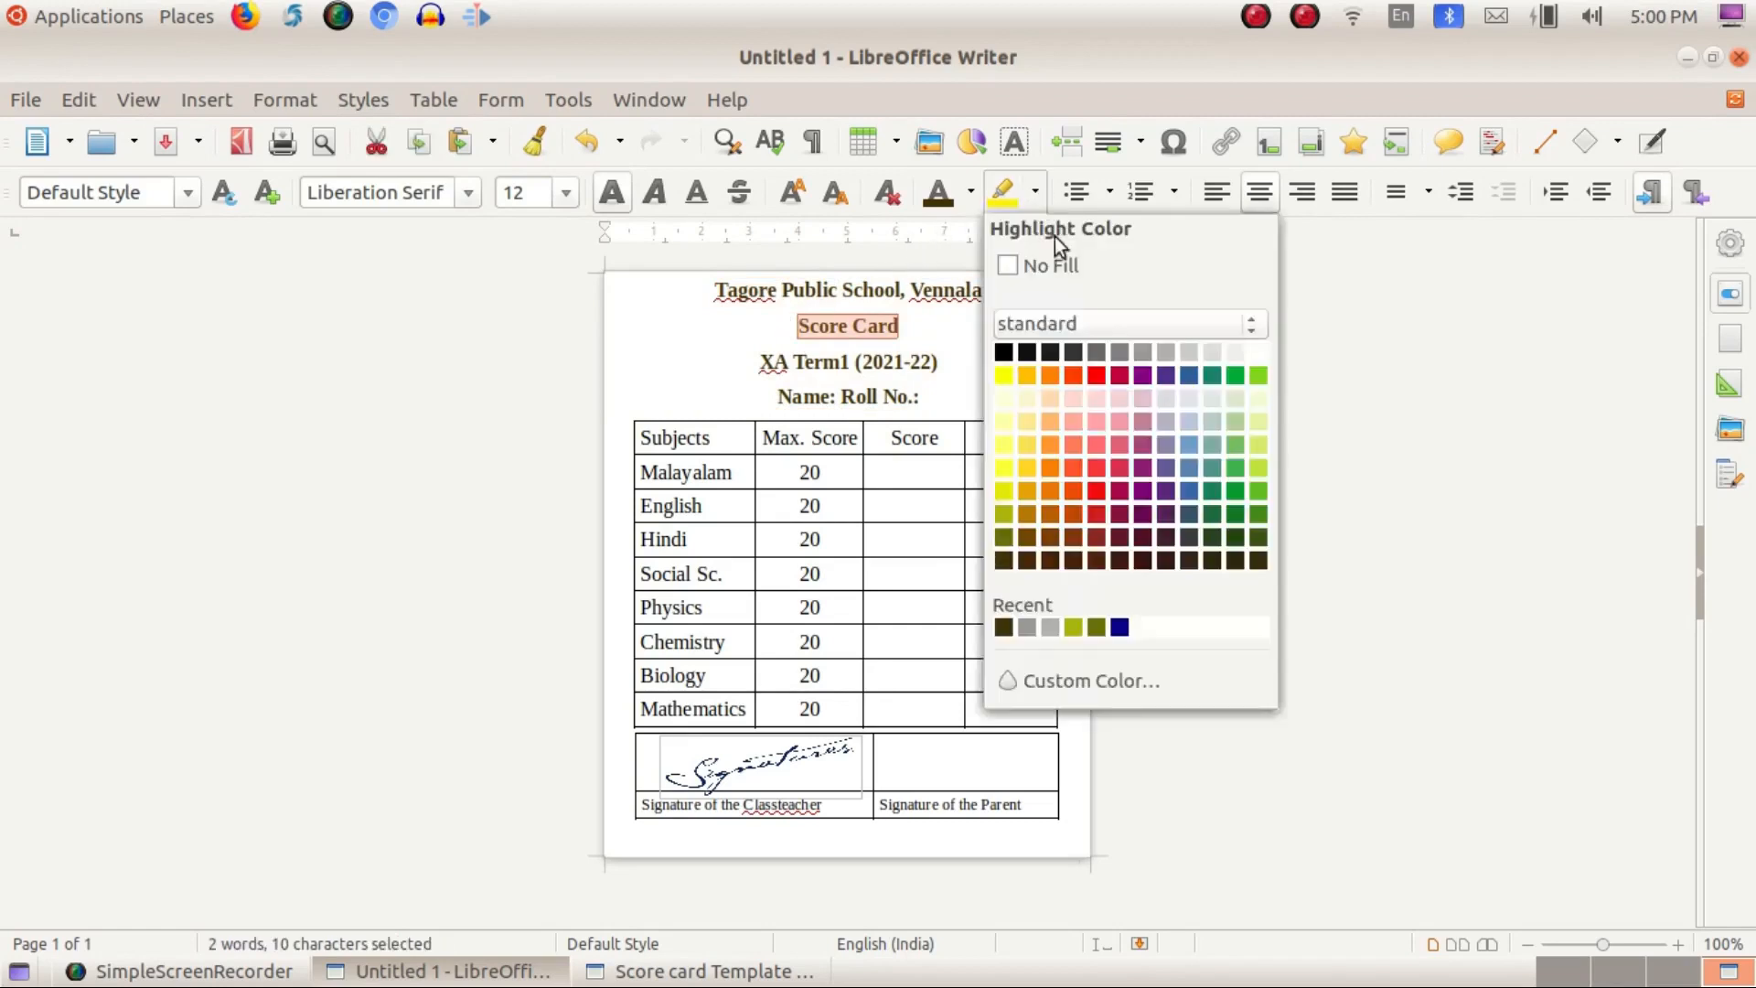
left_click(1001, 375)
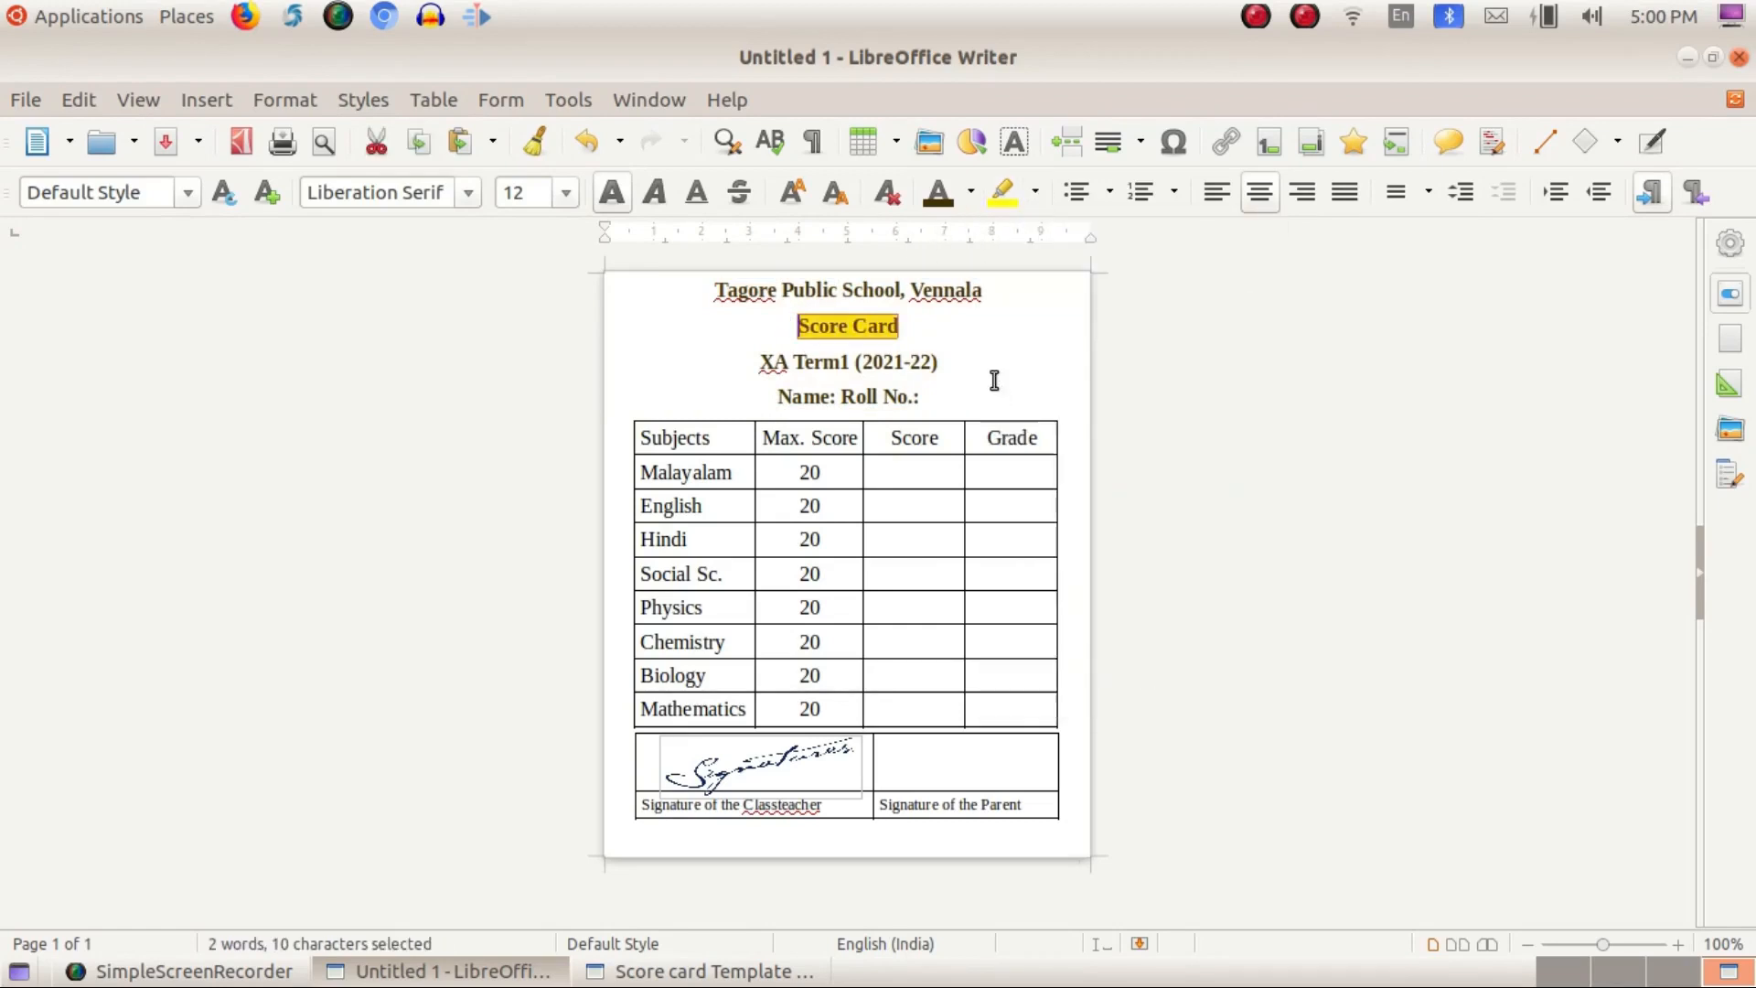
Step: Space "XA" apart from "Term1 (2021-22)" and "Name:" from "Roll No.:", and left-align the Name line near the table's edge
left_click(795, 362)
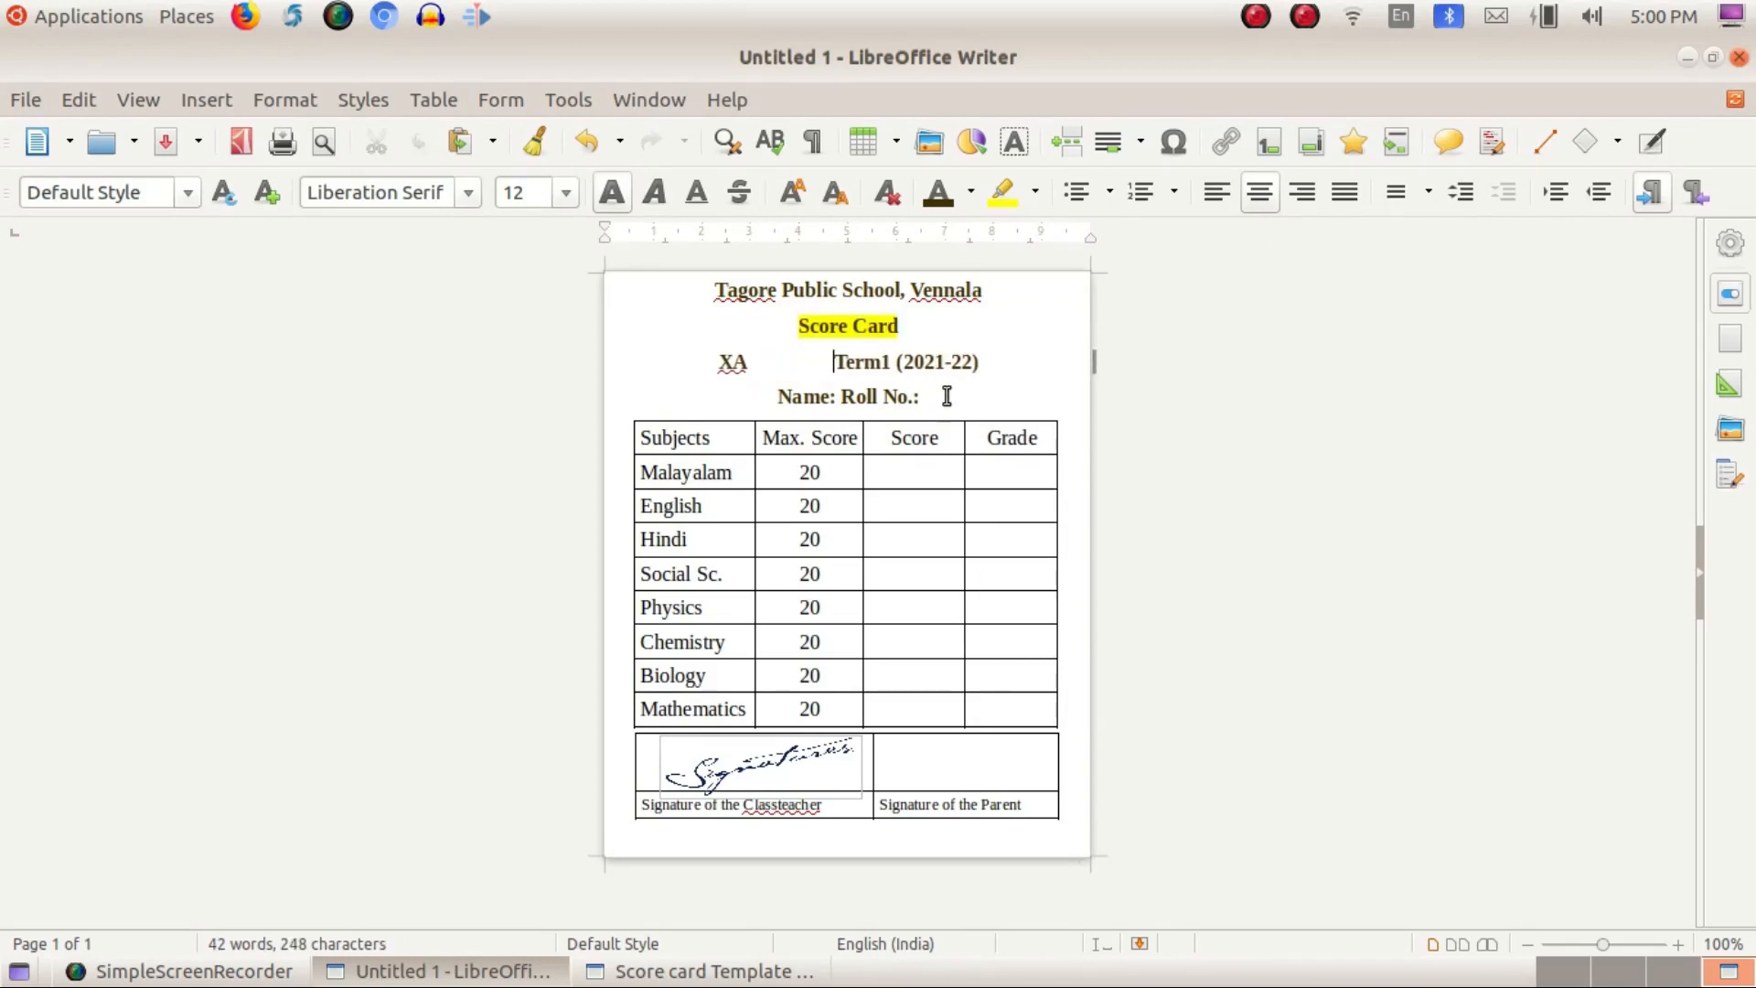
left_click(836, 397)
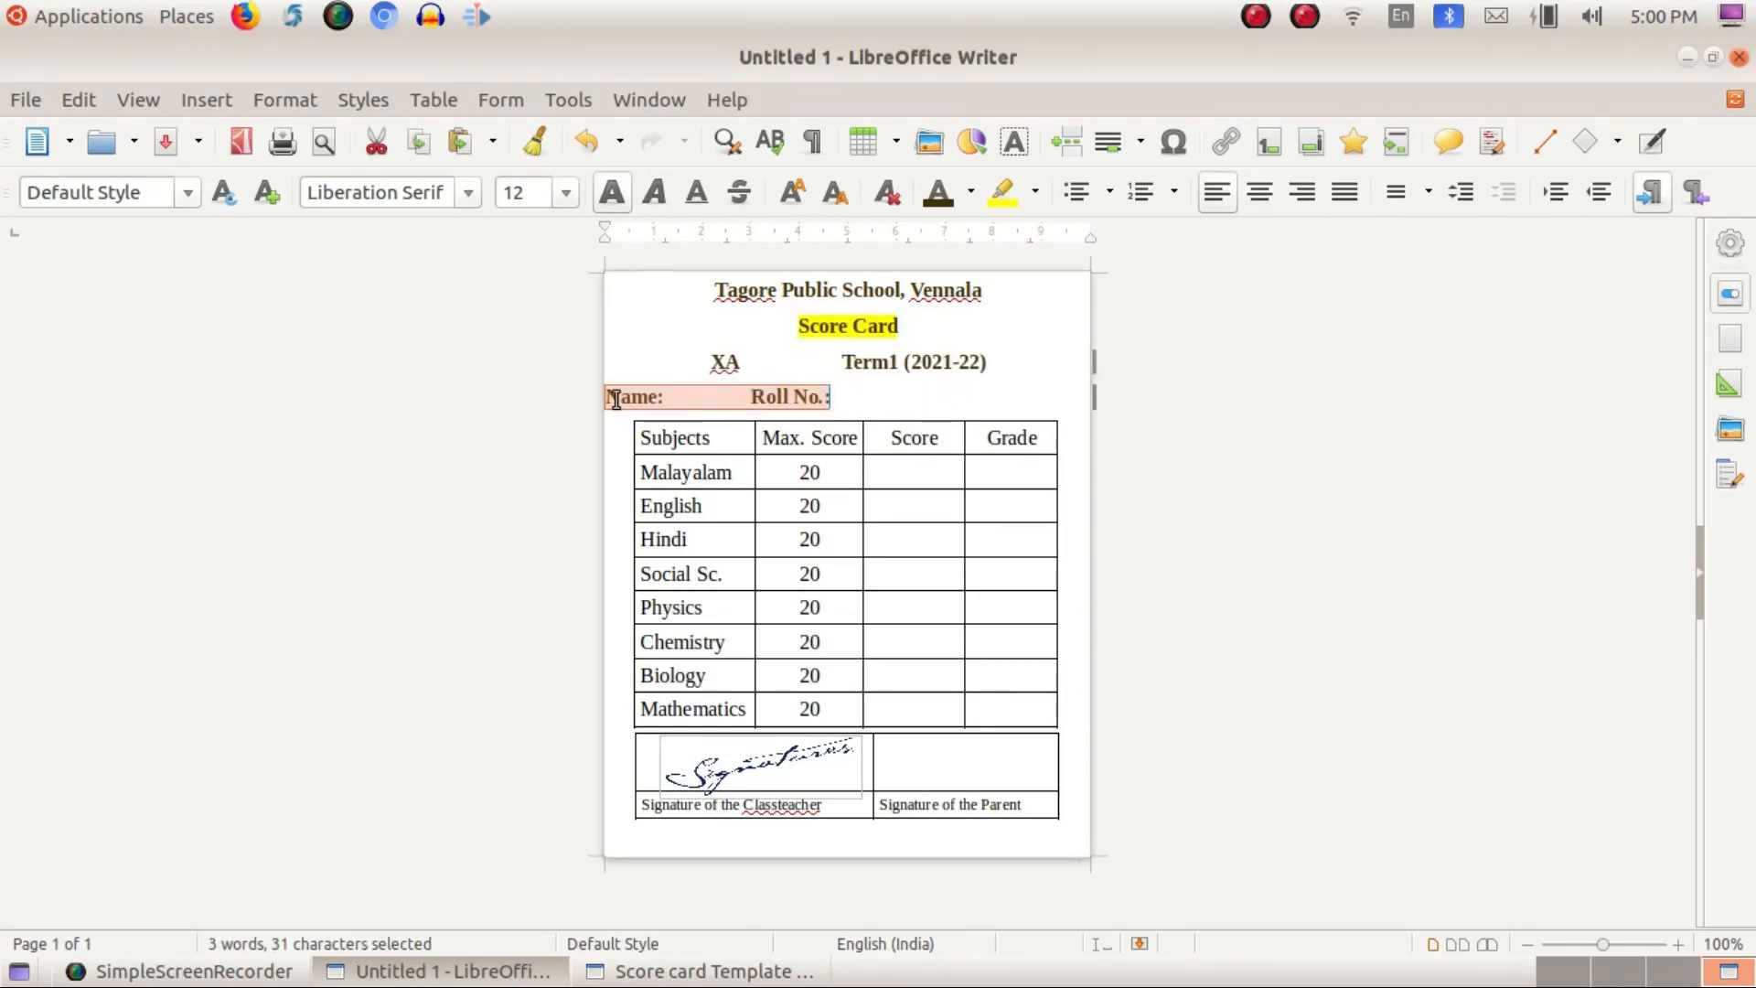
left_click(619, 396)
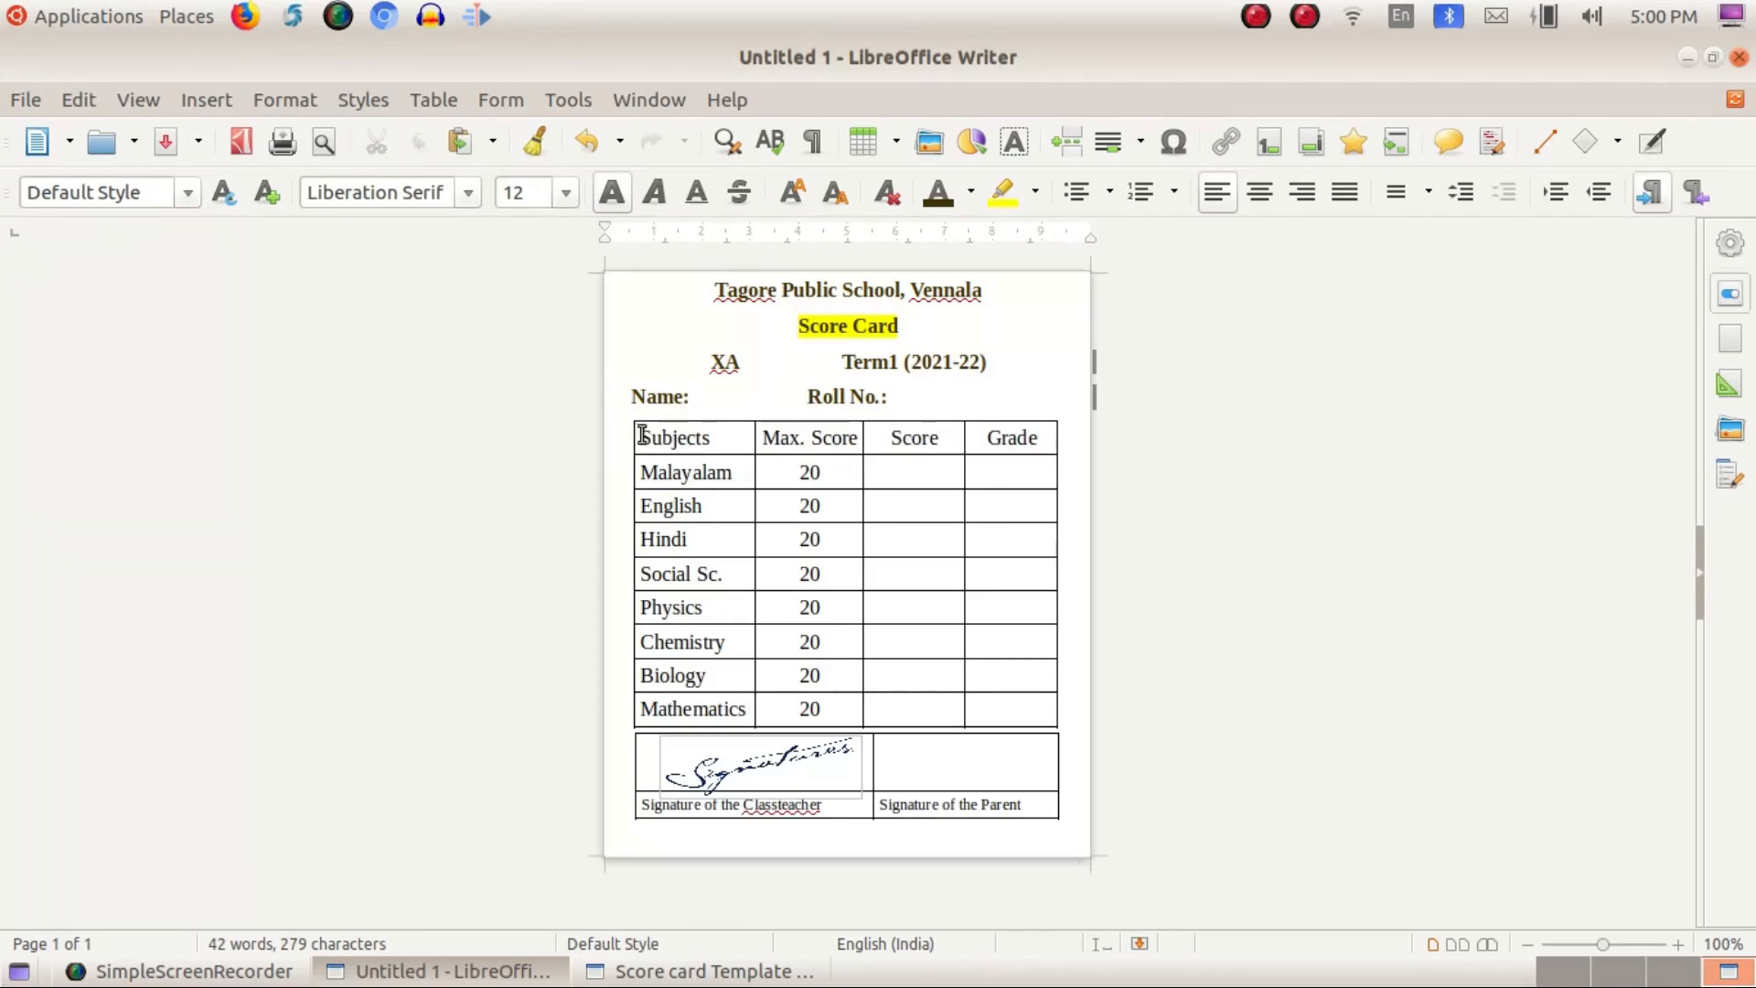
Step: Fill all cells of the Subjects column with the dark brown background colour 443205
left_click_drag(643, 435, 717, 707)
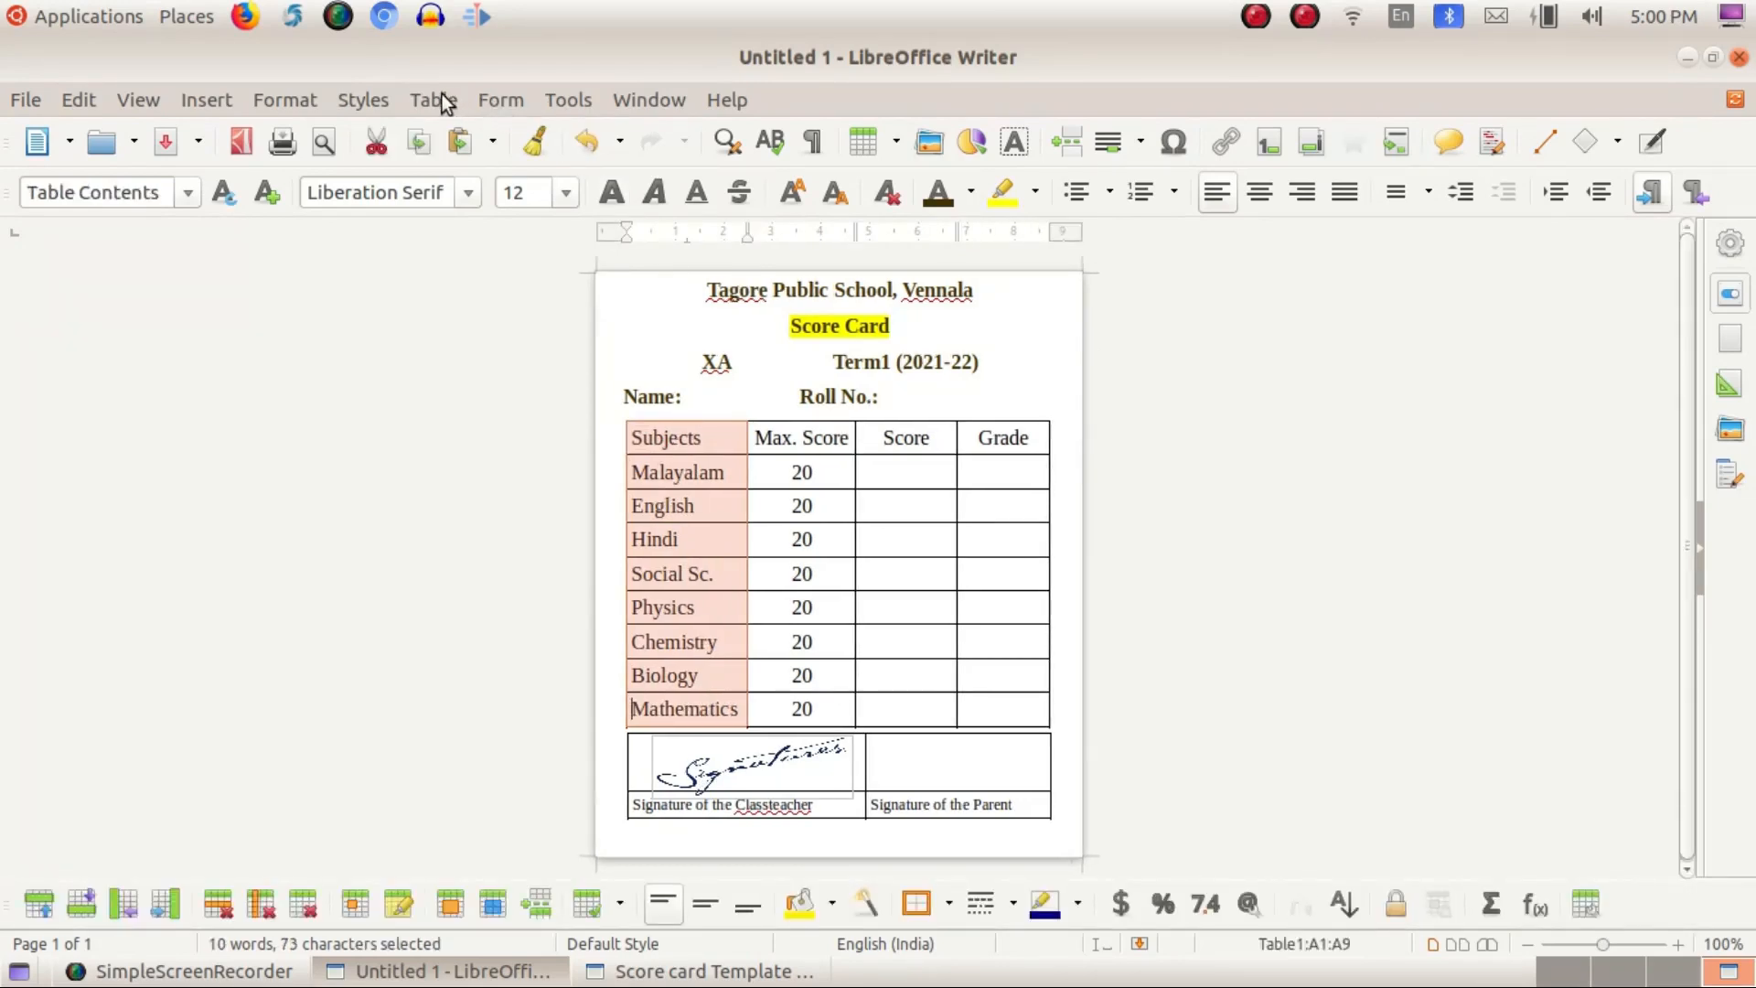
left_click(445, 102)
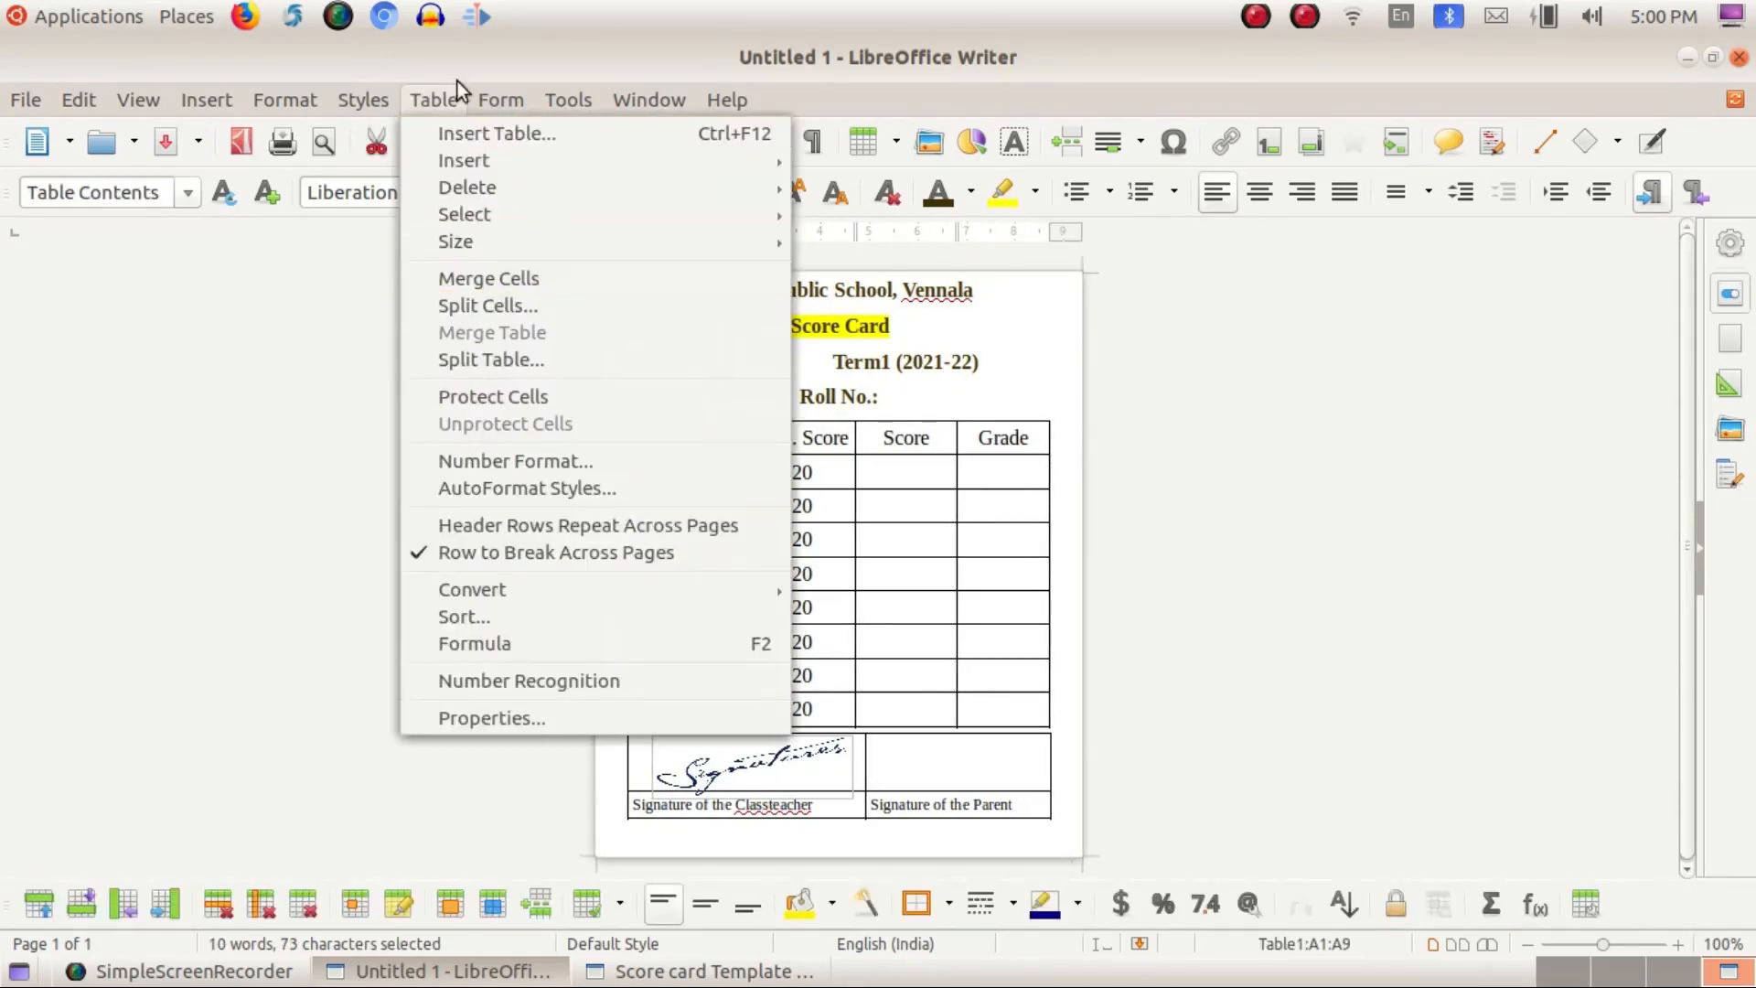
left_click(556, 717)
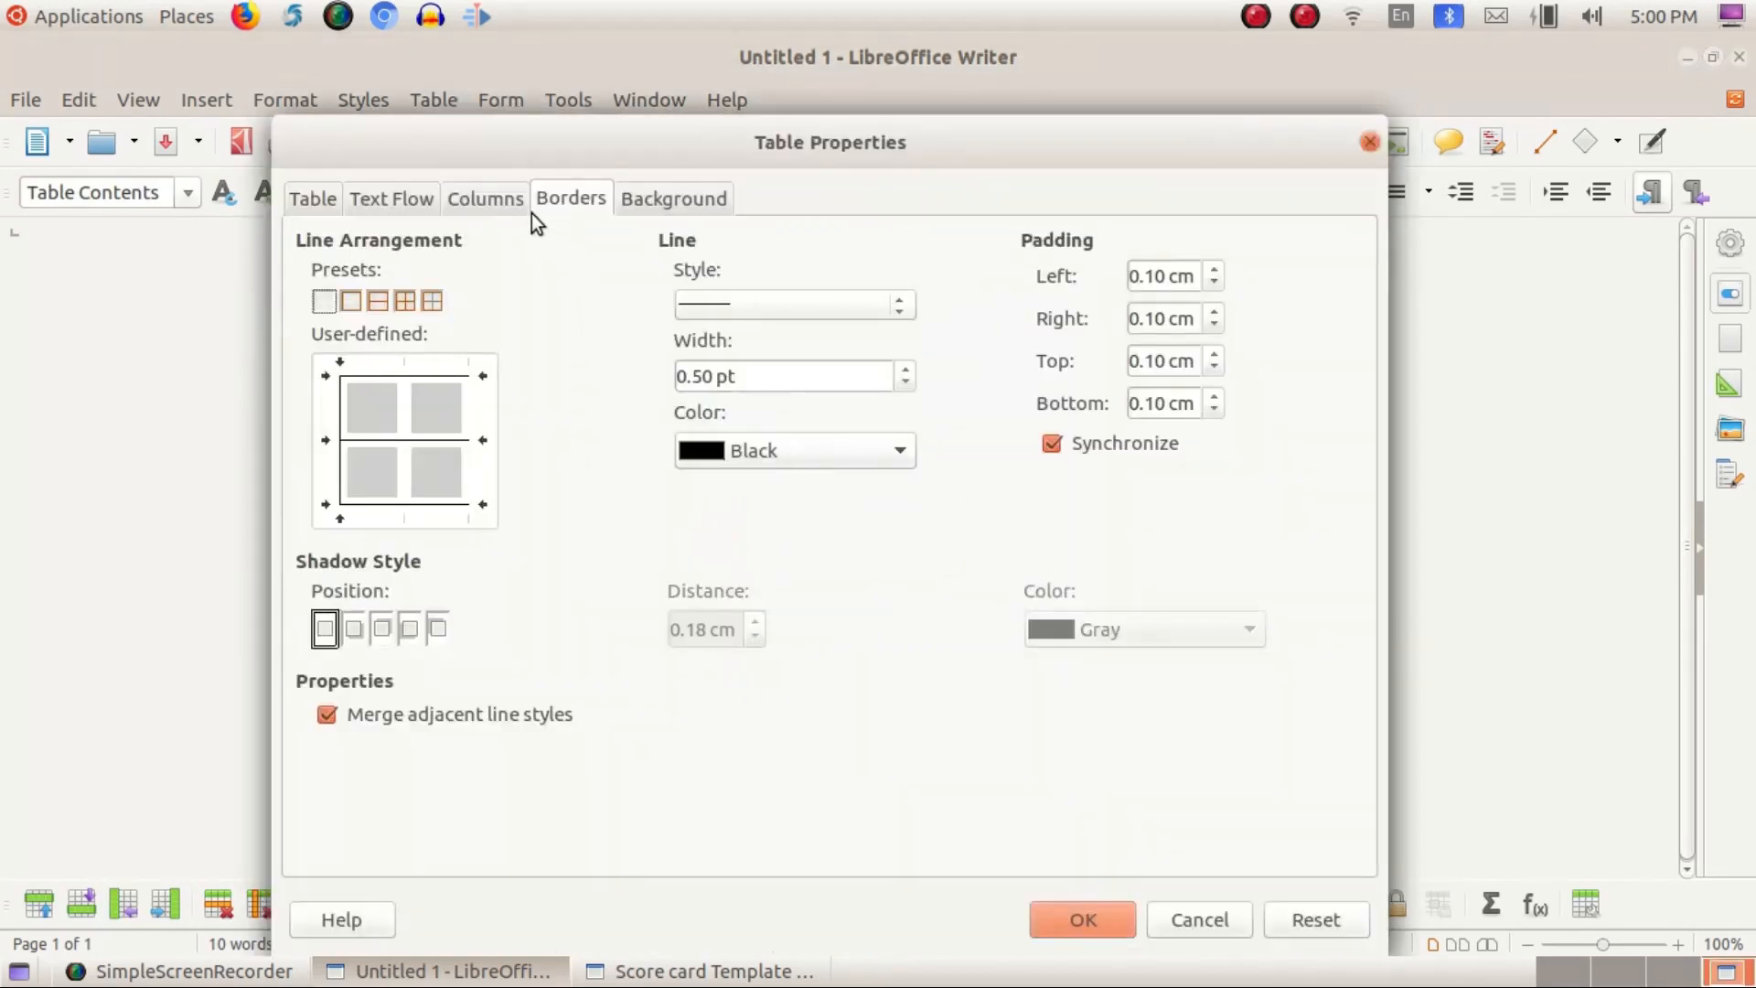
left_click(491, 196)
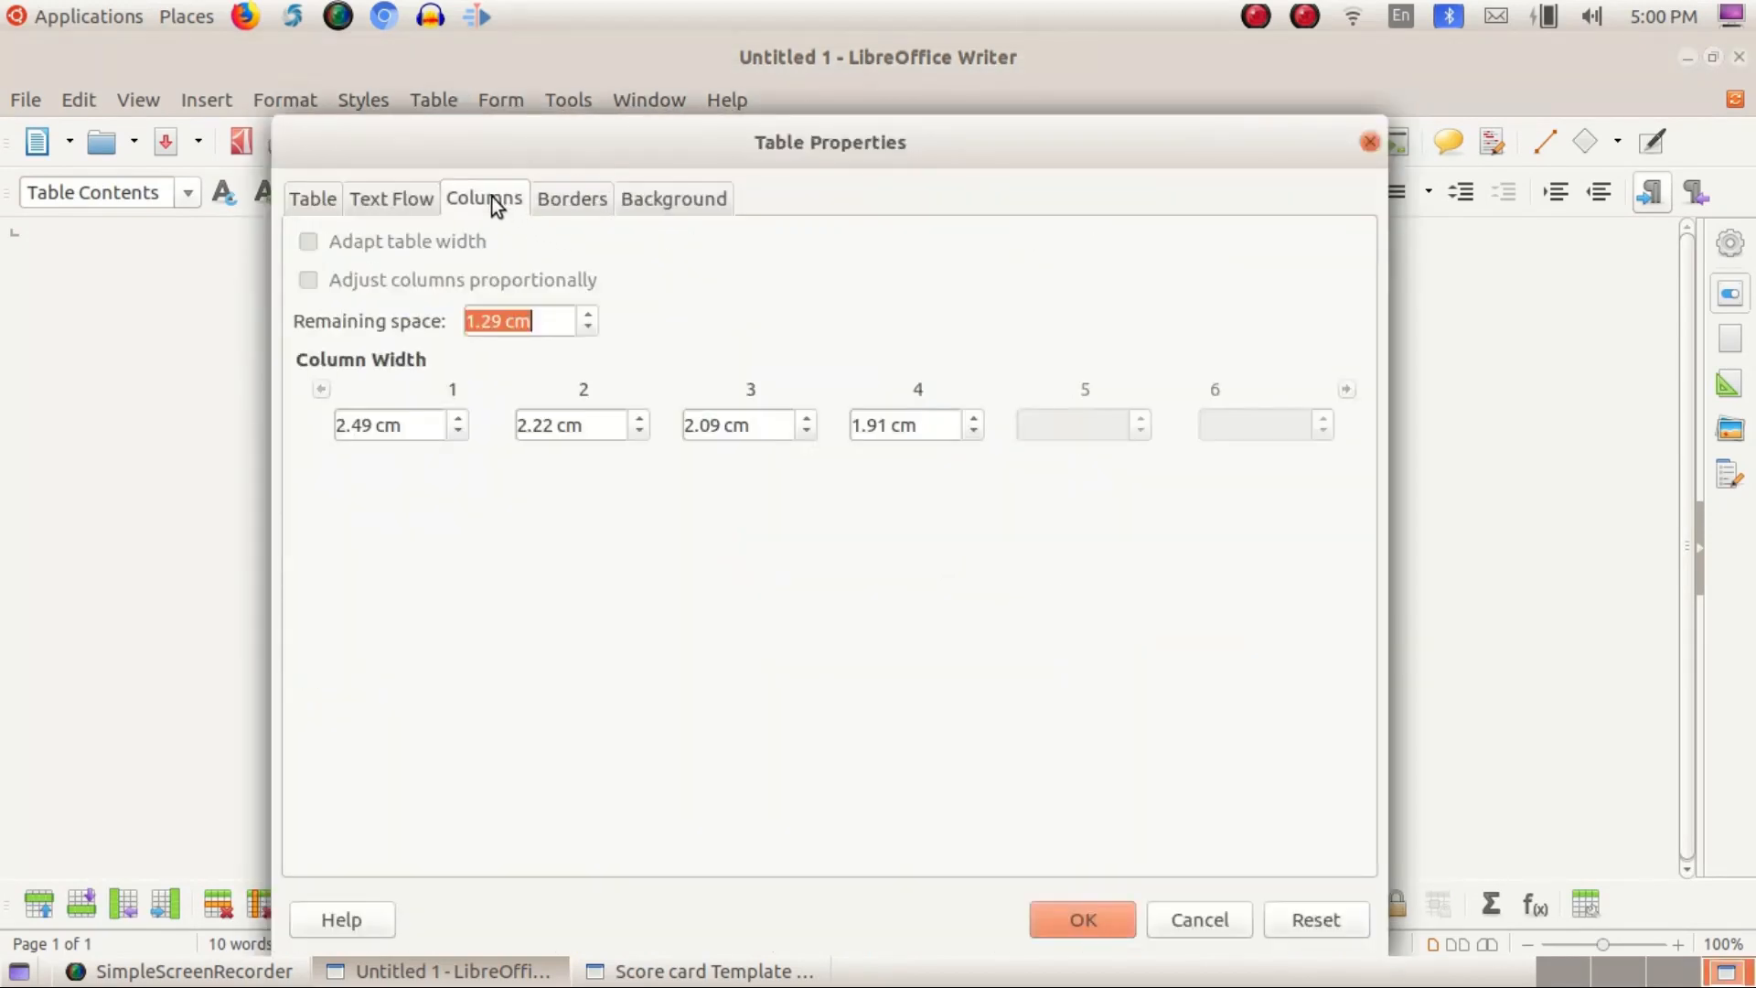
left_click(678, 213)
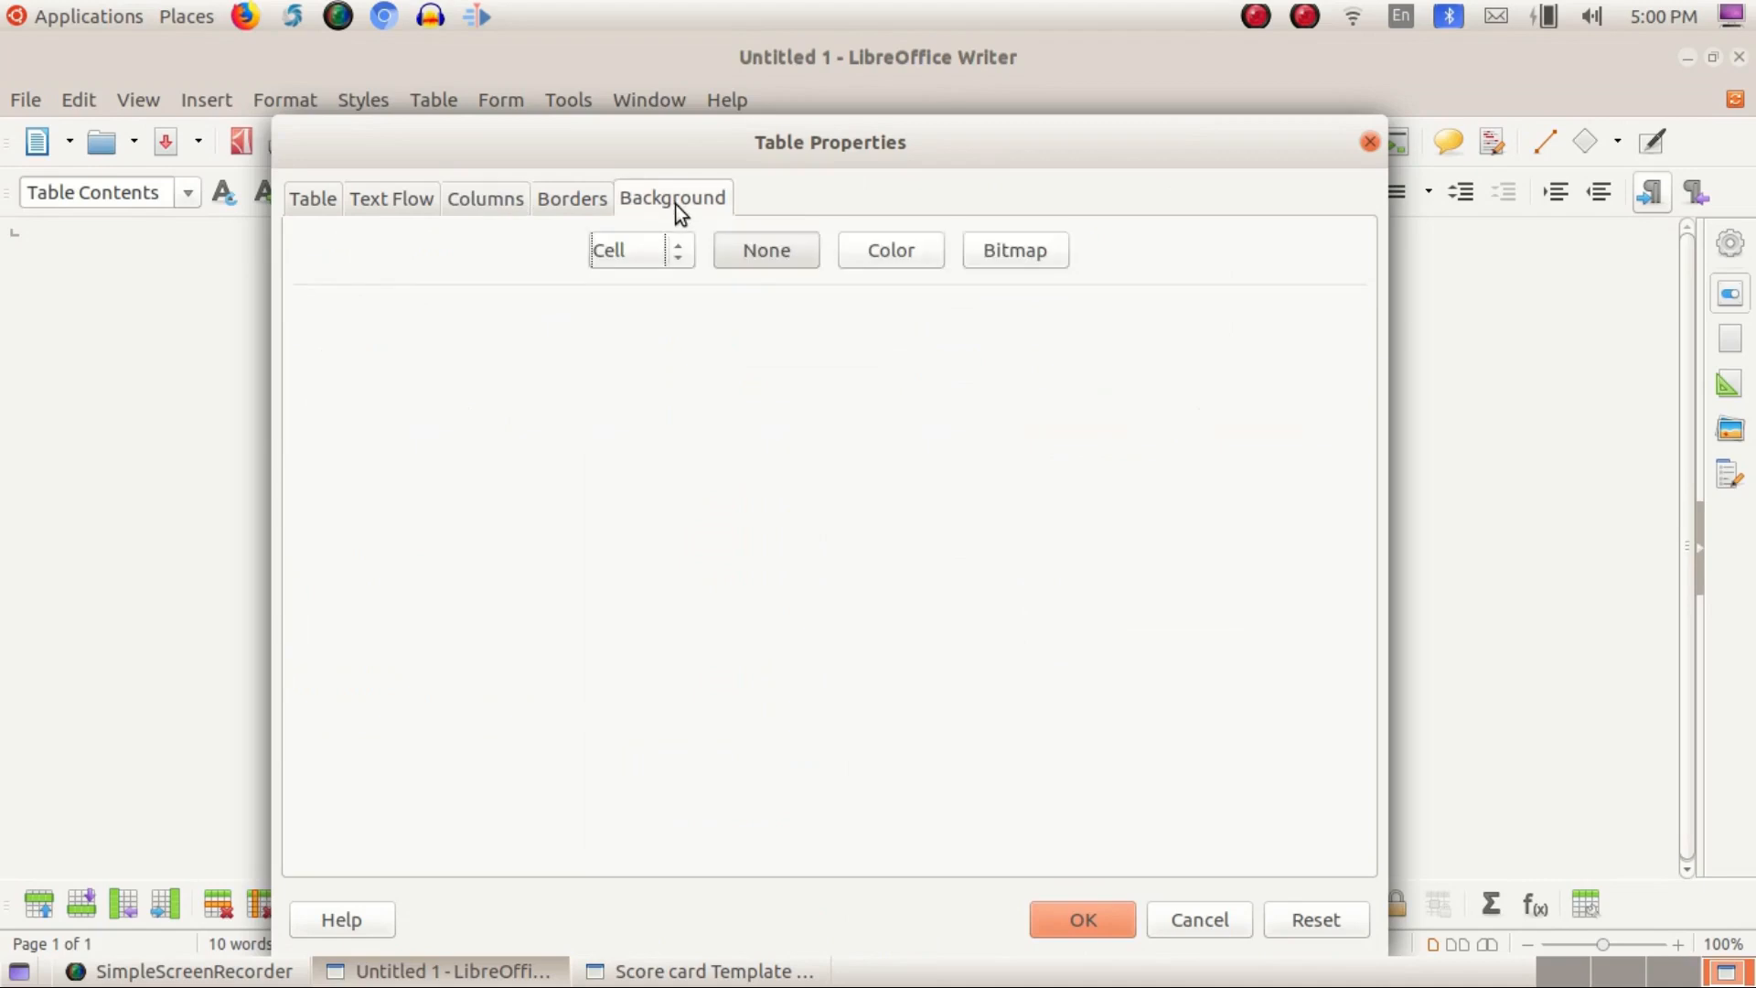
left_click(879, 249)
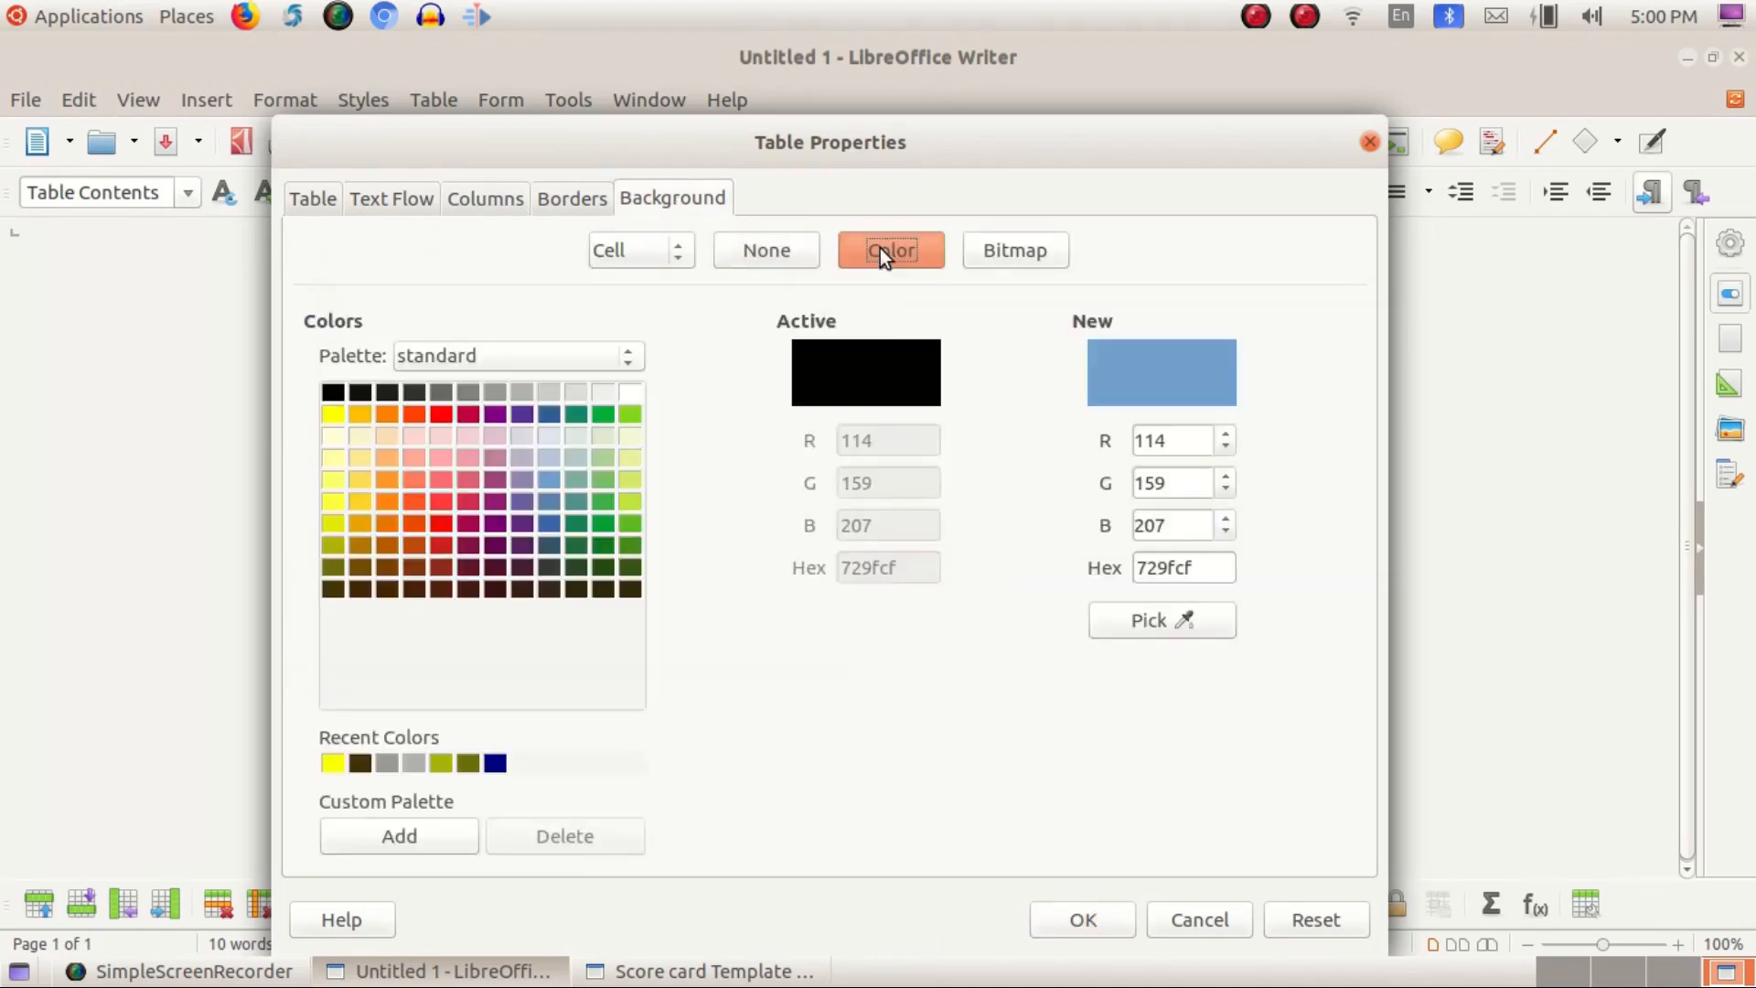
left_click(335, 589)
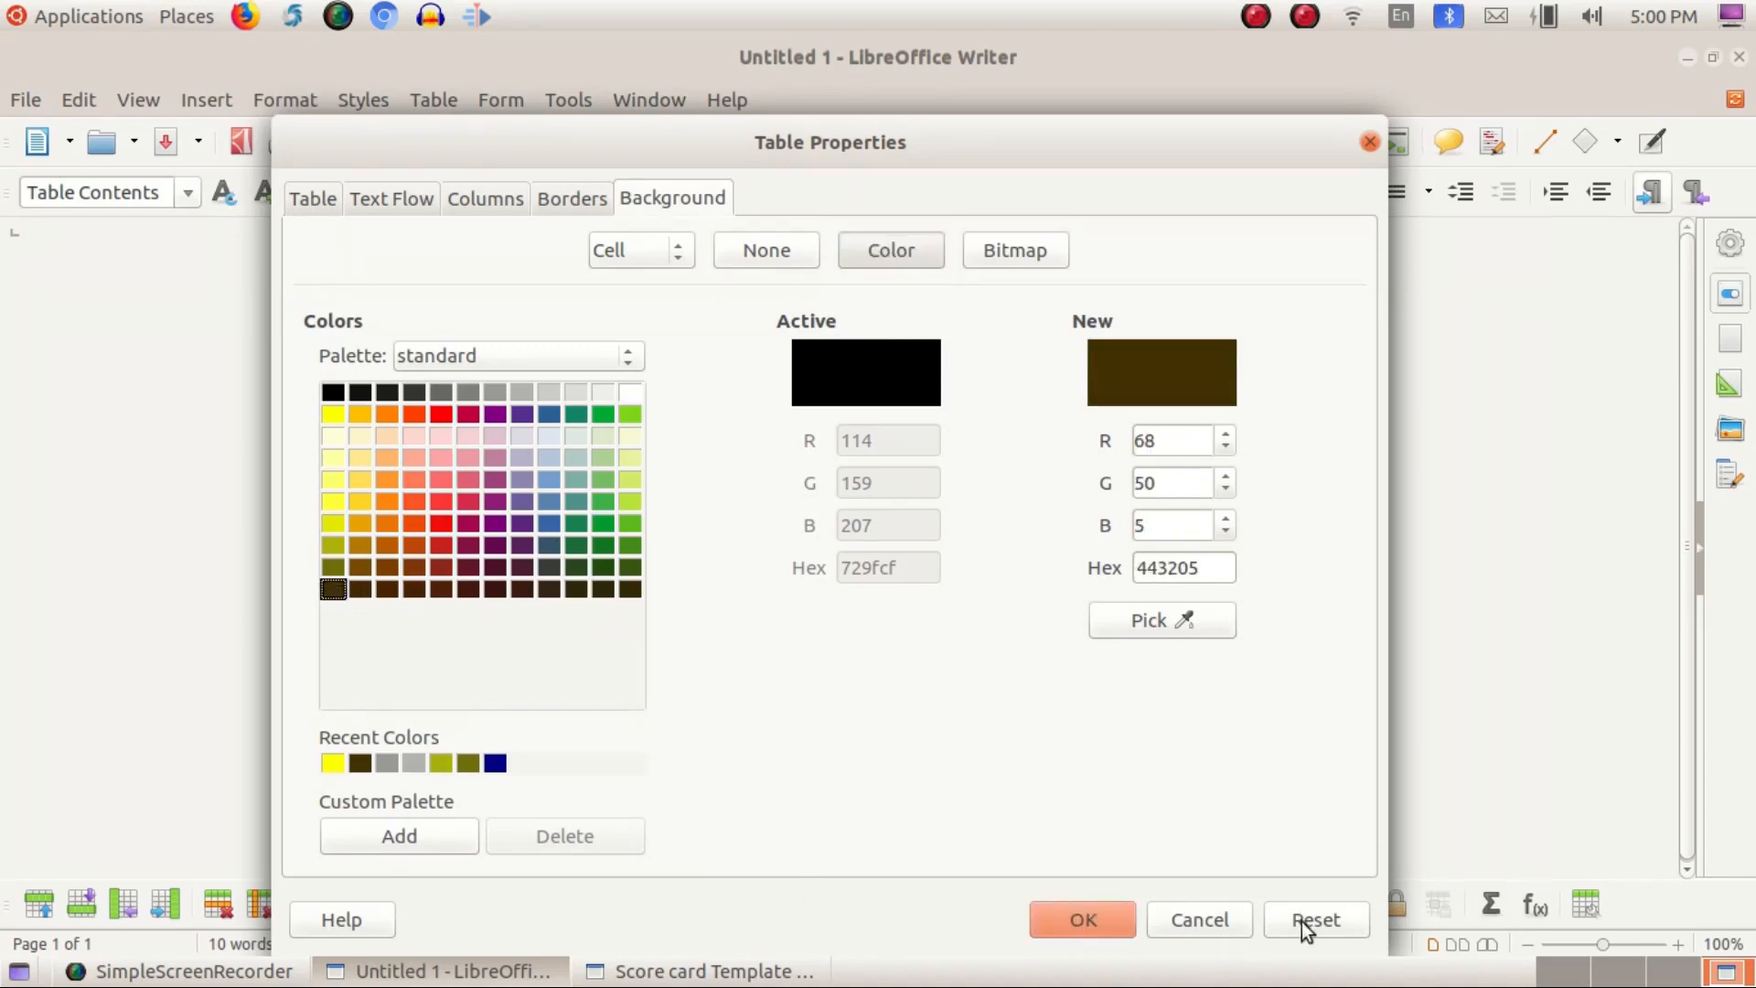
left_click(1082, 921)
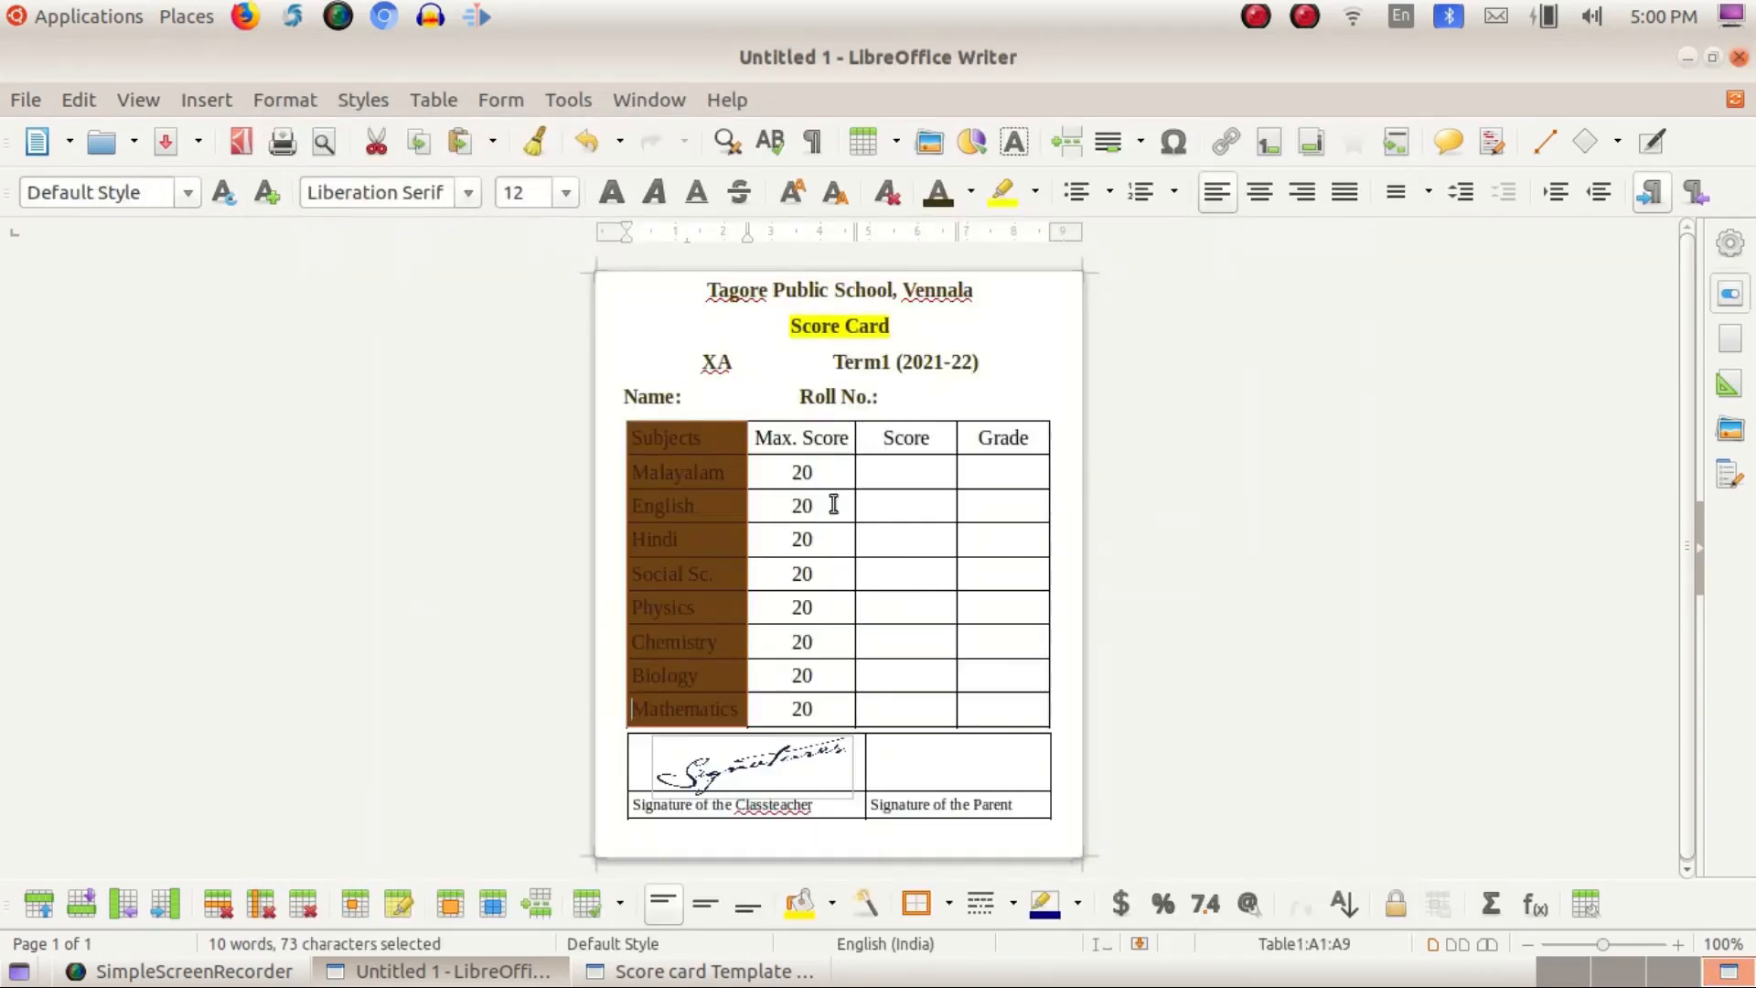
Step: Fill the Max. Score, Score and Grade header cells with the dark brown background colour 443205
left_click_drag(1025, 438, 751, 438)
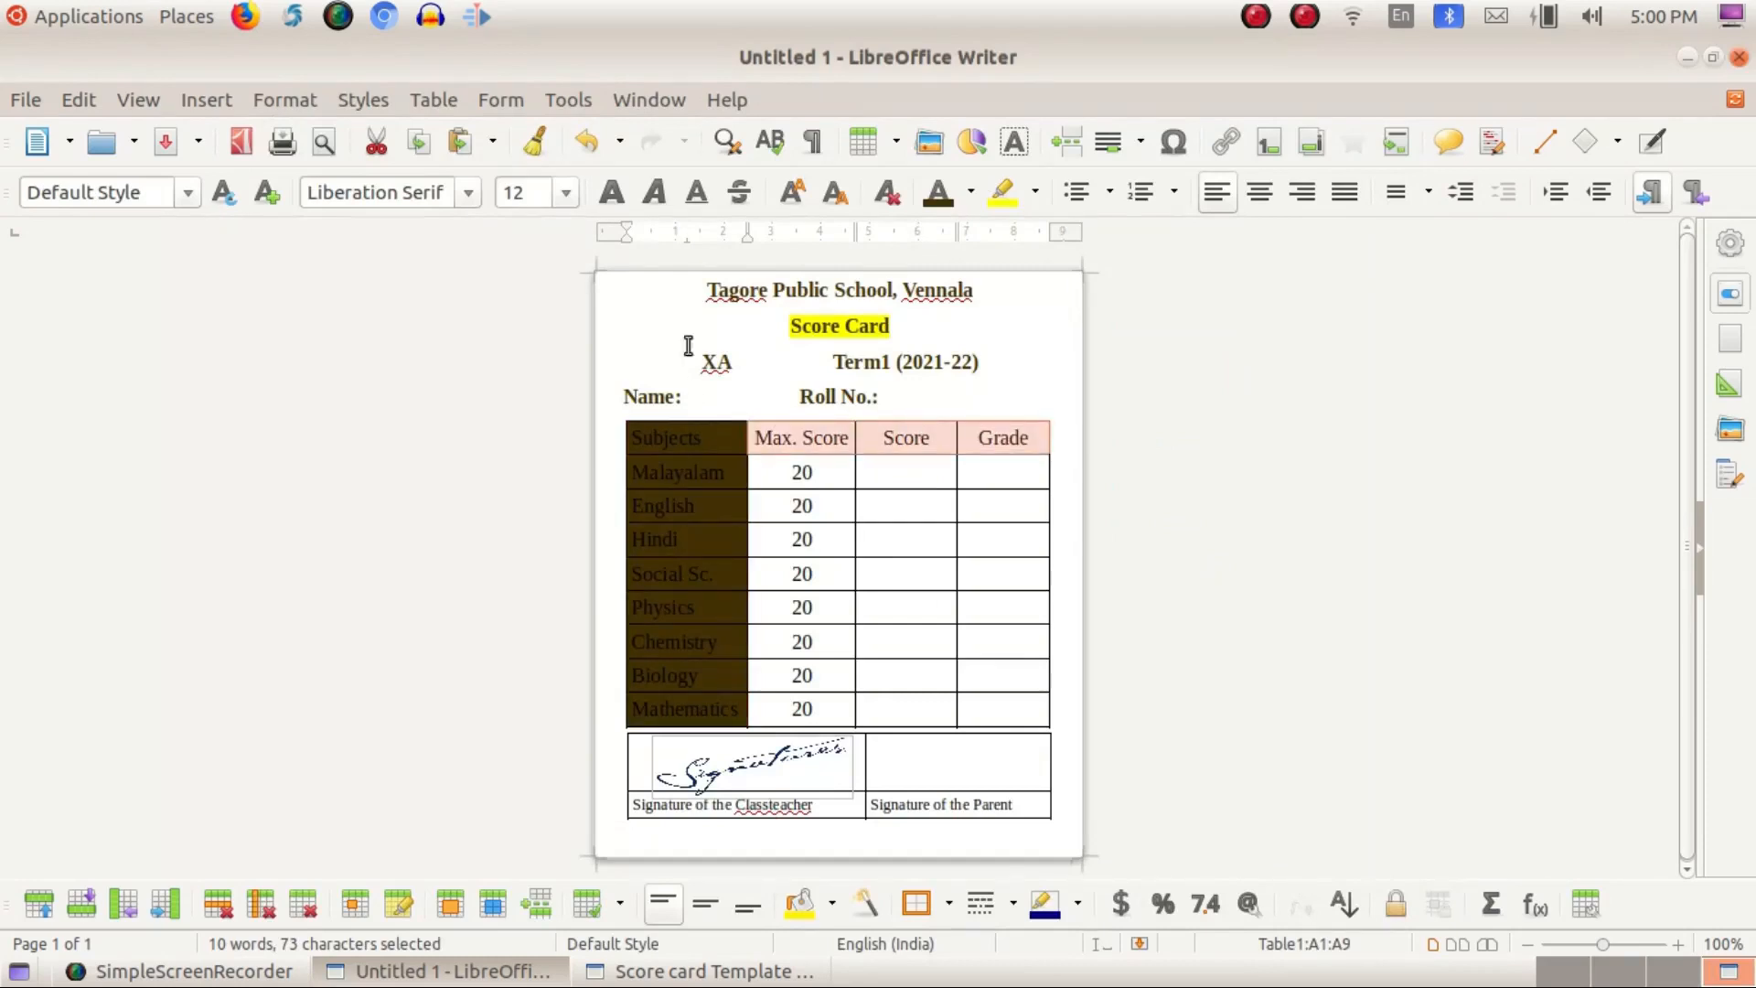
left_click(430, 100)
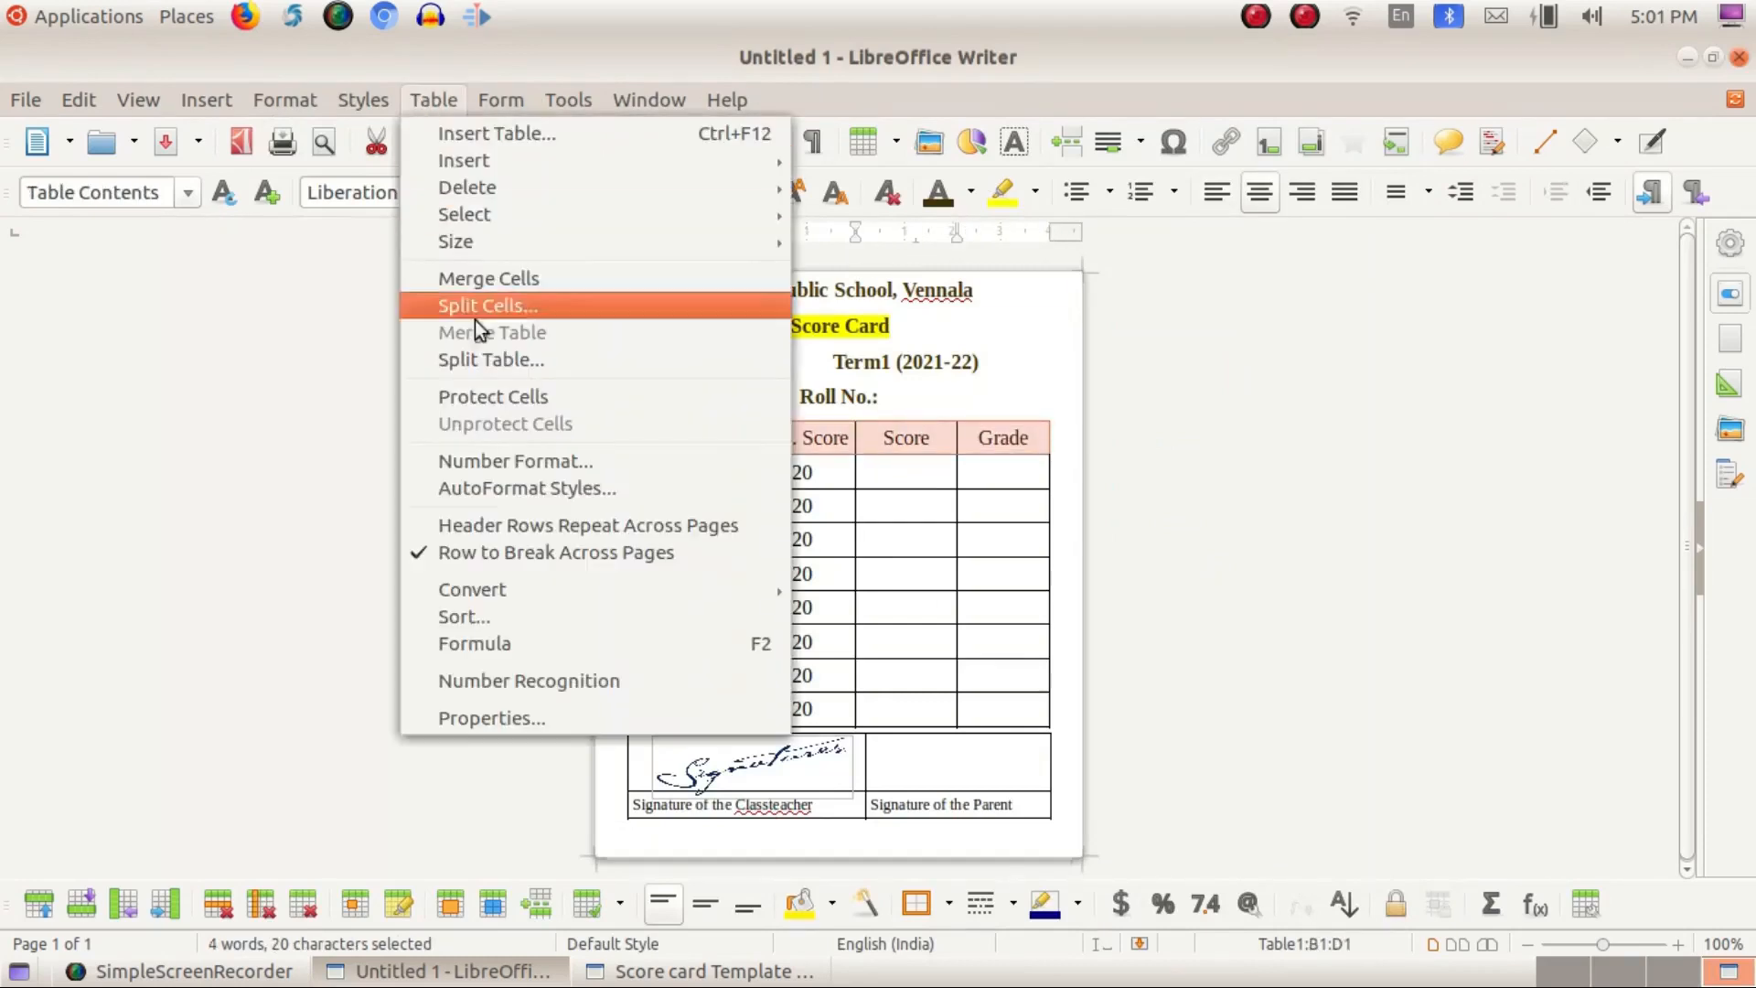
left_click(544, 716)
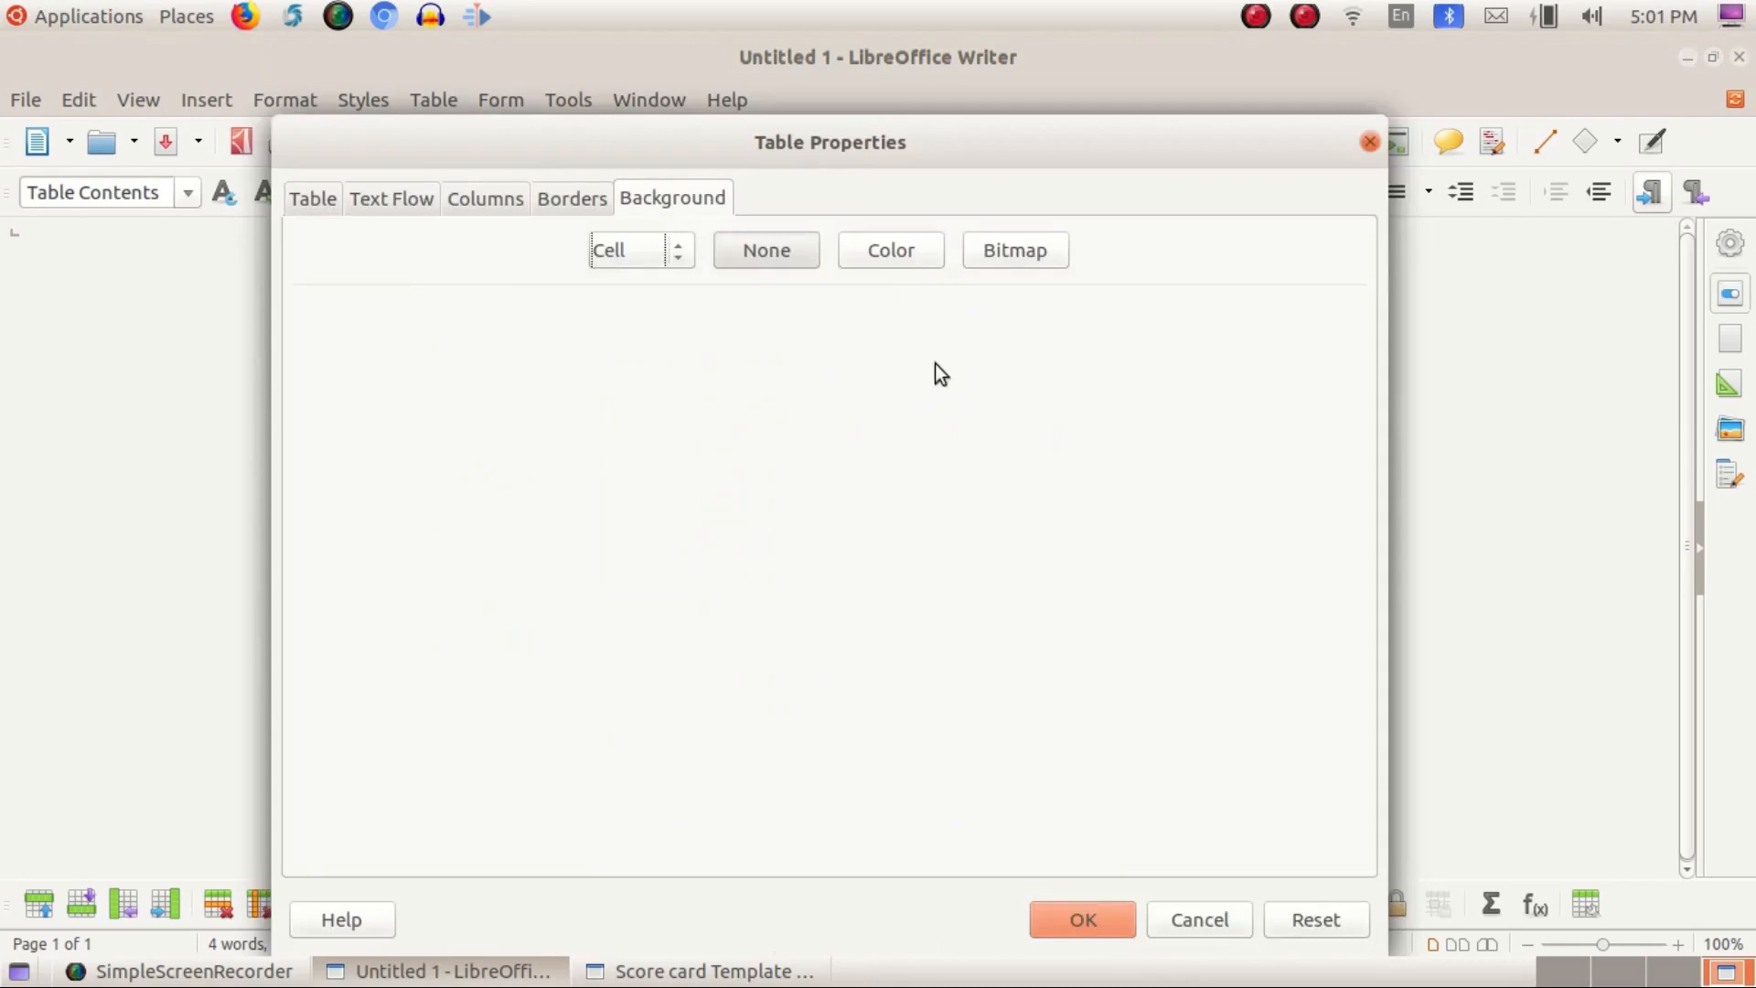
left_click(908, 262)
left_click(335, 588)
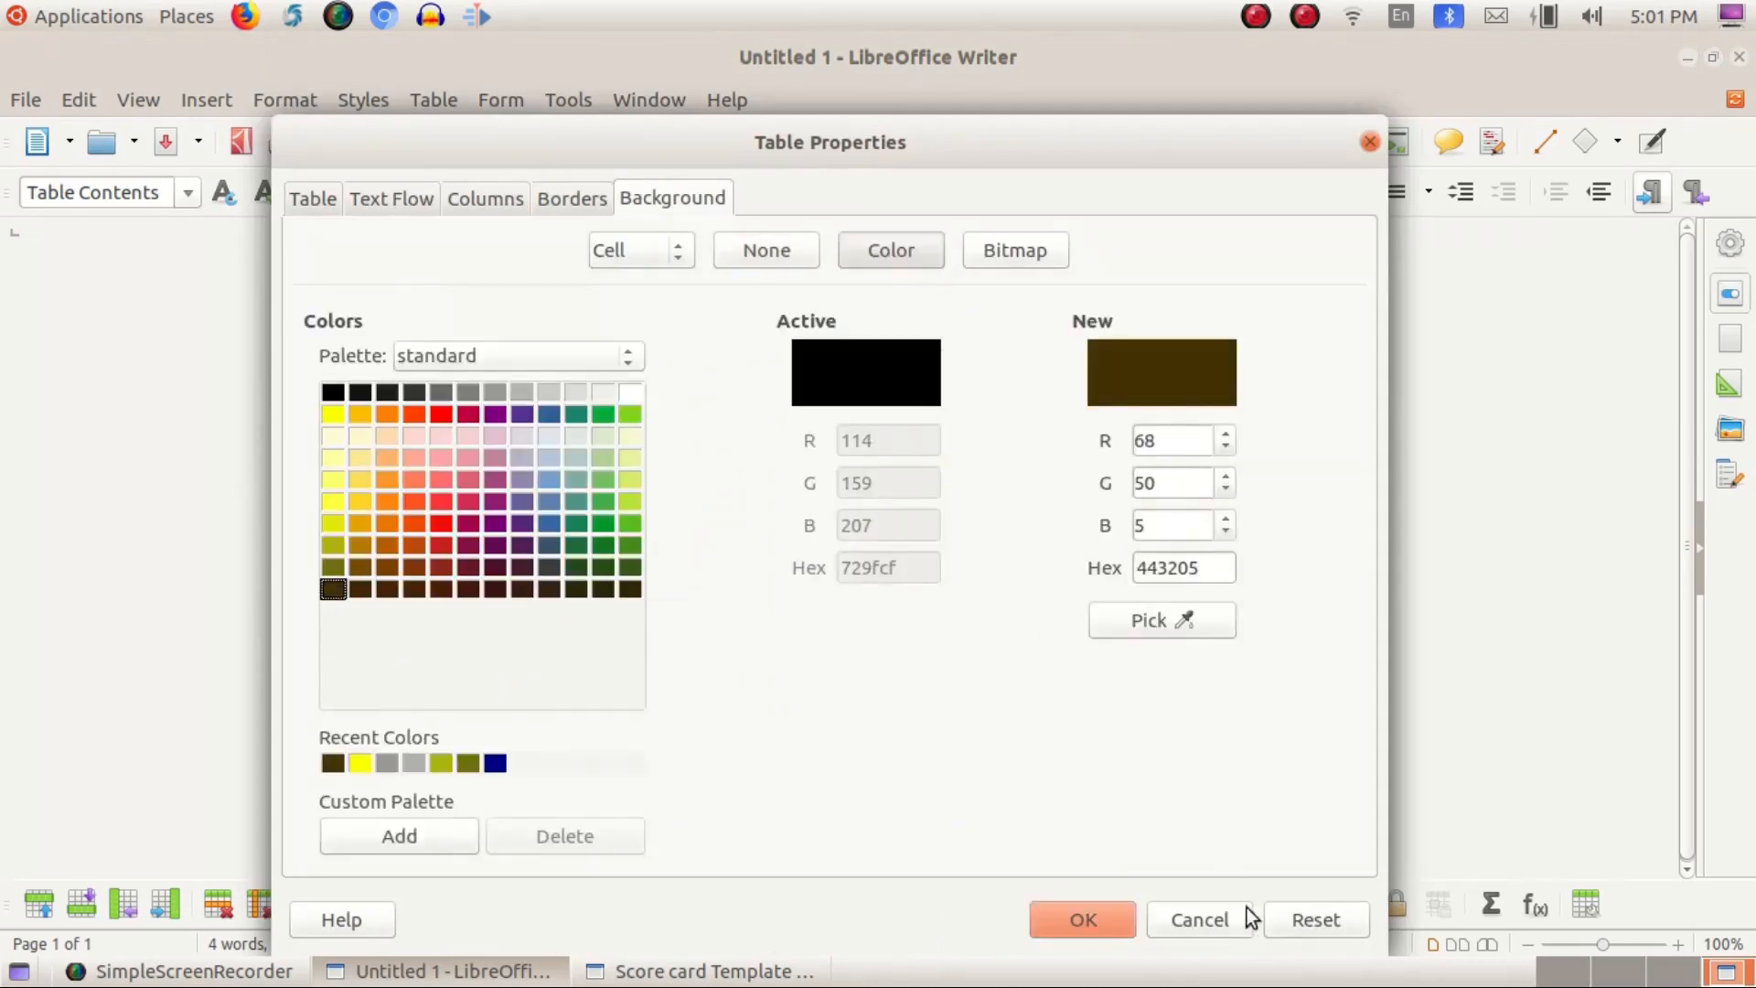
left_click(1097, 919)
Step: Fill the cells below the Max. Score, Score and Grade headers with the olive background colour acb20c
left_click_drag(771, 465, 1003, 707)
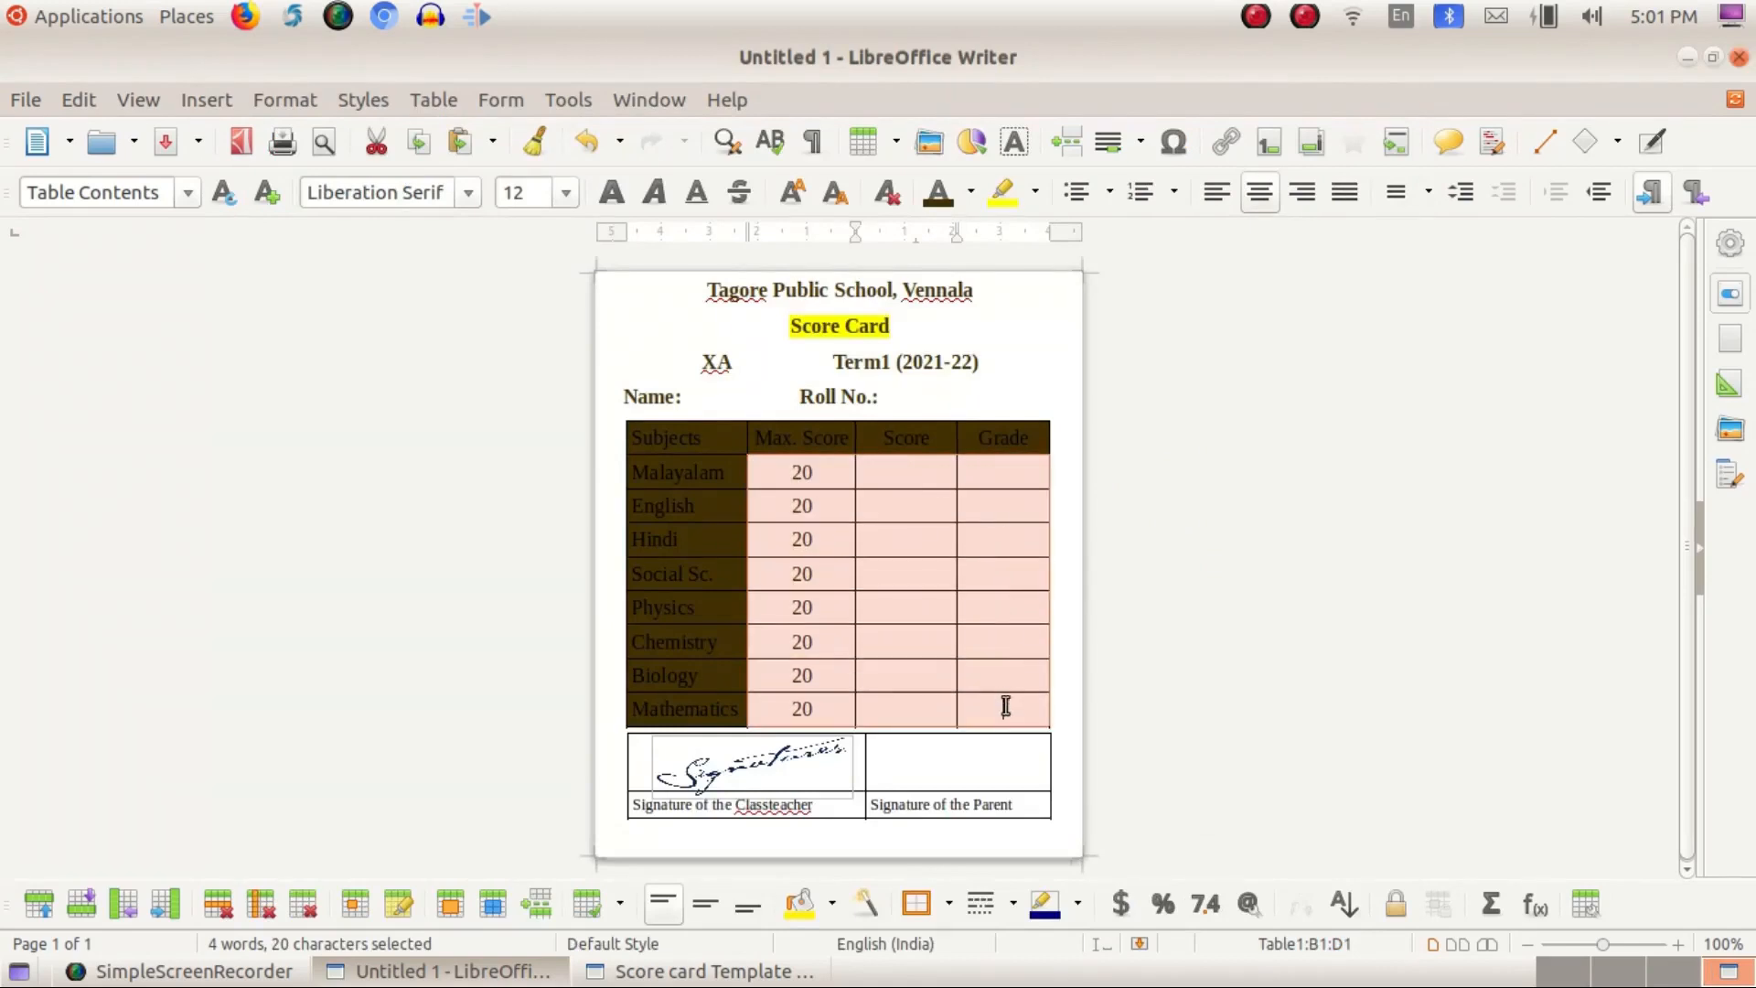
left_click(434, 99)
left_click(540, 717)
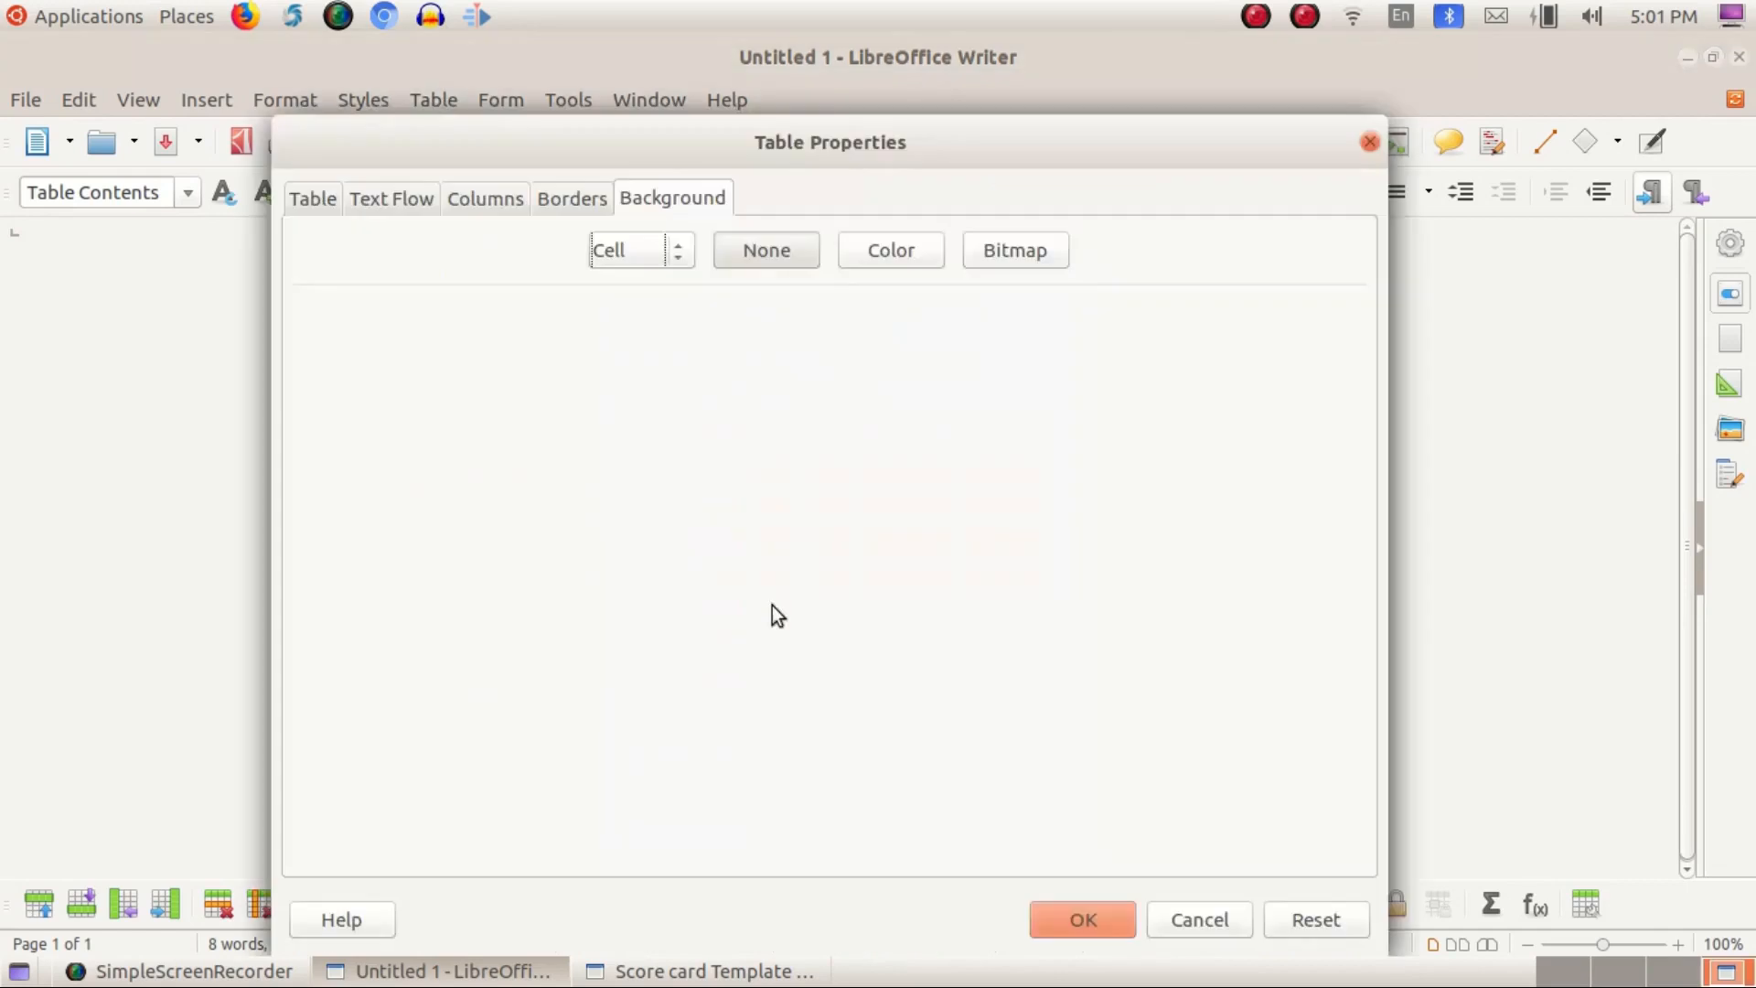
left_click(891, 250)
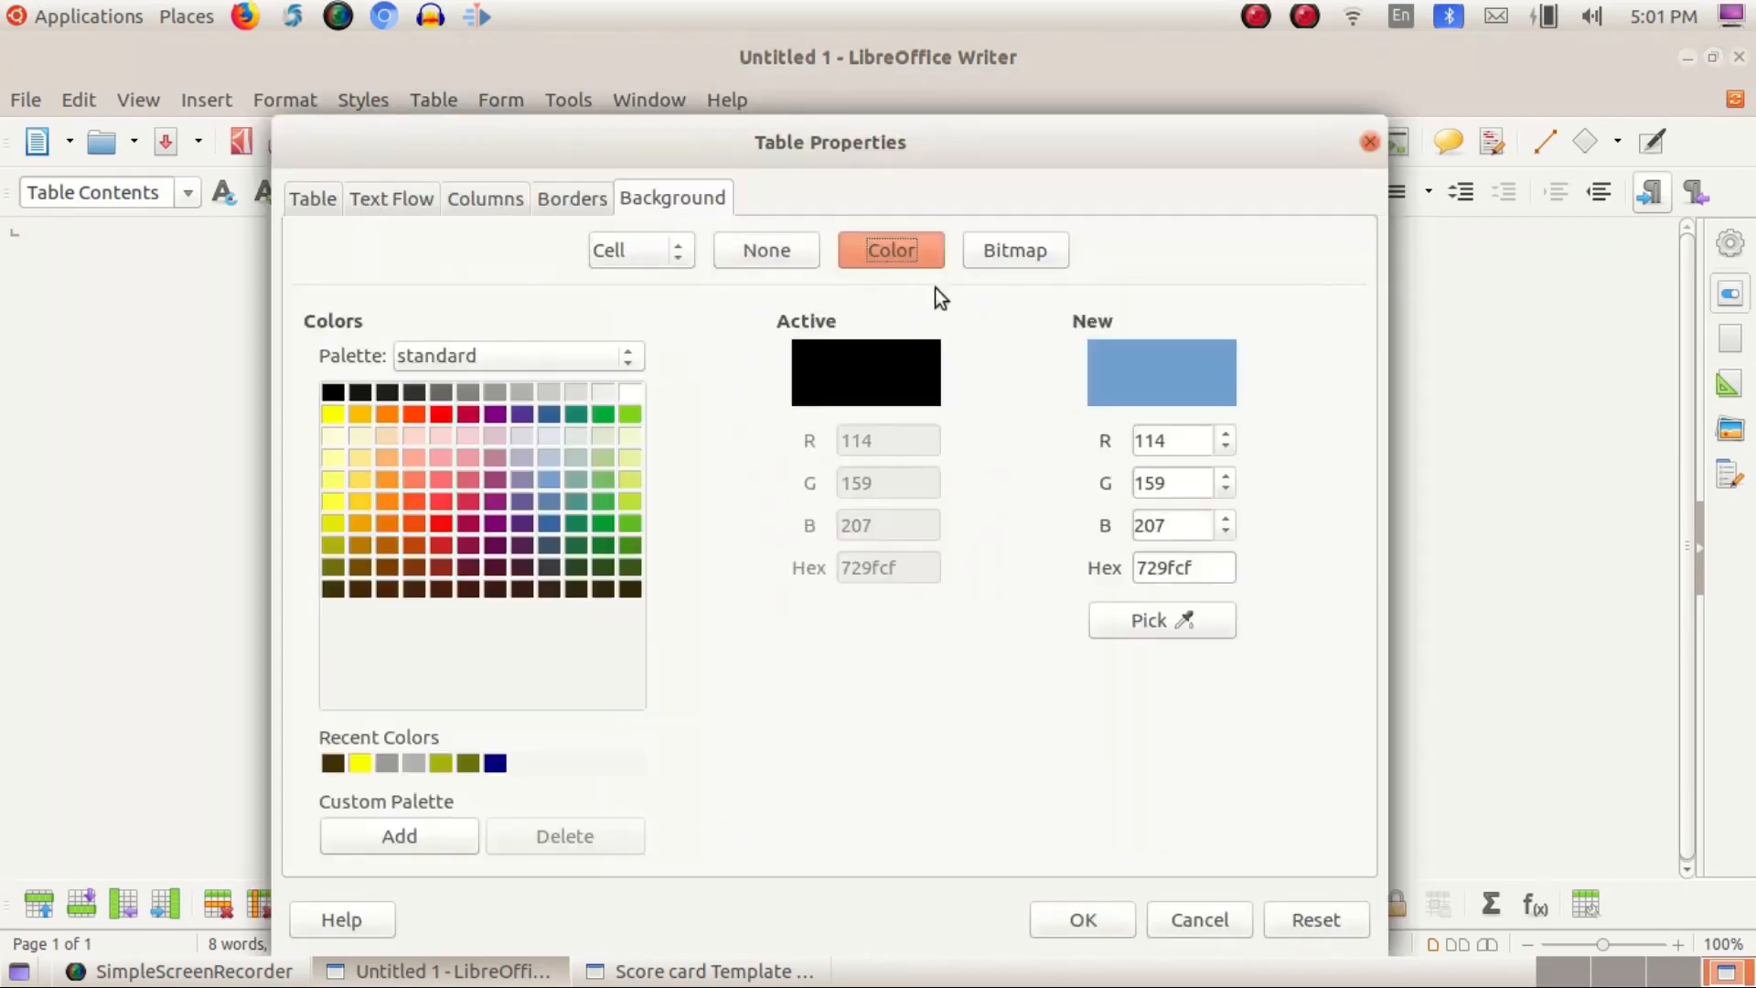
left_click(333, 546)
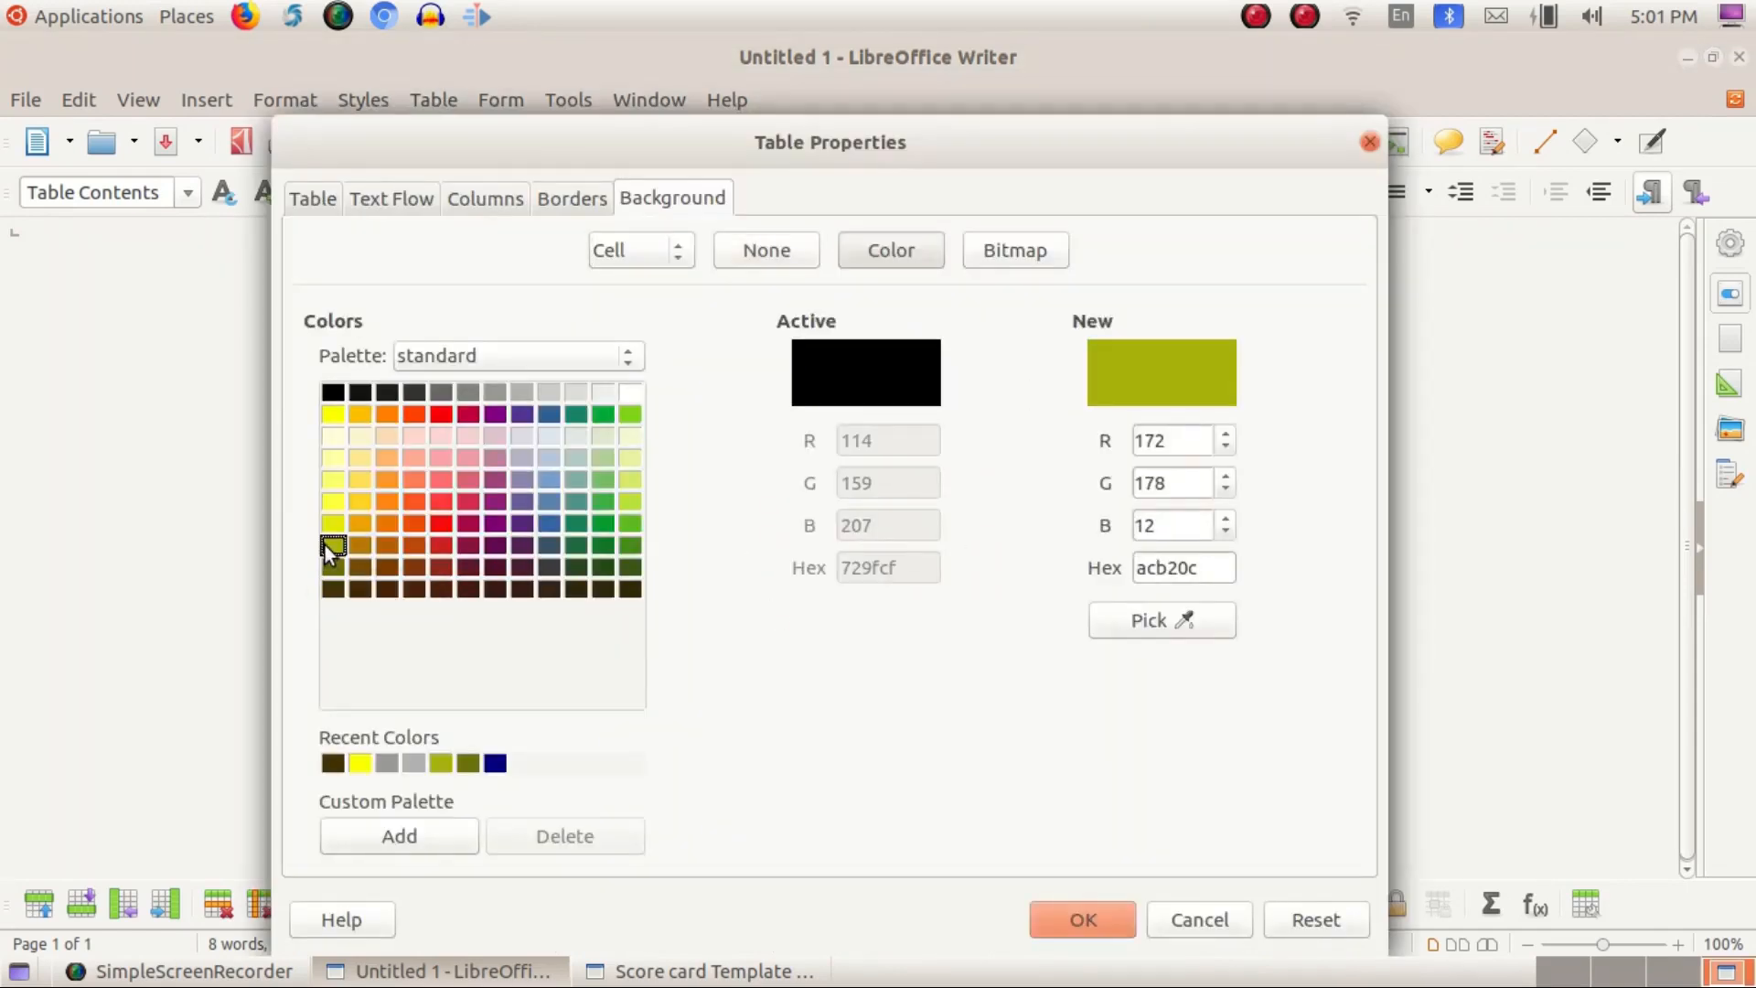
left_click(1101, 919)
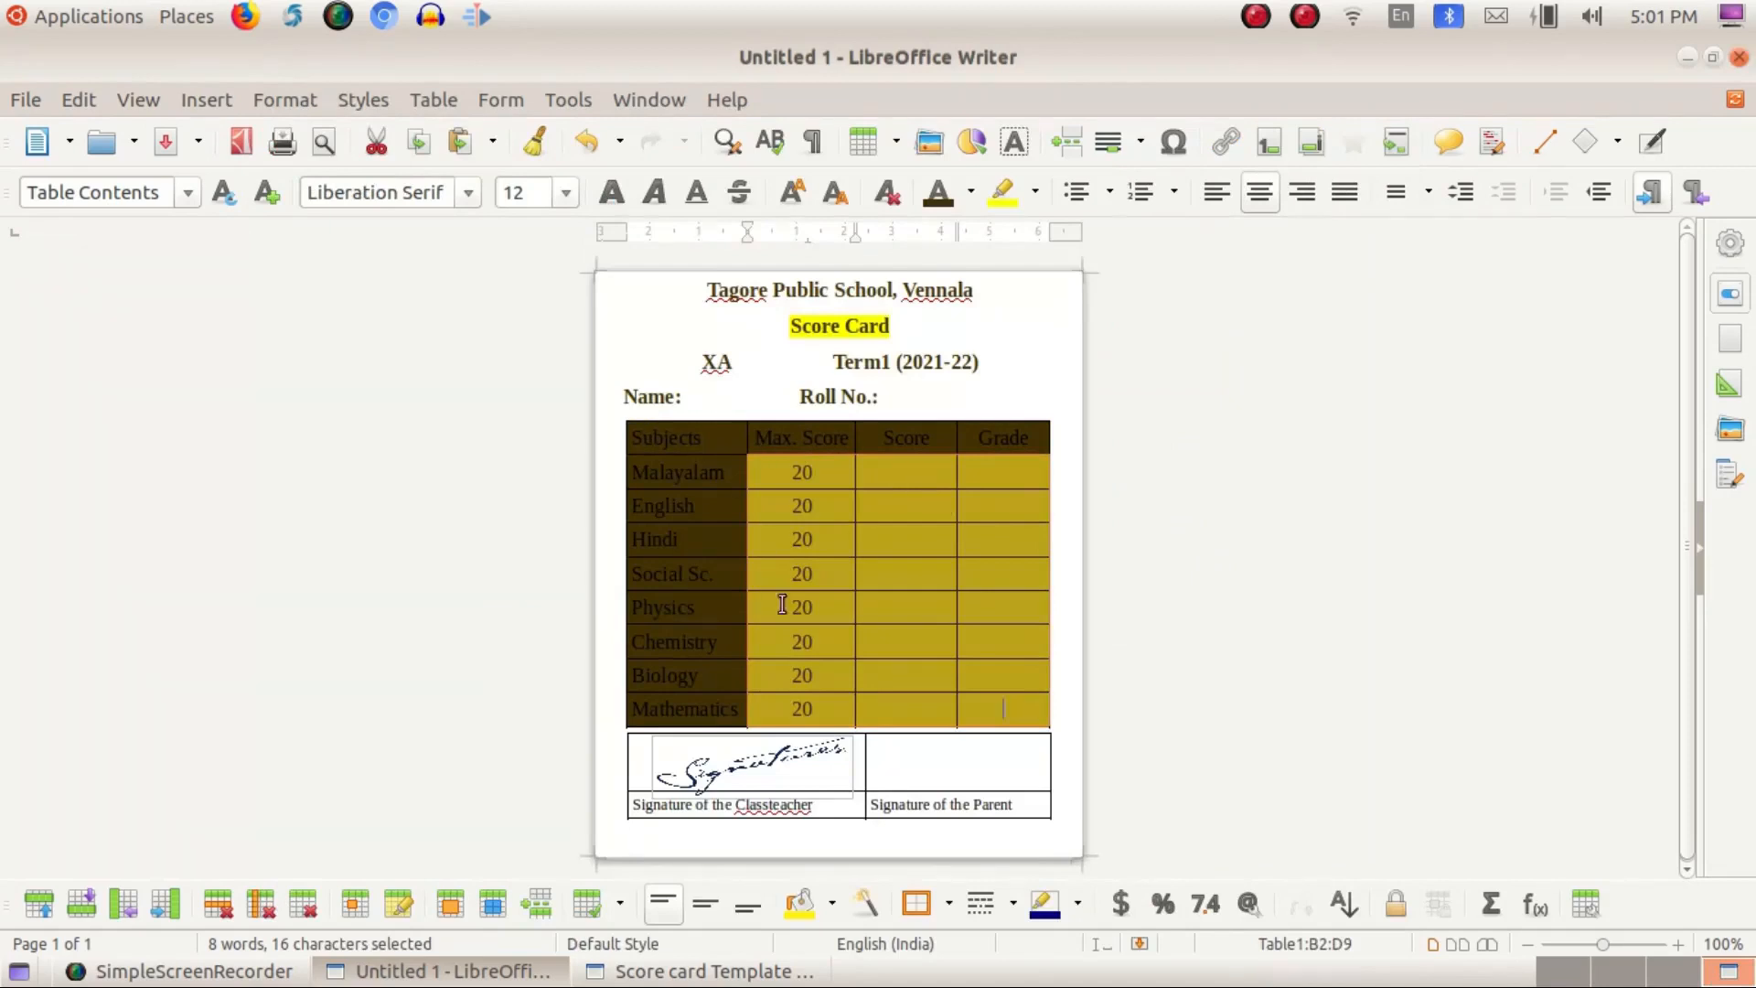
Step: Set the font colour of the Subjects column and of the whole header row in the subject table to white
left_click_drag(714, 706, 631, 446)
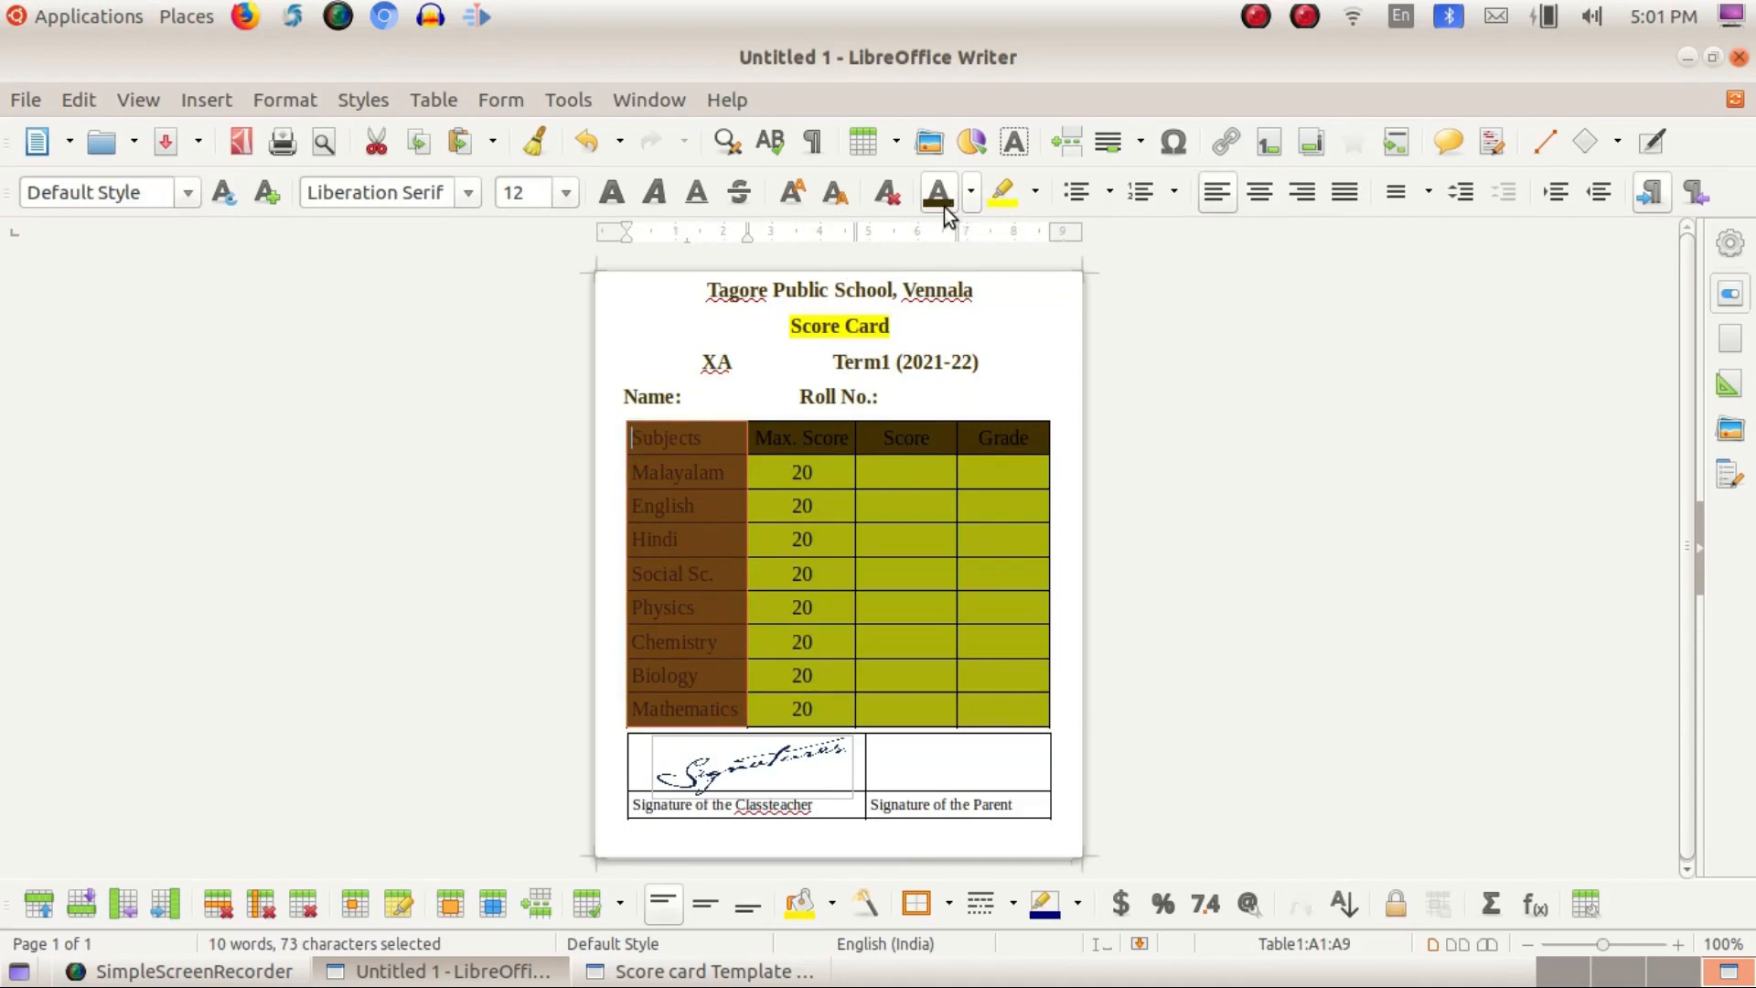
left_click(971, 194)
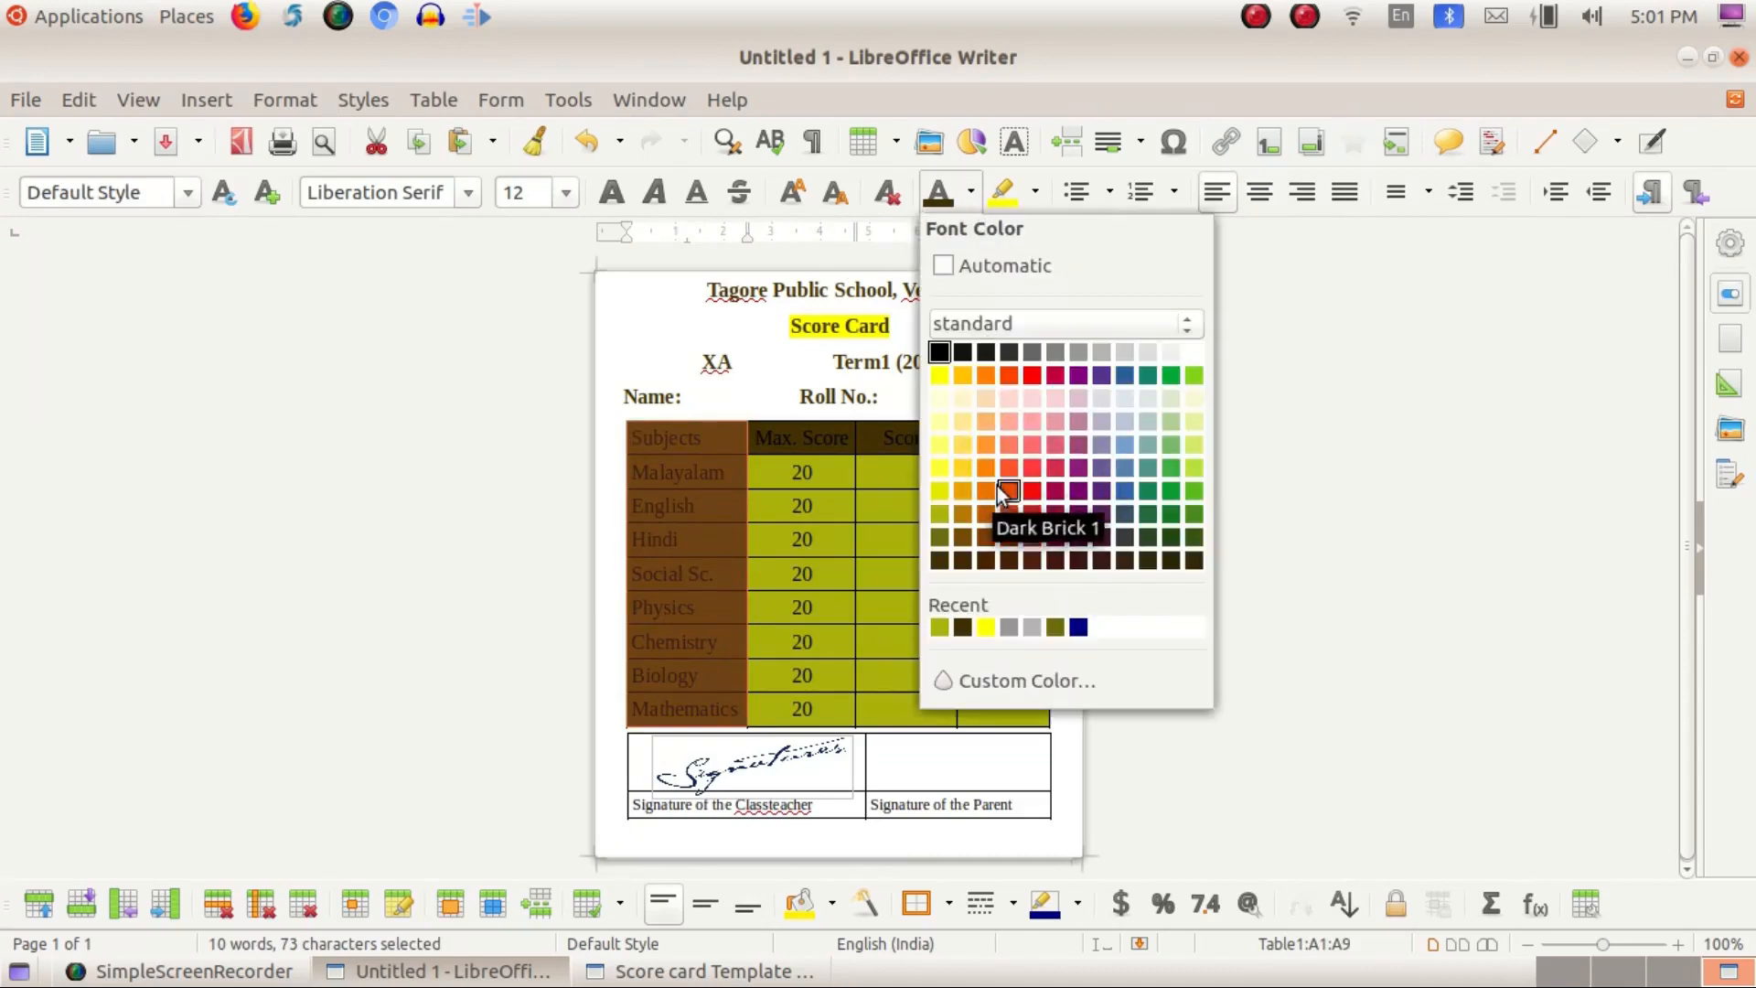
left_click(1193, 352)
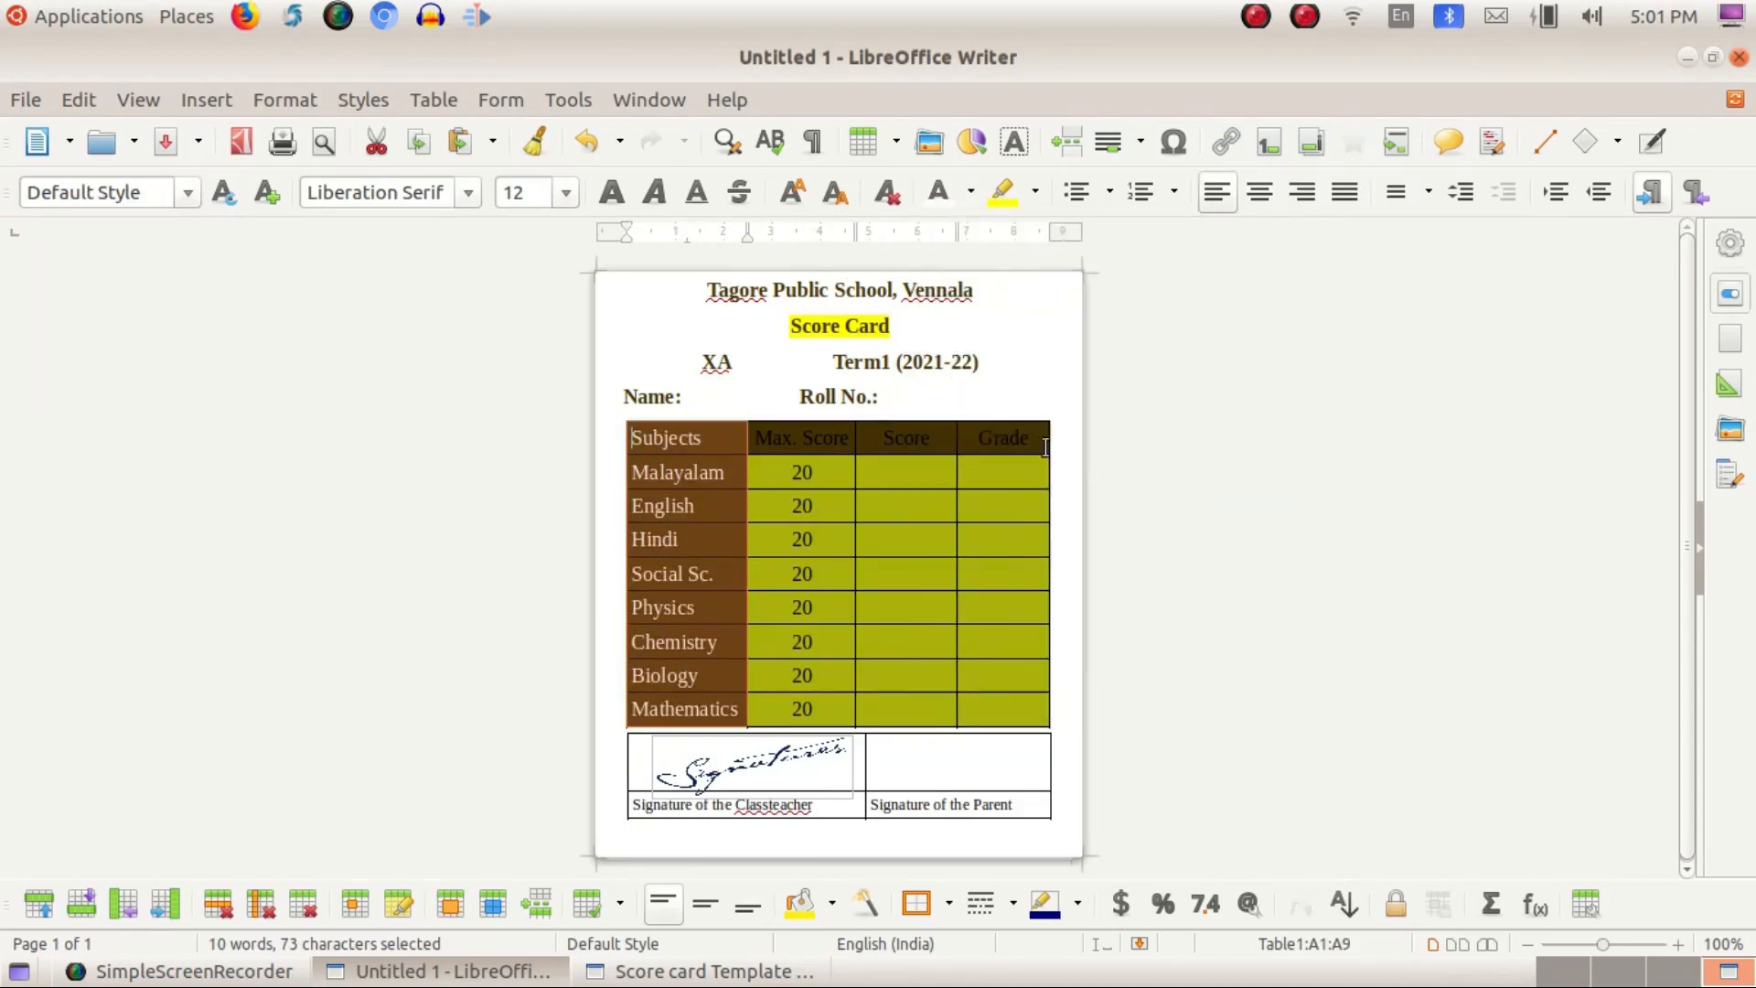
left_click(787, 438)
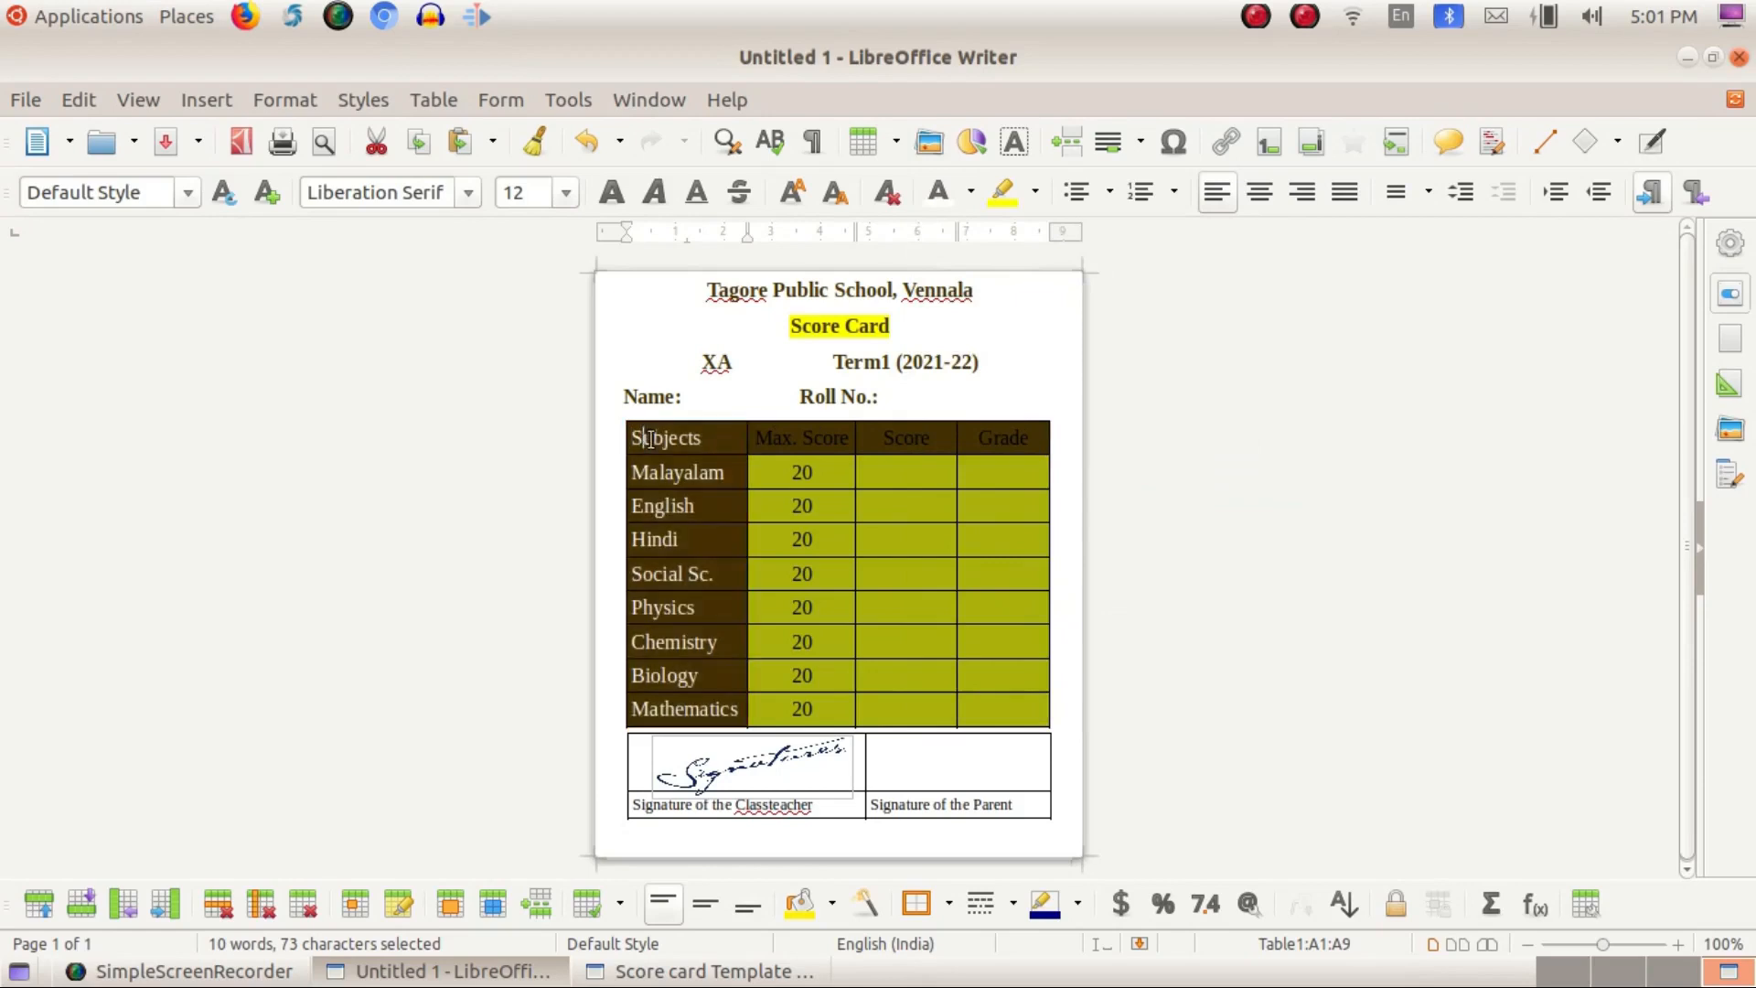
left_click_drag(791, 440, 1077, 451)
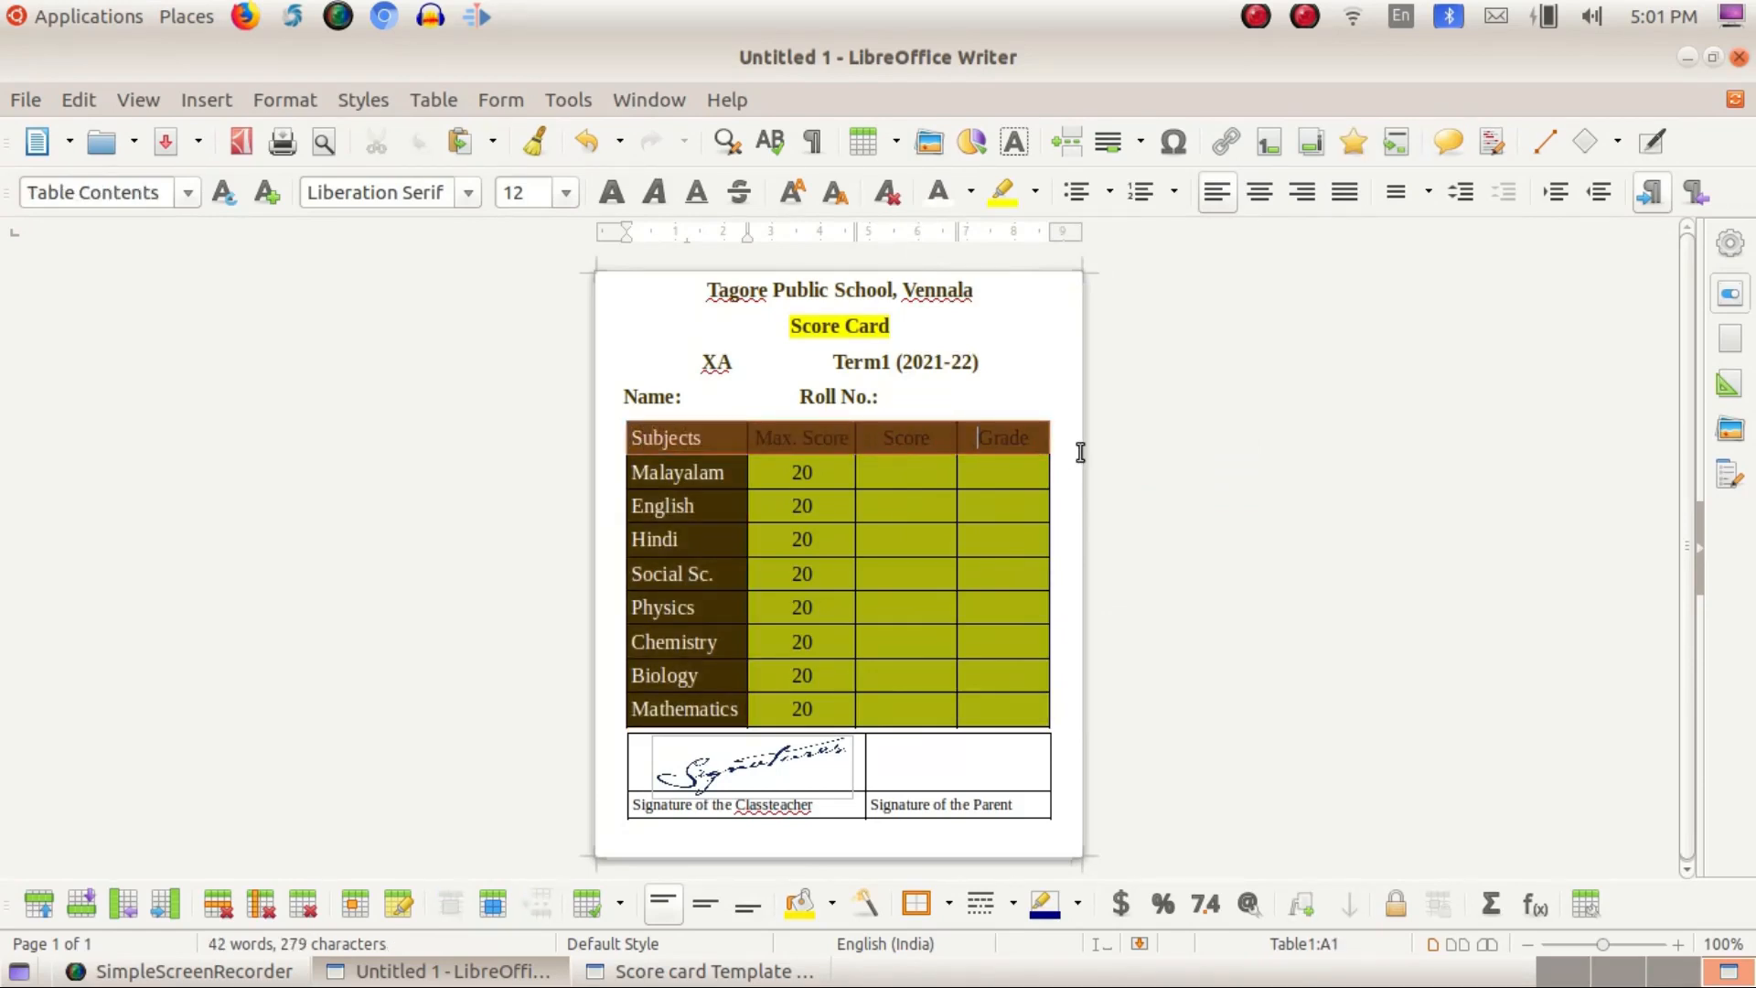
left_click(970, 194)
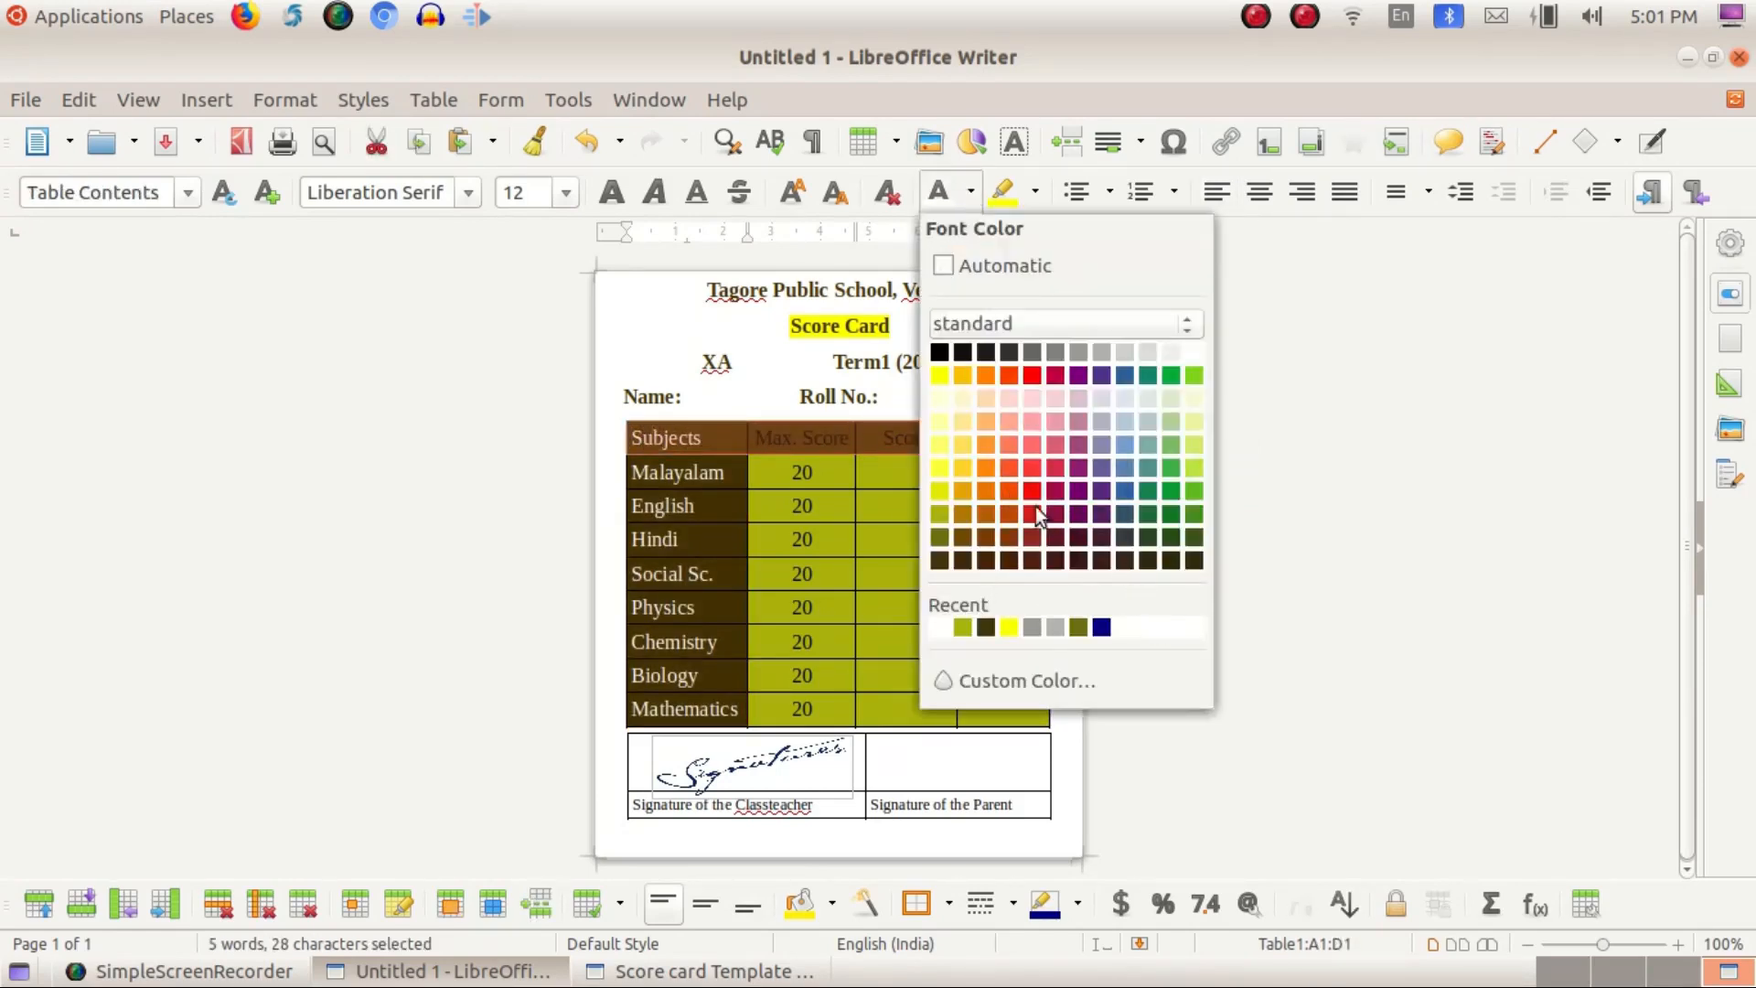
left_click(1193, 352)
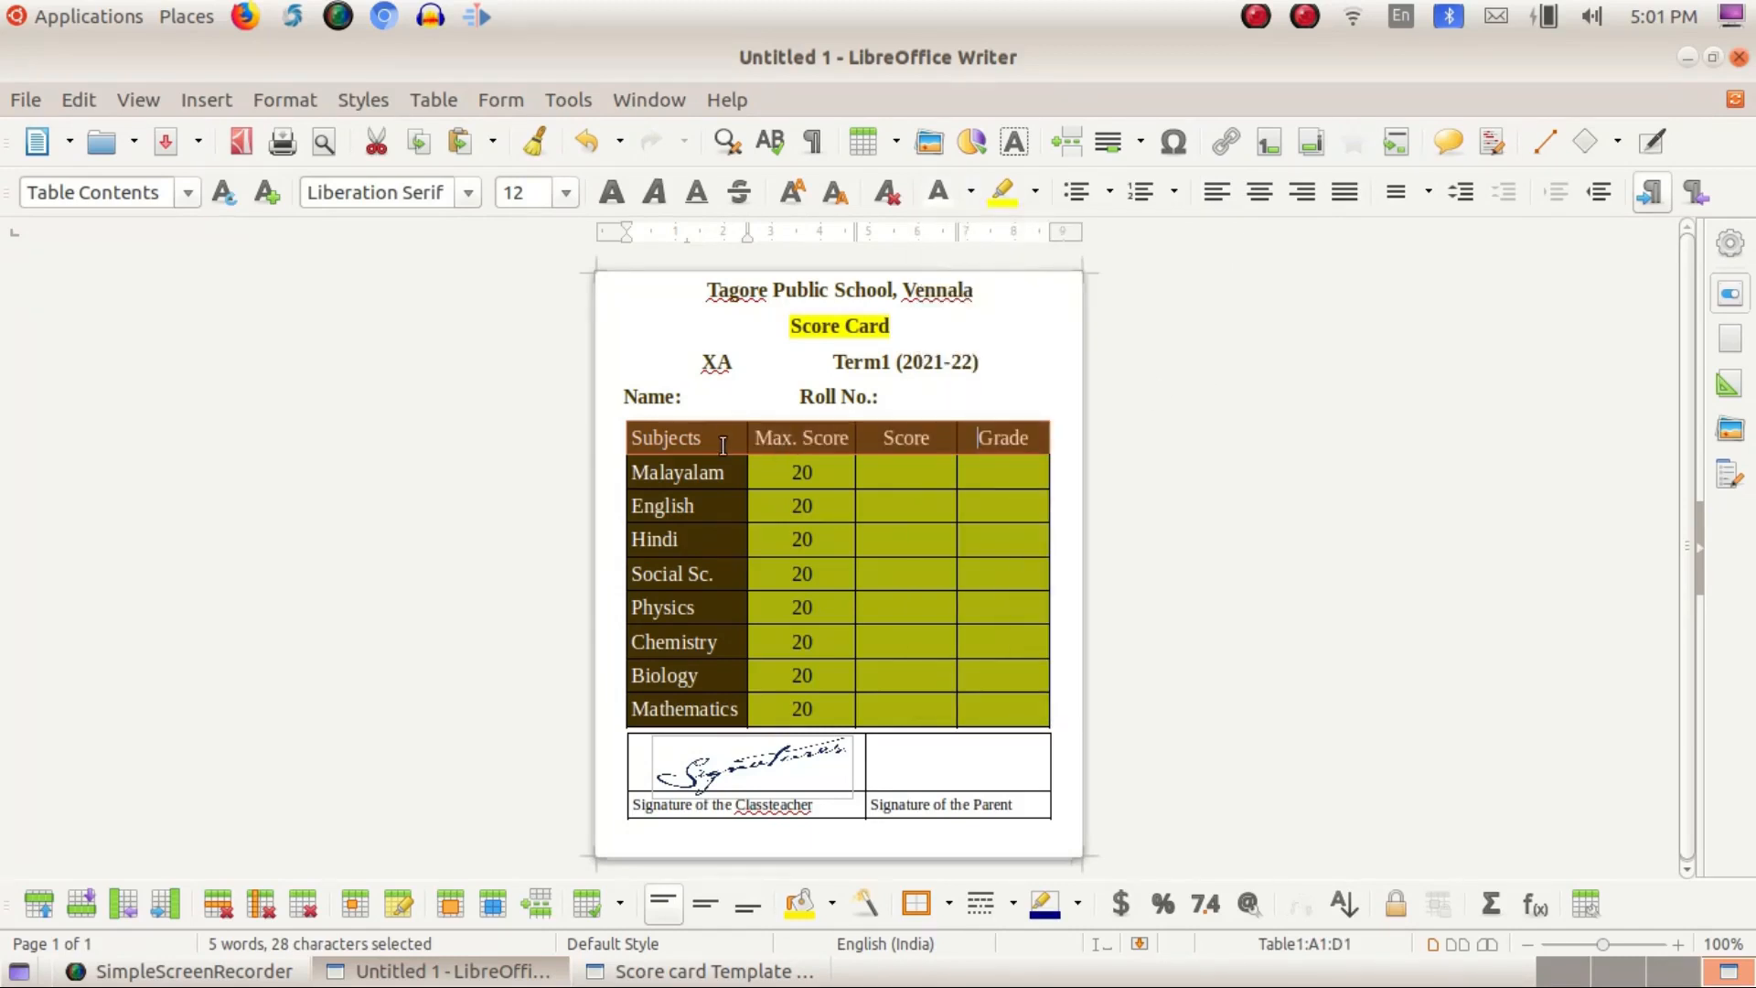
Step: Make the text in all cells of the subject table bold
left_click(804, 507)
left_click_drag(1011, 717, 602, 443)
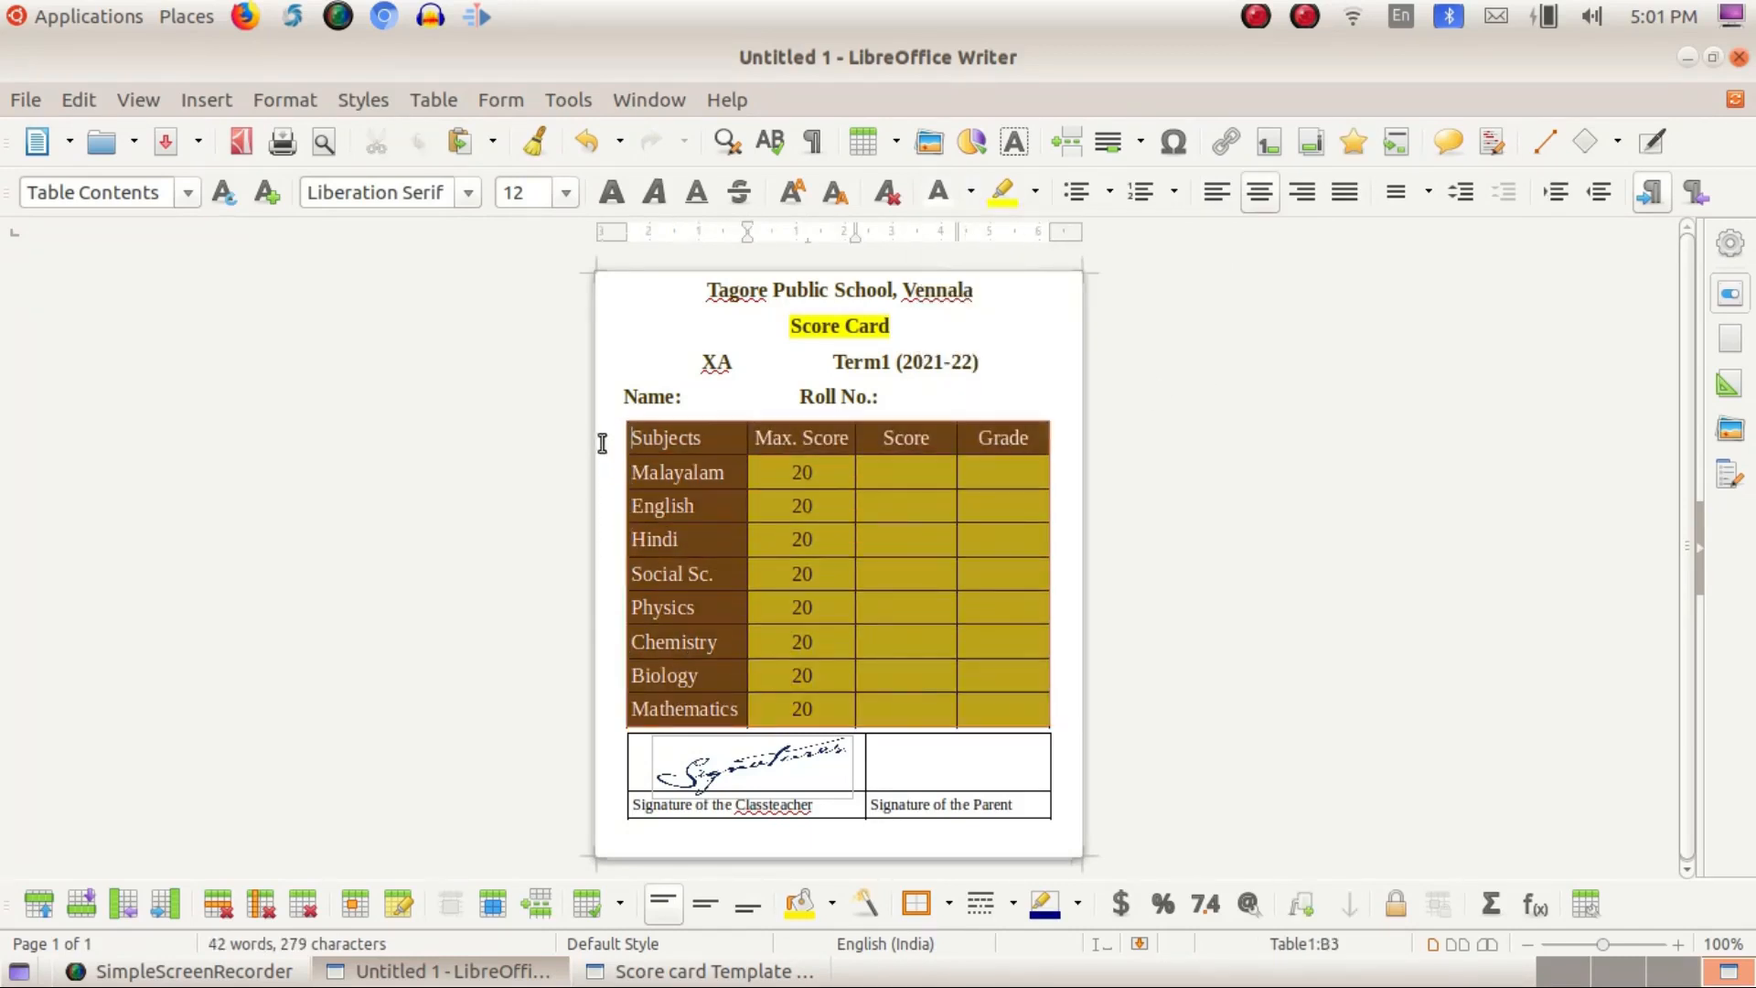
left_click(611, 192)
left_click(1003, 472)
Step: Fill the two signature label cells in the signature table's lower row with the dark brown background colour 443205
mouse_move(987, 805)
left_mouse_down()
mouse_move(766, 777)
mouse_move(783, 803)
left_mouse_up()
left_click(895, 205)
left_click(455, 101)
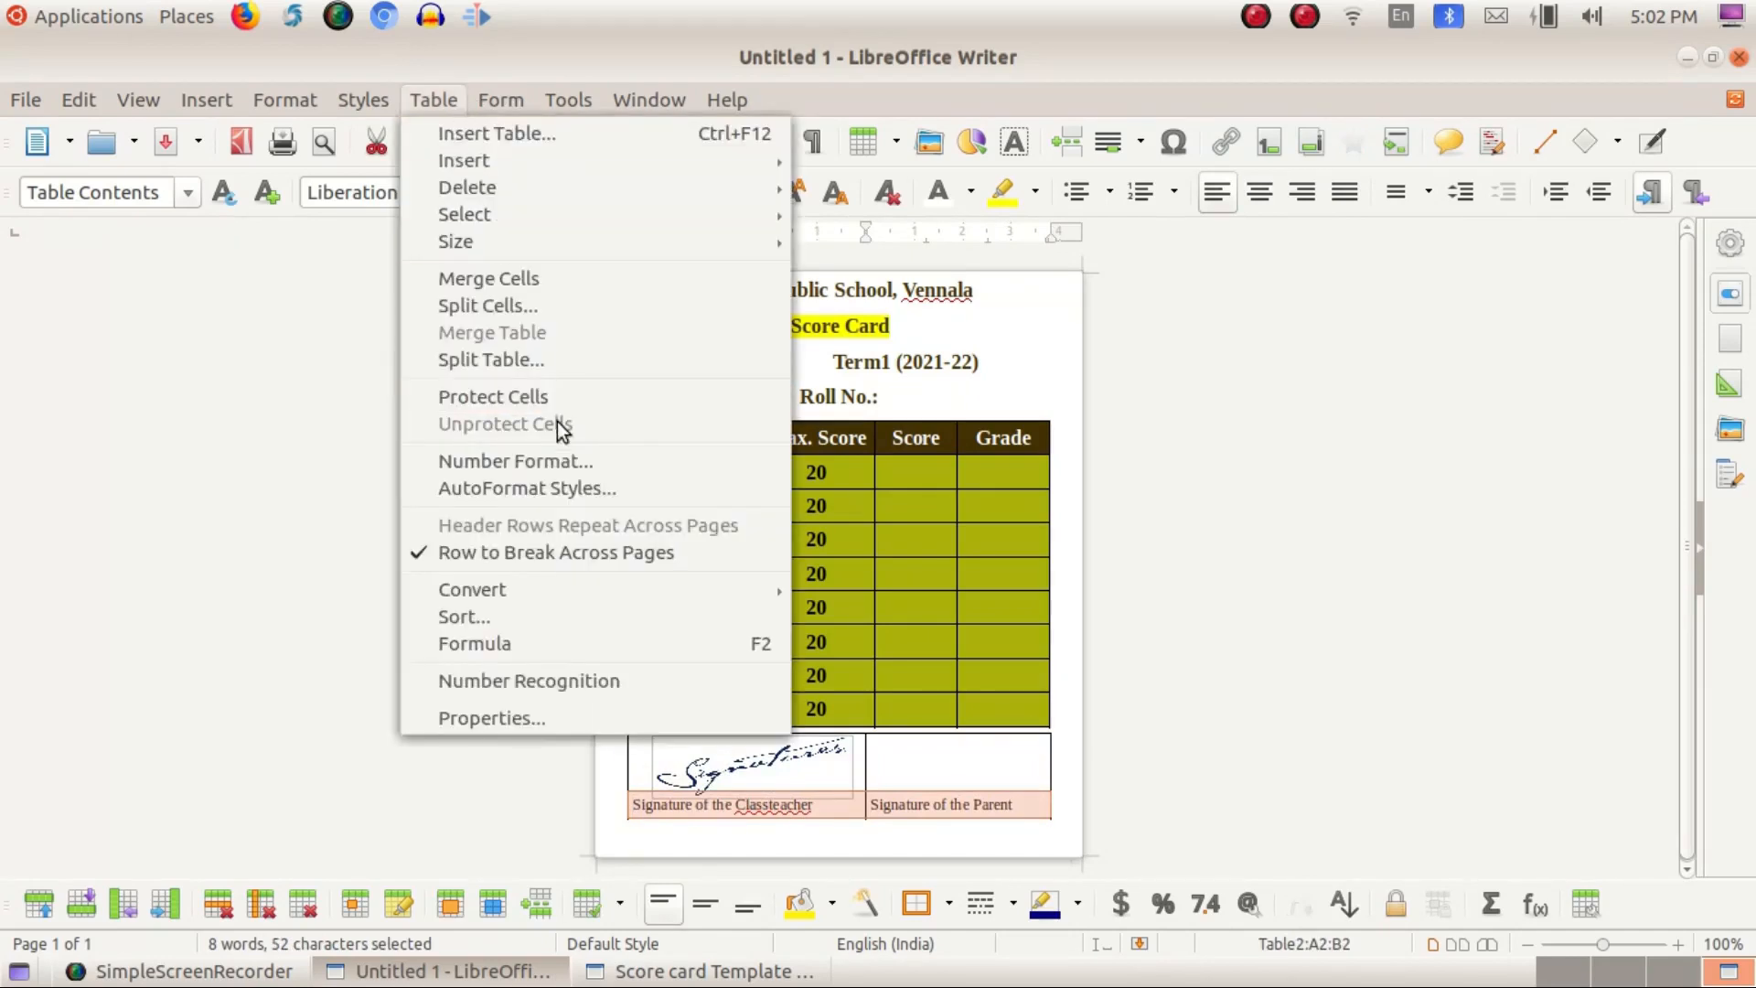
mouse_move(484, 242)
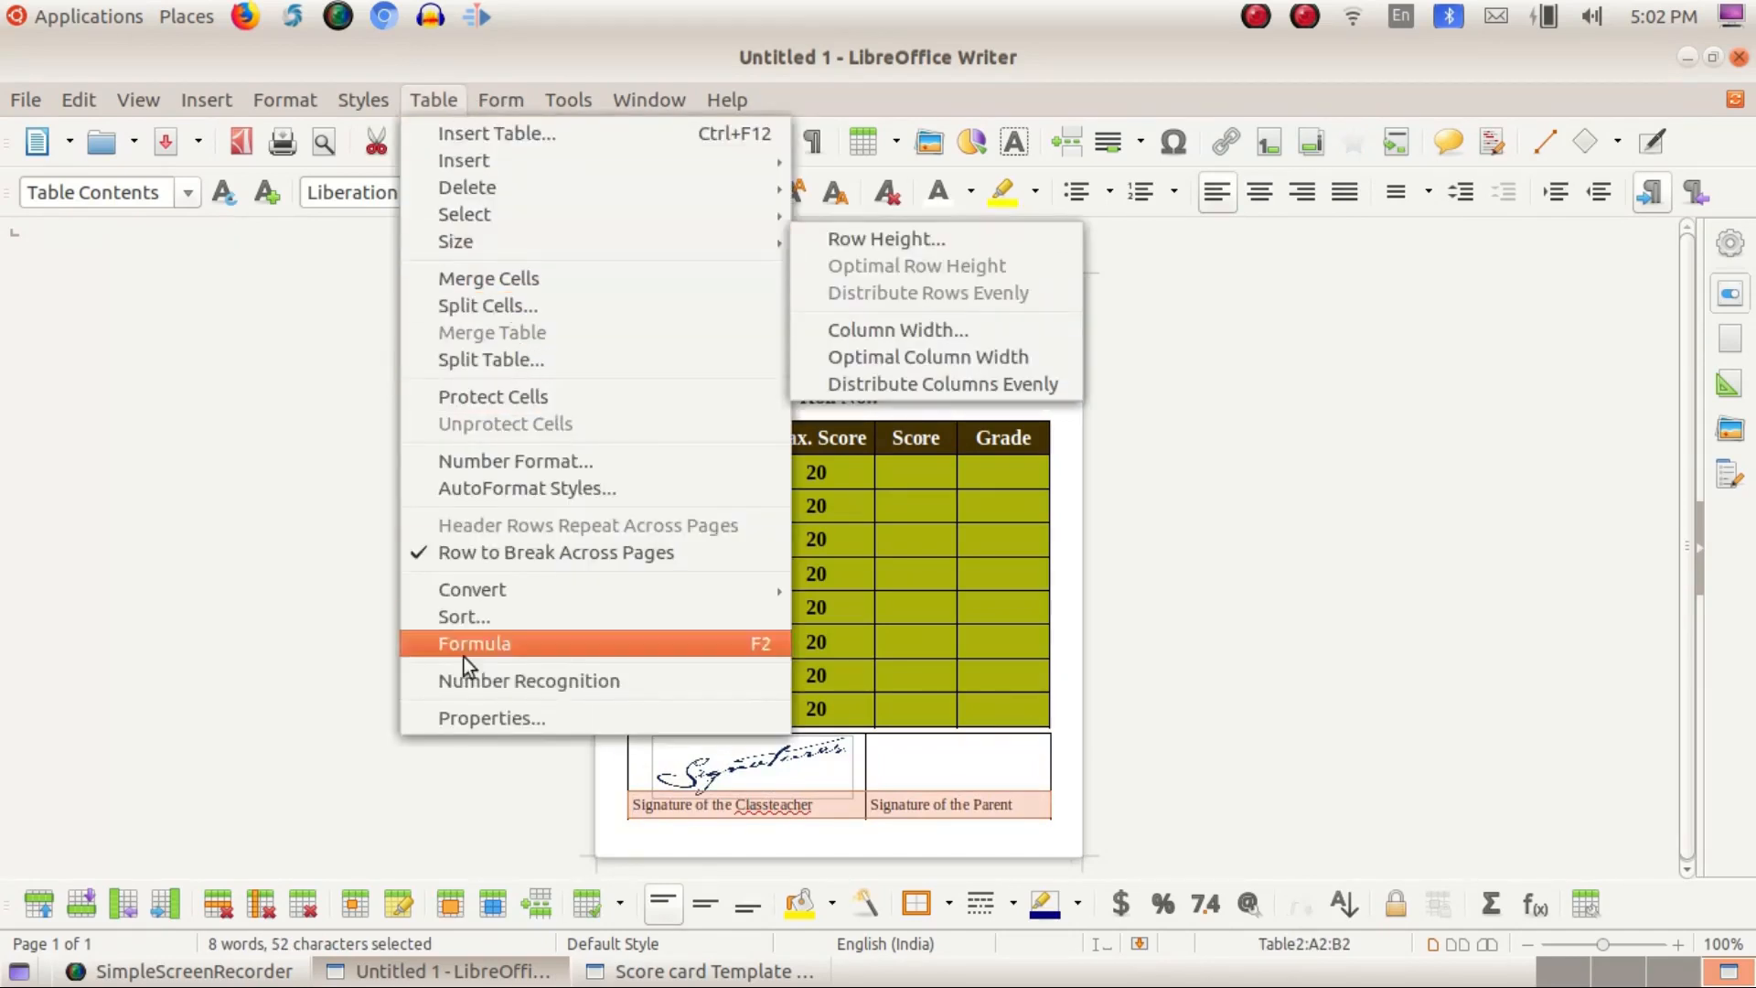
left_click(469, 717)
left_click(895, 253)
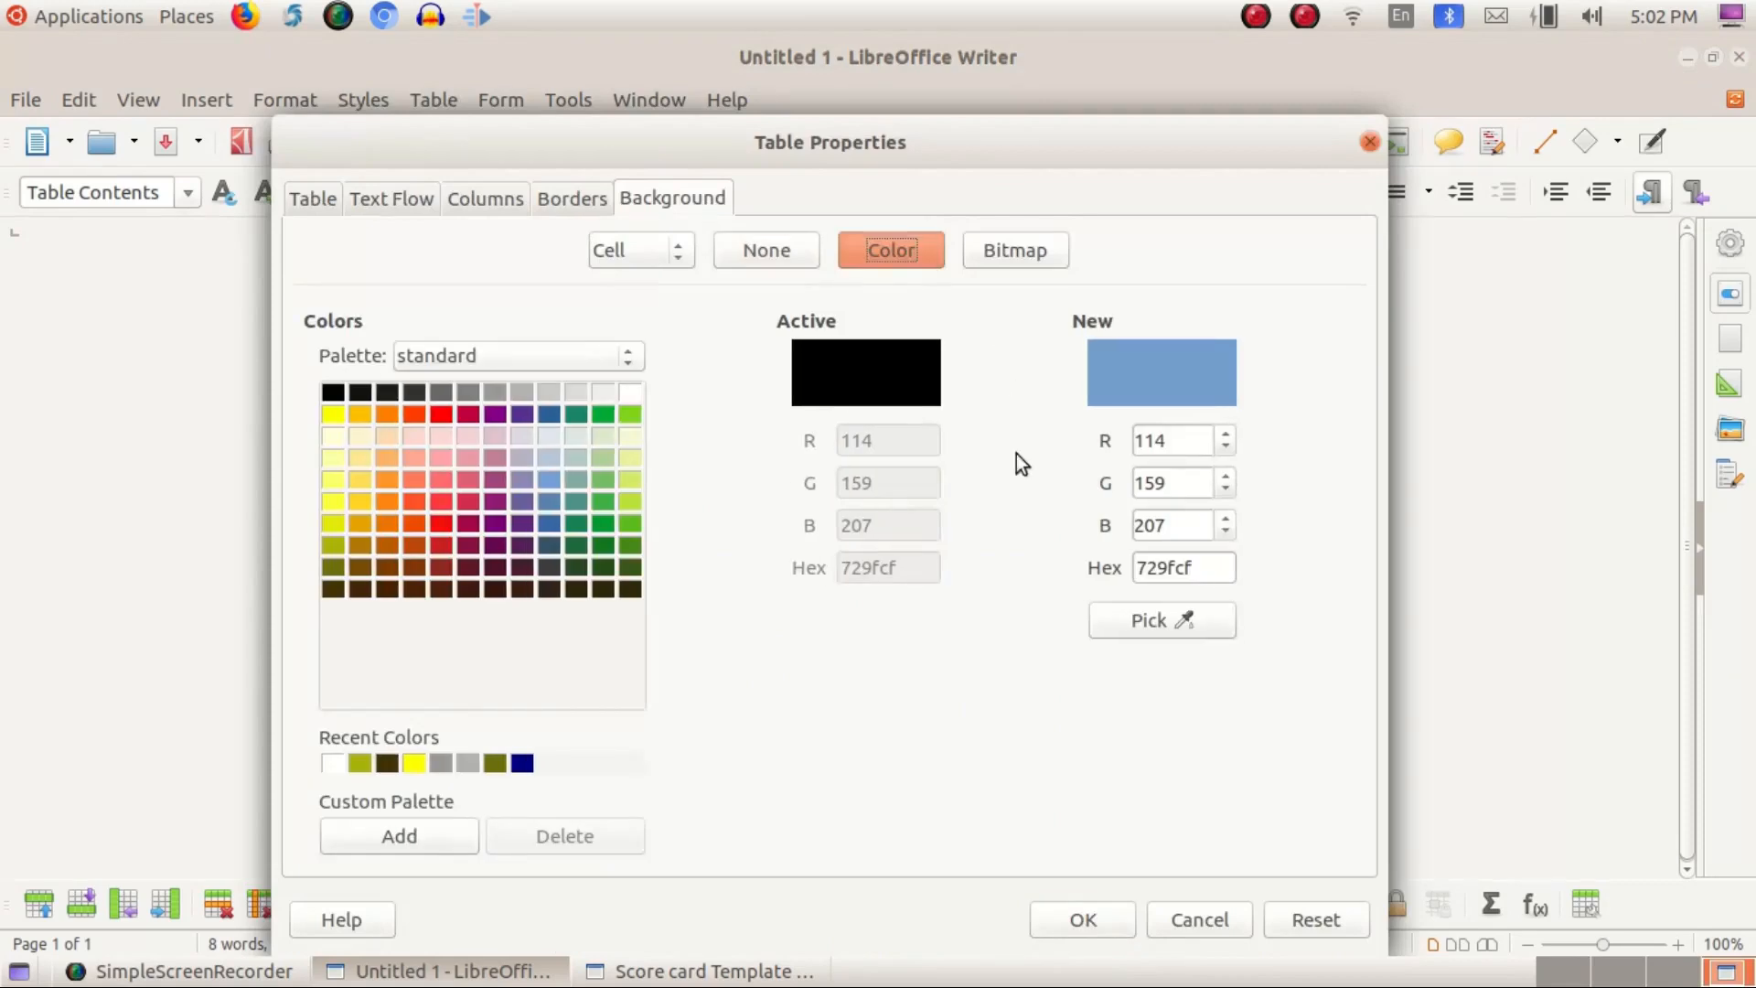
left_click(334, 589)
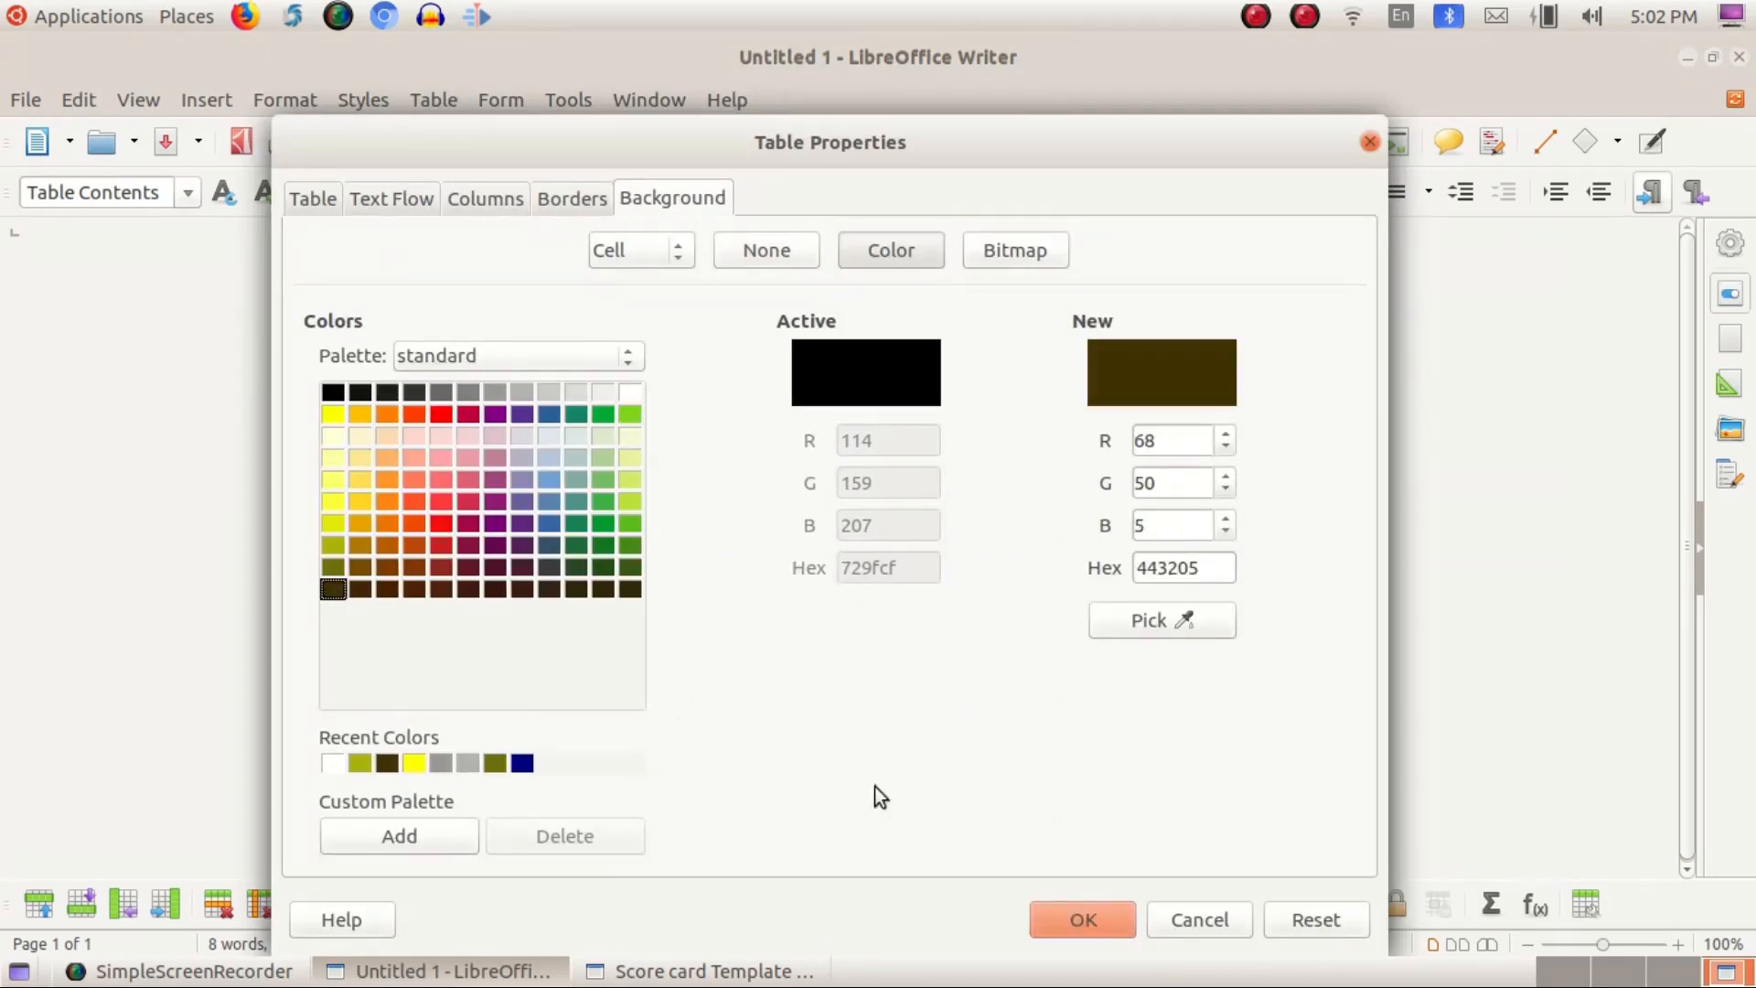
left_click(1069, 919)
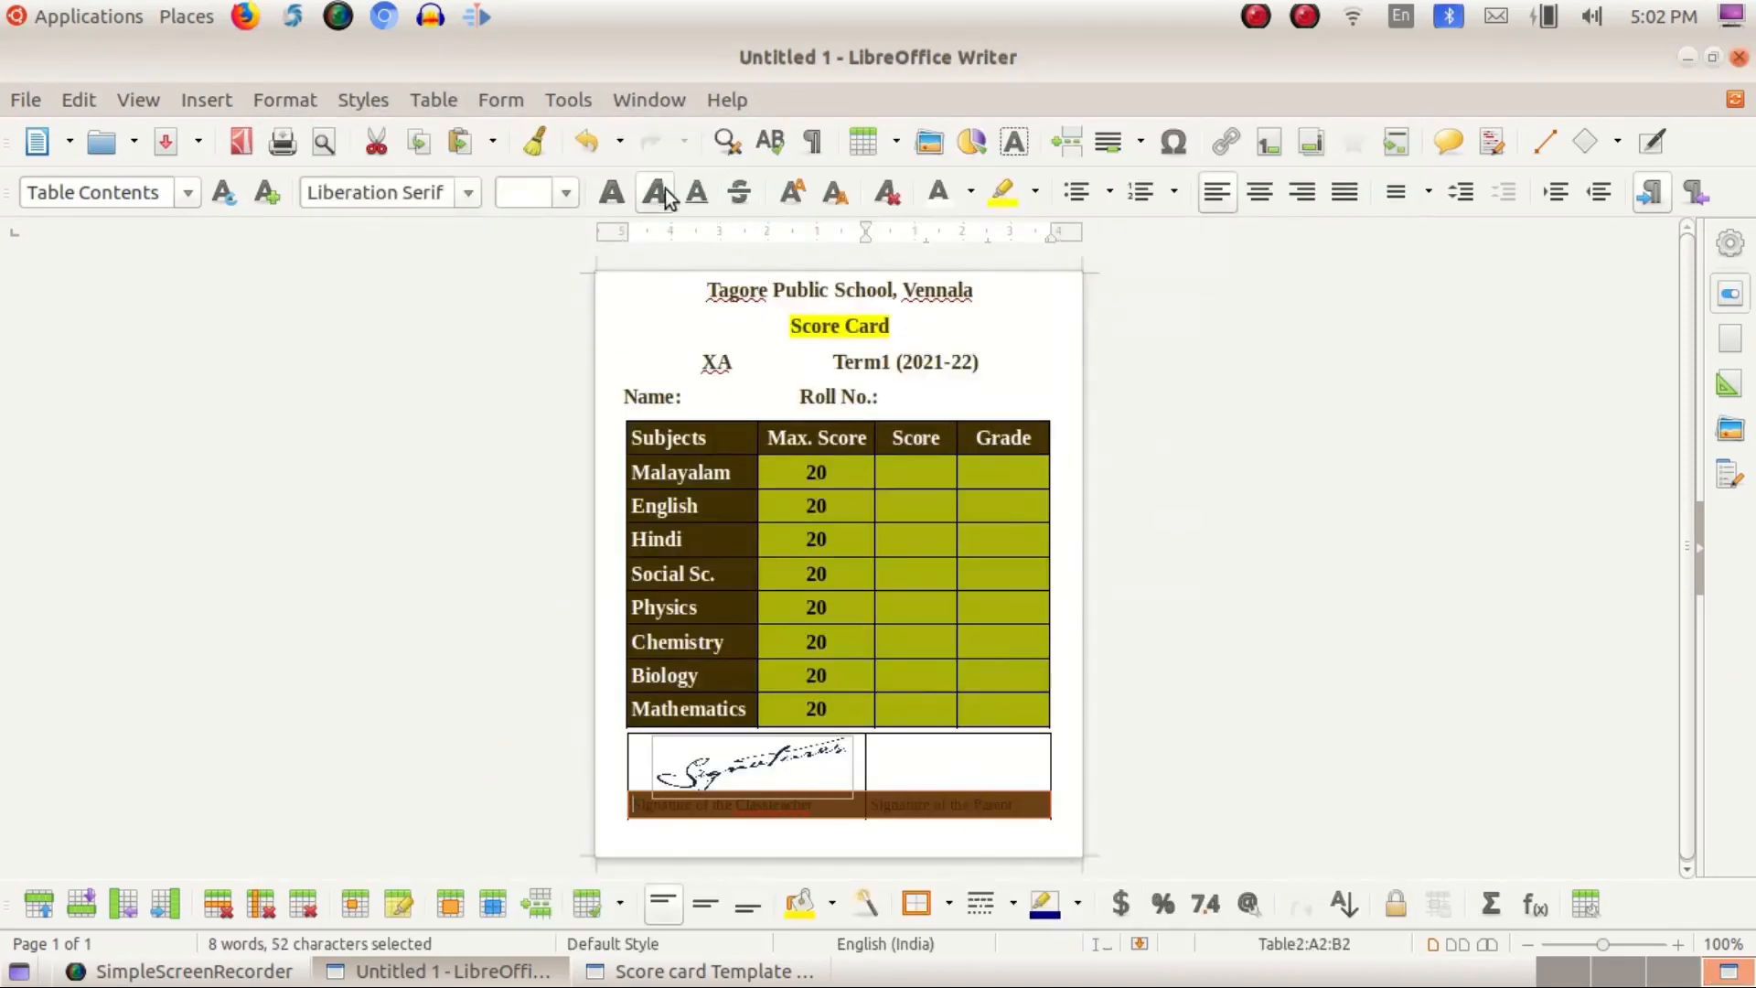
Step: Make the "Signature of the Classteacher" and "Signature of the Parent" labels white and bold
left_click(942, 201)
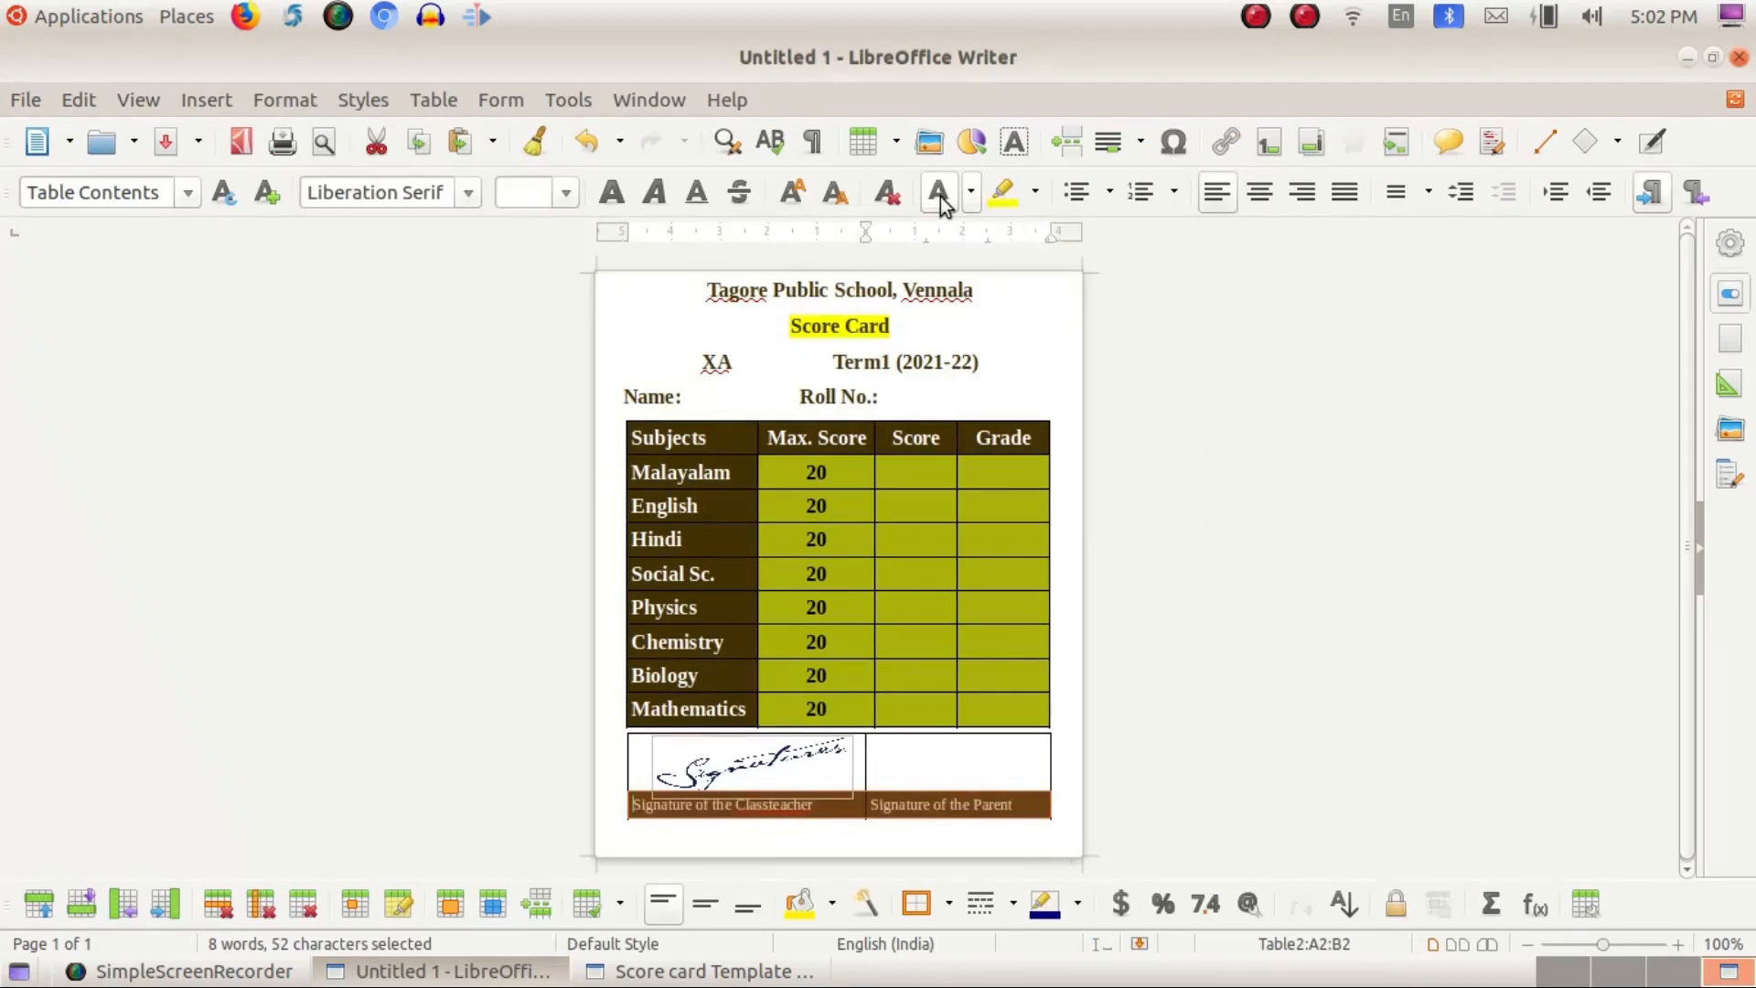
left_click(612, 192)
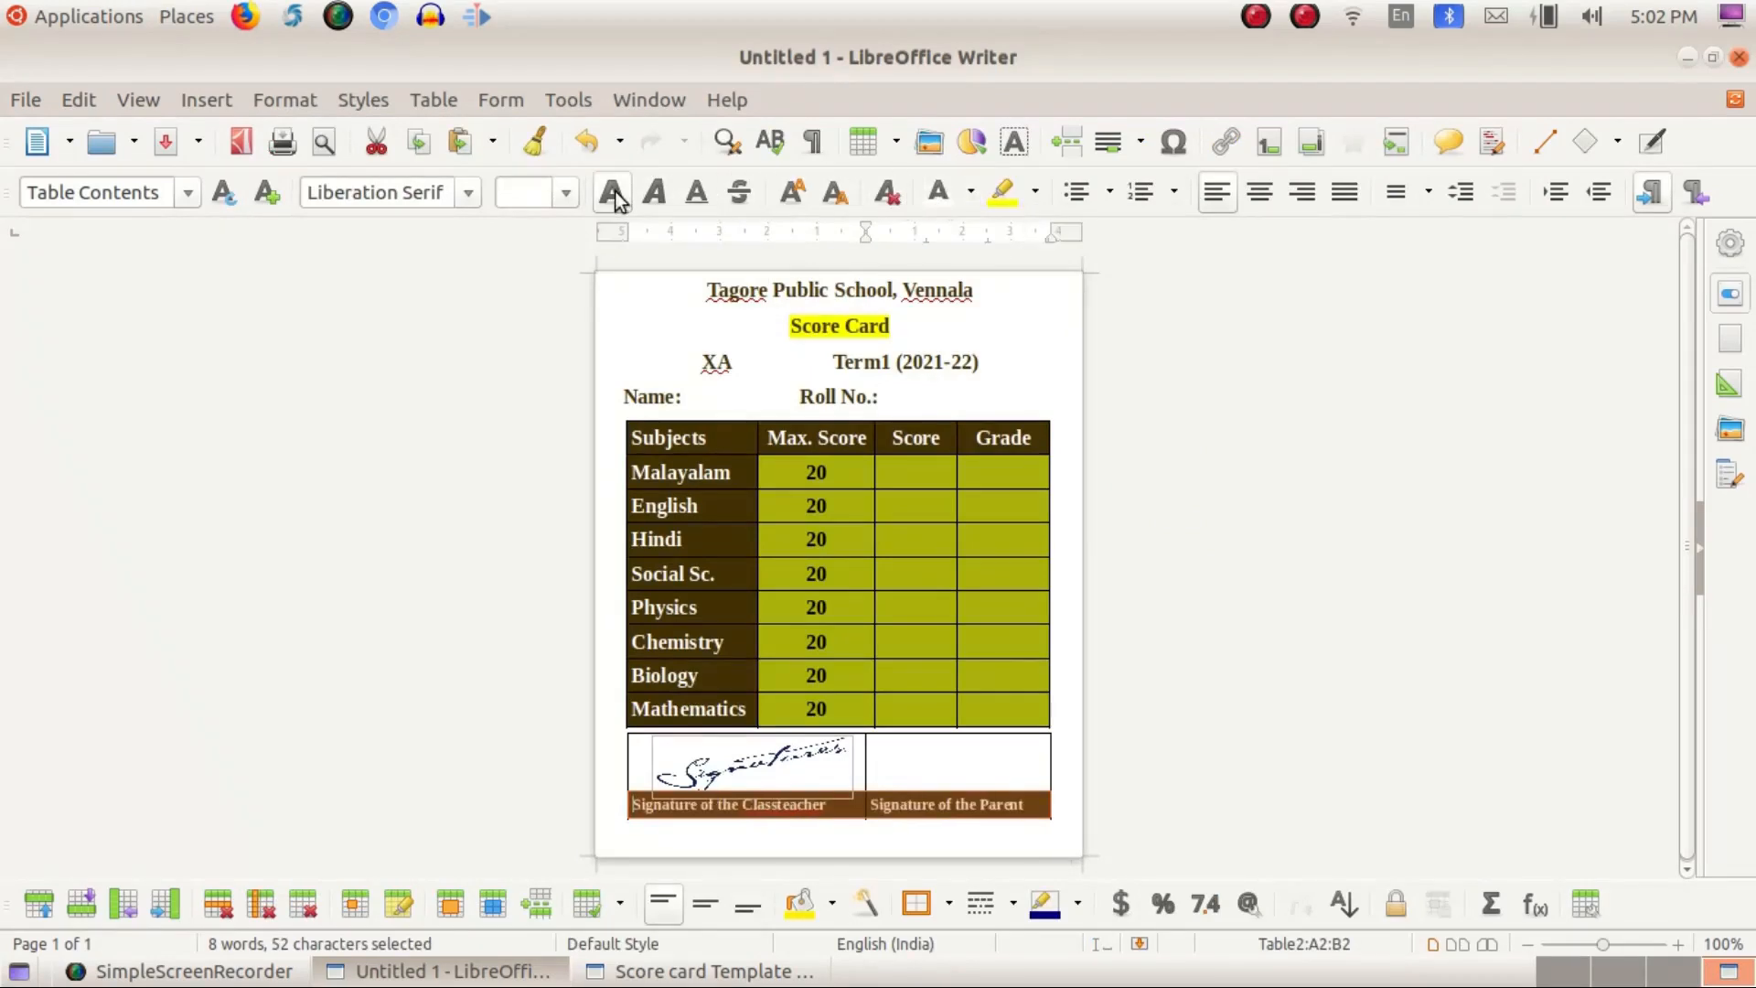
left_click(730, 555)
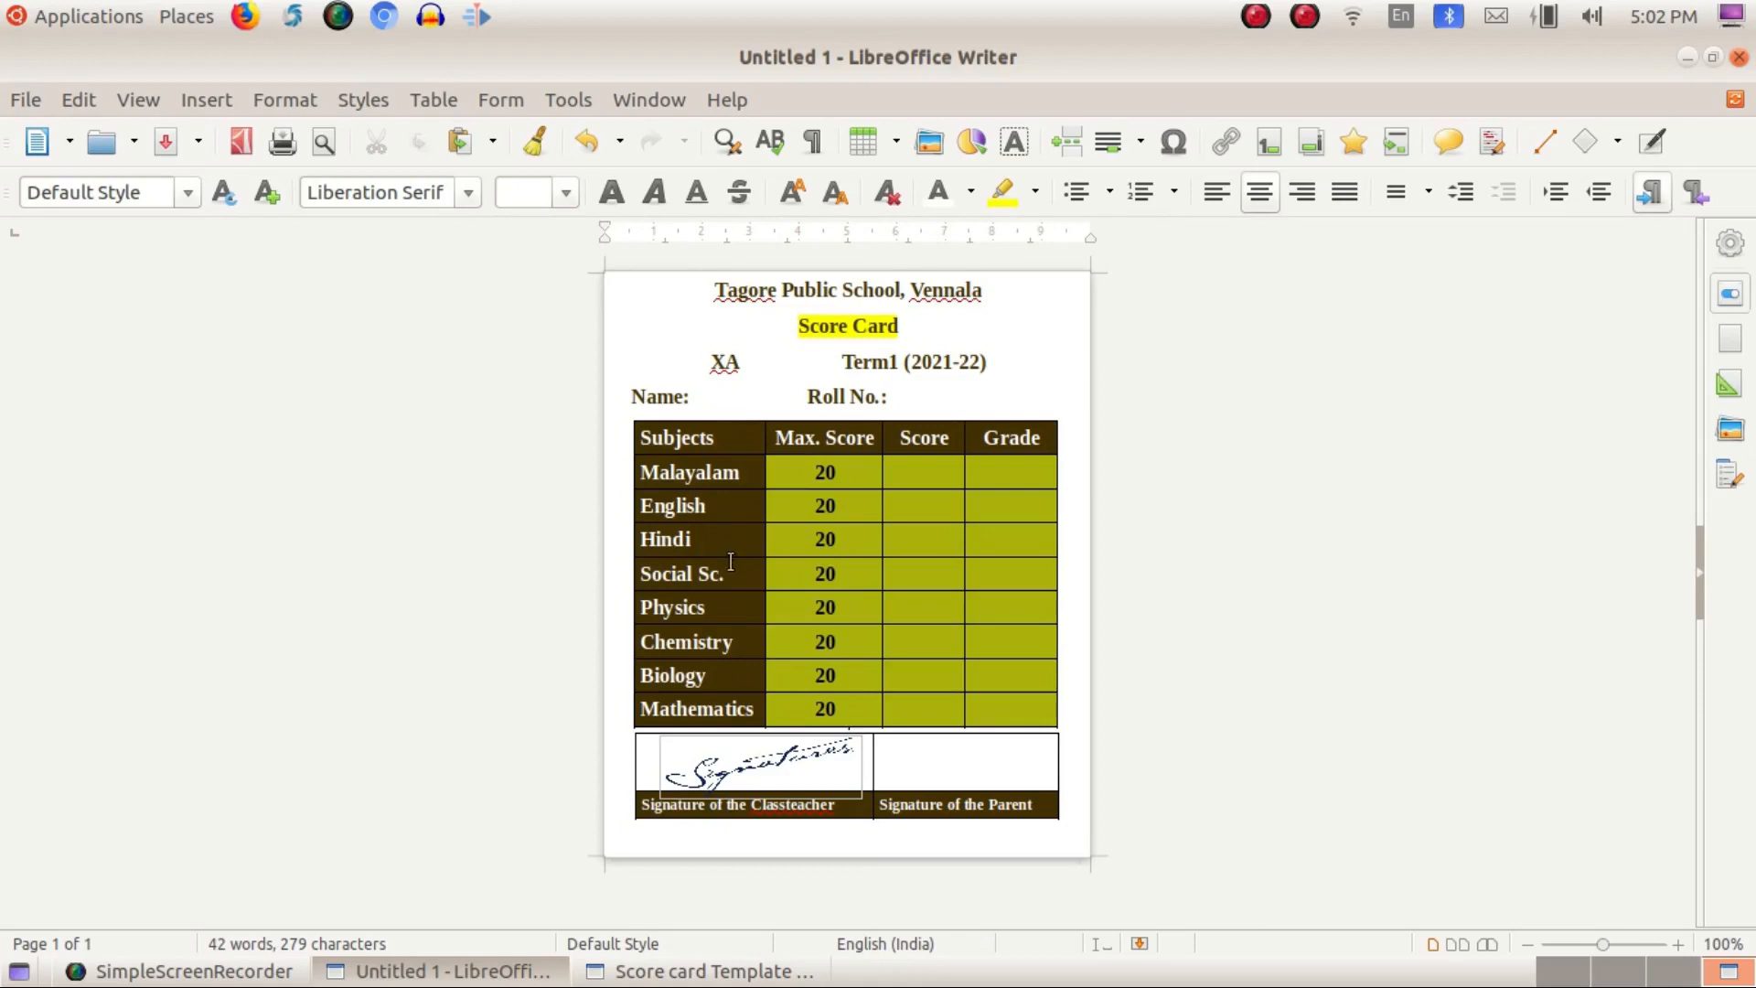
Step: Switch to the Score card Template .docx document and save it to the Desktop folder as "Score card Template"
left_click(707, 973)
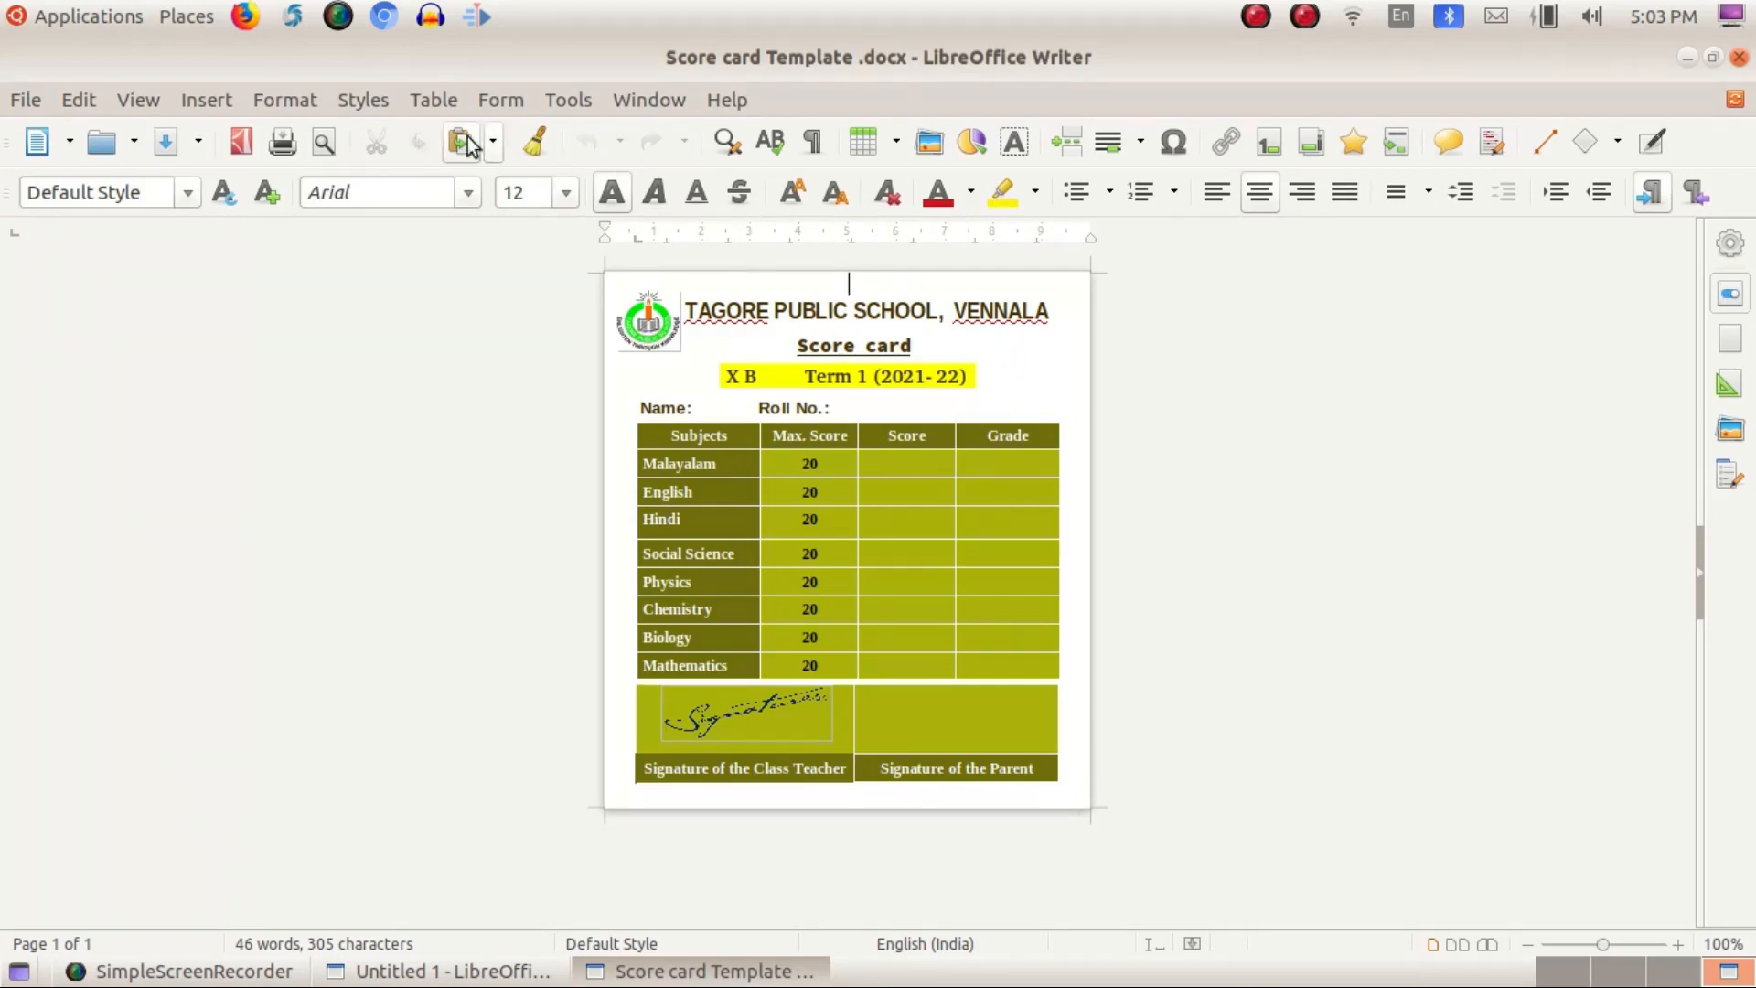
left_click(23, 103)
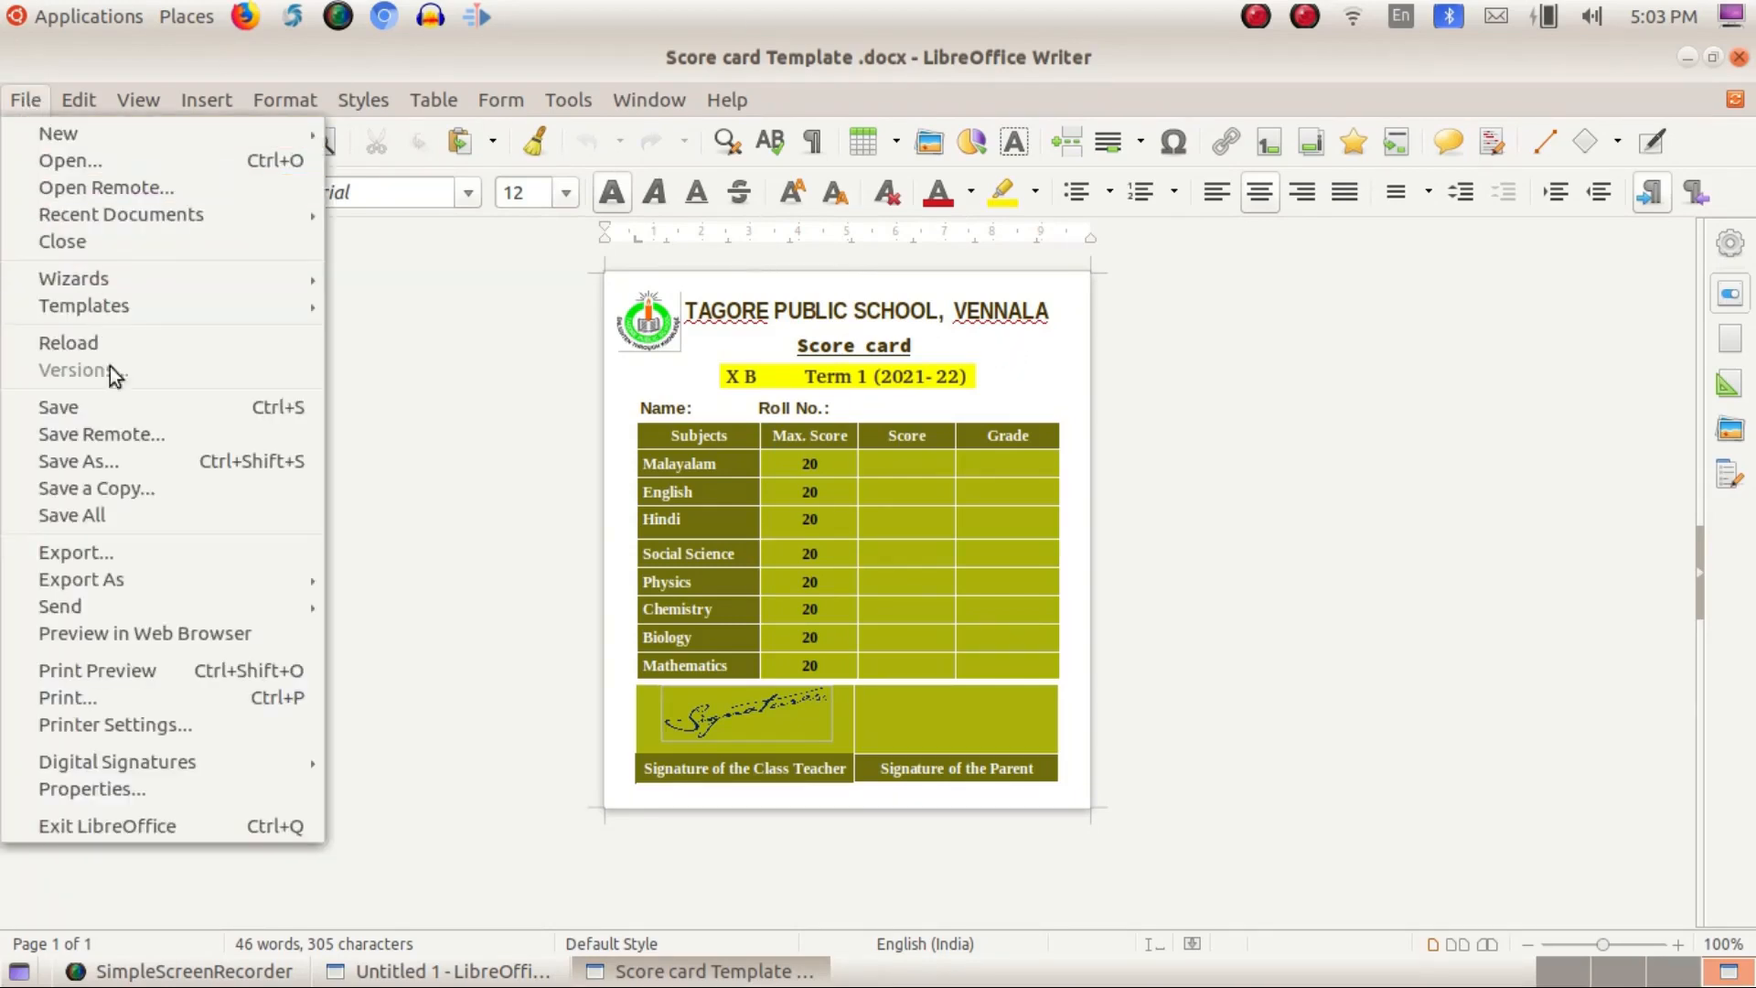
left_click(134, 454)
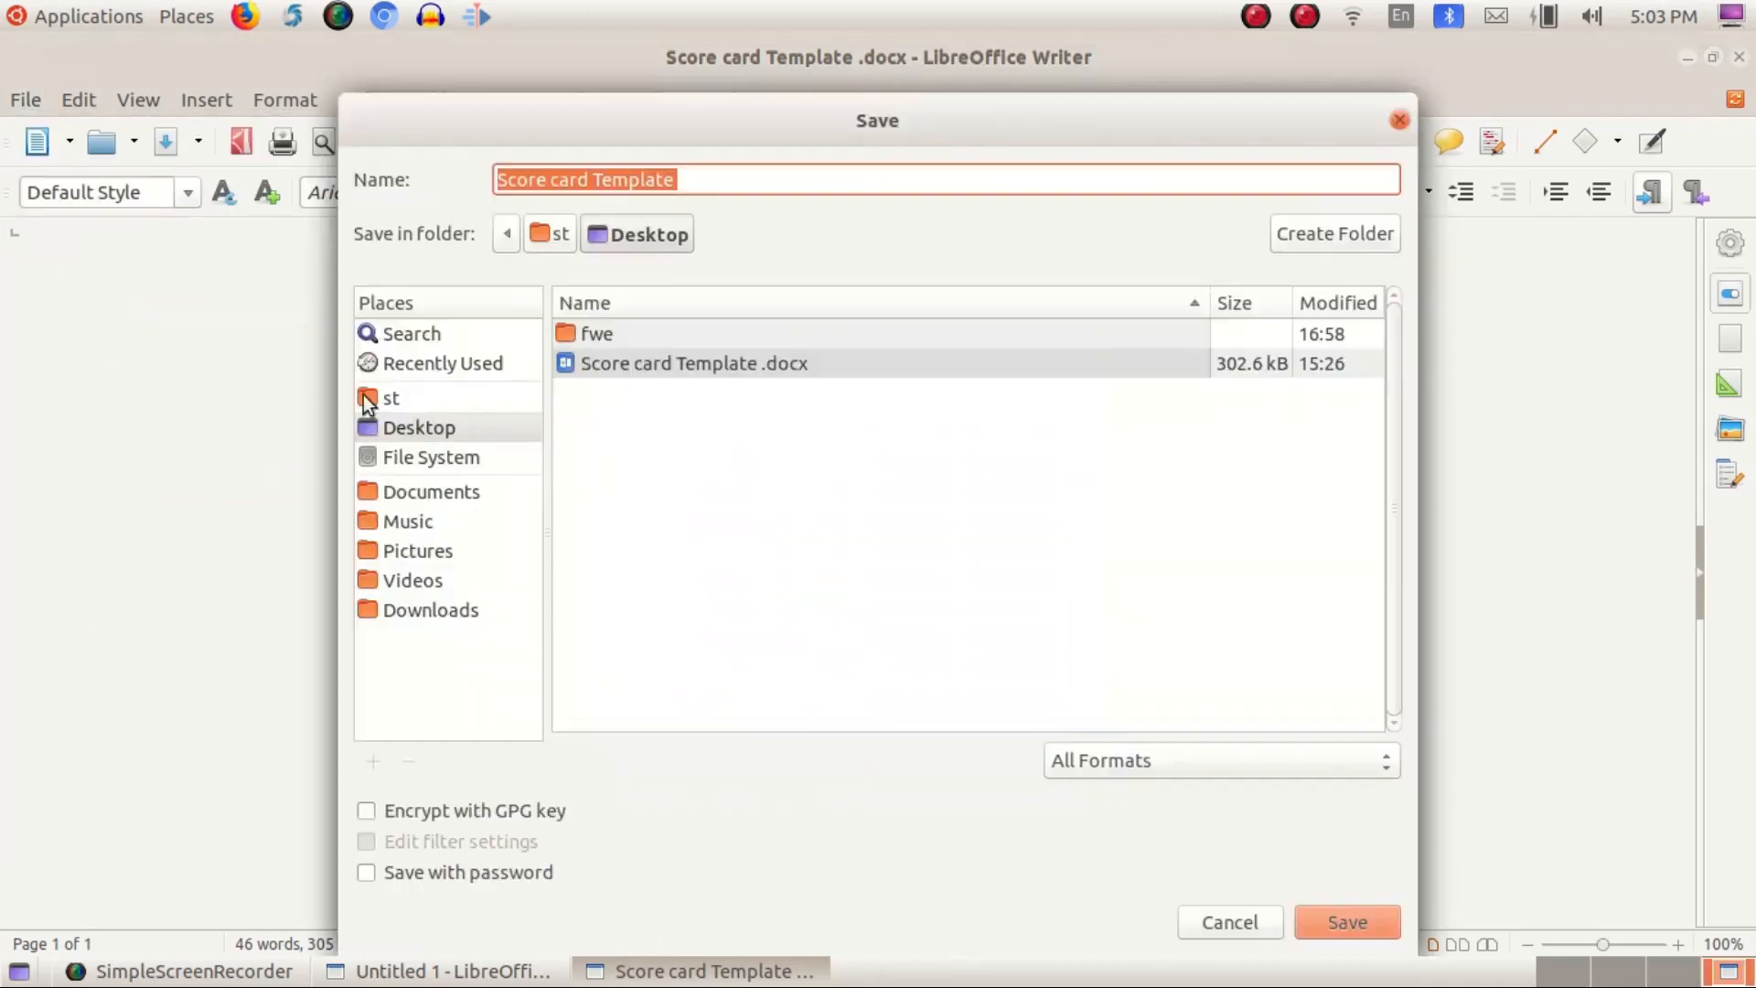
left_click(700, 175)
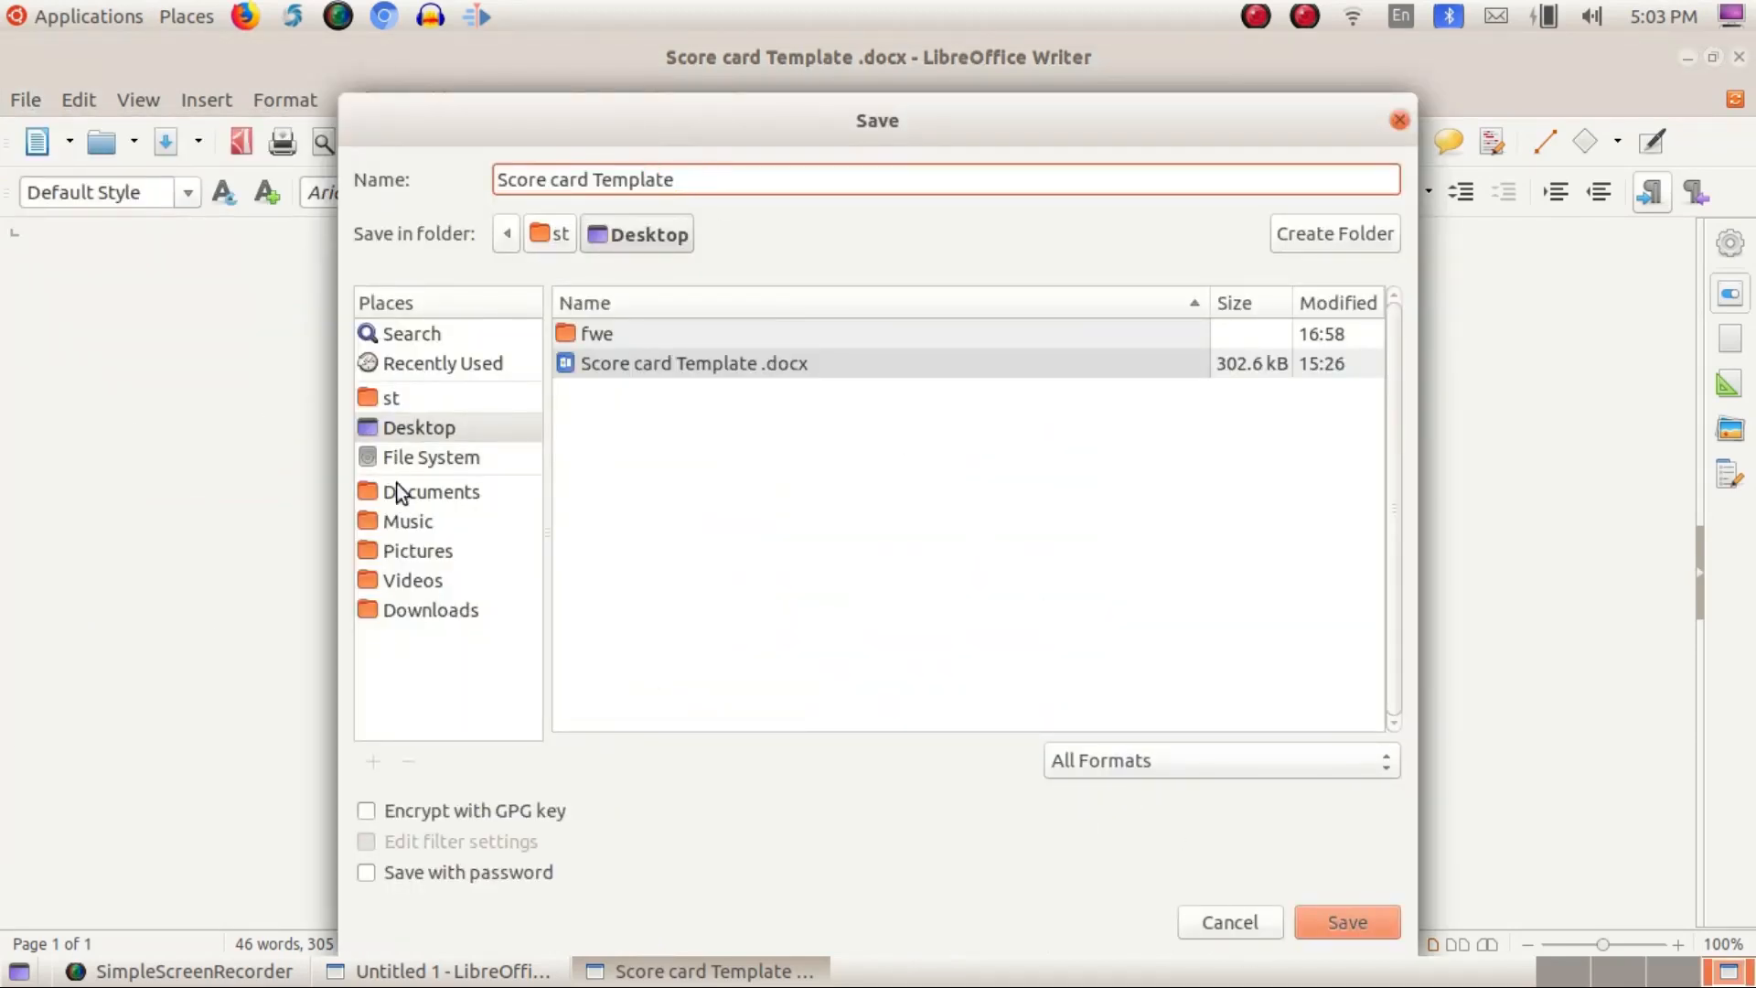
left_click(402, 429)
left_click(1361, 920)
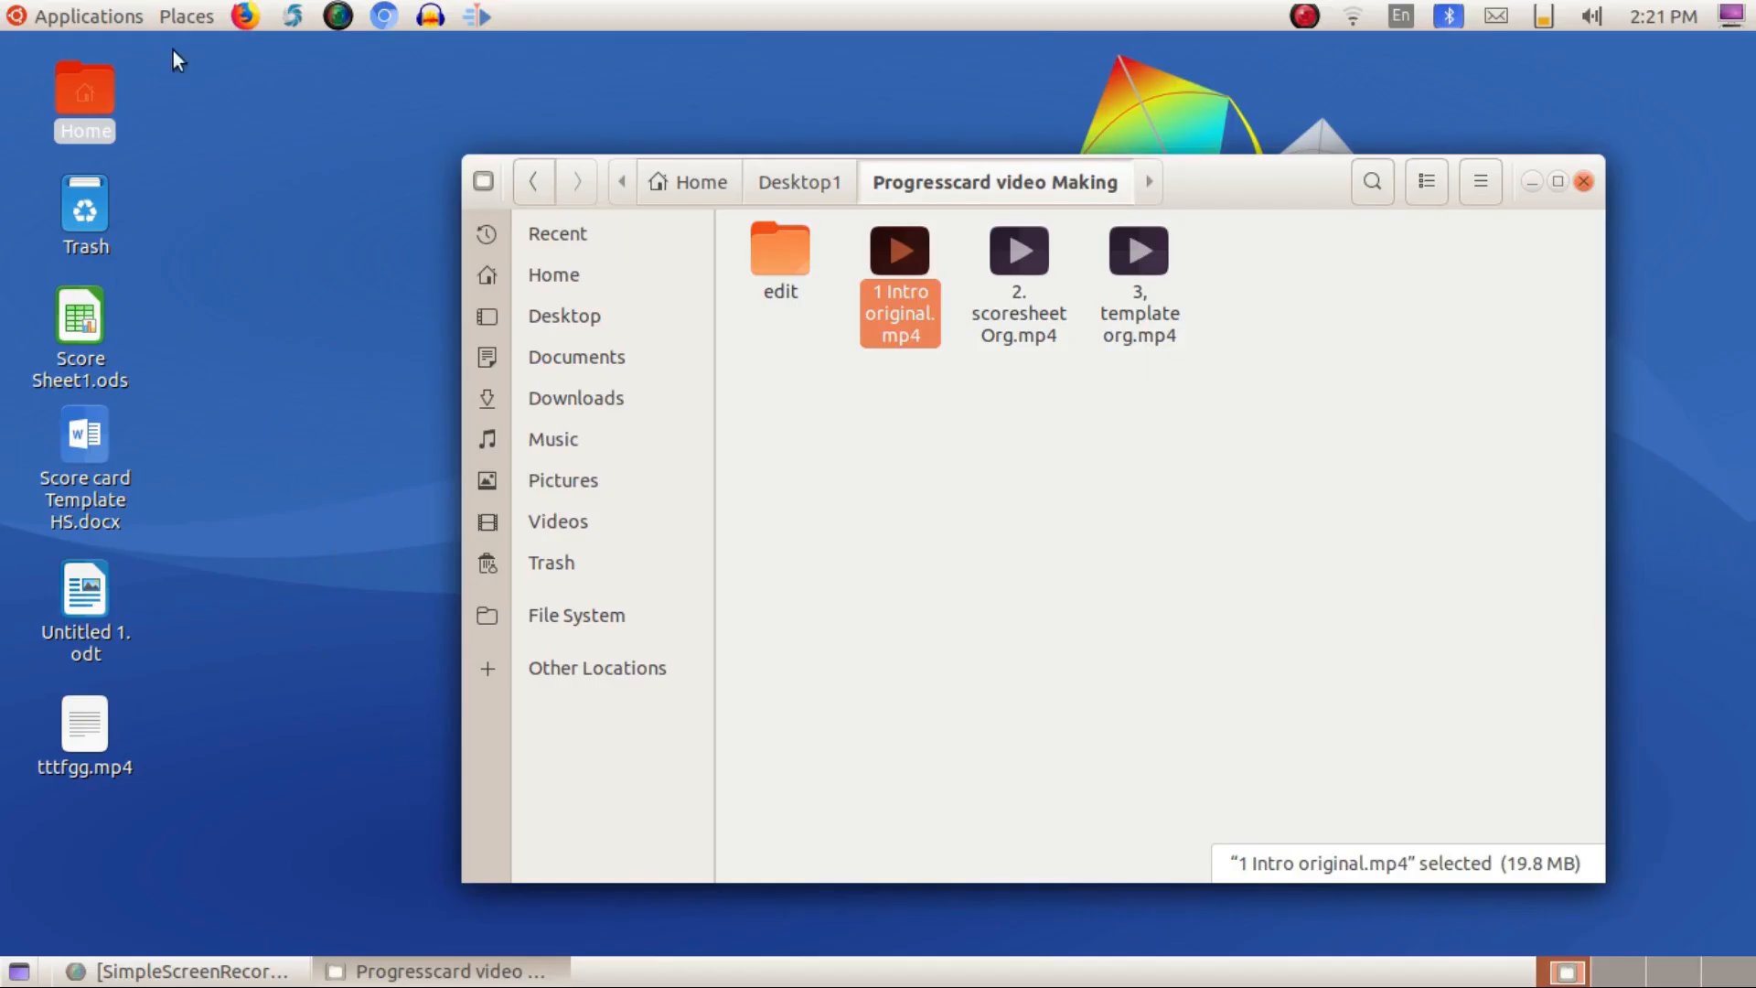
Step: Start LibreOffice Base and choose to connect to an existing database of type Spreadsheet in the Database Wizard
left_click(89, 17)
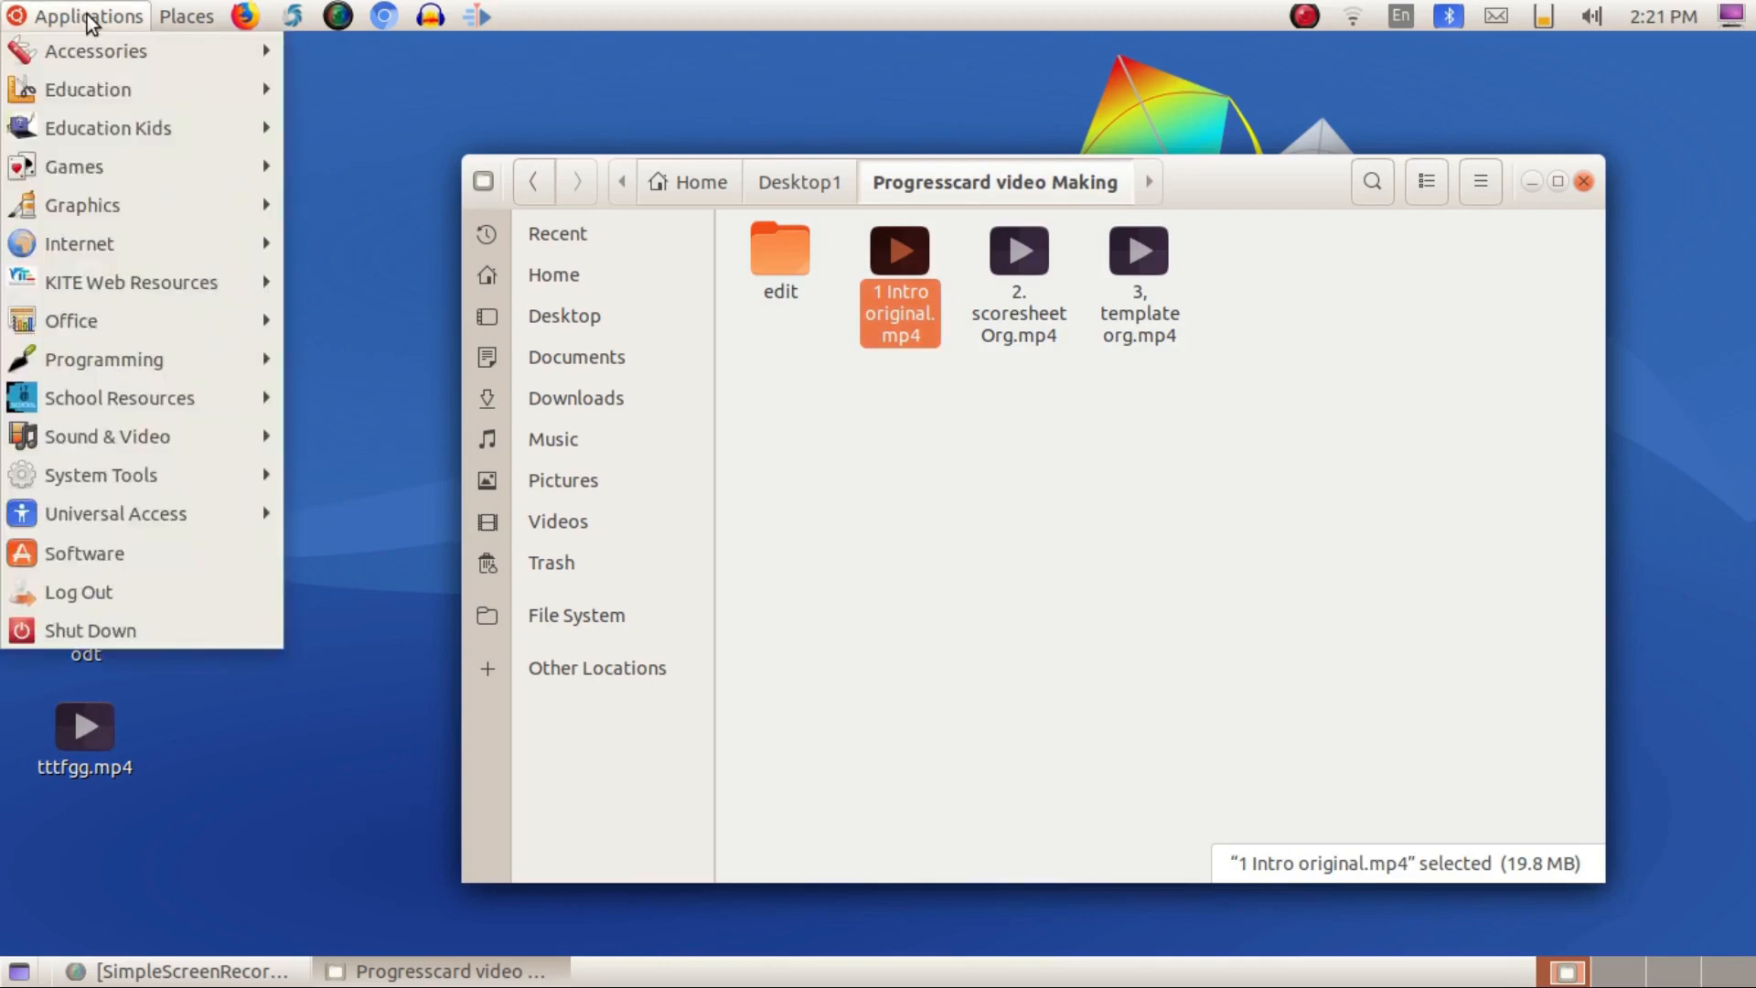
mouse_move(106, 325)
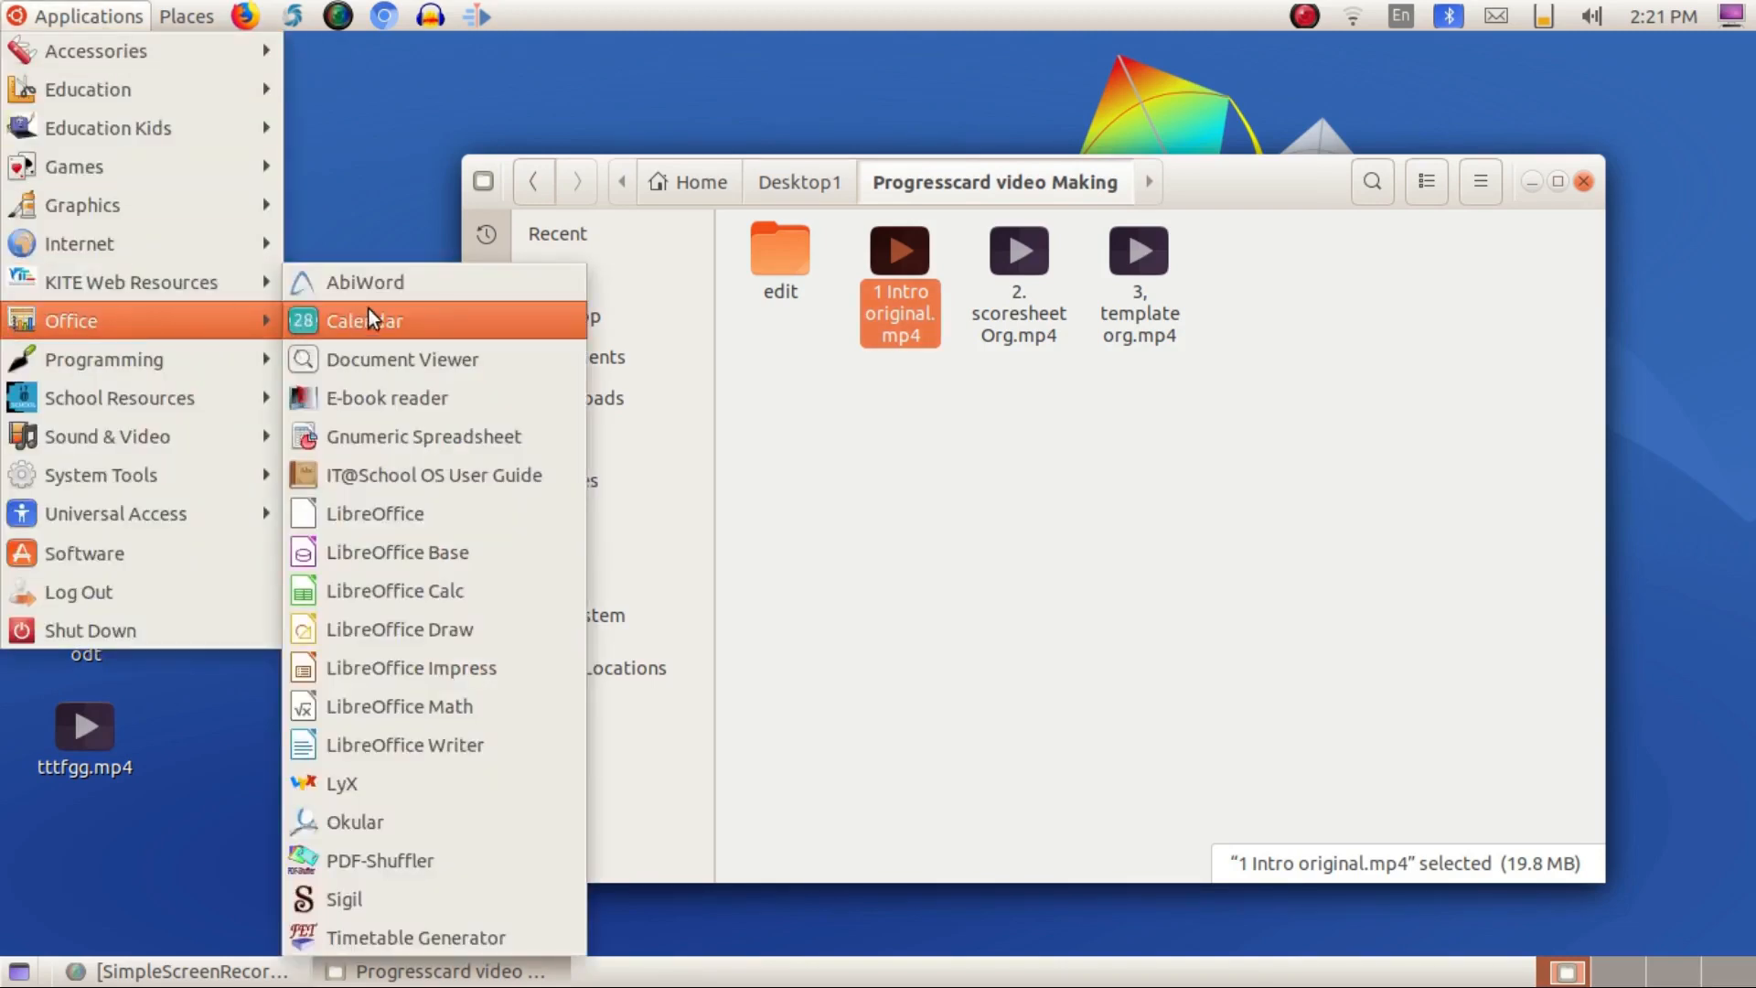
left_click(477, 554)
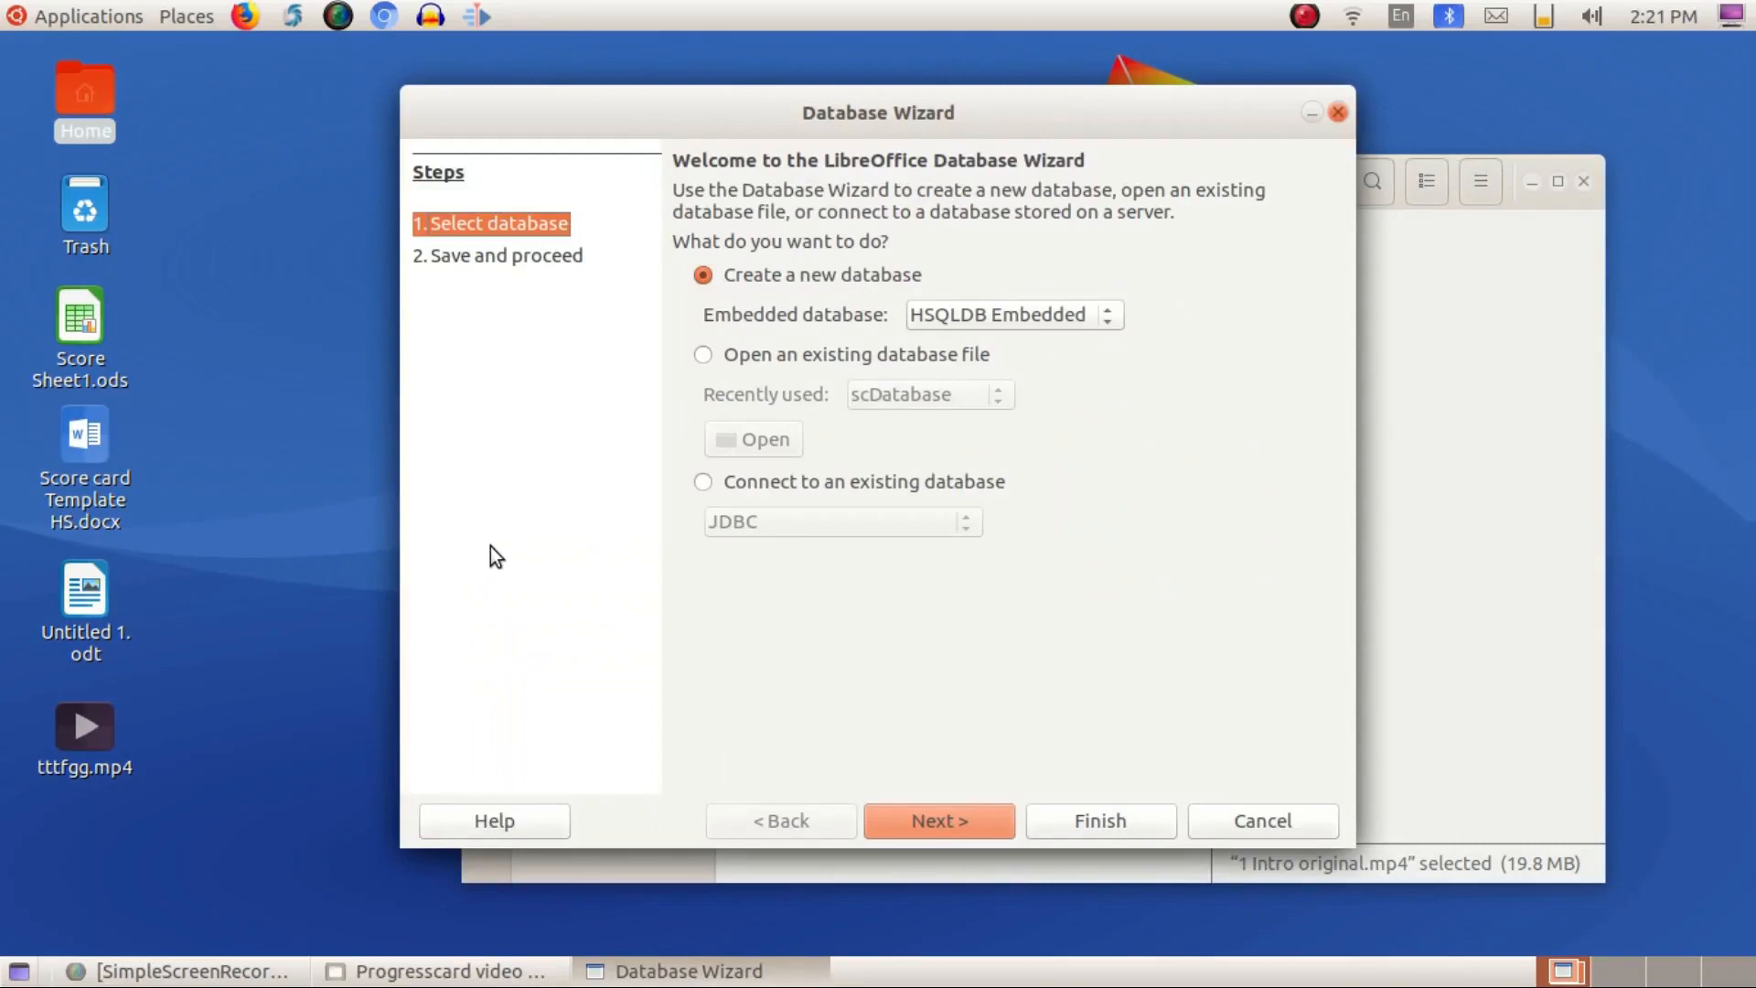
left_click(703, 481)
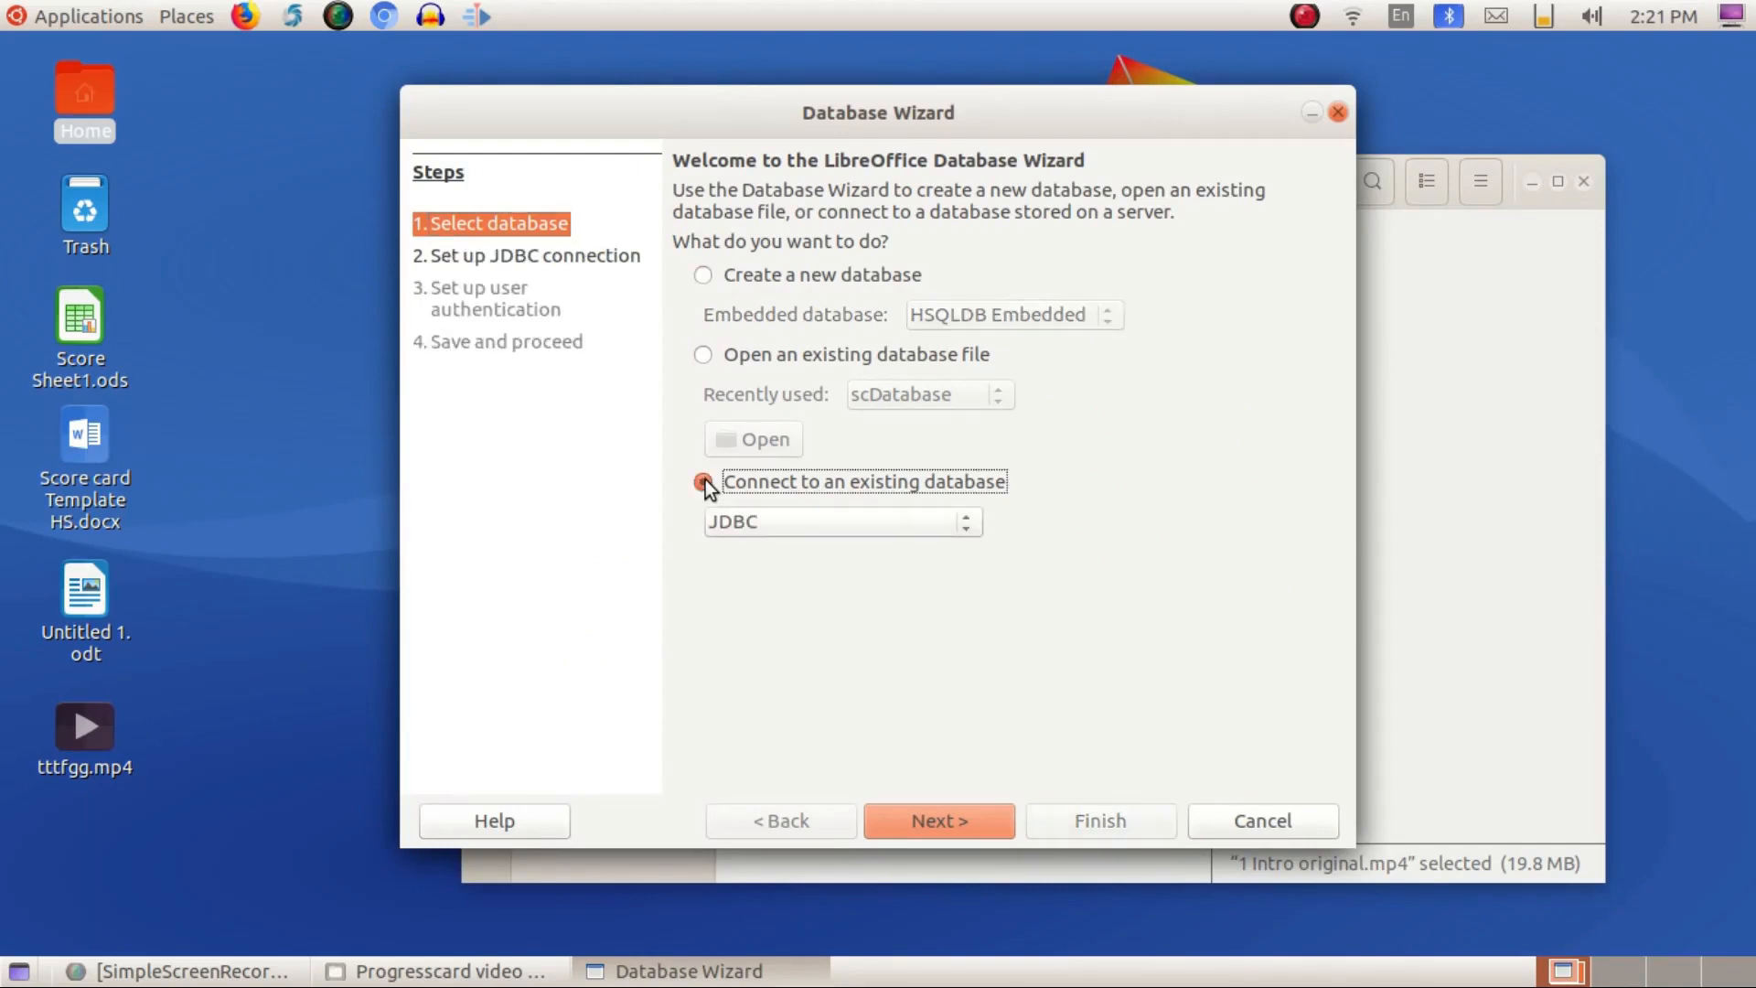
left_click(775, 519)
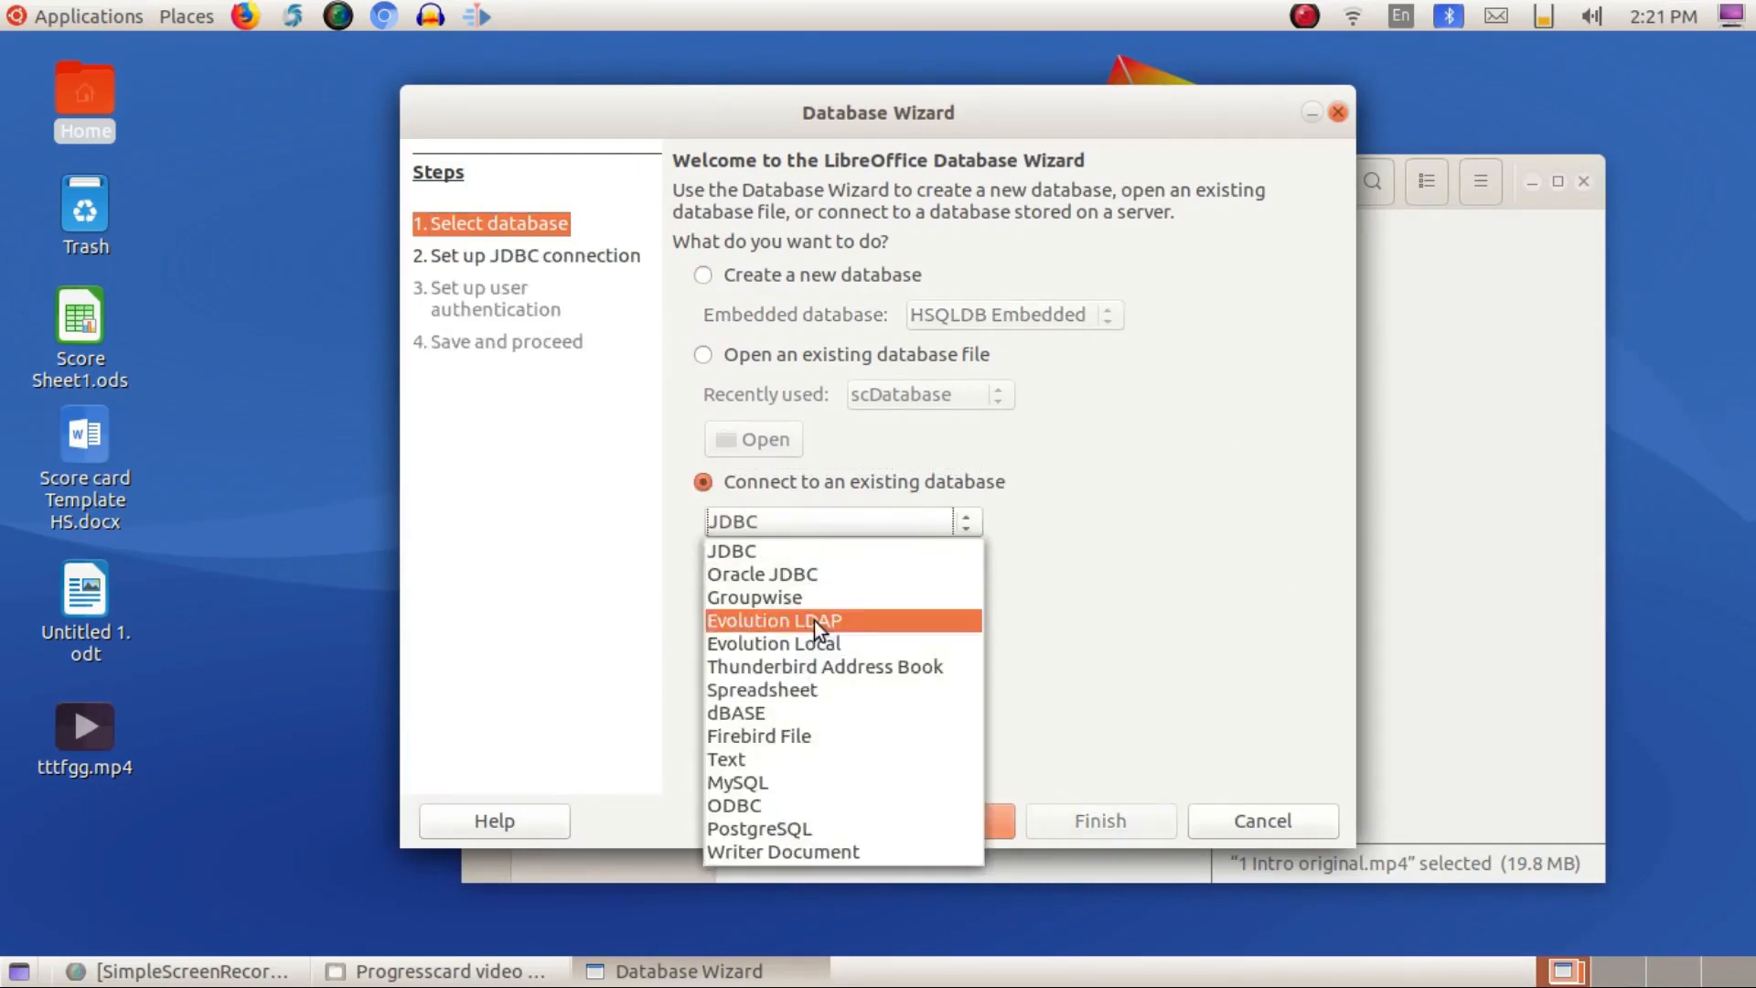
left_click(810, 695)
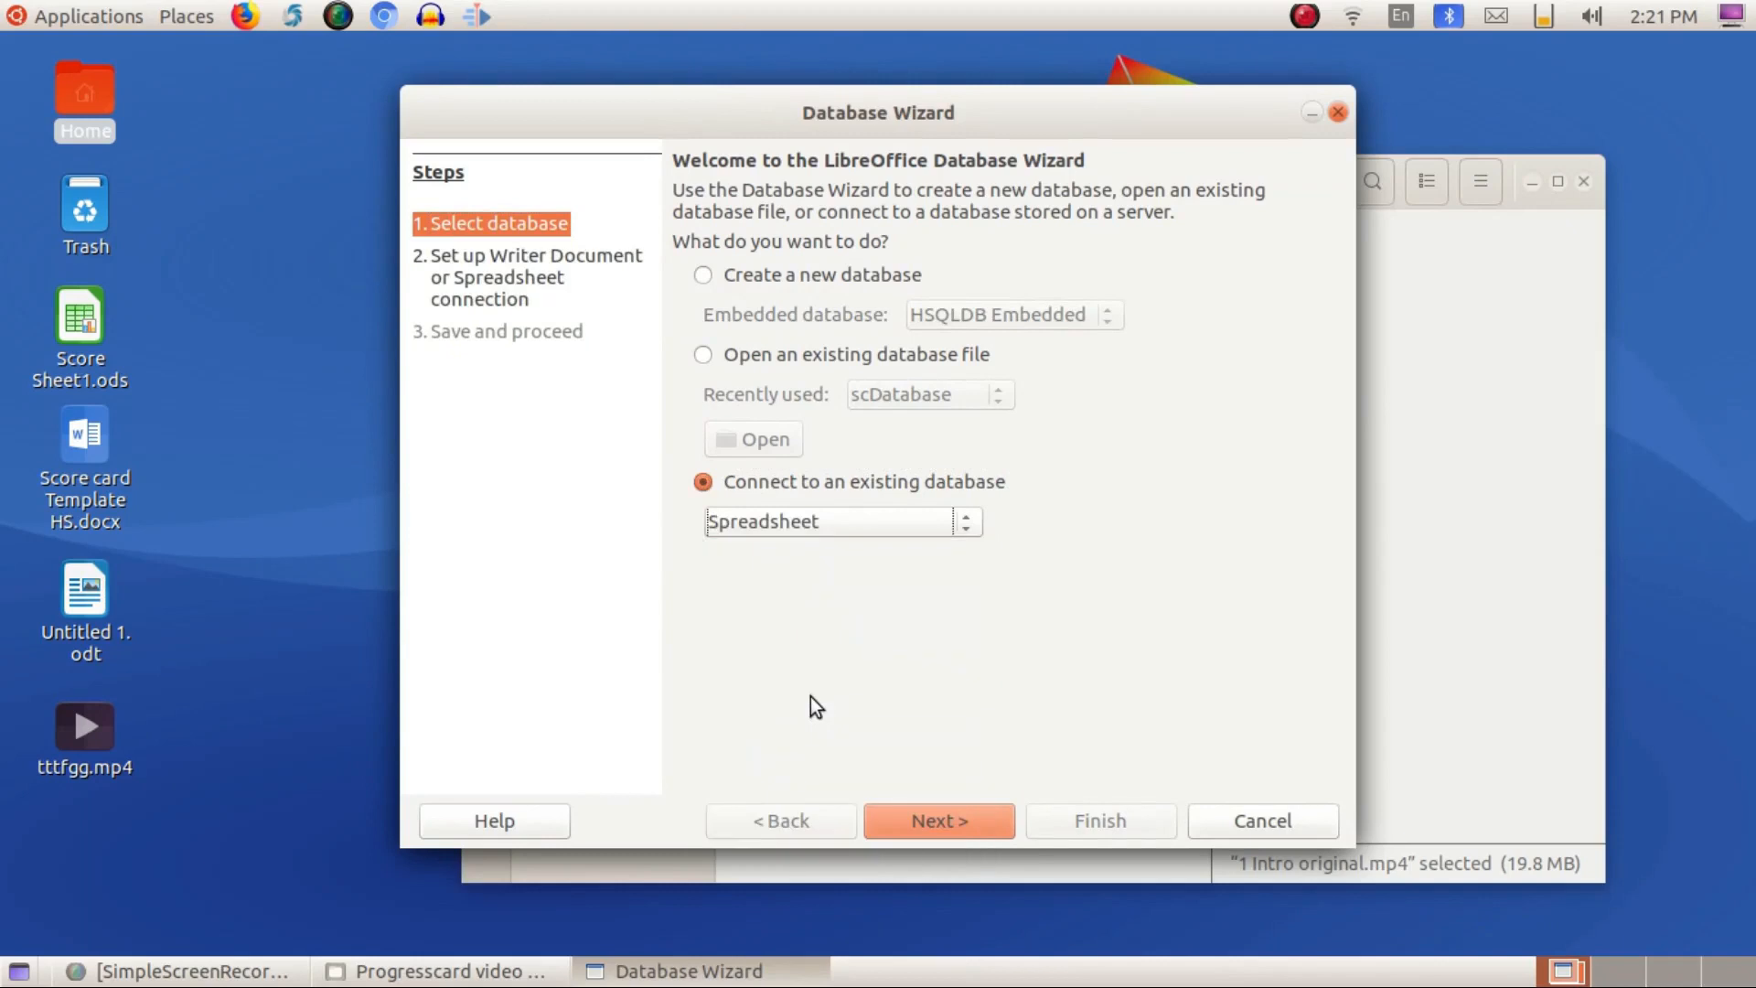
left_click(920, 821)
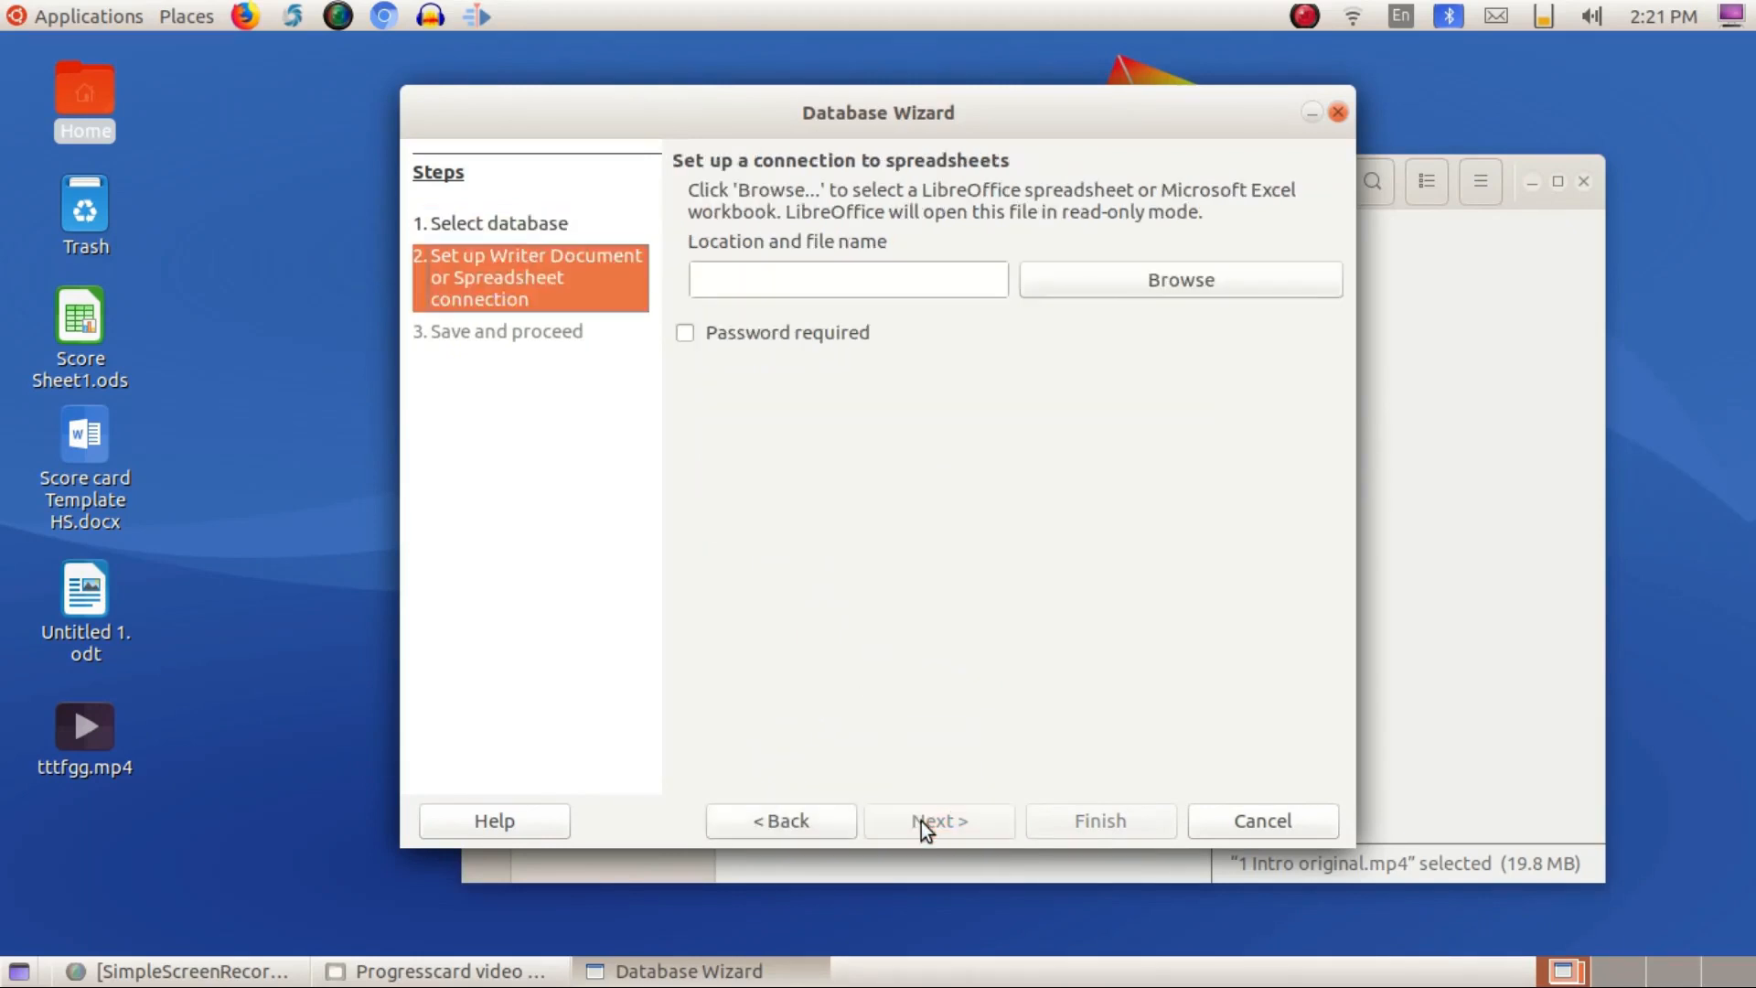
Step: Choose Score Sheet1.ods from the Desktop folder as the spreadsheet for the database connection
left_click(1116, 281)
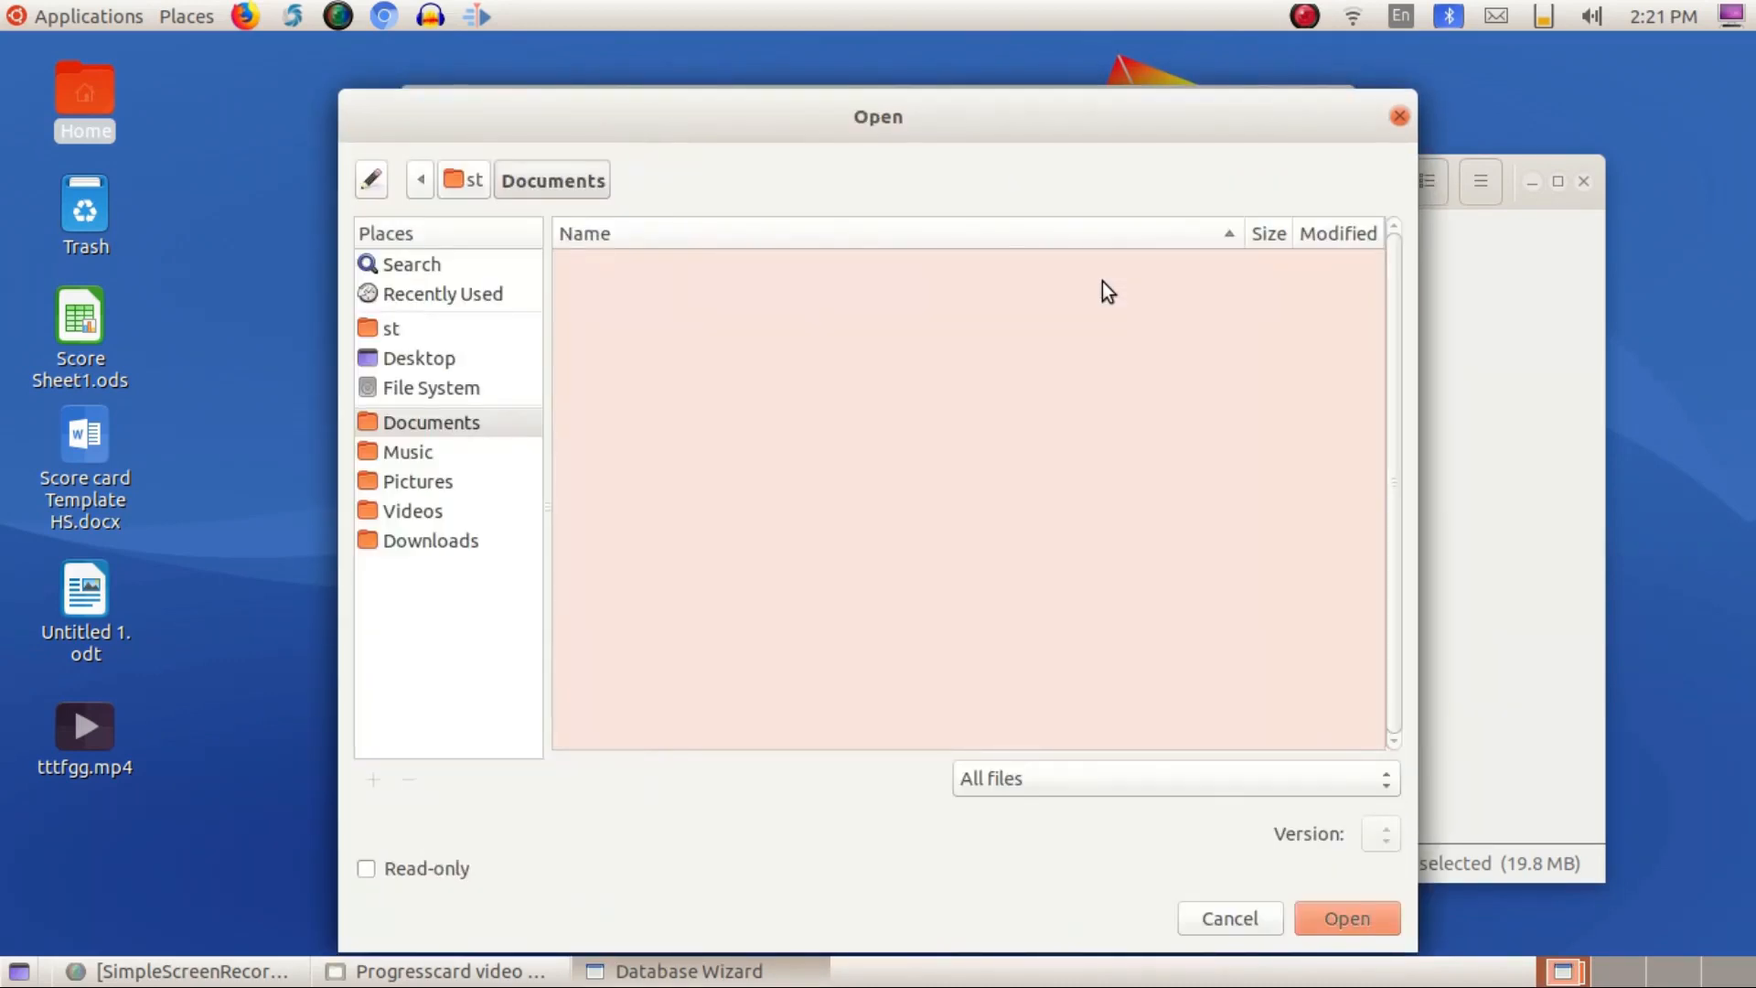
left_click(443, 360)
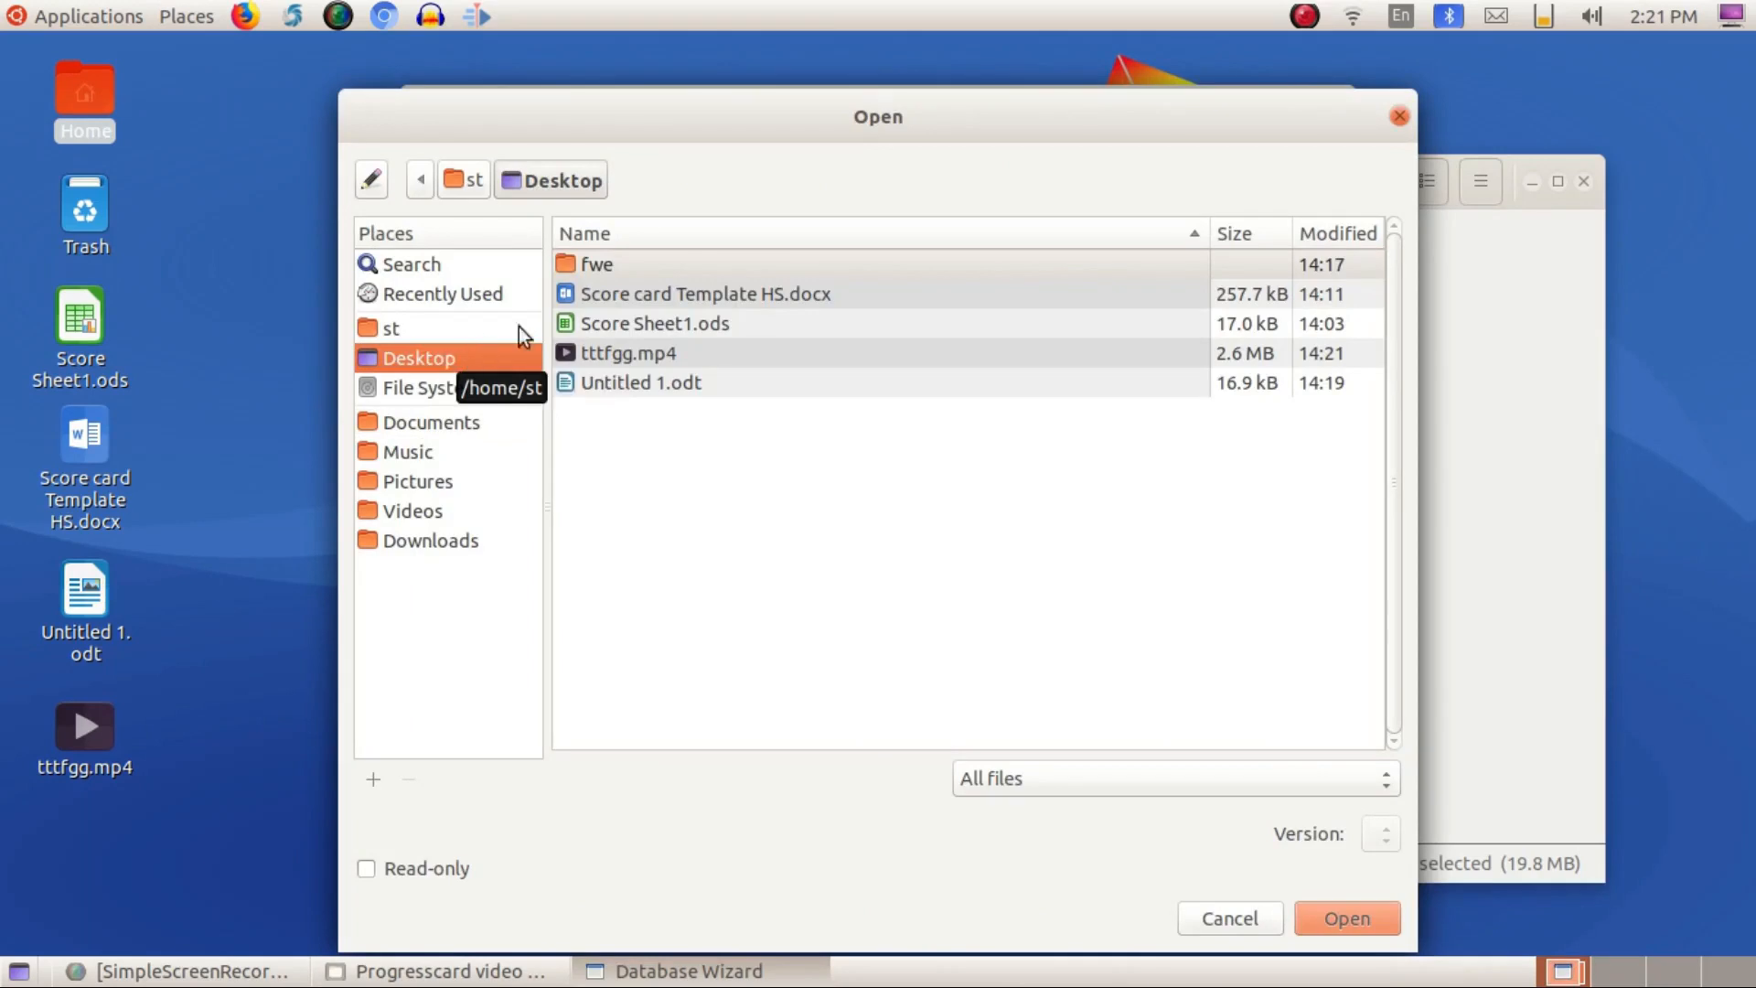
left_click(645, 322)
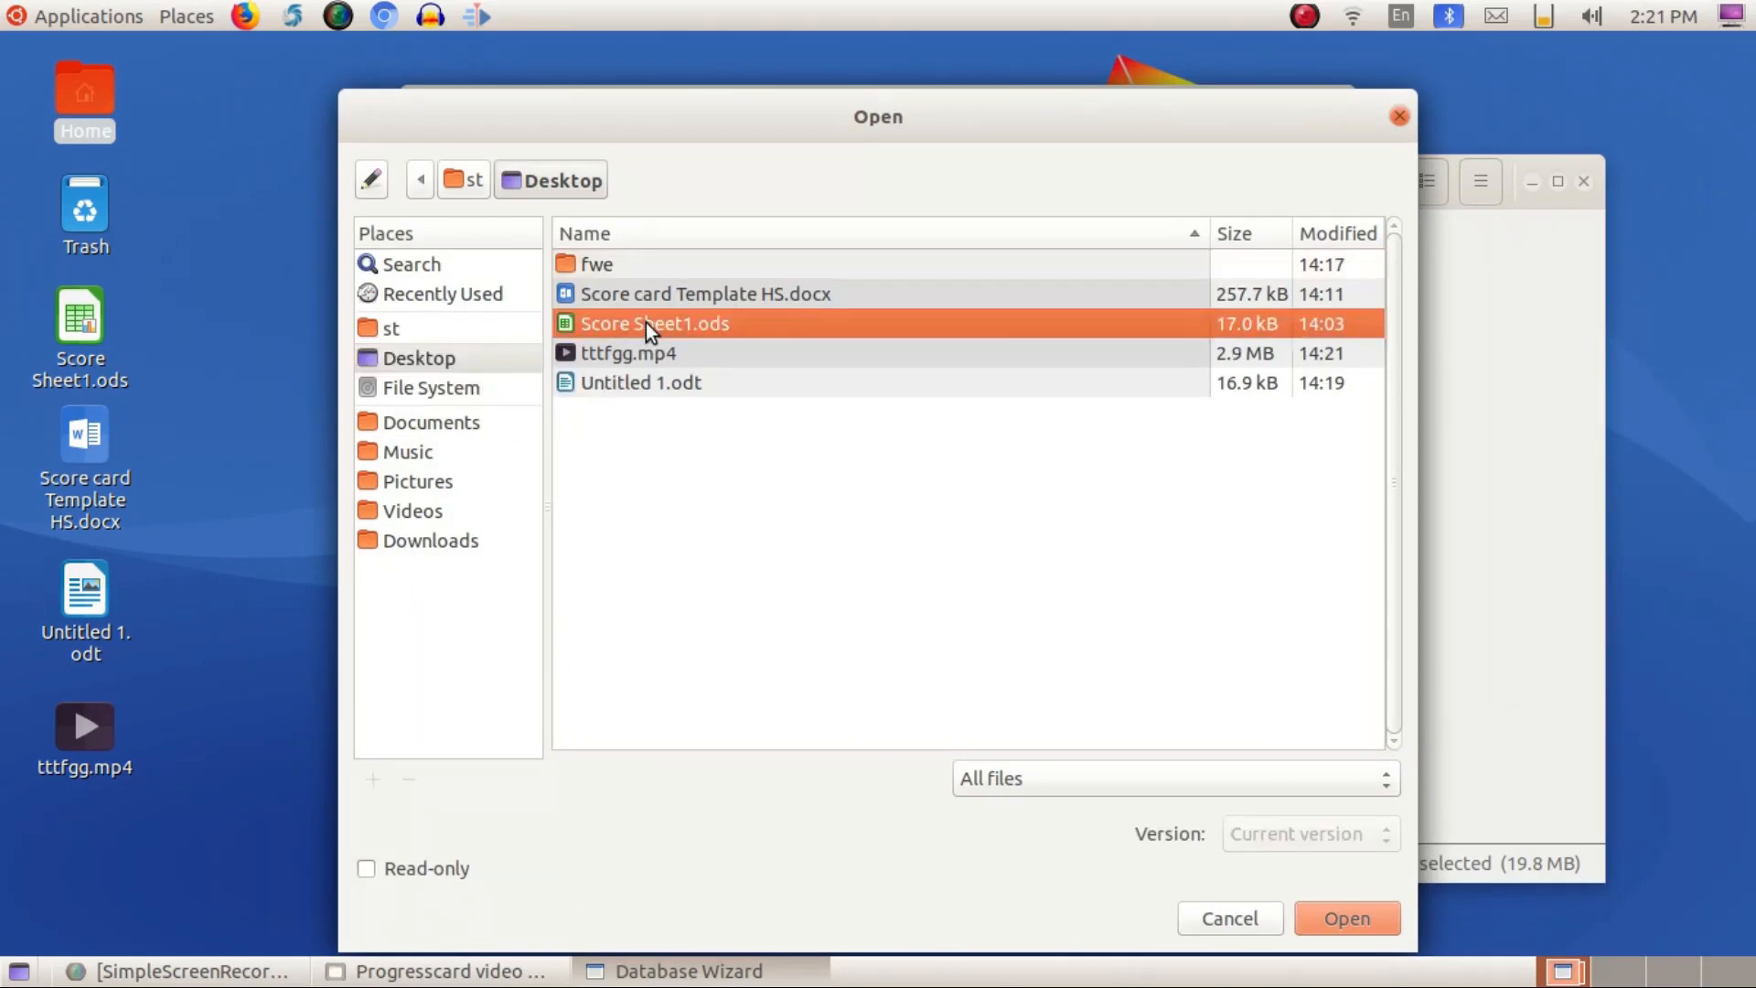
left_click(1335, 920)
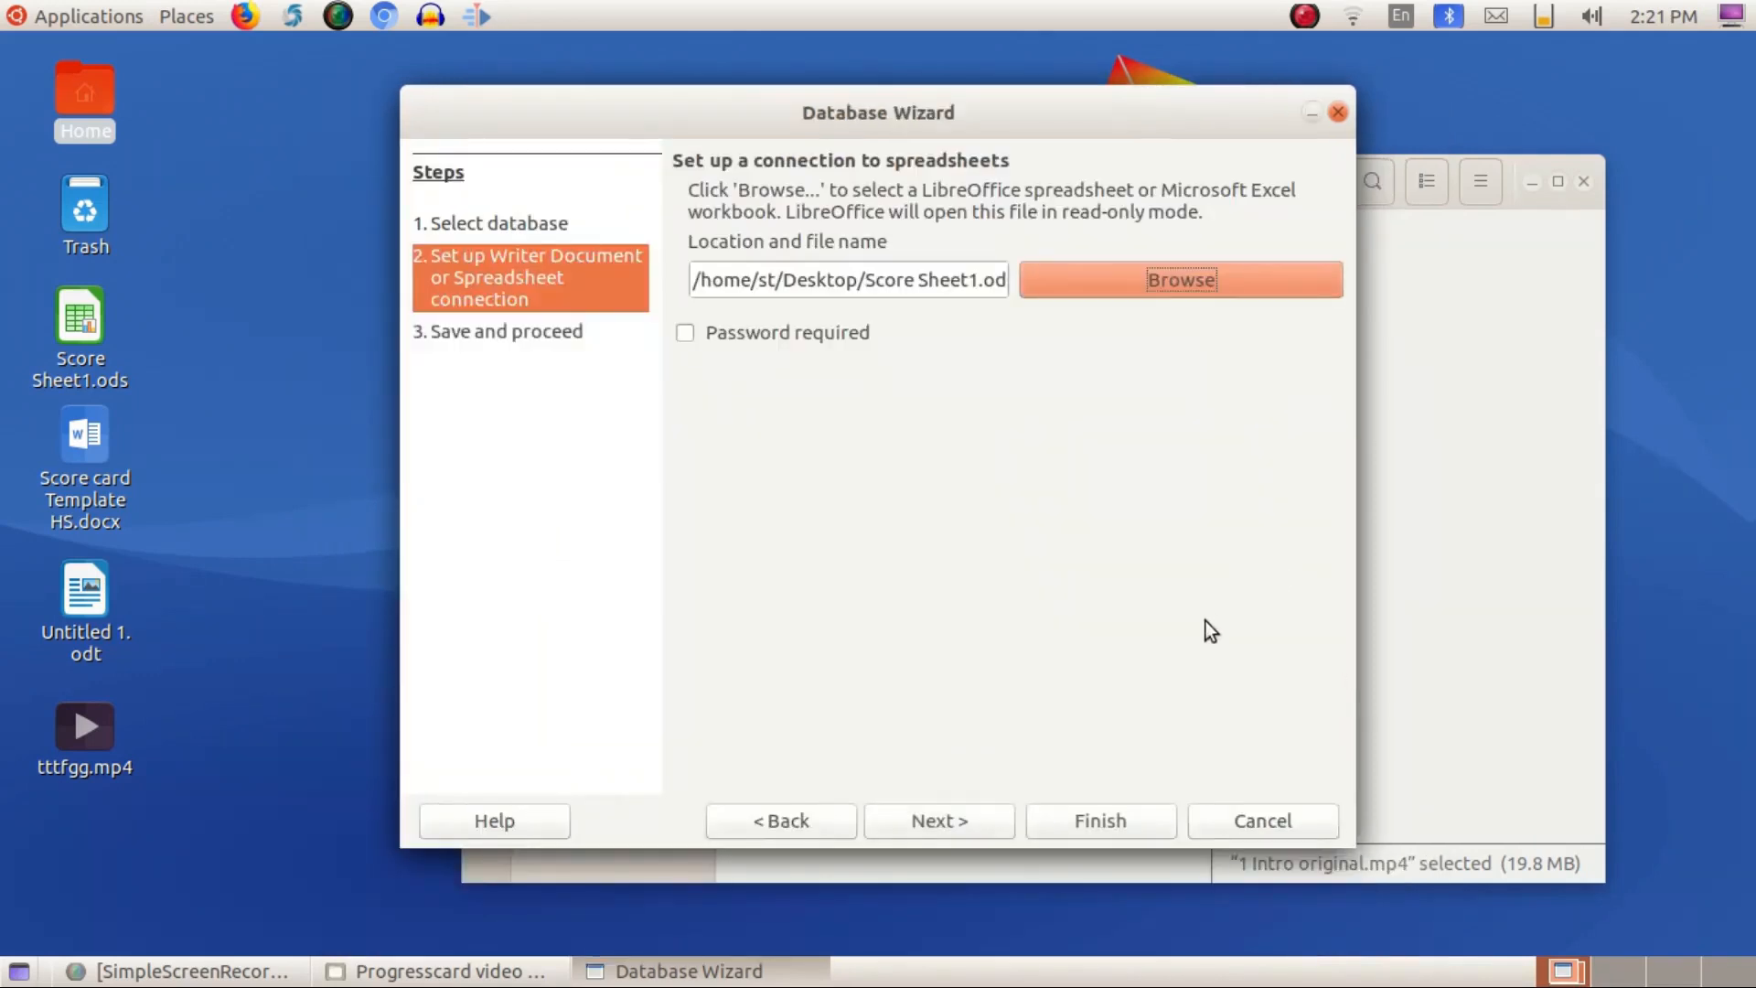
Step: Finish the Database Wizard with the database registered but without opening it for editing
left_click(948, 823)
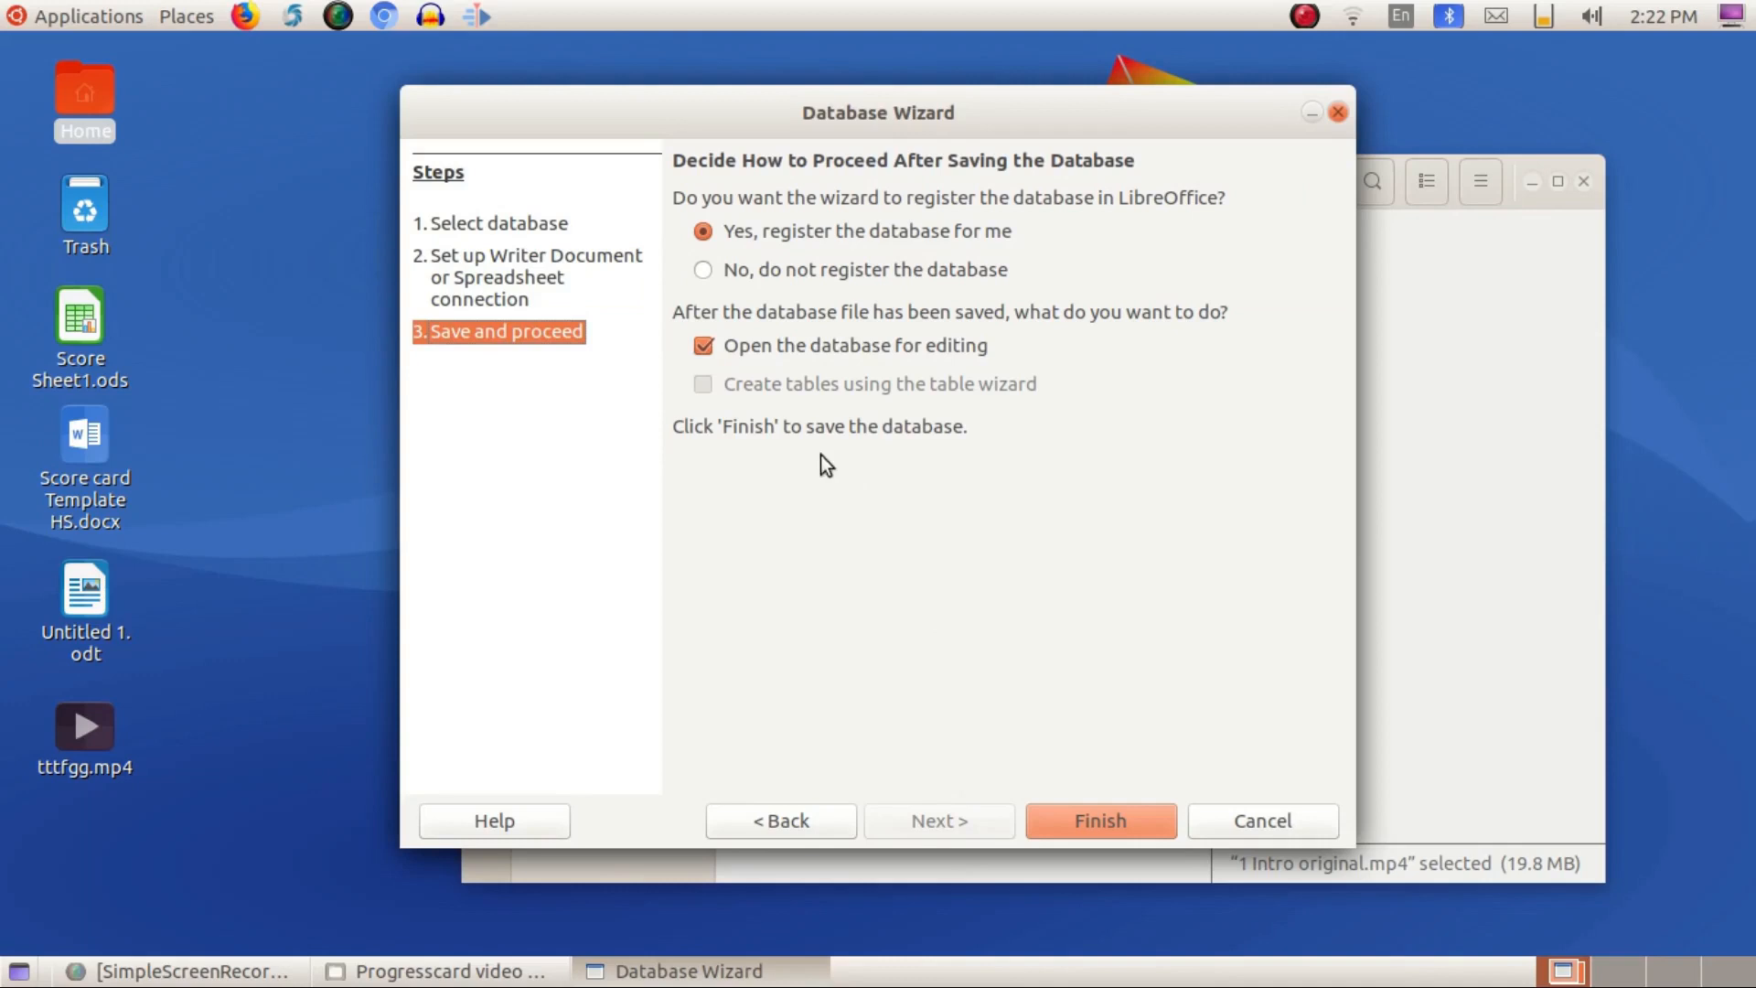
left_click(705, 345)
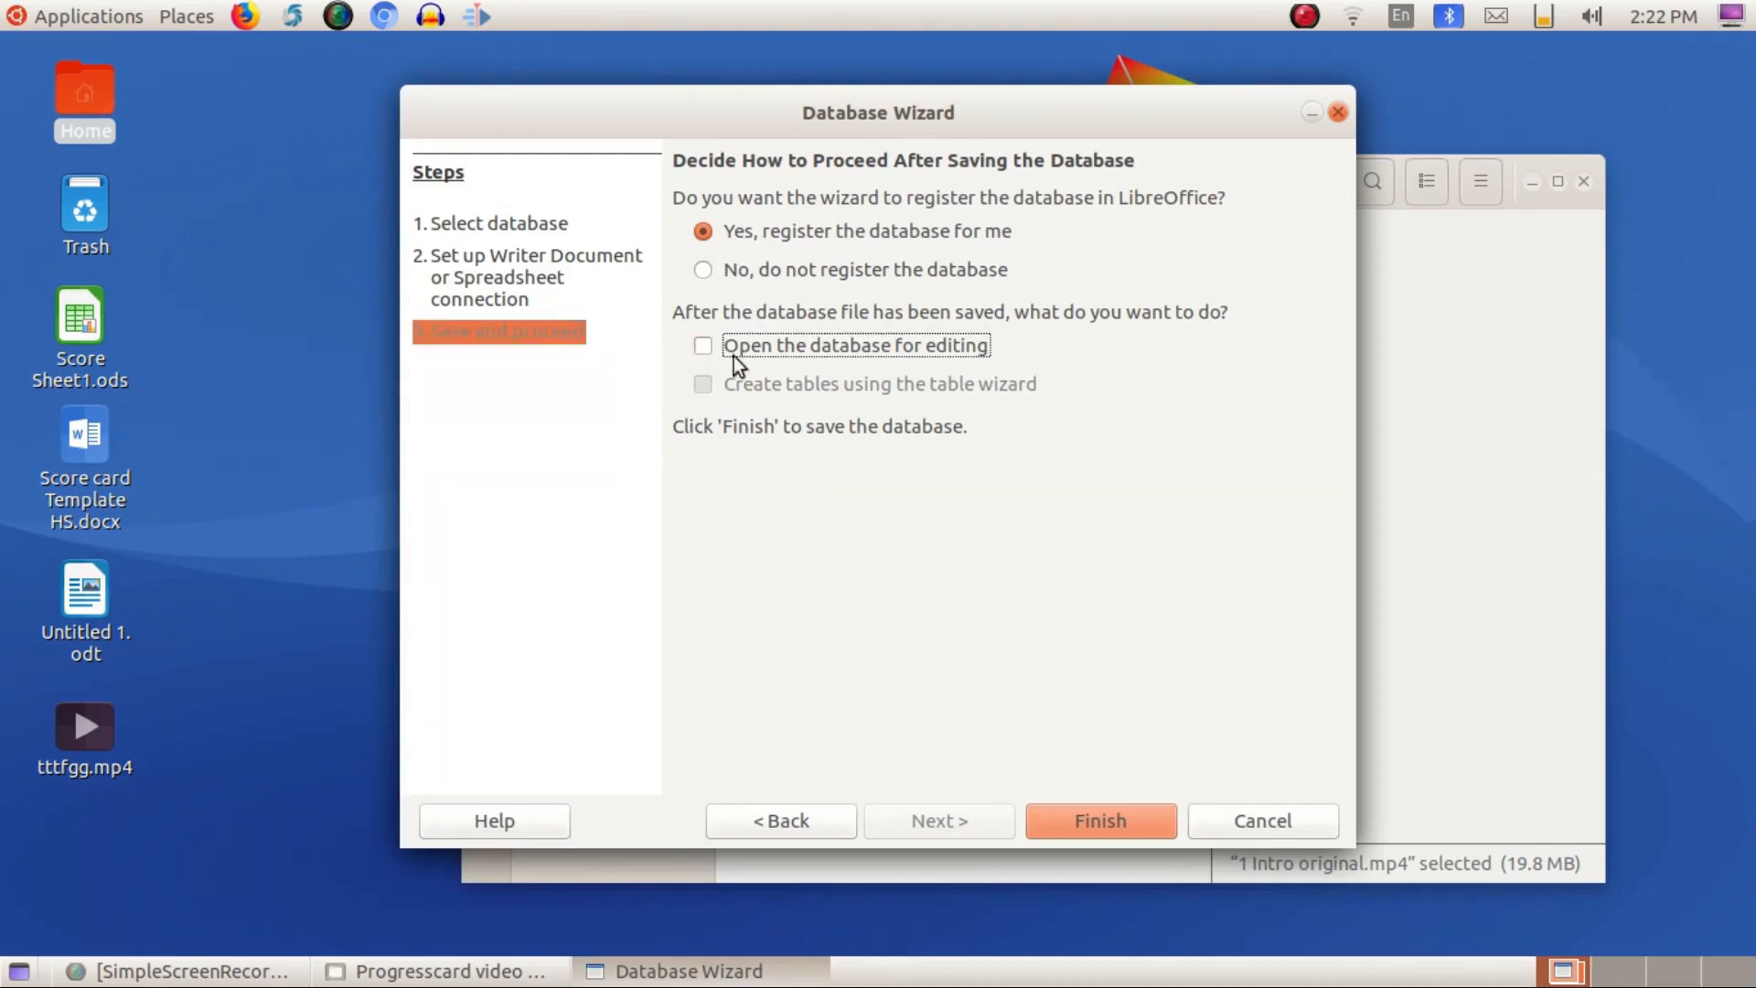
left_click(1082, 821)
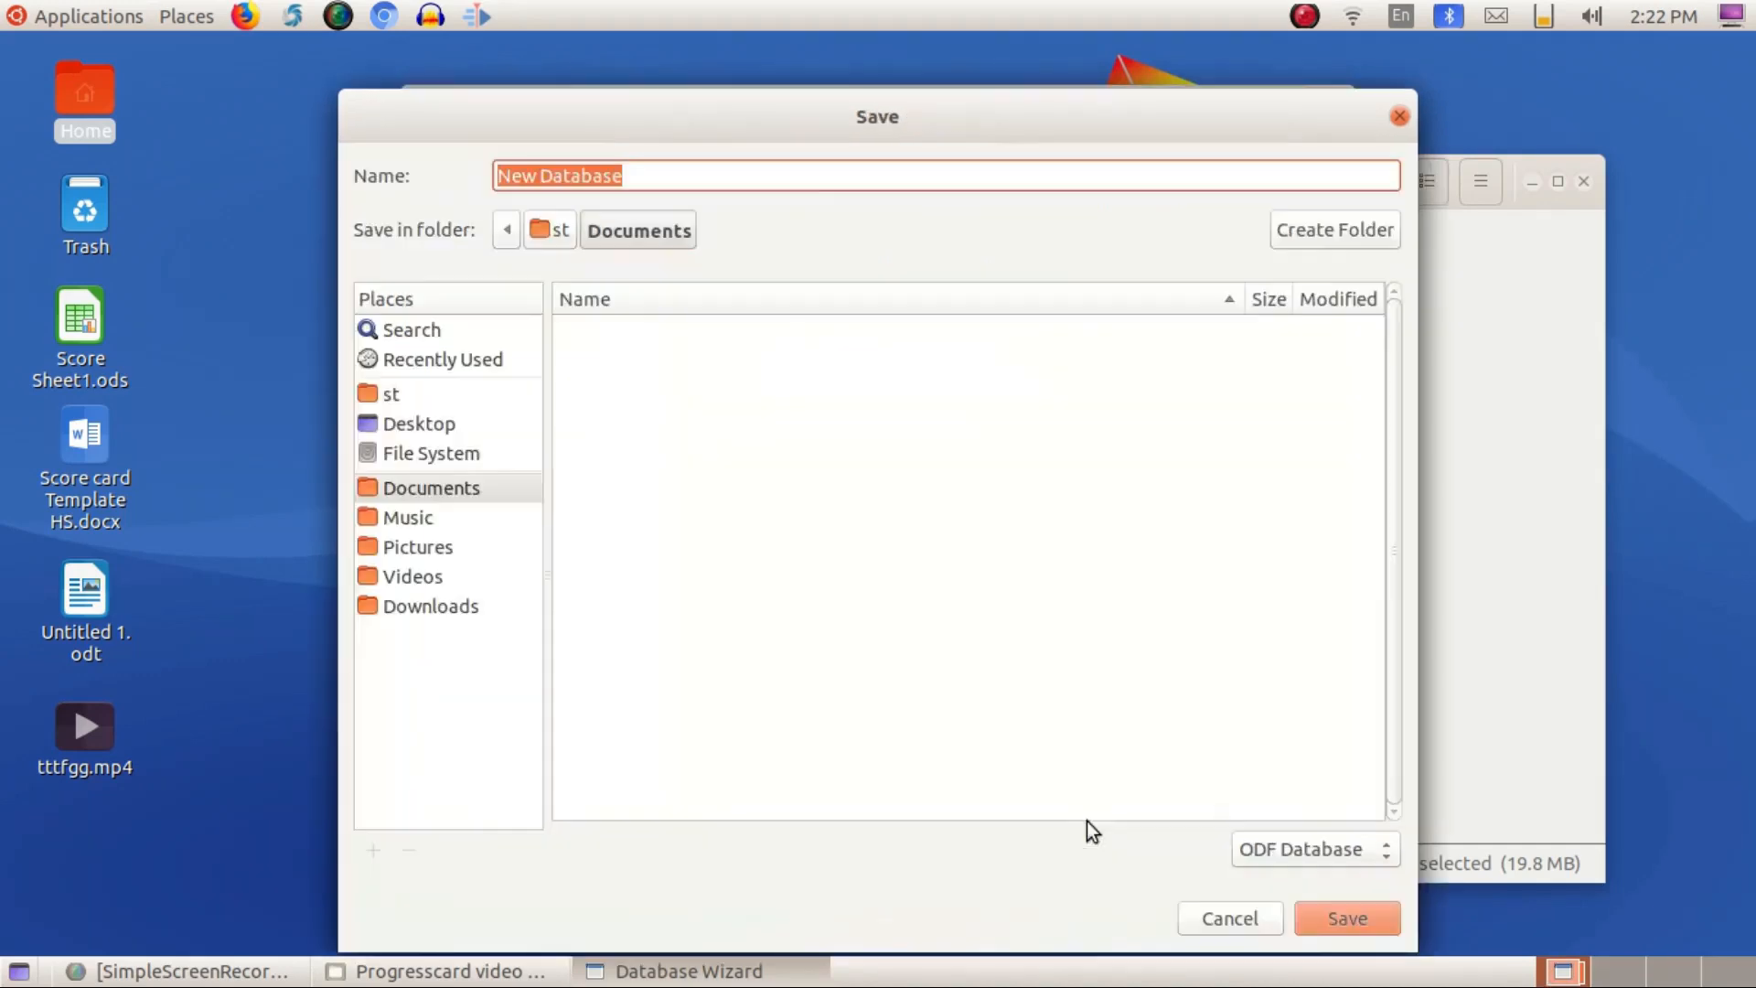
Step: Name the new database "Score Database" and save it in the Desktop folder
left_click(540, 176)
key("BackSpace")
key("BackSpace")
key("BackSpace")
type("Score")
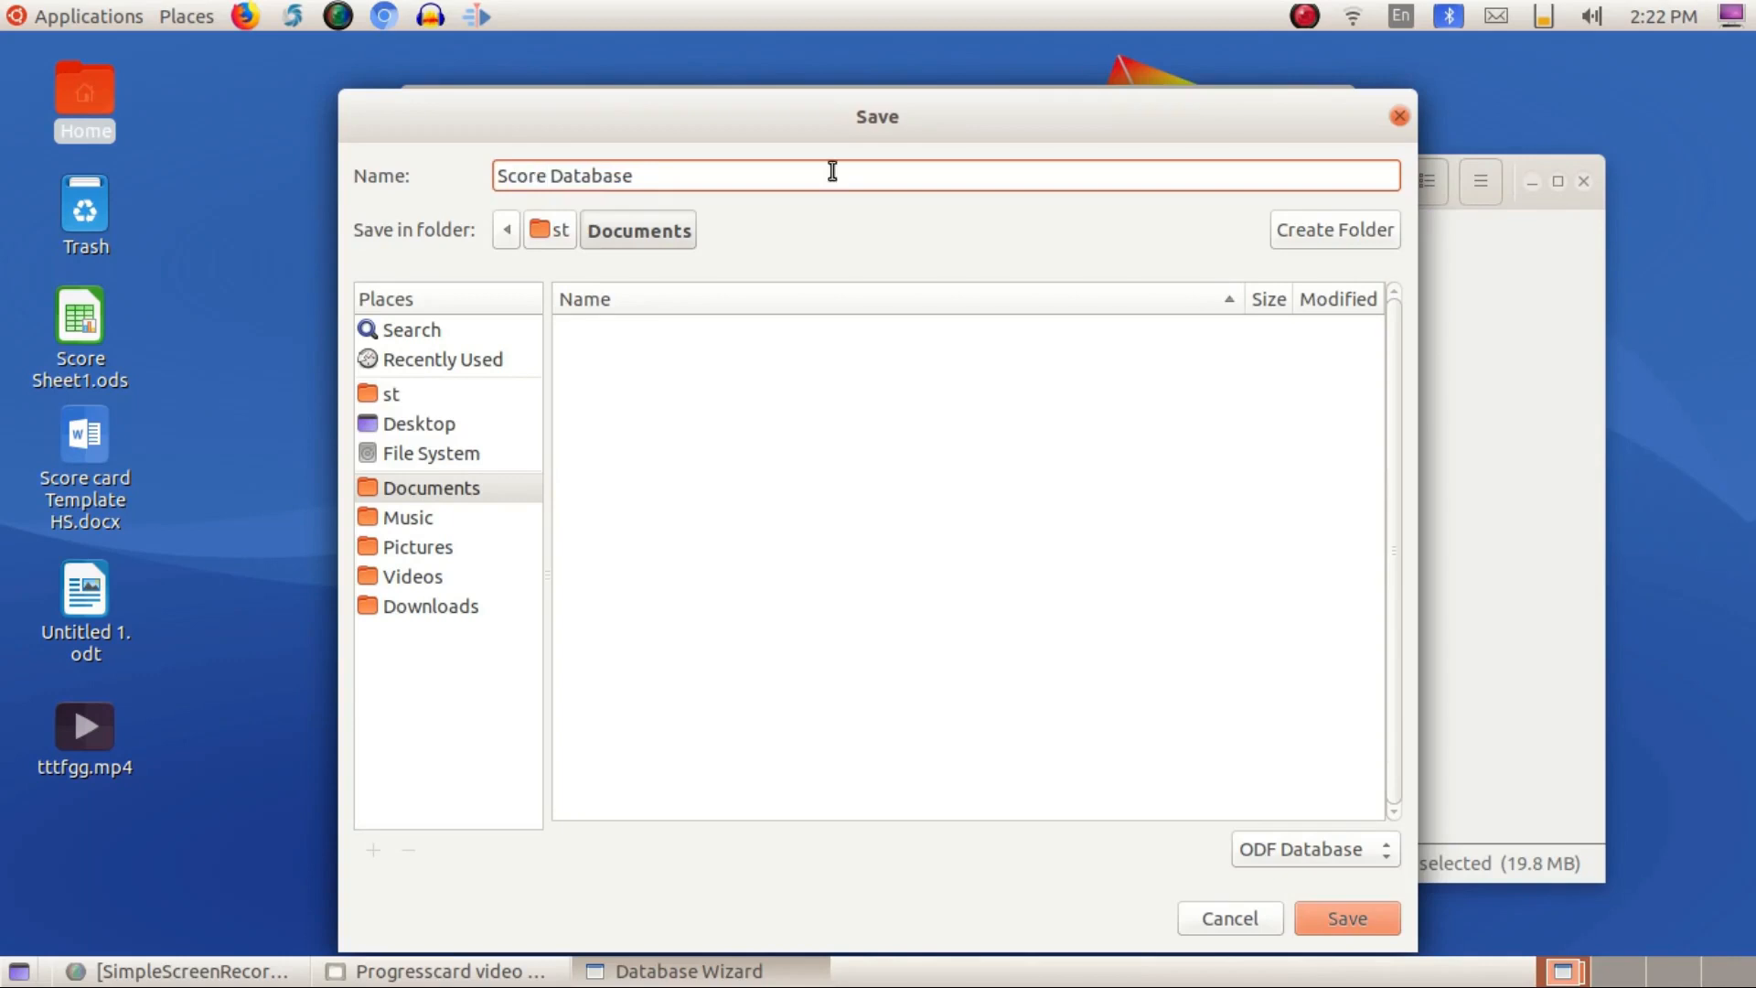
left_click(410, 423)
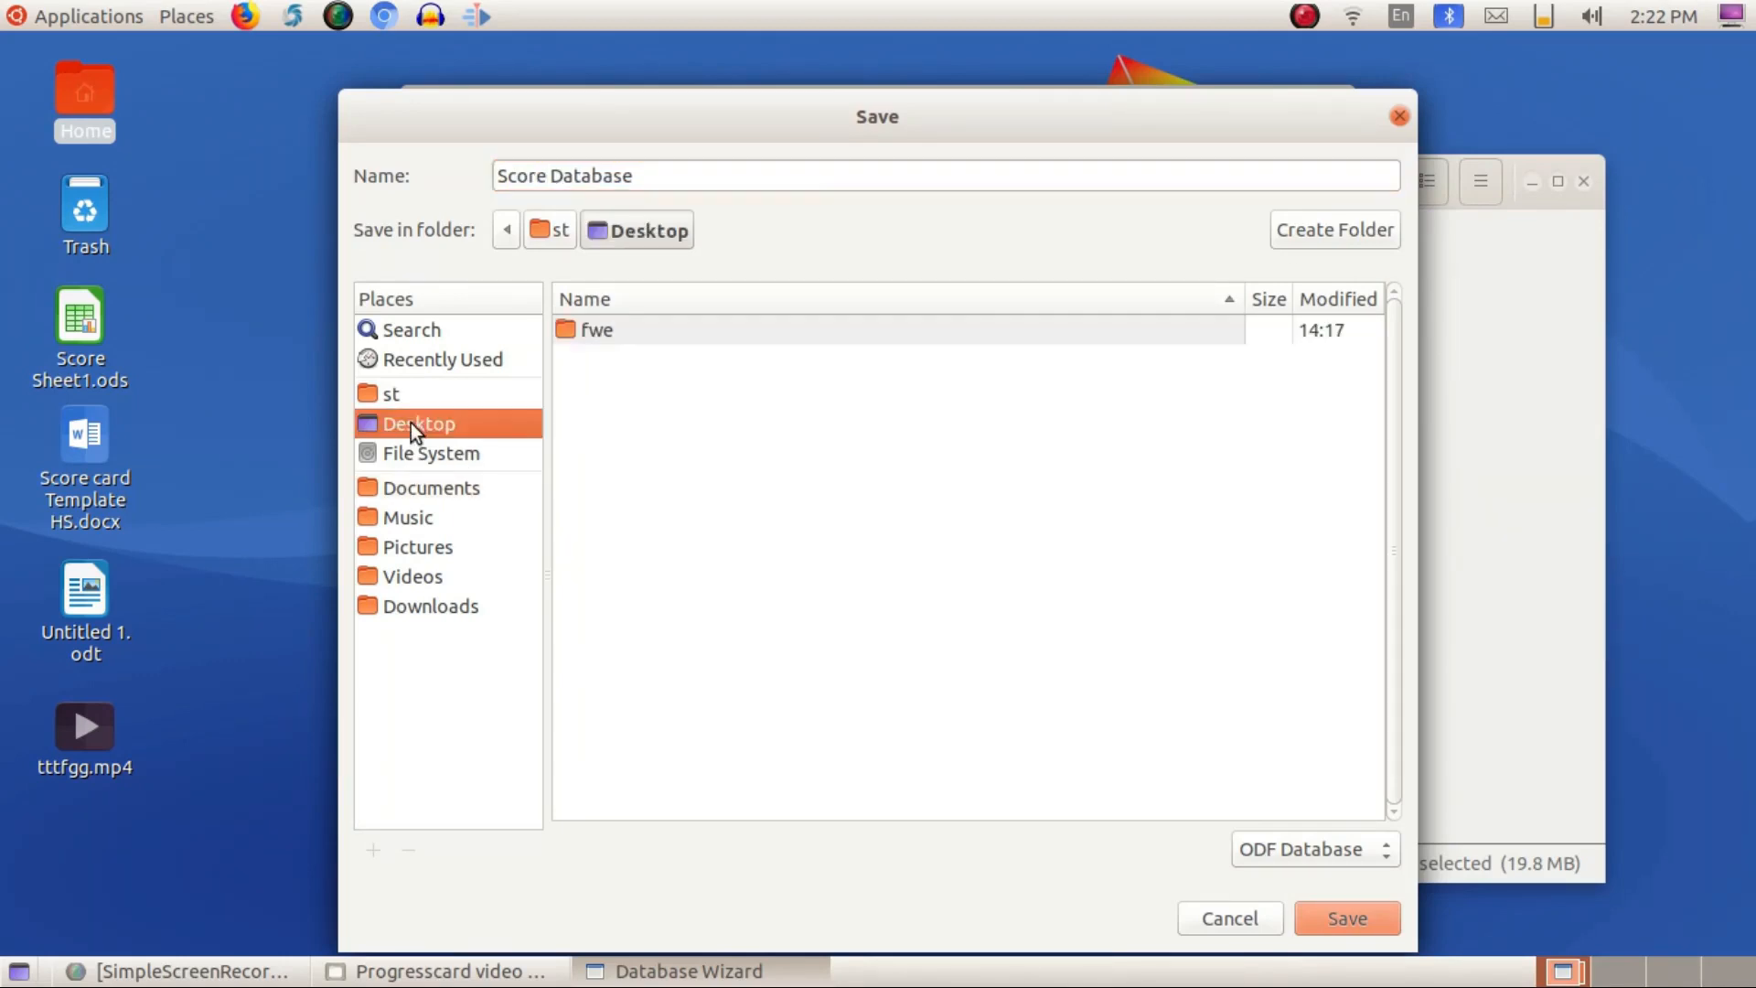
left_click(1342, 924)
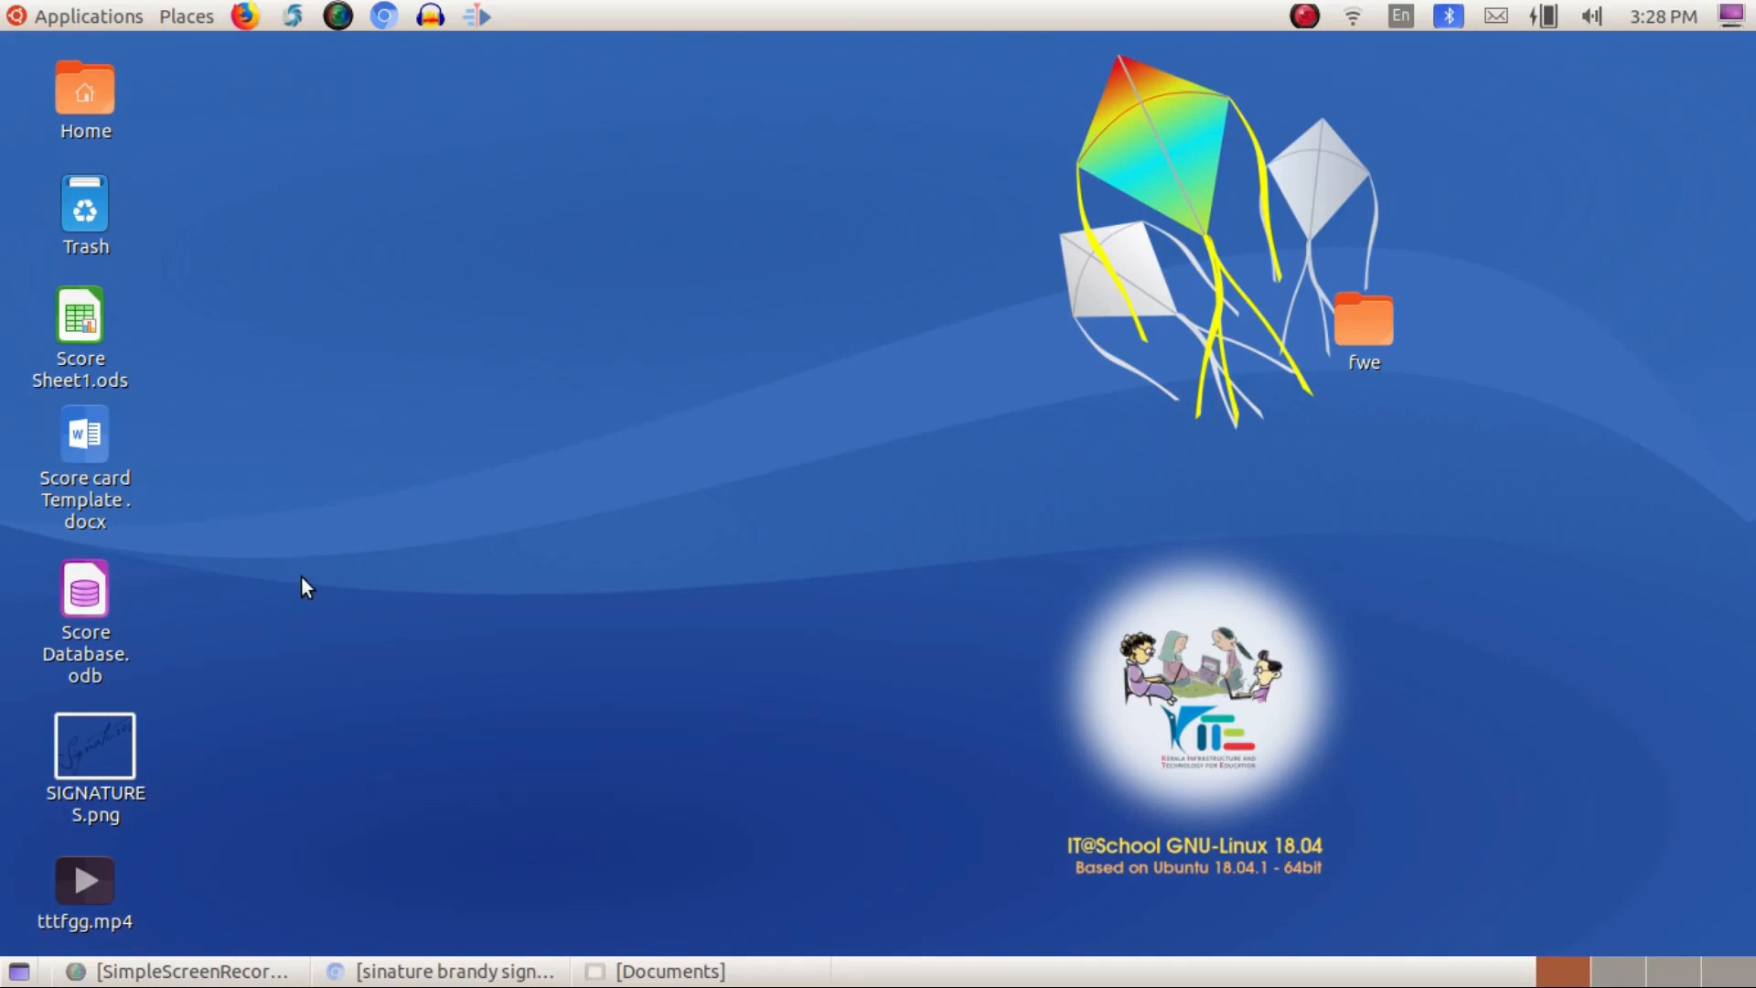
Step: Open Score card Template .docx from the desktop in Writer and show its data sources
double_click(96, 443)
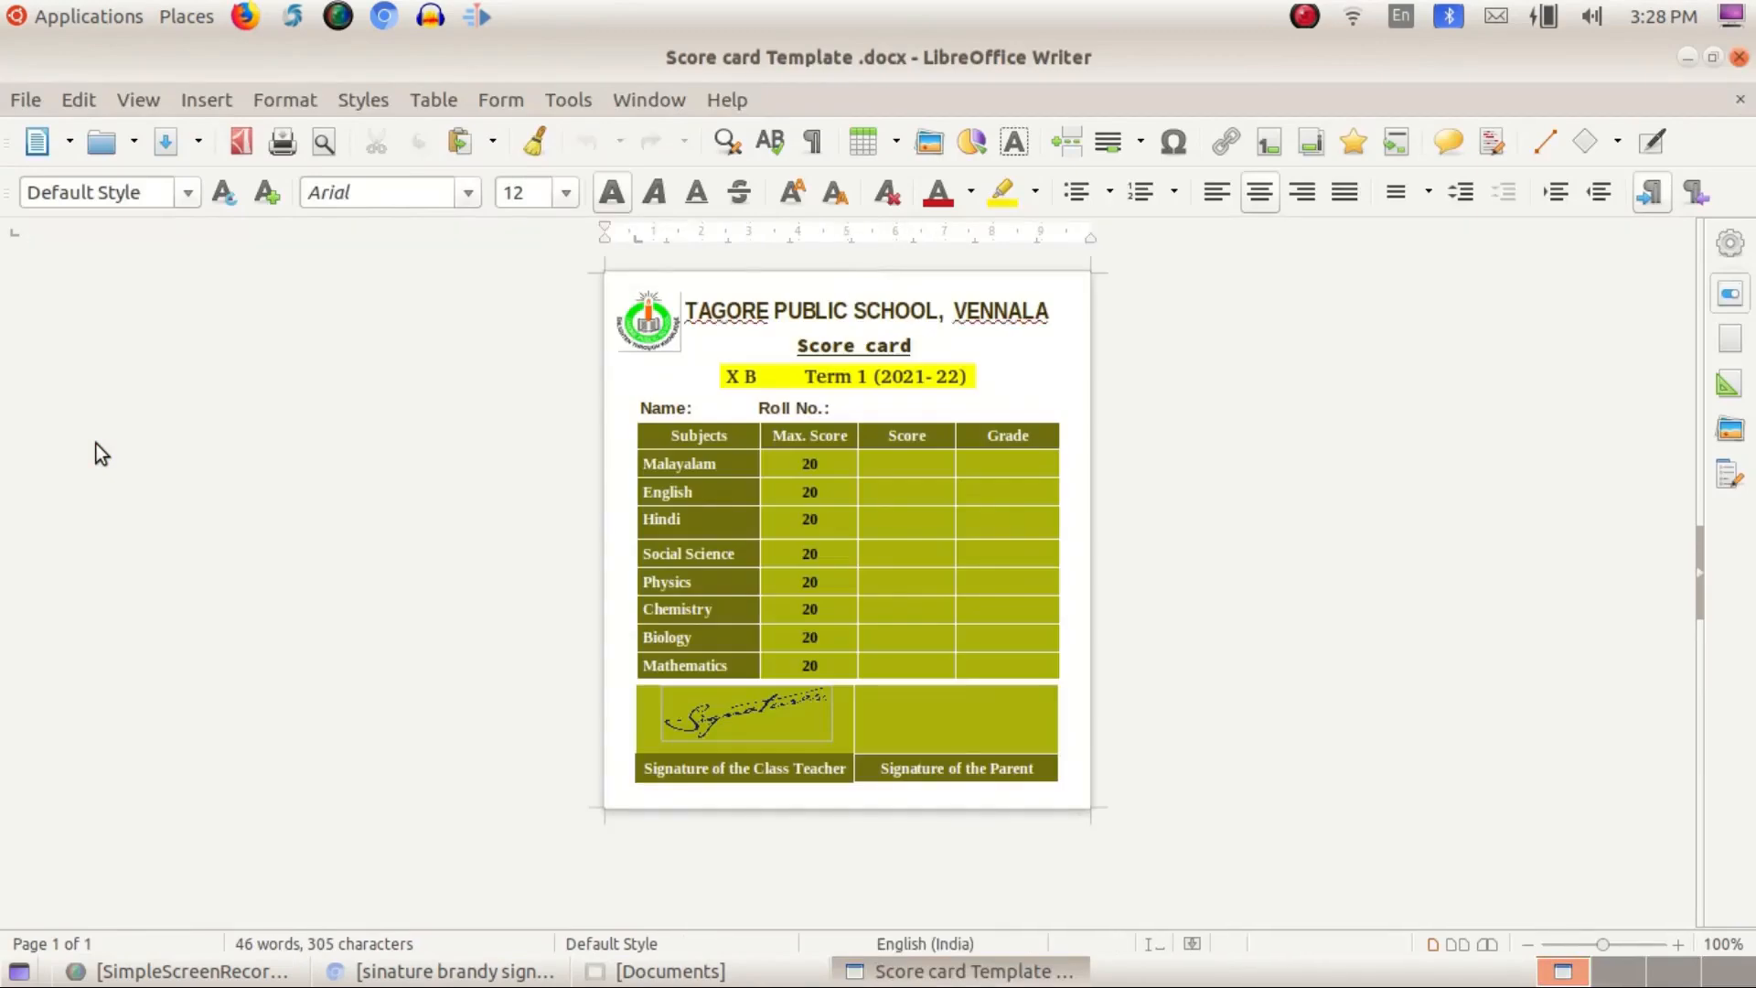
left_click(146, 97)
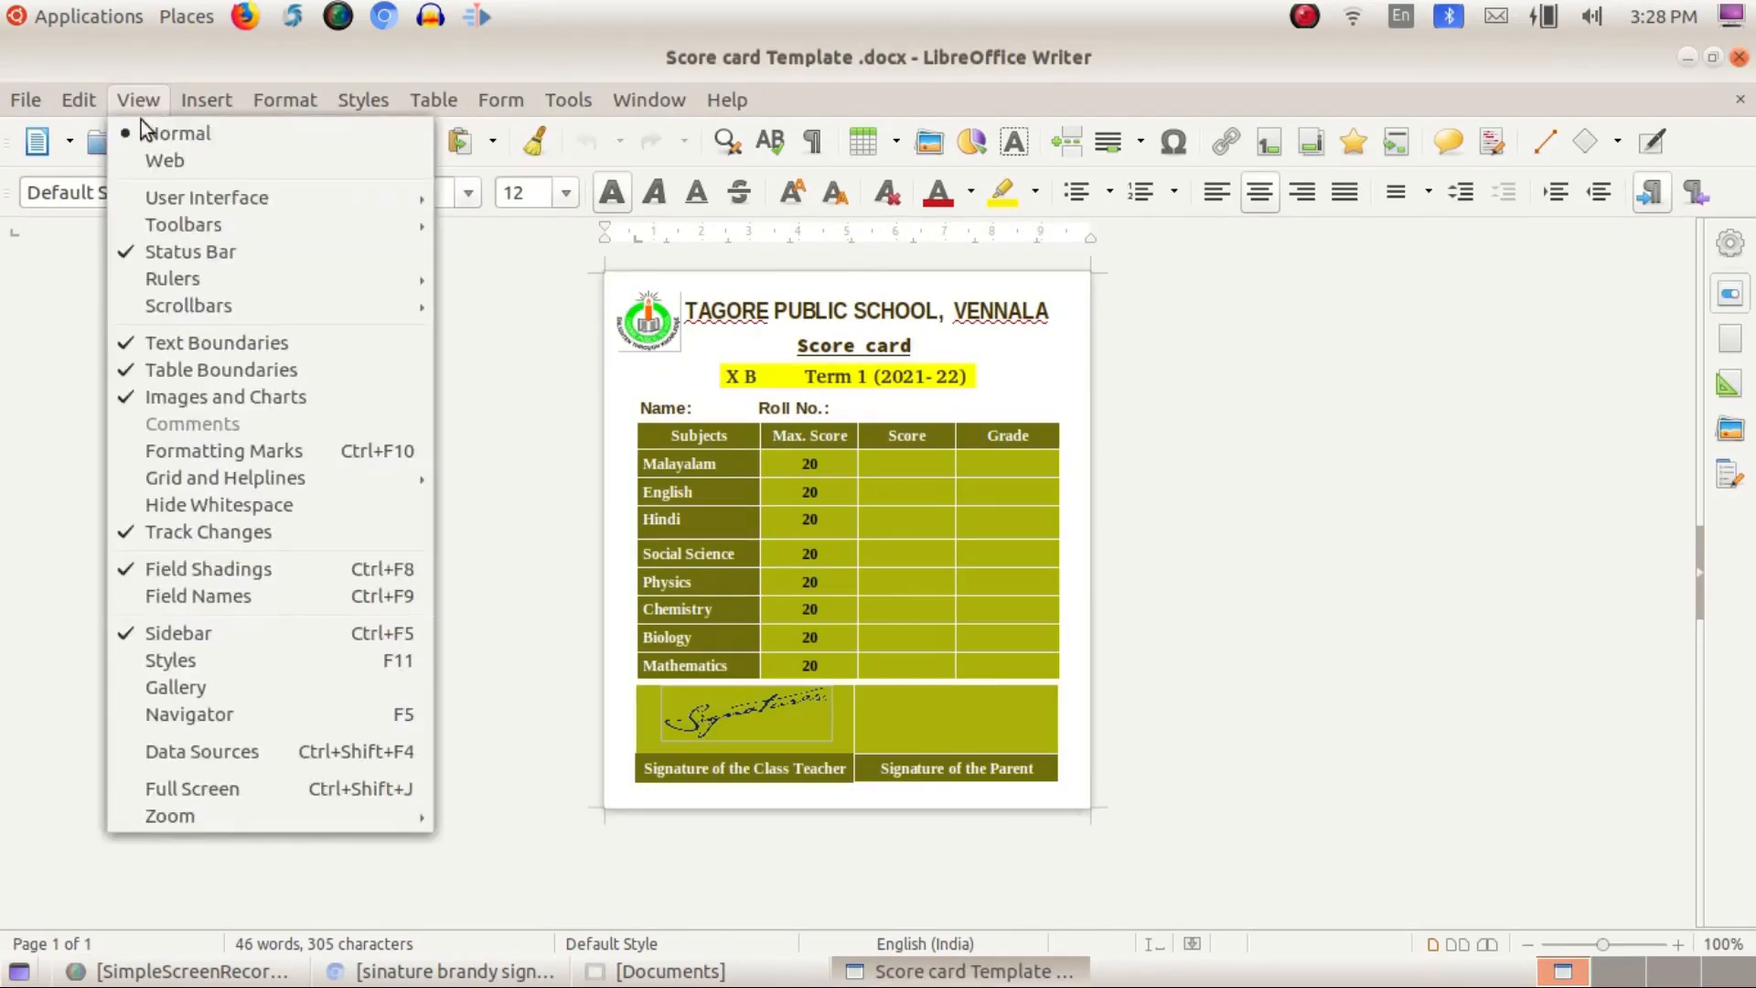
left_click(165, 750)
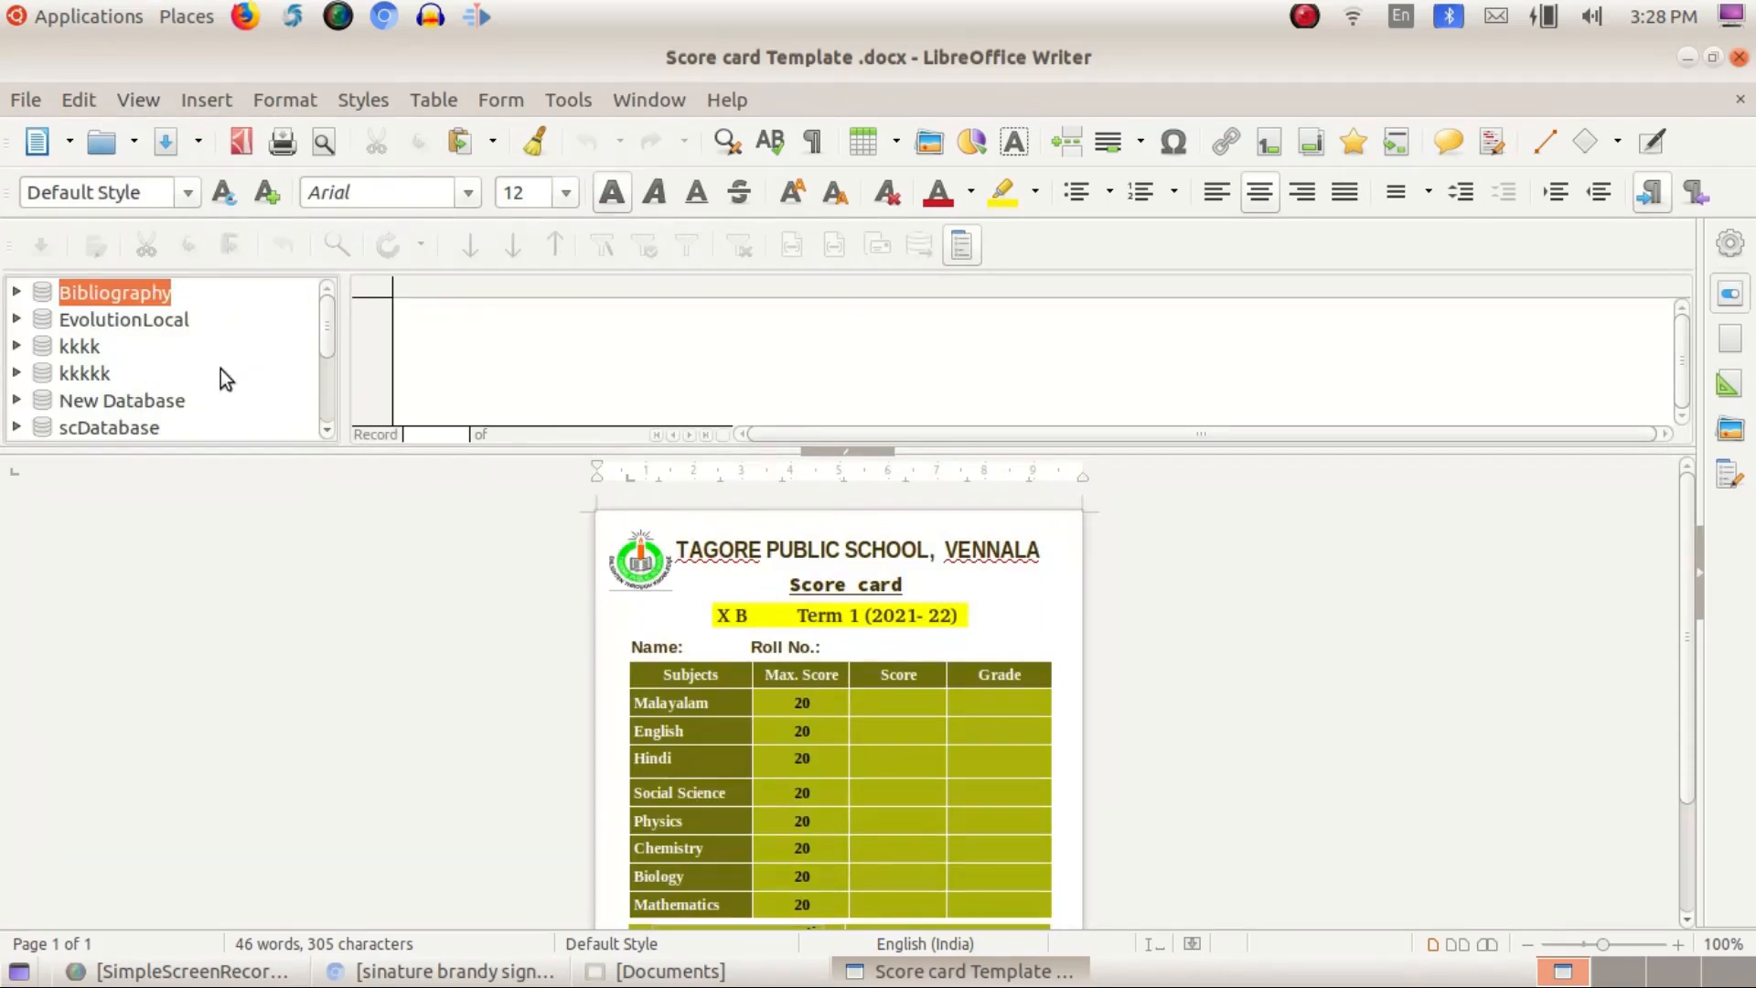
Step: Display the records of the Sheet1 table from Score Database in the data source view
scroll(221, 369, "down", 2)
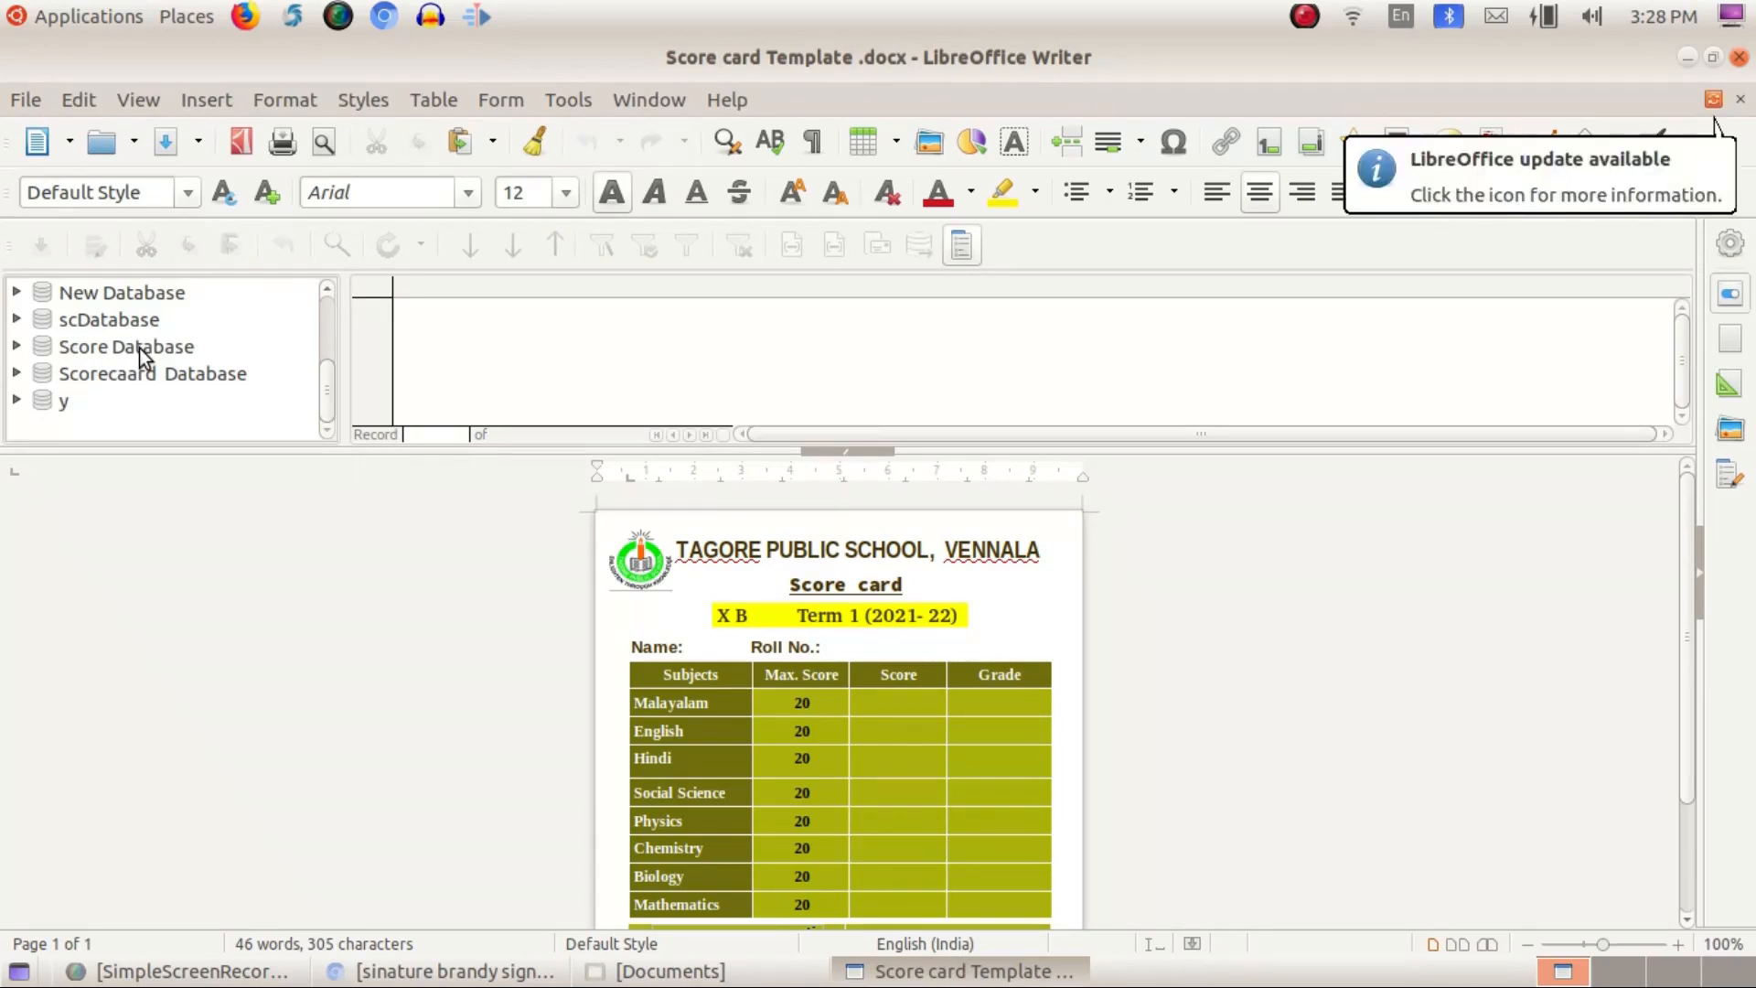
double_click(139, 348)
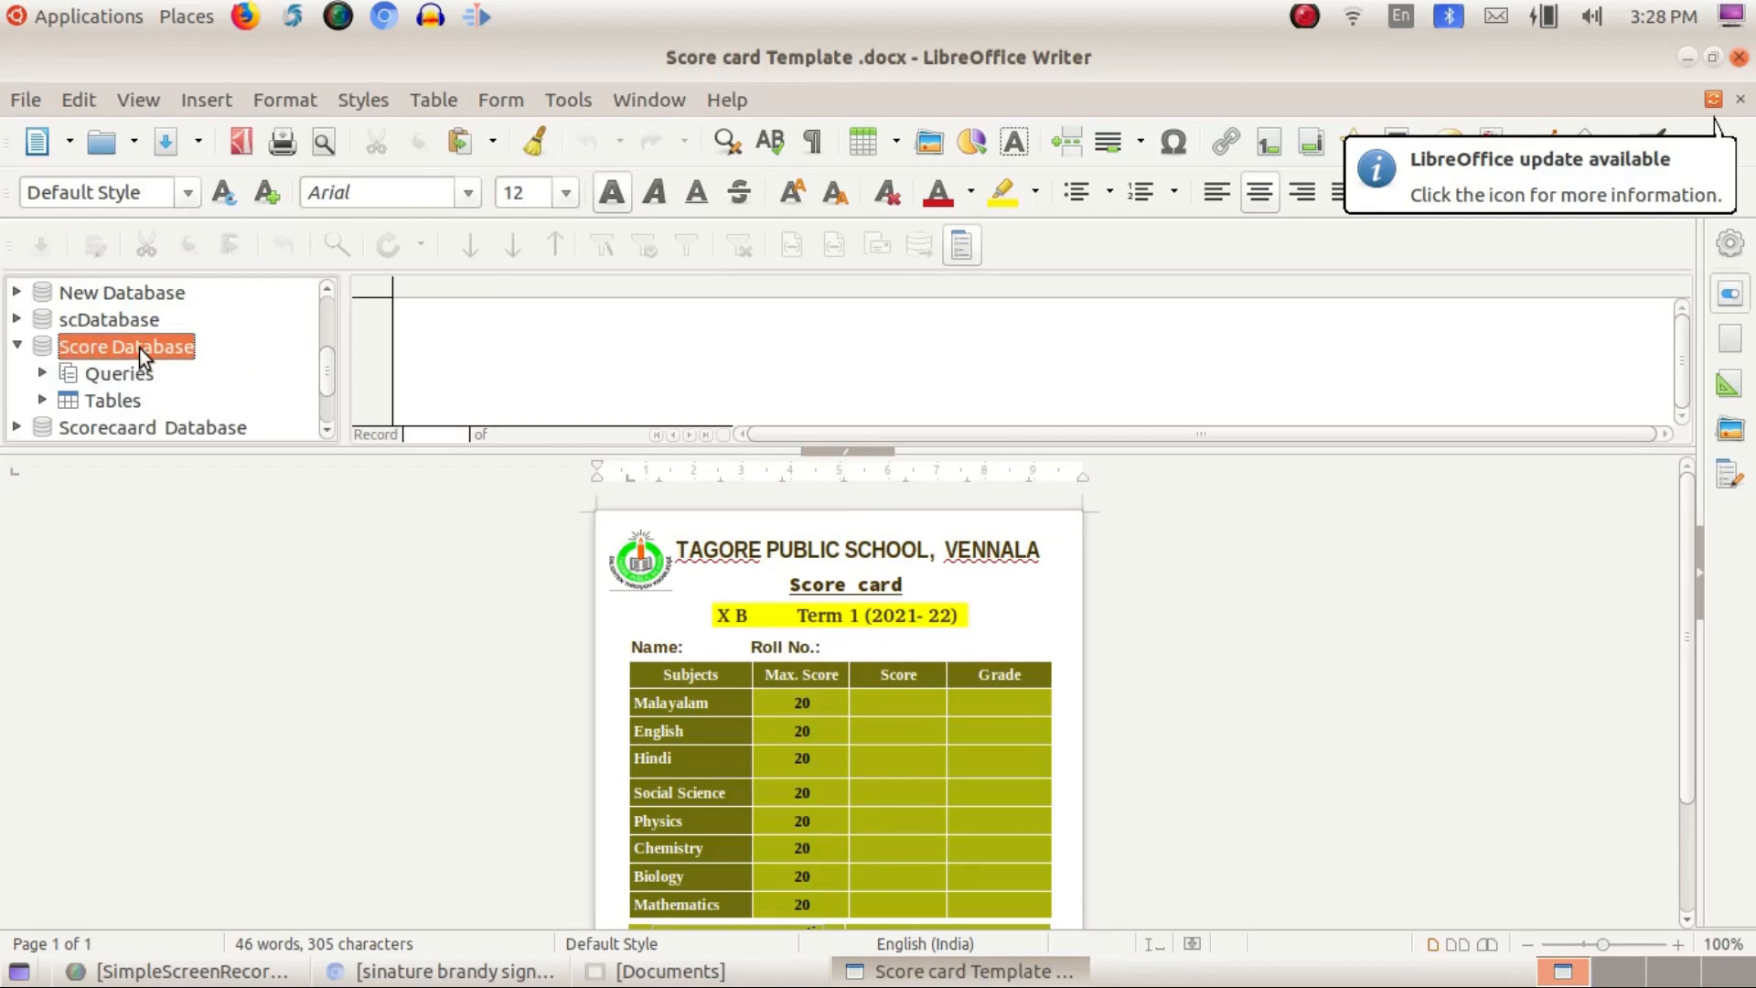
double_click(104, 400)
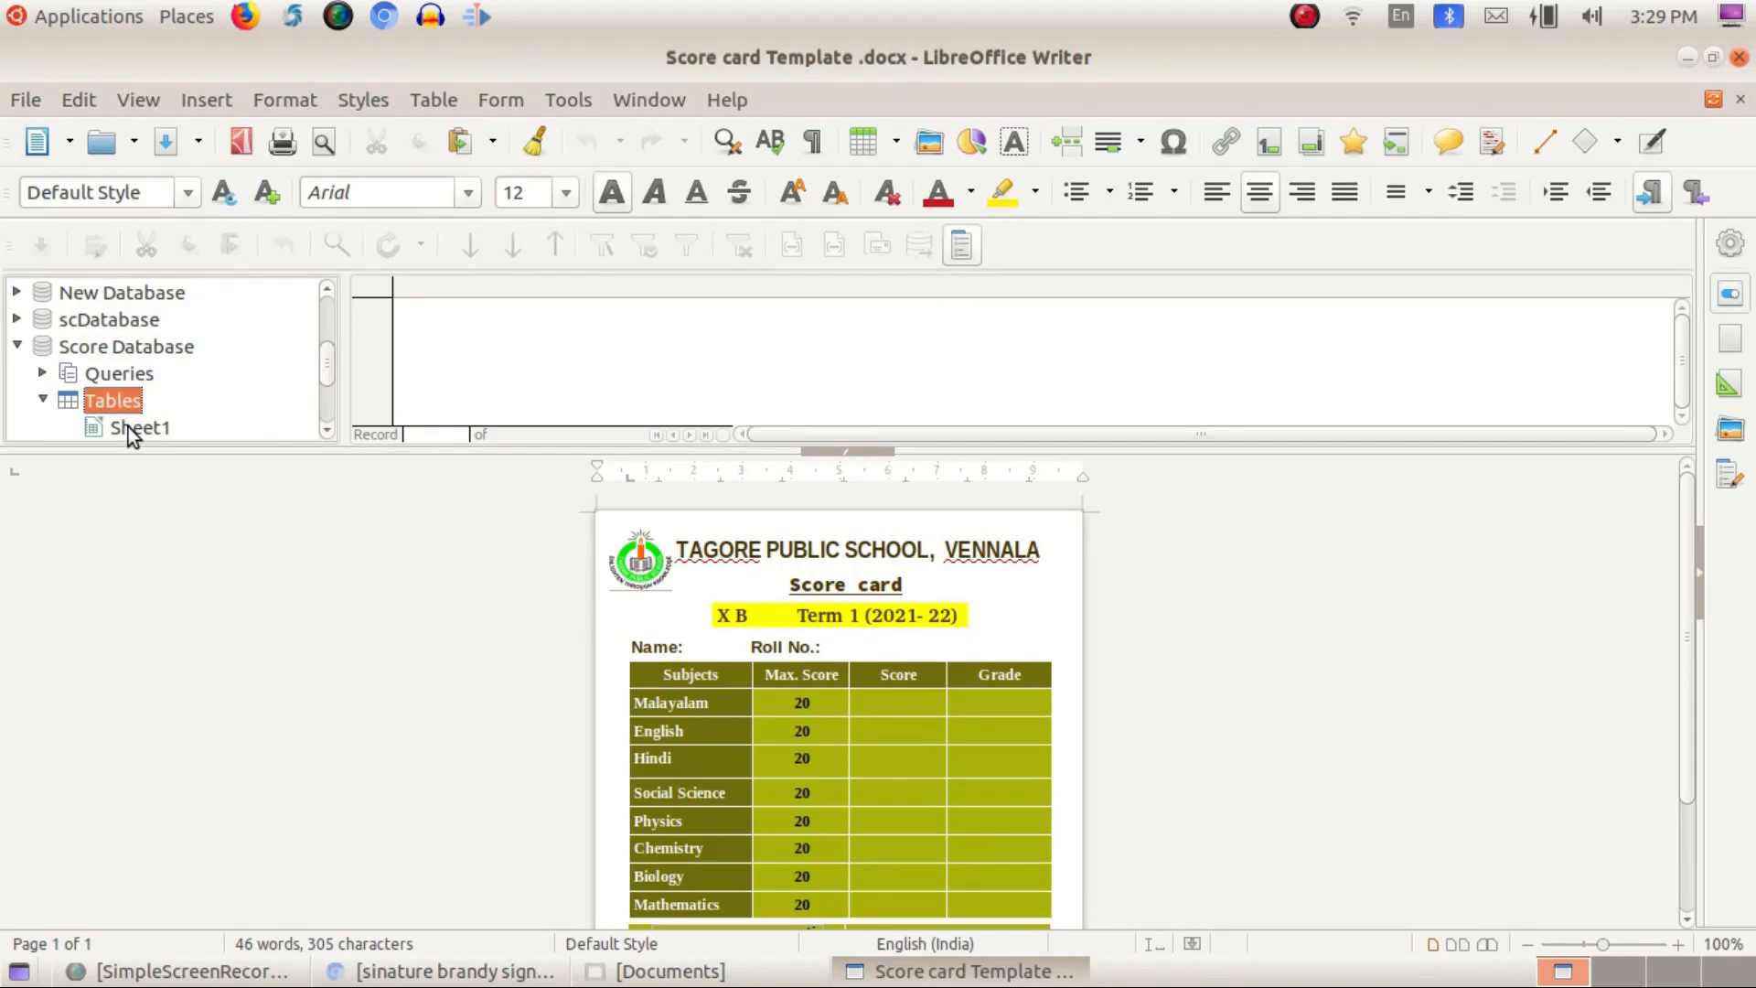
left_click(129, 426)
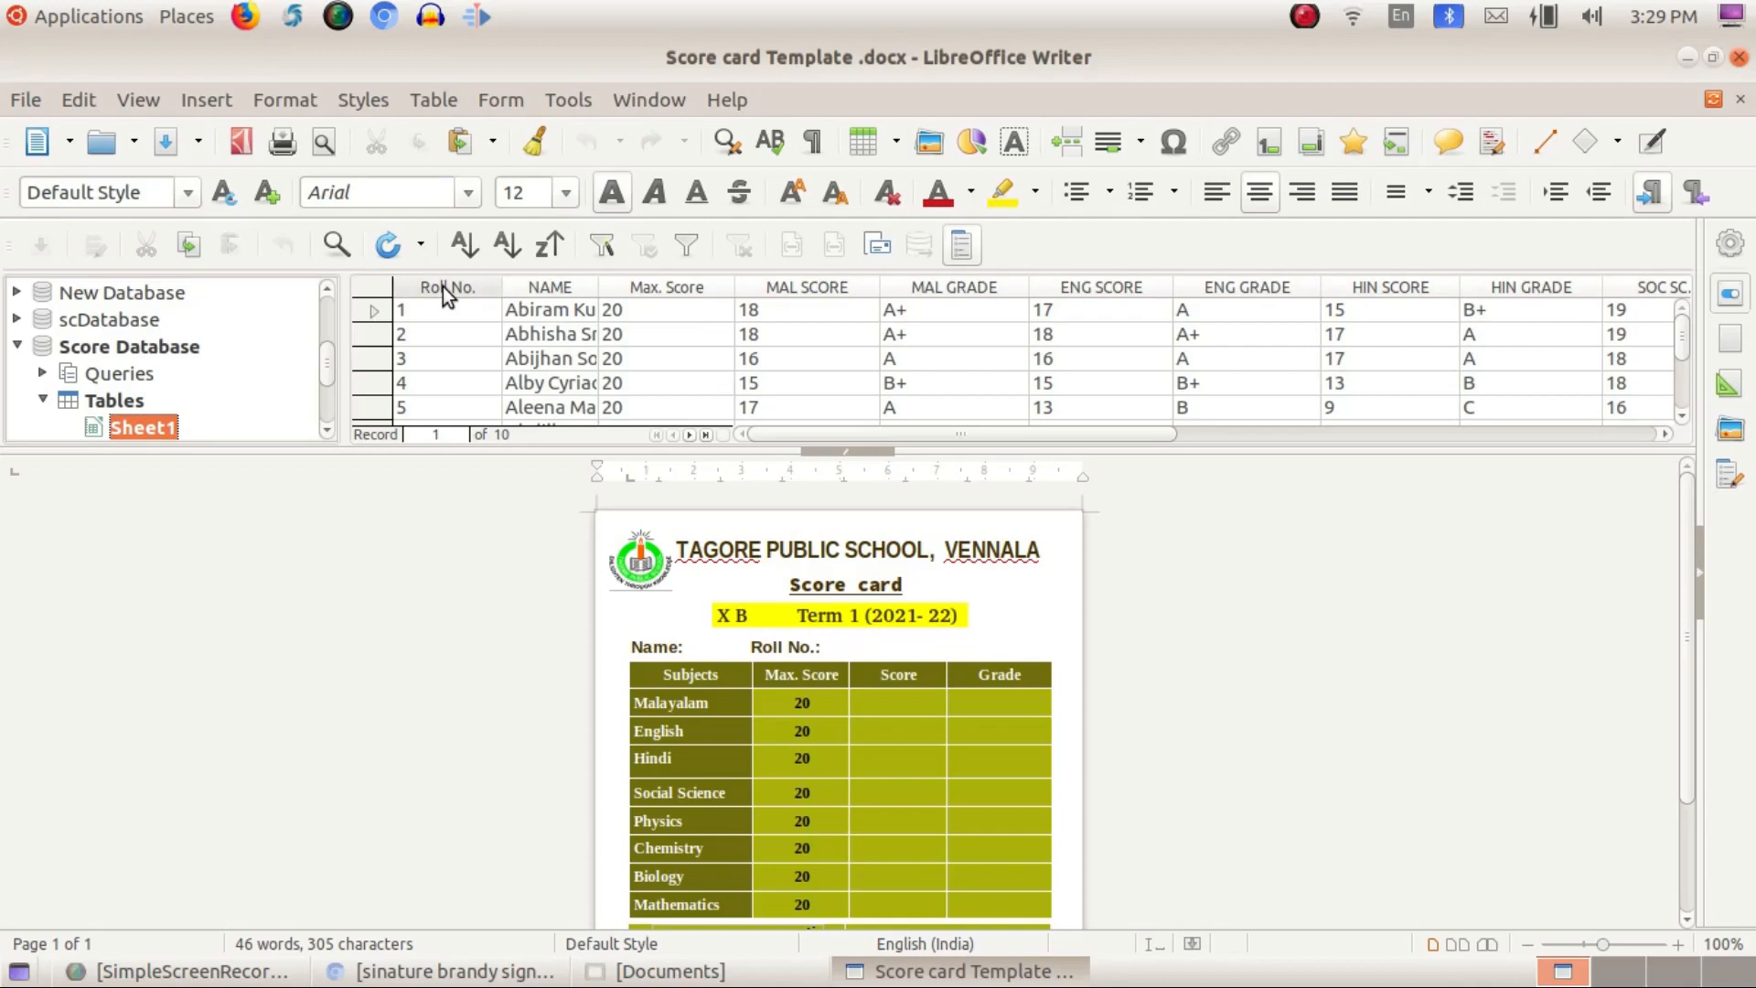
Step: Insert the Roll No. and NAME fields beside their labels, and the MAL SCORE and MAL GRADE fields in the Malayalam row
left_click_drag(445, 292, 825, 651)
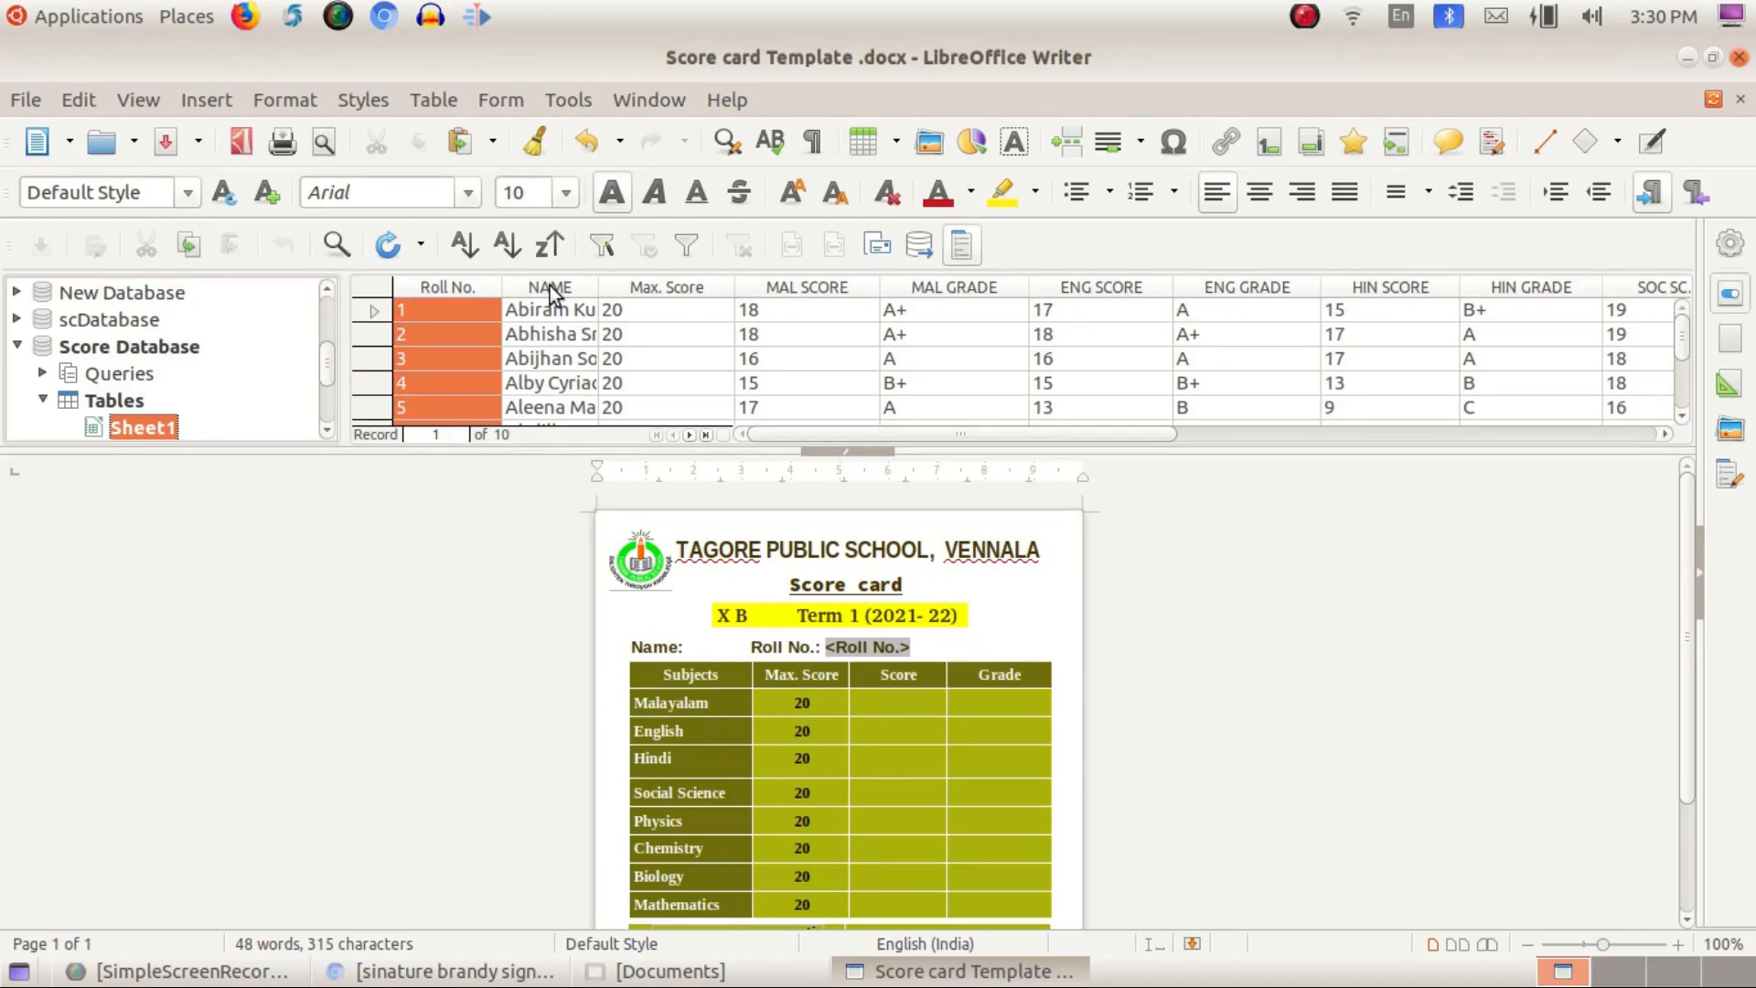
left_click_drag(550, 285, 687, 651)
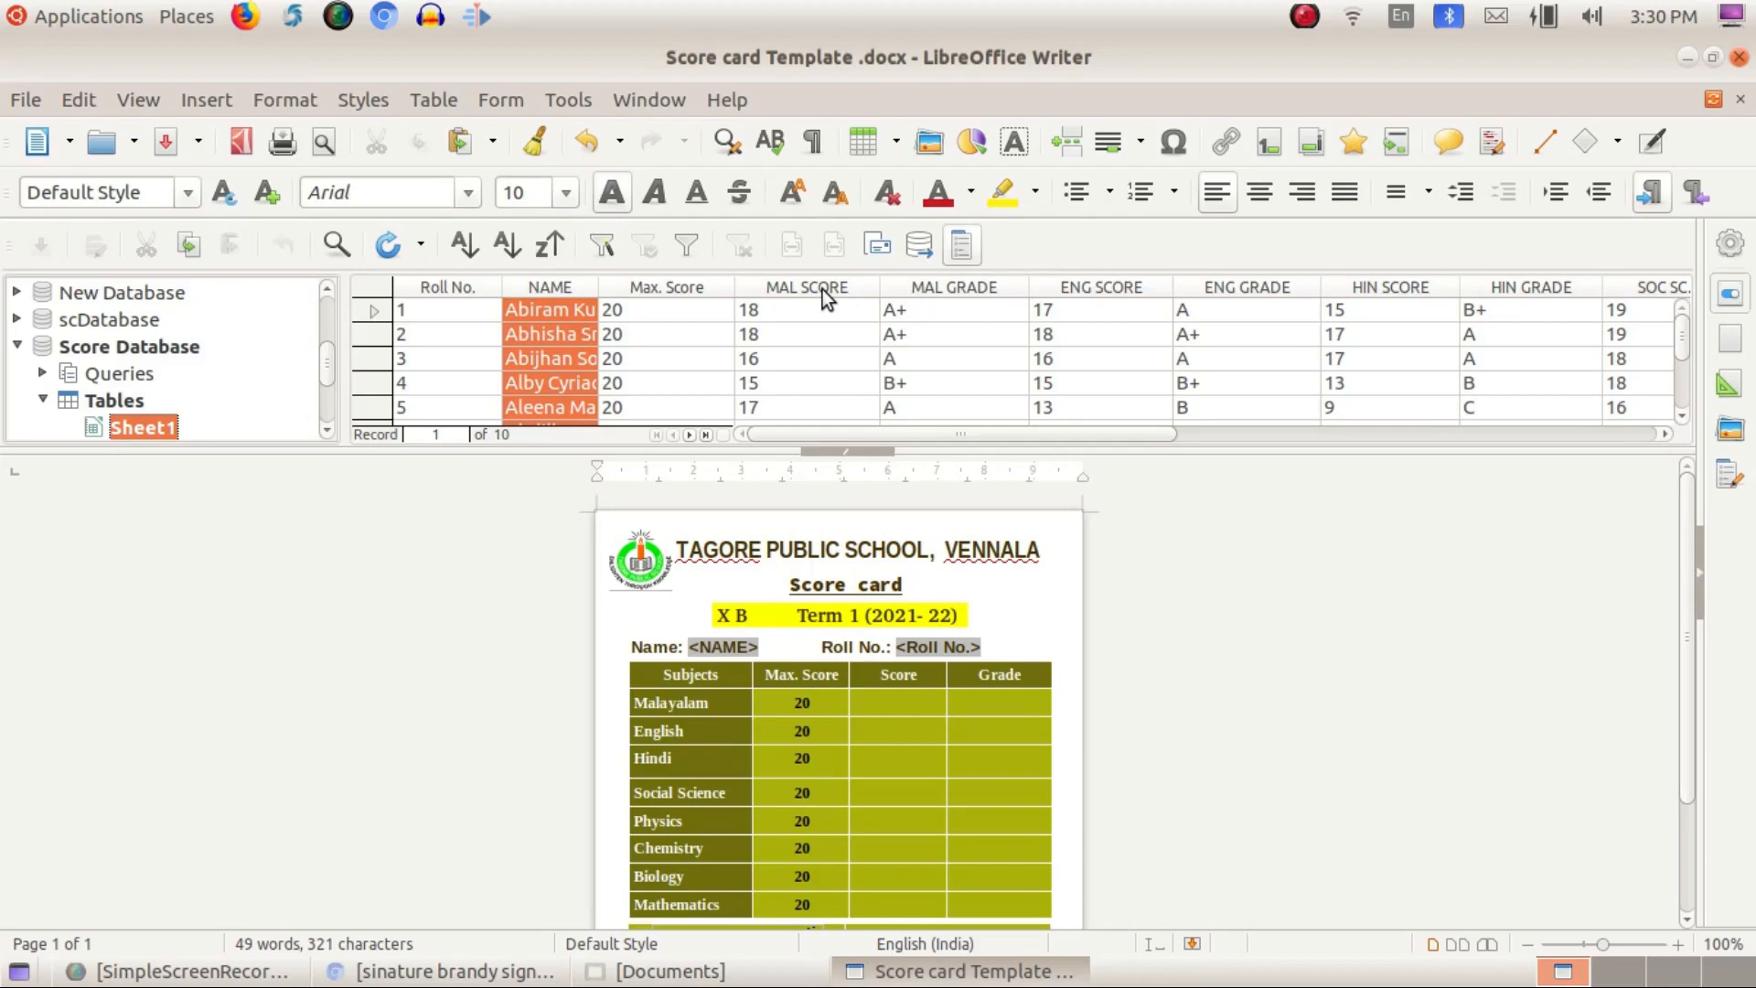
left_click_drag(821, 289, 904, 524)
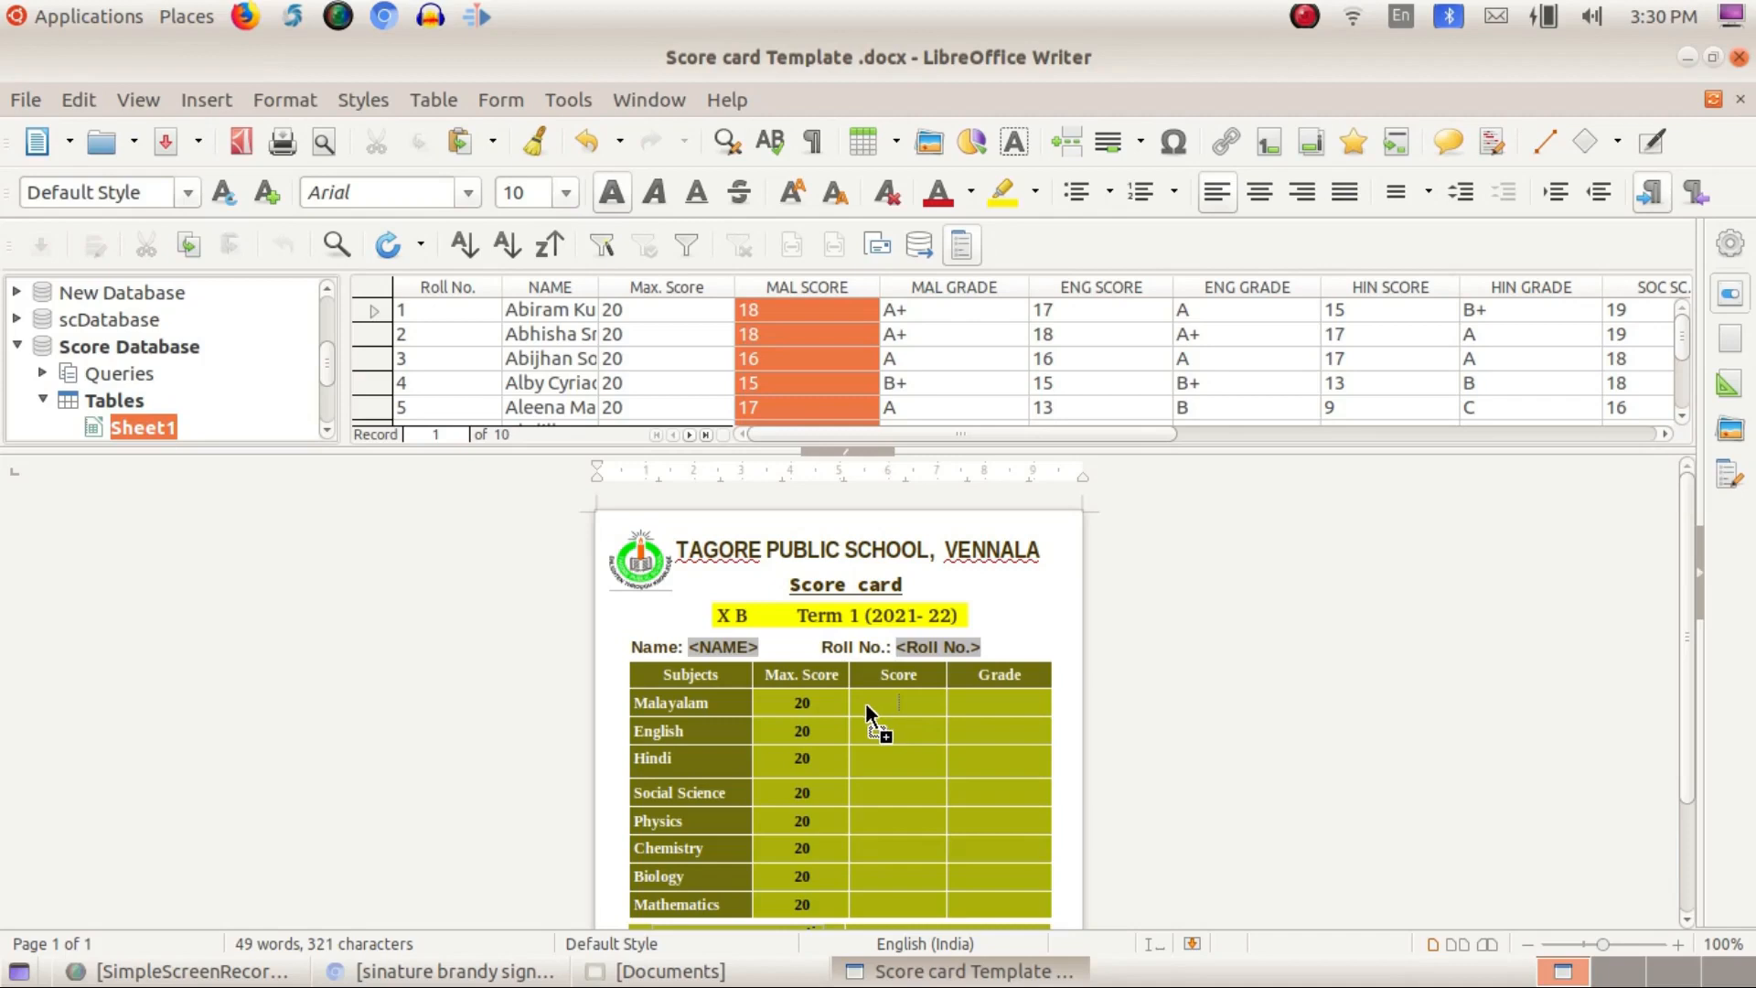
left_click_drag(865, 702, 865, 702)
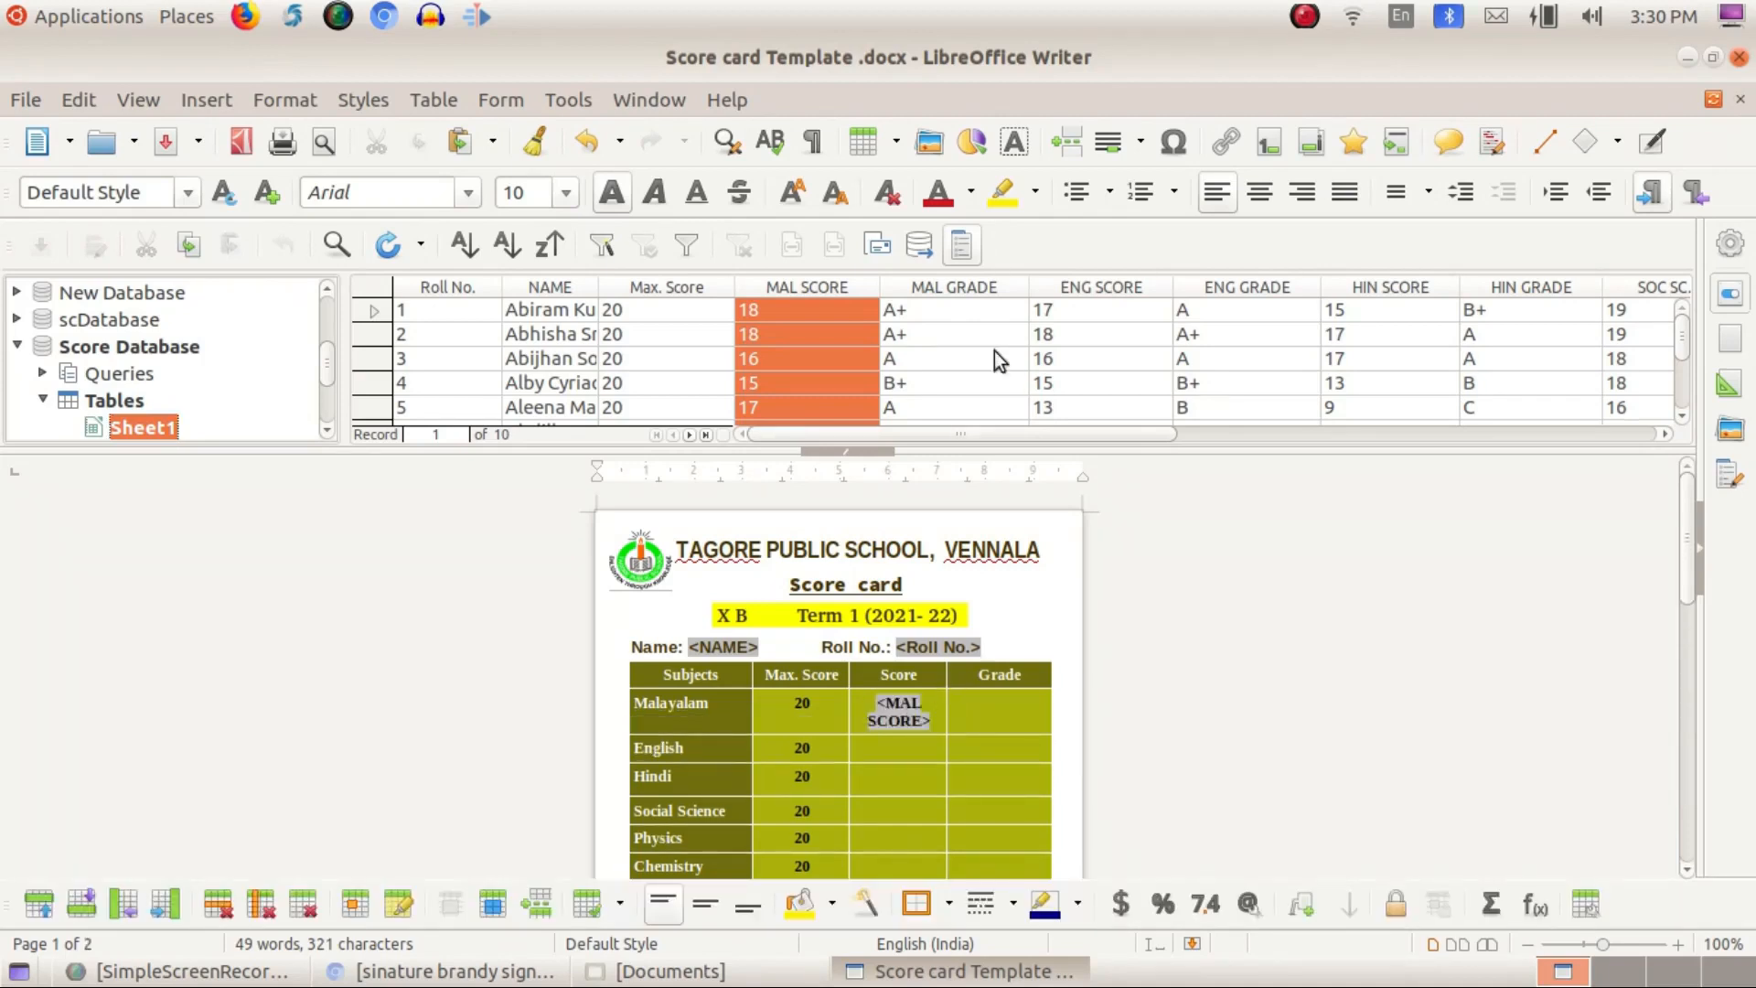
left_click_drag(948, 289, 998, 494)
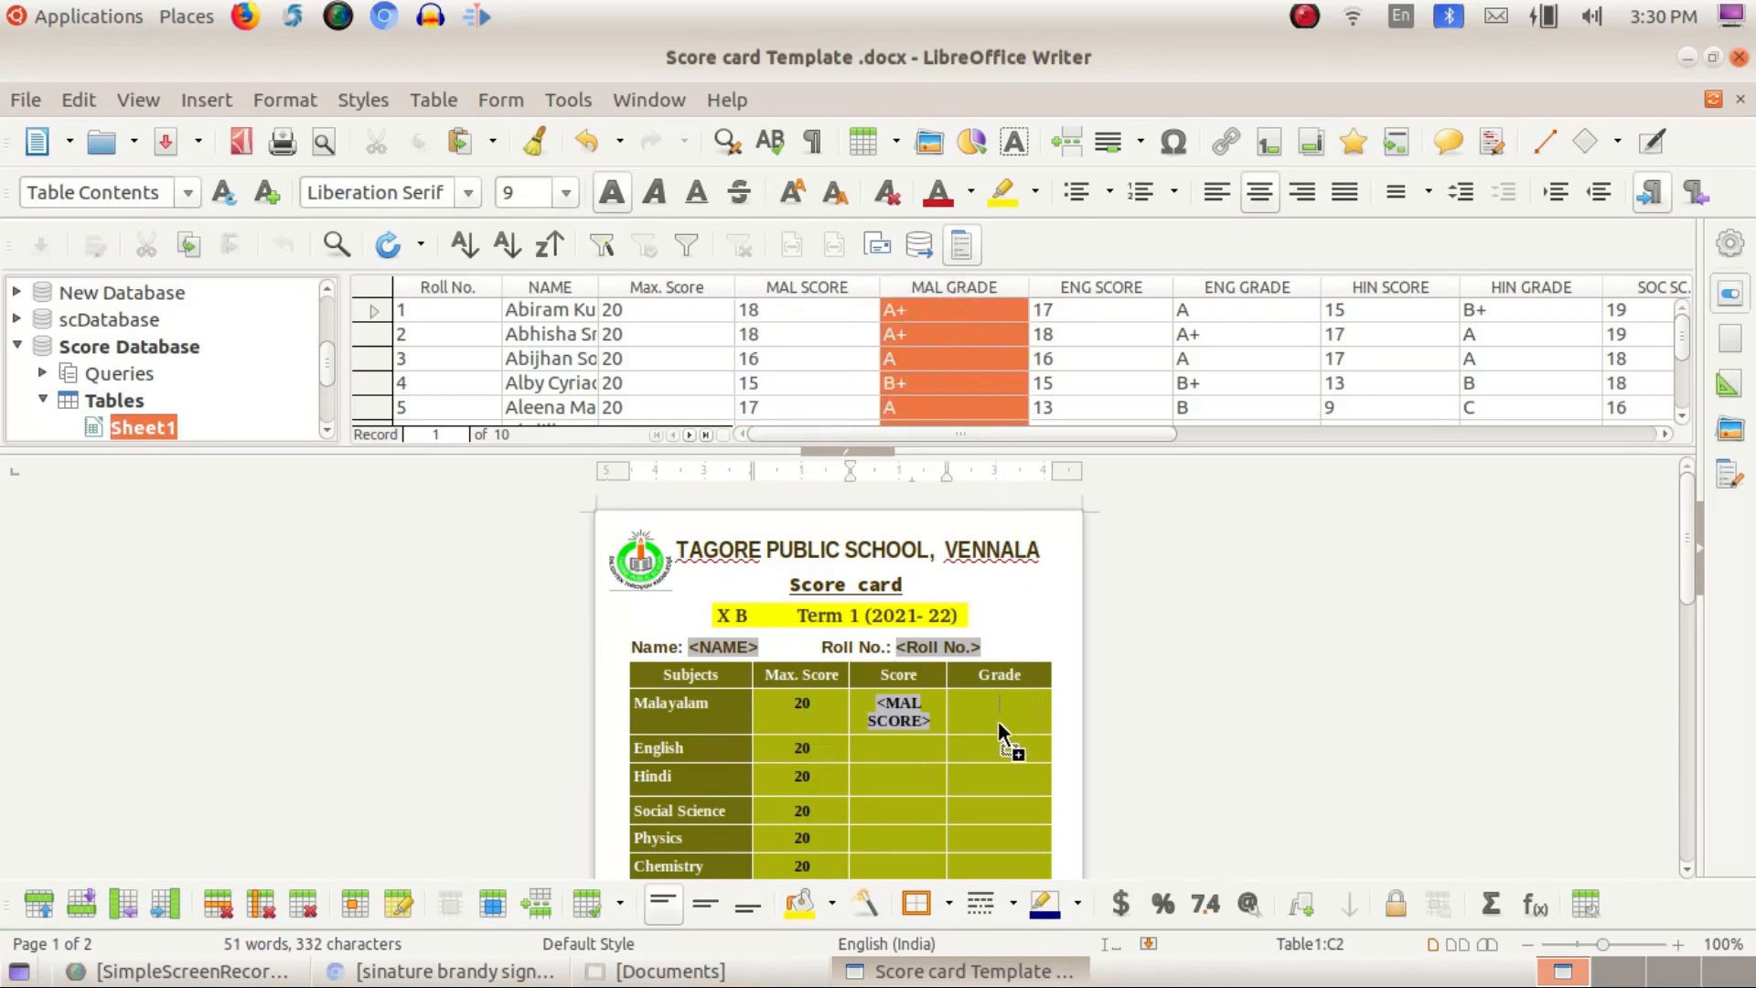
left_click_drag(978, 711, 979, 712)
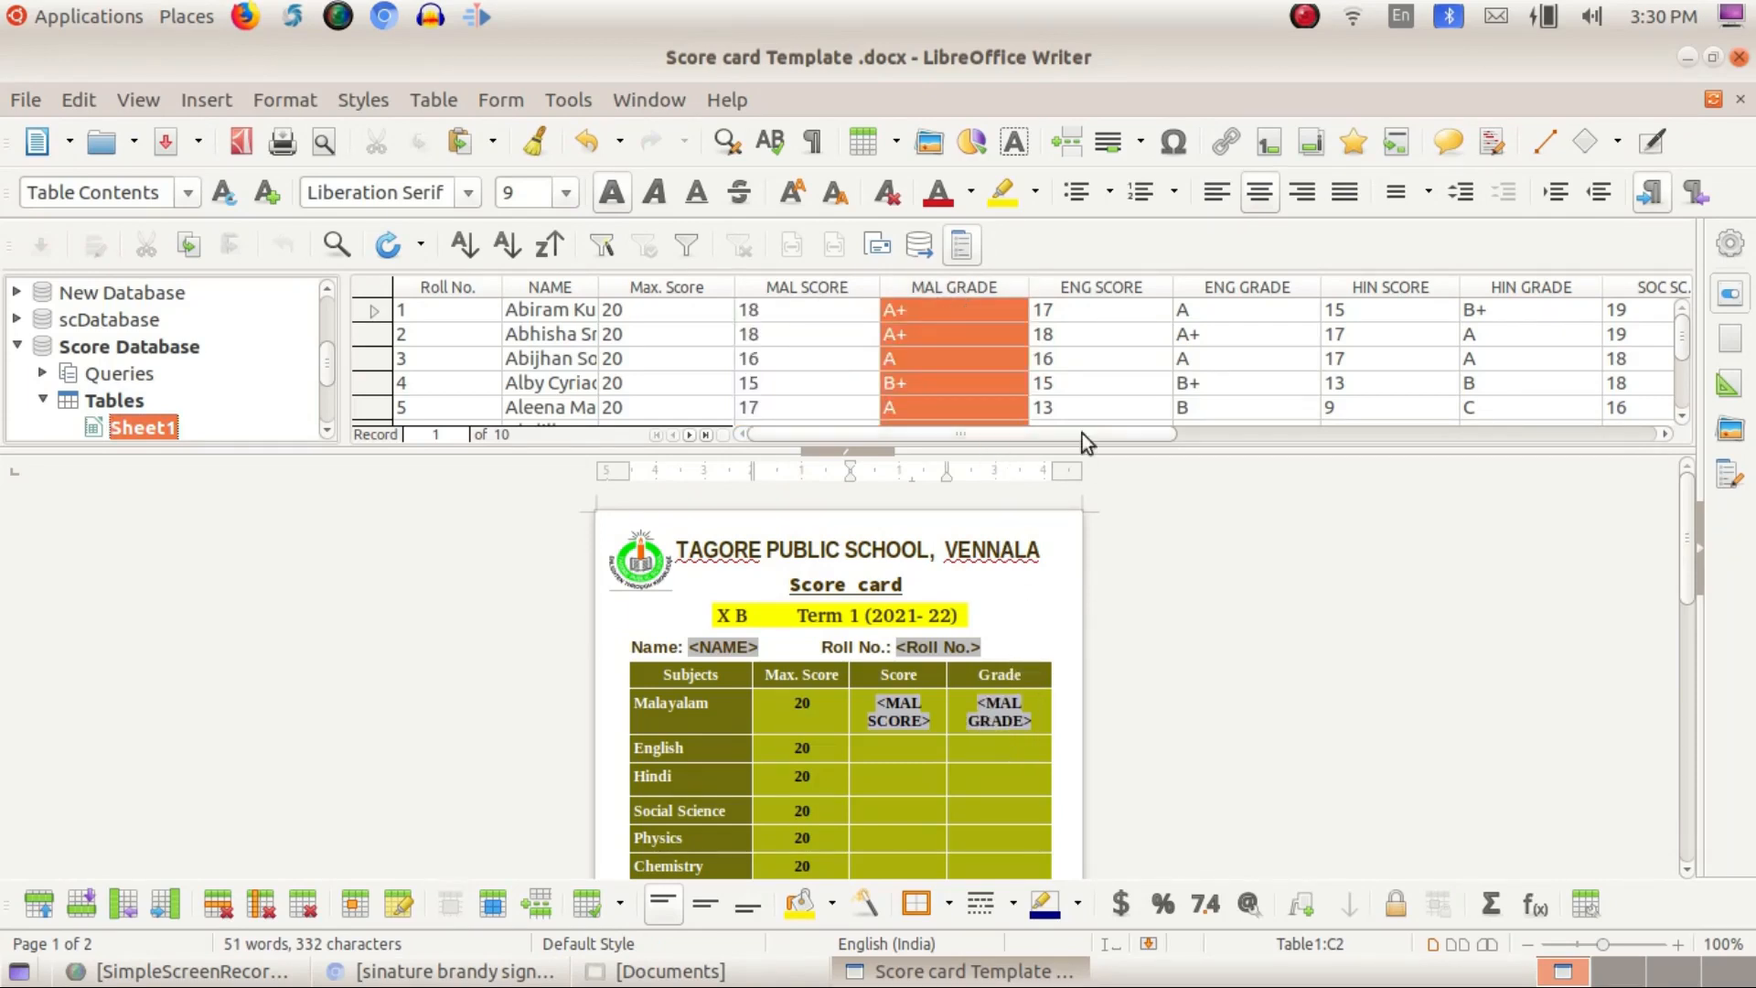
Step: Insert the ENG SCORE, ENG GRADE, HIN SCORE and HIN GRADE fields into the English and Hindi rows
left_click_drag(1083, 289, 894, 768)
left_click_drag(1246, 287, 1000, 759)
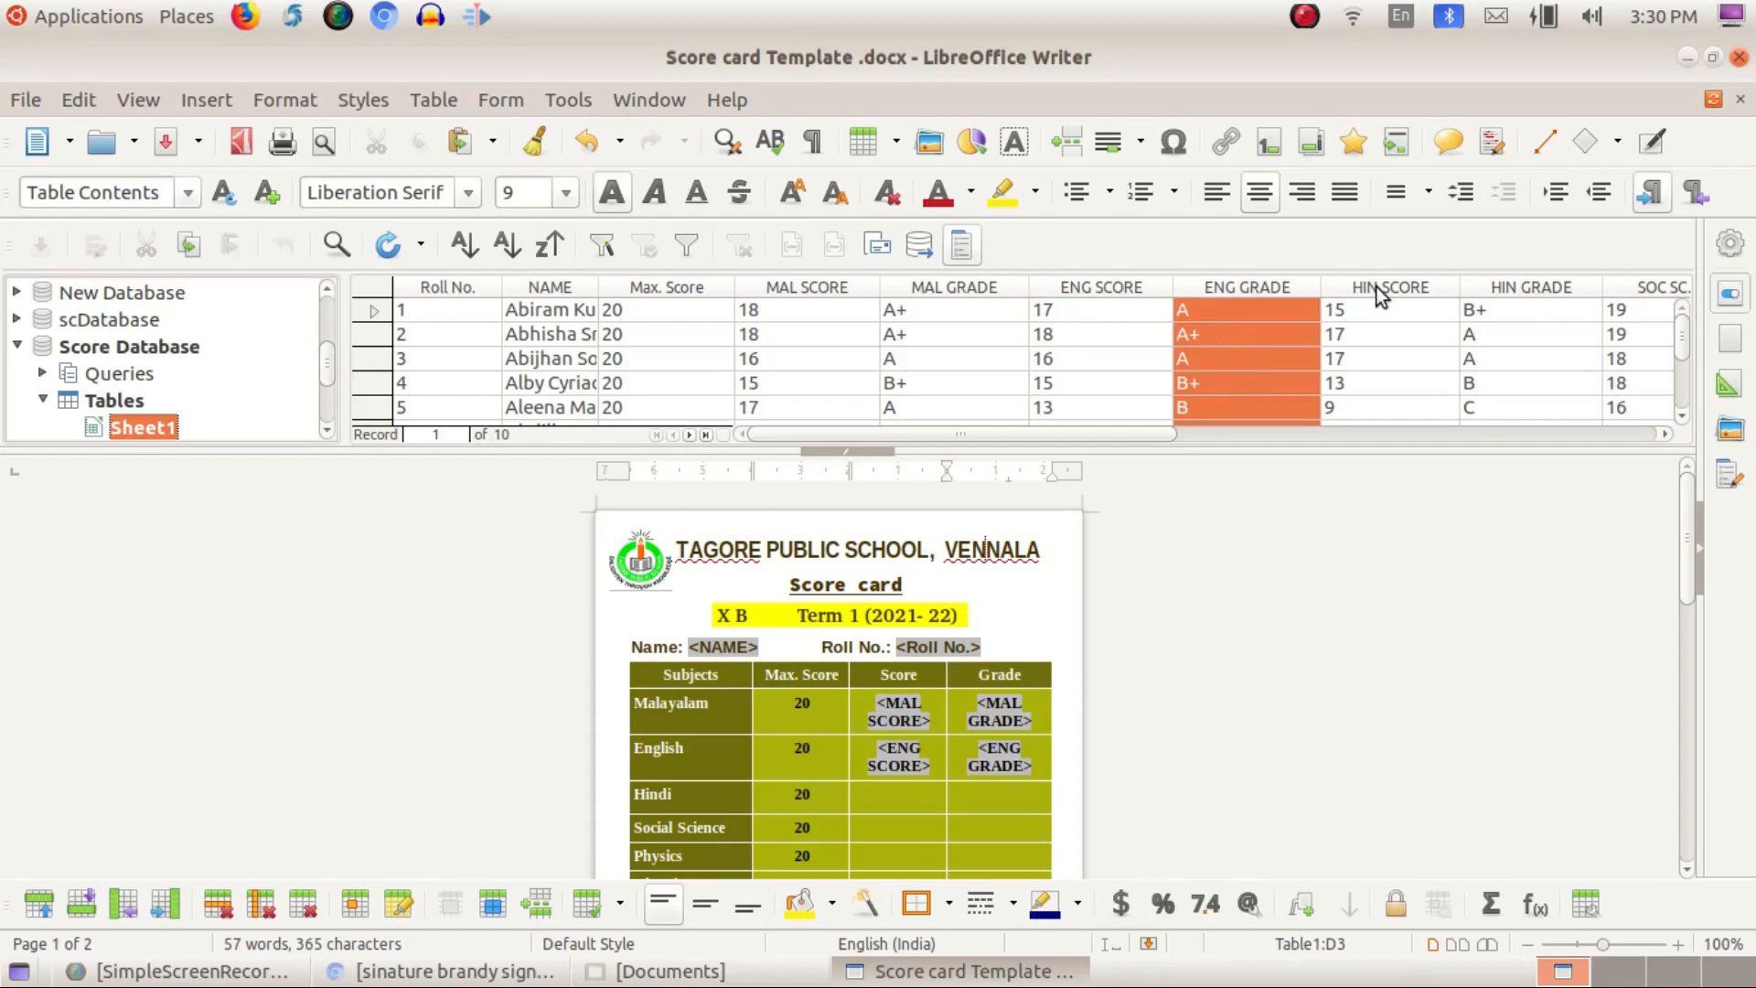
left_click_drag(1375, 287, 1182, 547)
left_click_drag(875, 776, 881, 791)
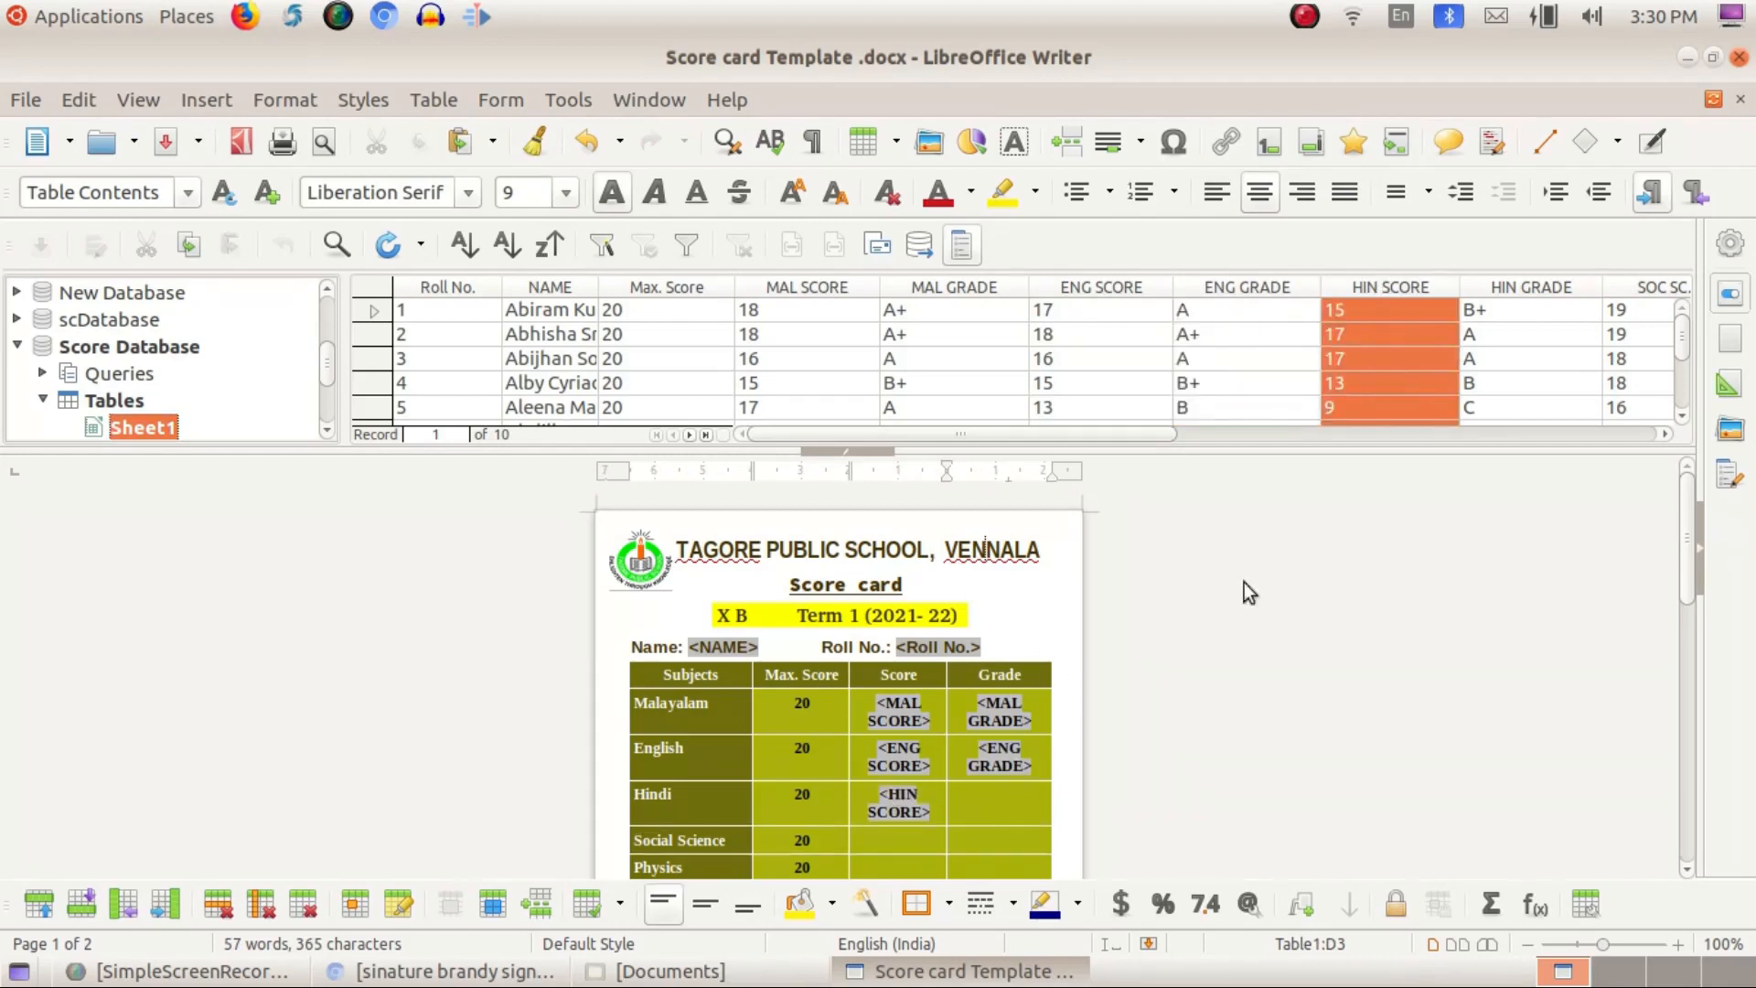
left_click_drag(1515, 287, 994, 802)
Step: Insert the SOC SC. and PHY score and grade fields into the Social Science and Physics rows
left_click_drag(1657, 297, 910, 851)
left_click_drag(1079, 434, 1435, 419)
left_click_drag(858, 293, 970, 855)
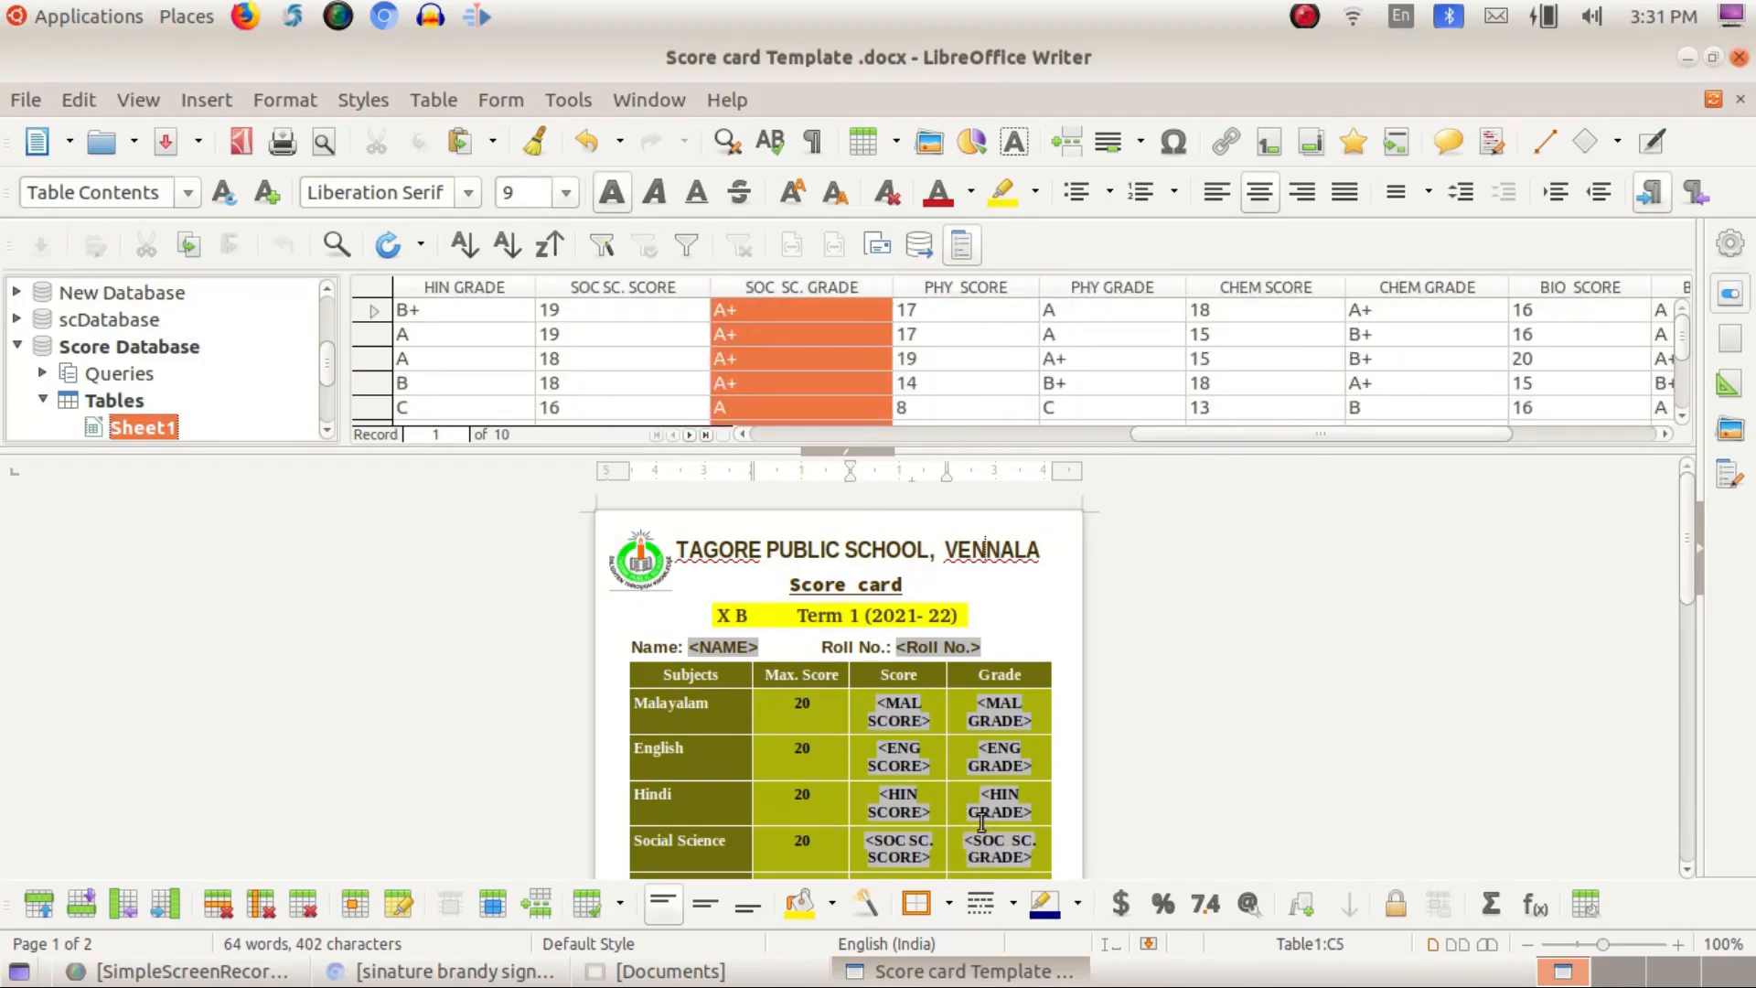
left_click_drag(956, 289, 909, 779)
left_click_drag(1086, 302, 997, 785)
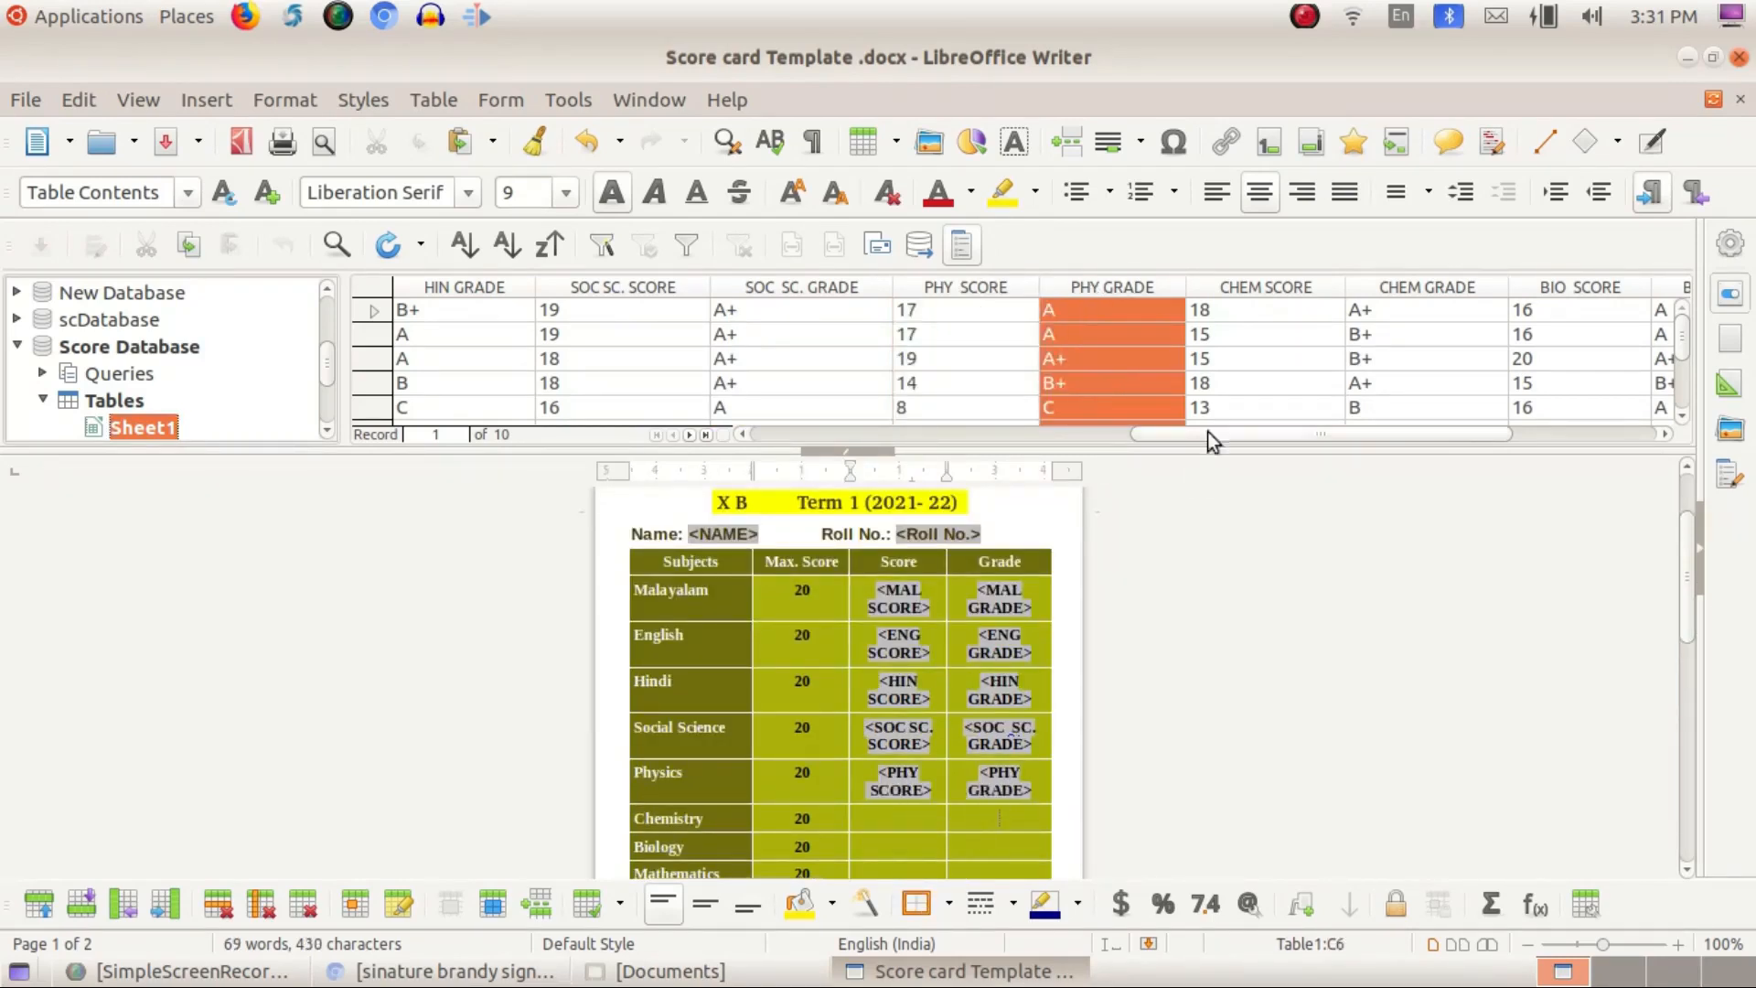
Step: Insert the CHEM SCORE and CHEM GRADE fields into the Score and Grade cells of the Chemistry row
left_click_drag(1239, 289, 1160, 519)
left_click_drag(896, 831, 891, 835)
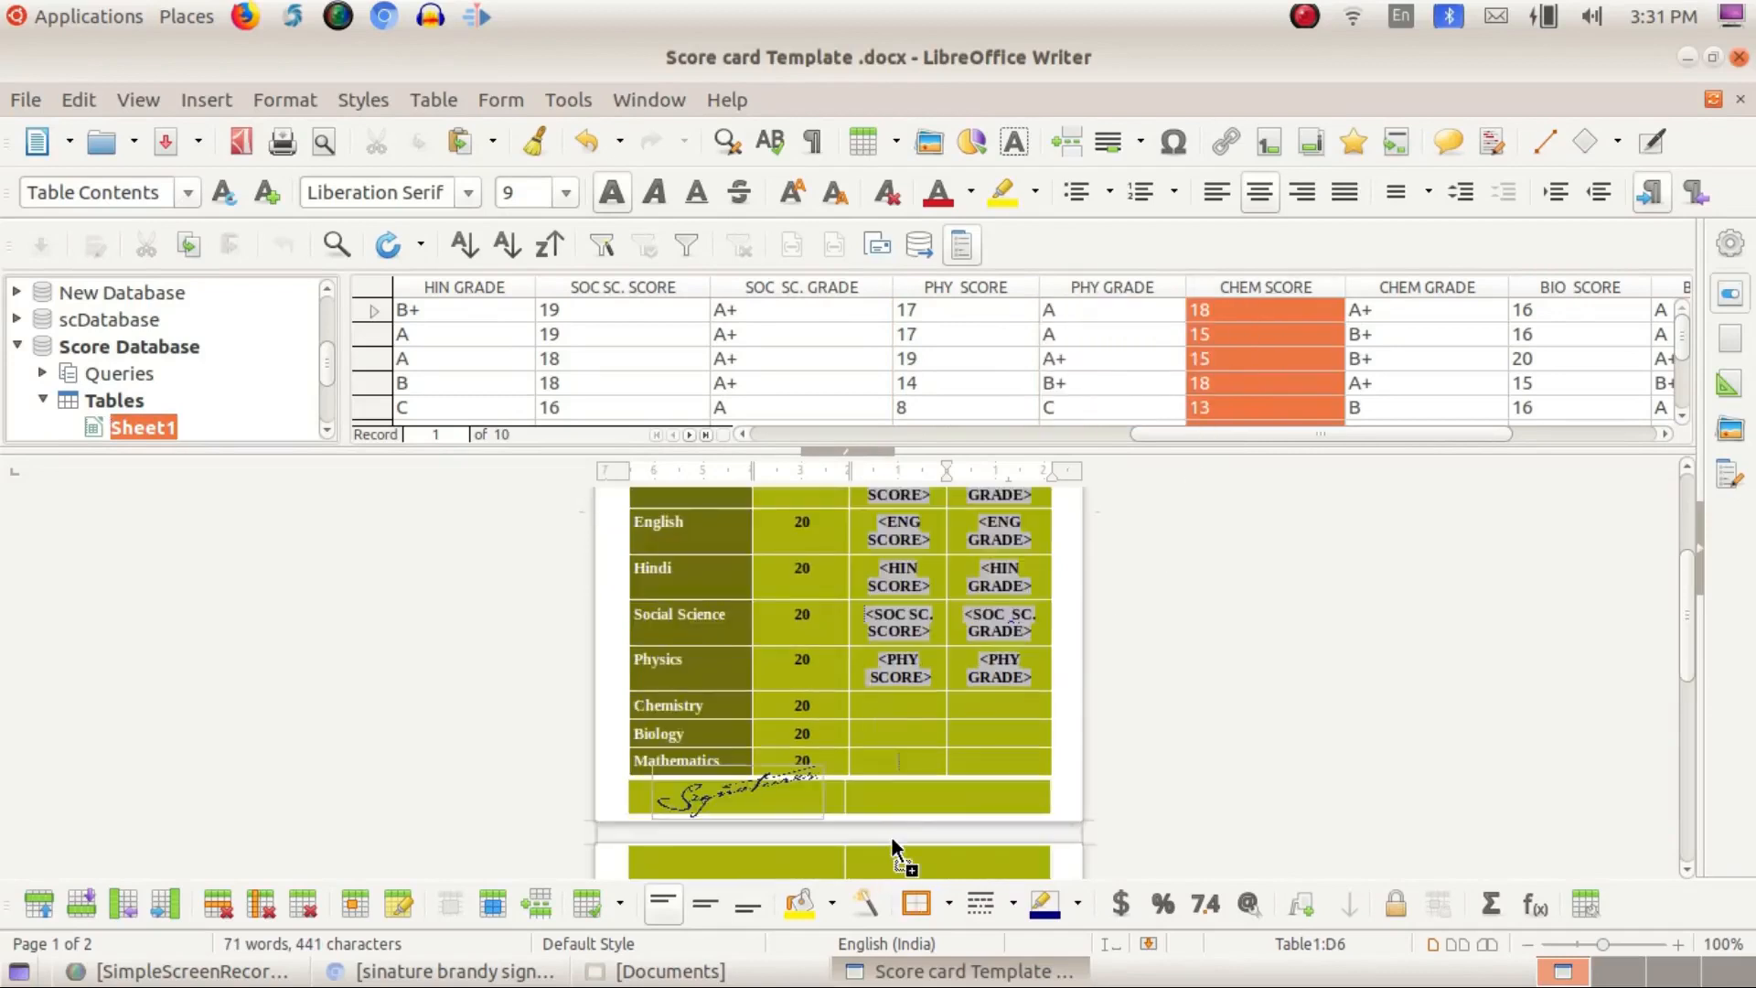
left_click_drag(902, 706, 903, 705)
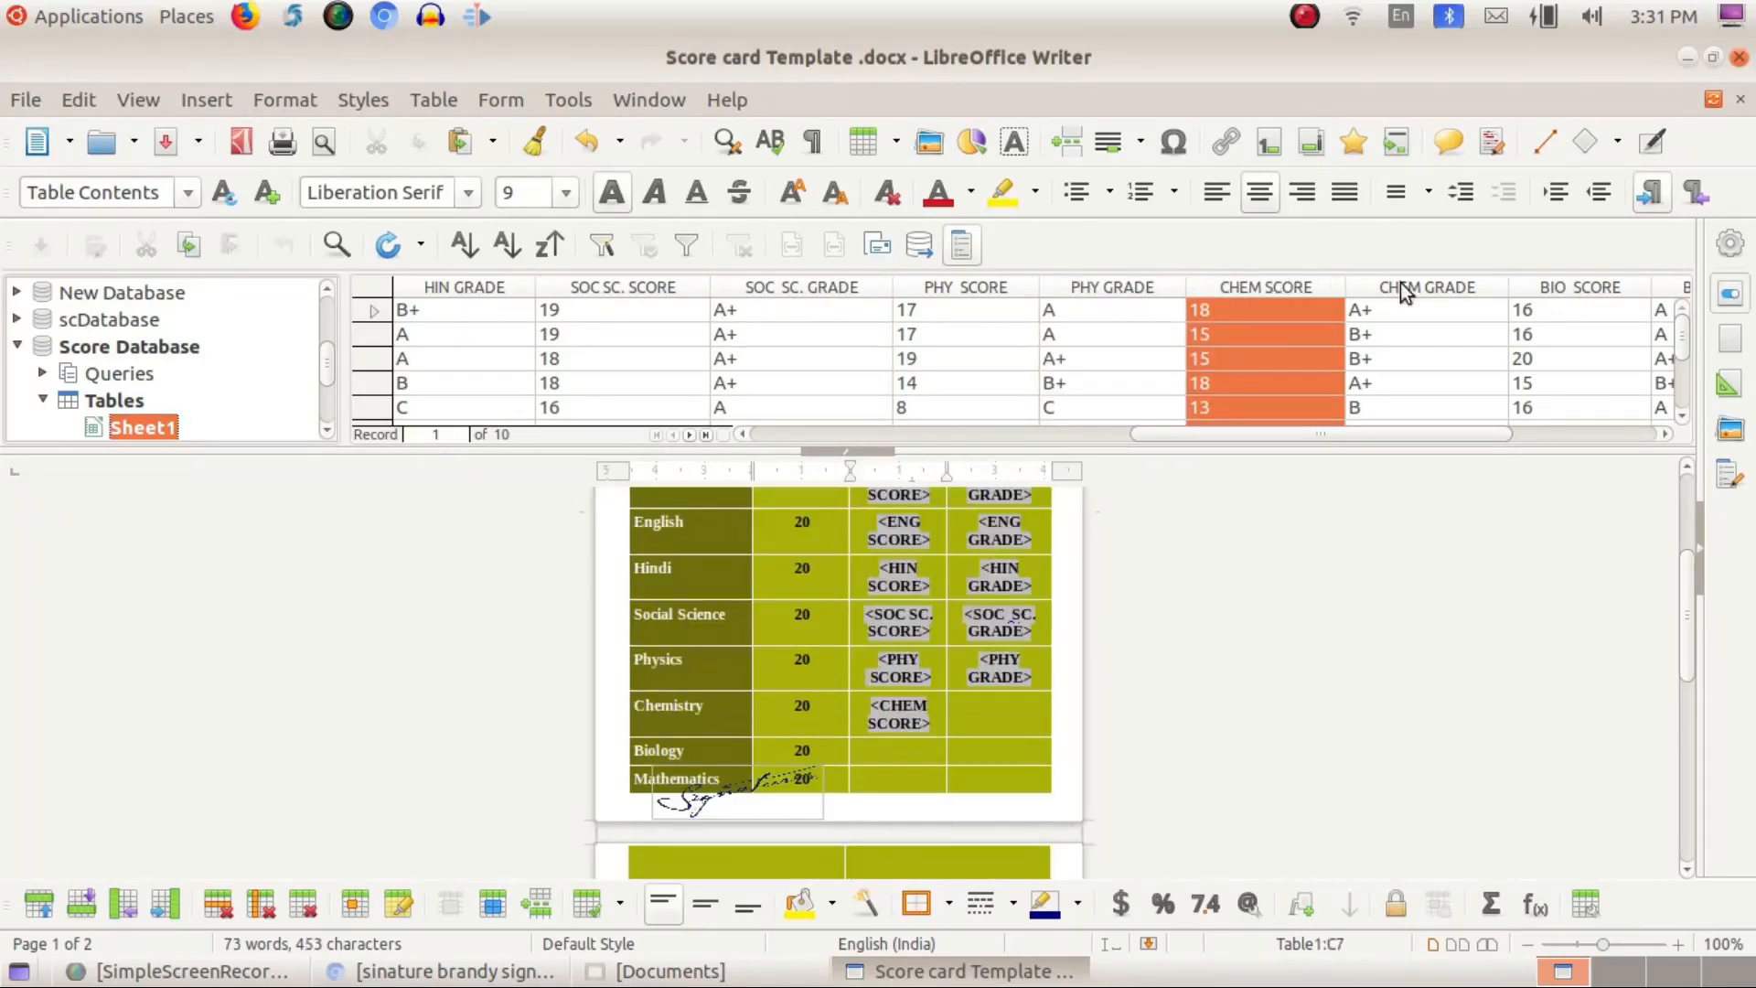
left_click_drag(1425, 289, 1003, 823)
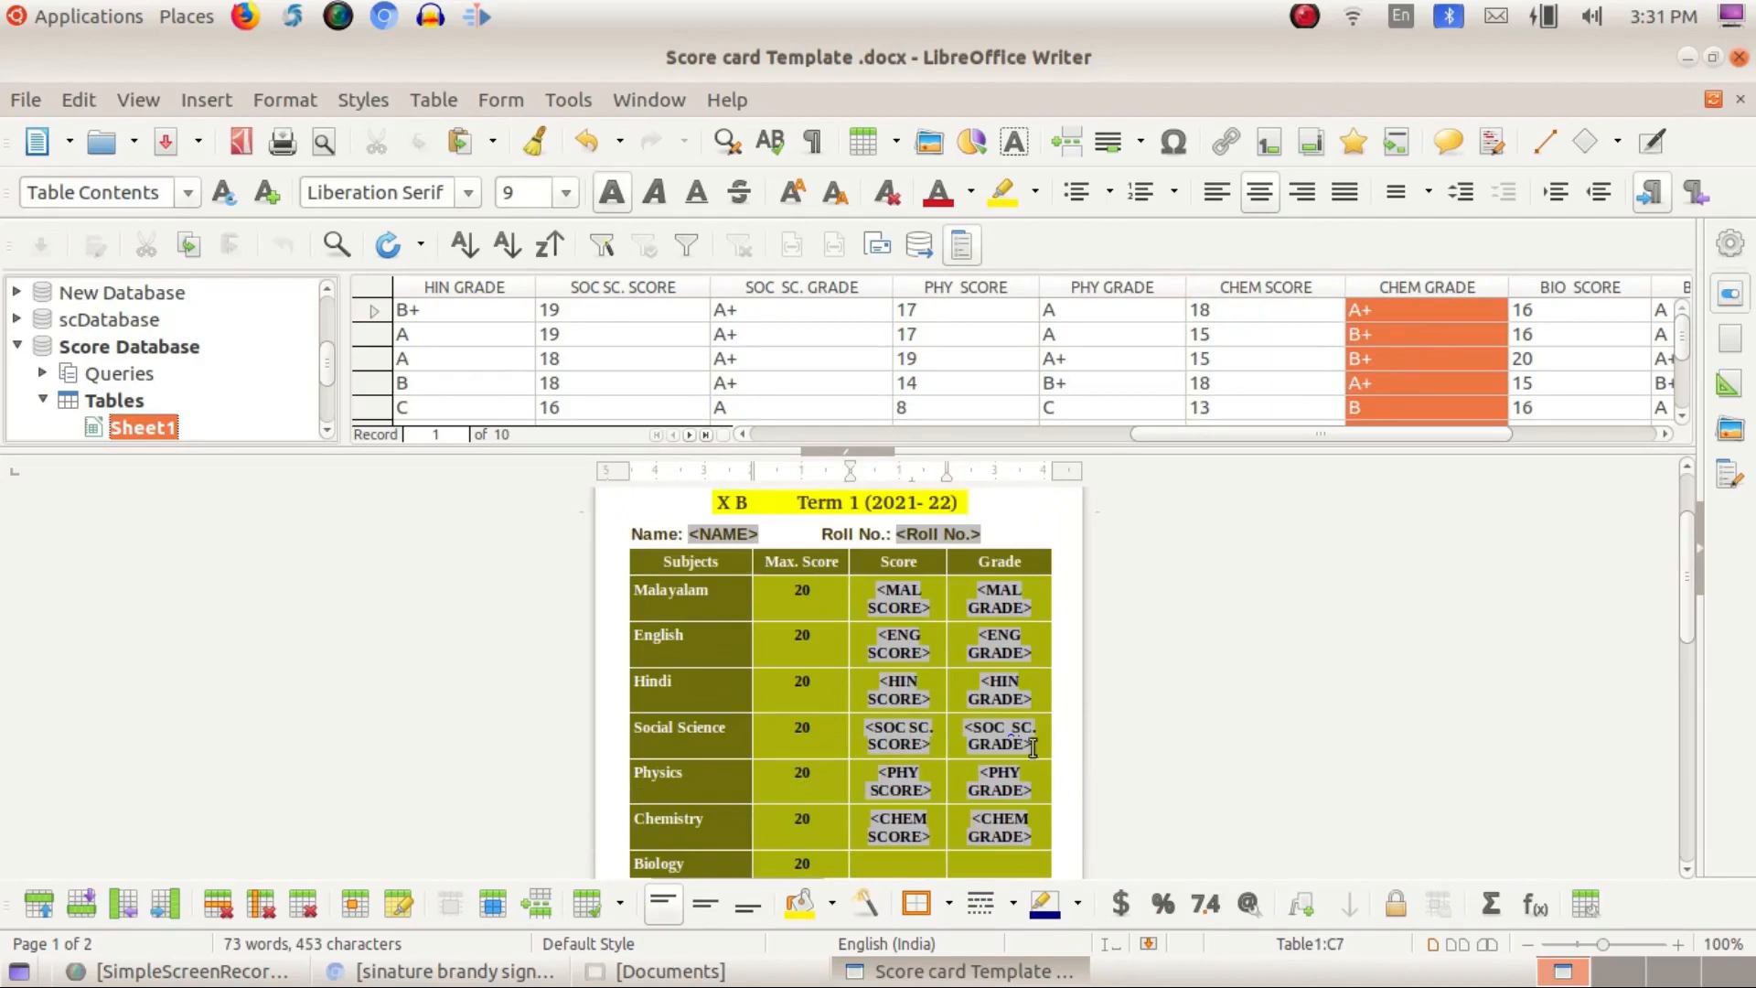
Step: Insert the BIO SCORE and BIO GRADE fields into the Score and Grade cells of the Biology row
left_click_drag(1561, 293, 1046, 765)
left_click_drag(951, 842, 920, 865)
left_click_drag(895, 757, 893, 751)
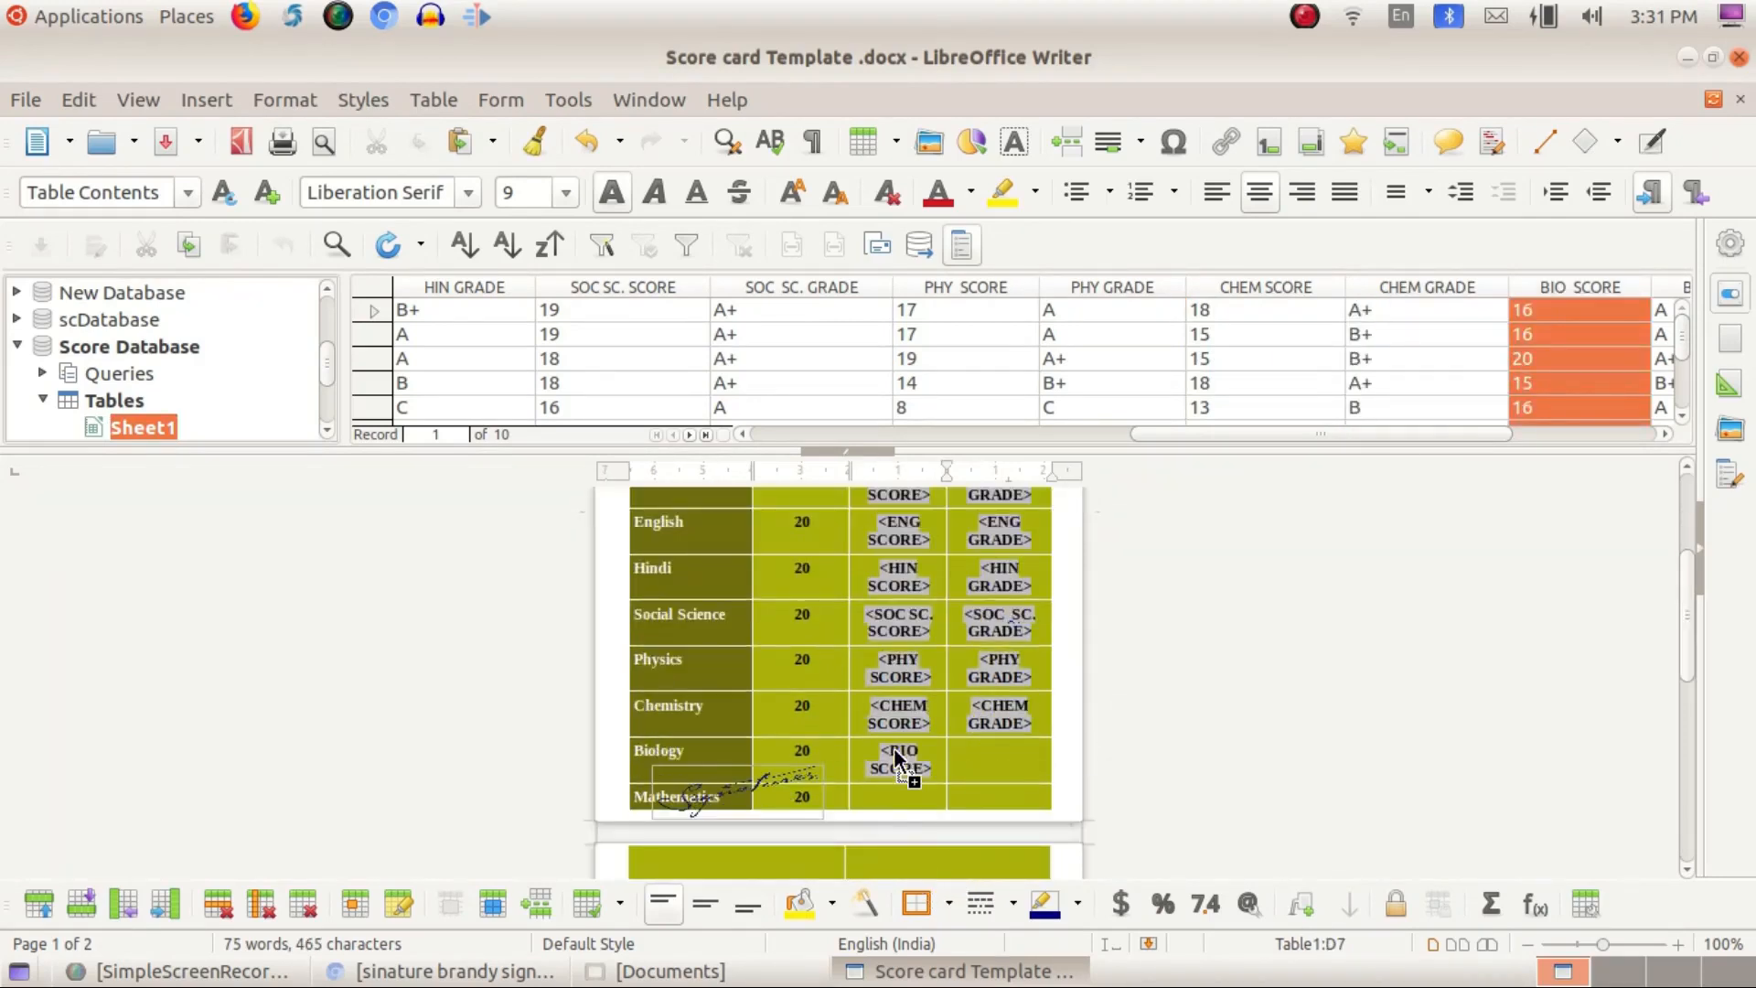
left_click_drag(1213, 437, 1363, 416)
mouse_move(1401, 280)
left_mouse_down()
mouse_move(1344, 403)
mouse_move(969, 850)
mouse_move(986, 692)
left_mouse_up()
left_click_drag(995, 540, 995, 541)
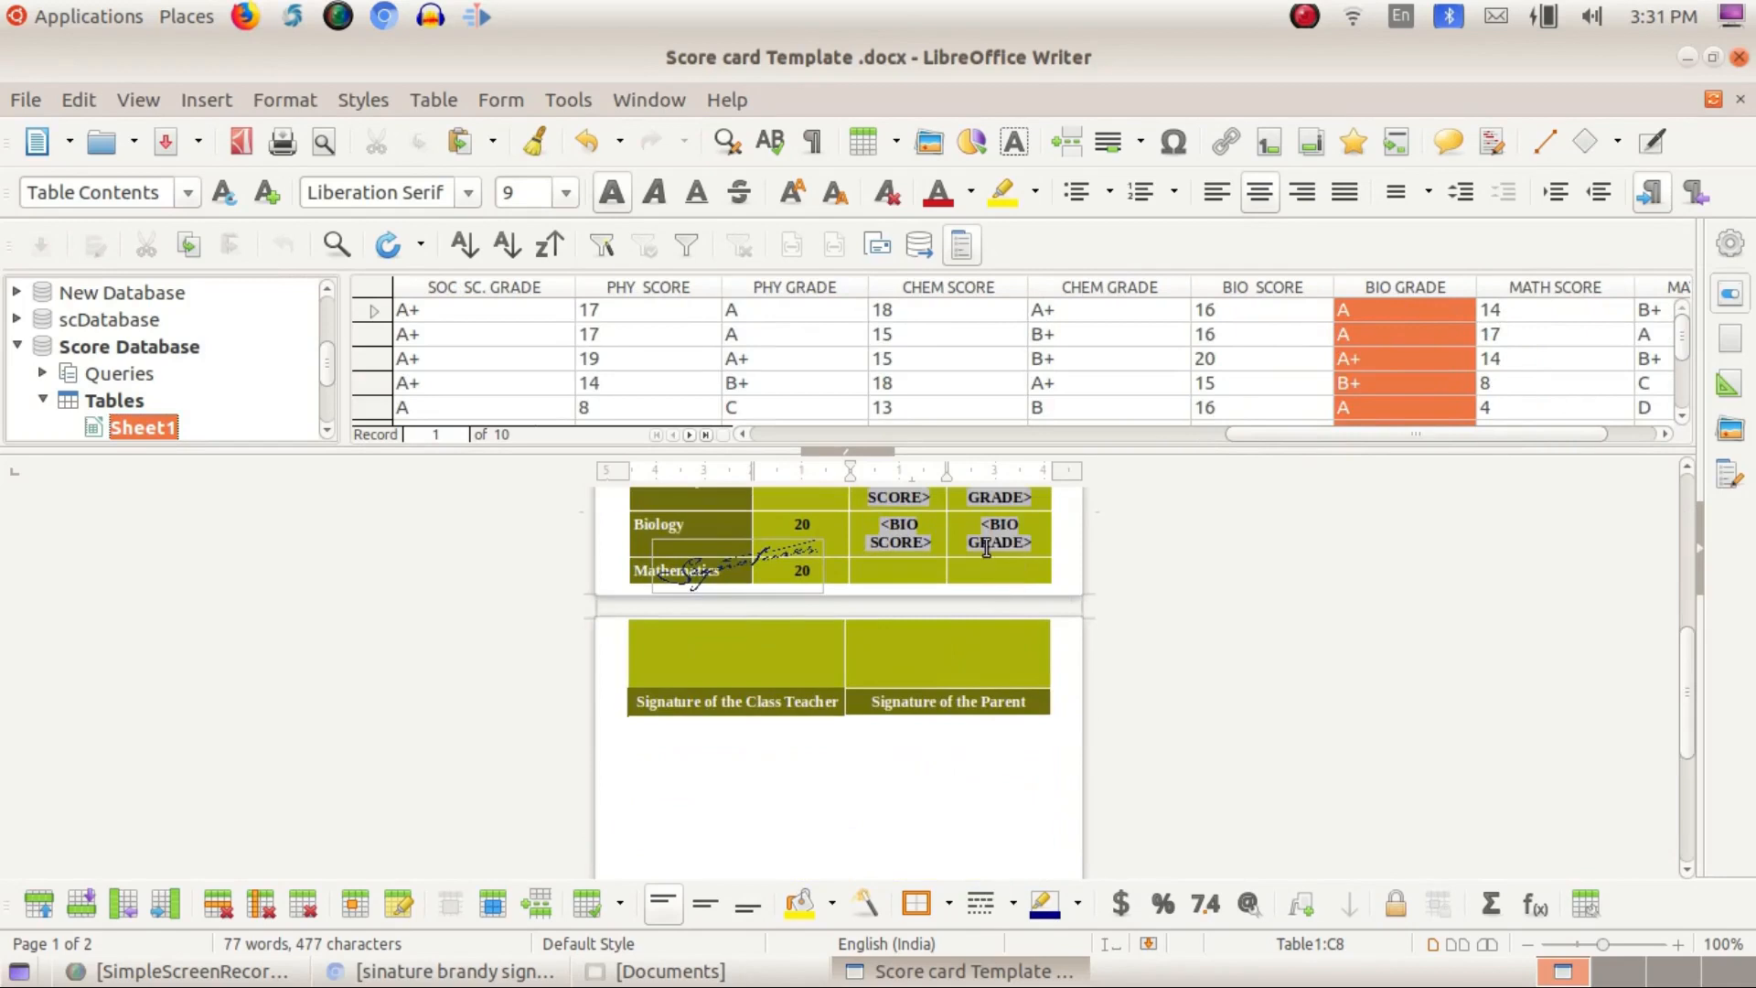
Step: Insert the MATH SCORE and MATH GRADE fields into the Score and Grade cells of the Mathematics row
left_click_drag(1557, 293, 892, 702)
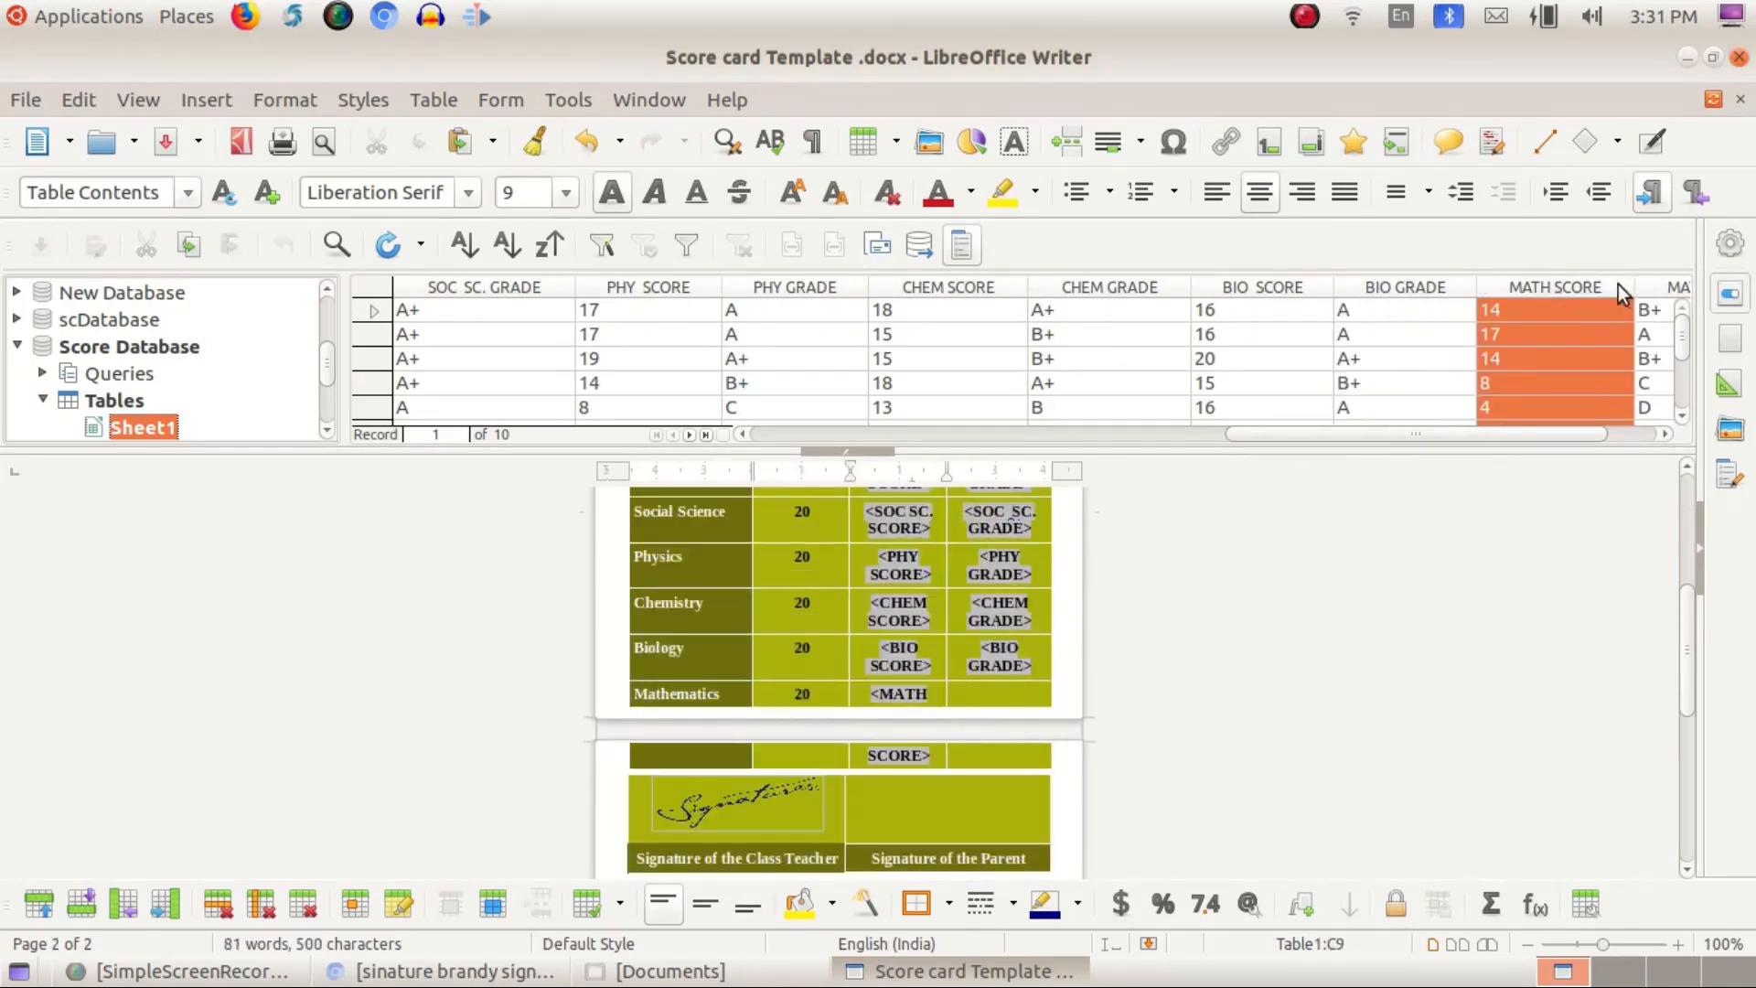
left_click(1641, 289)
left_click_drag(1532, 288, 966, 692)
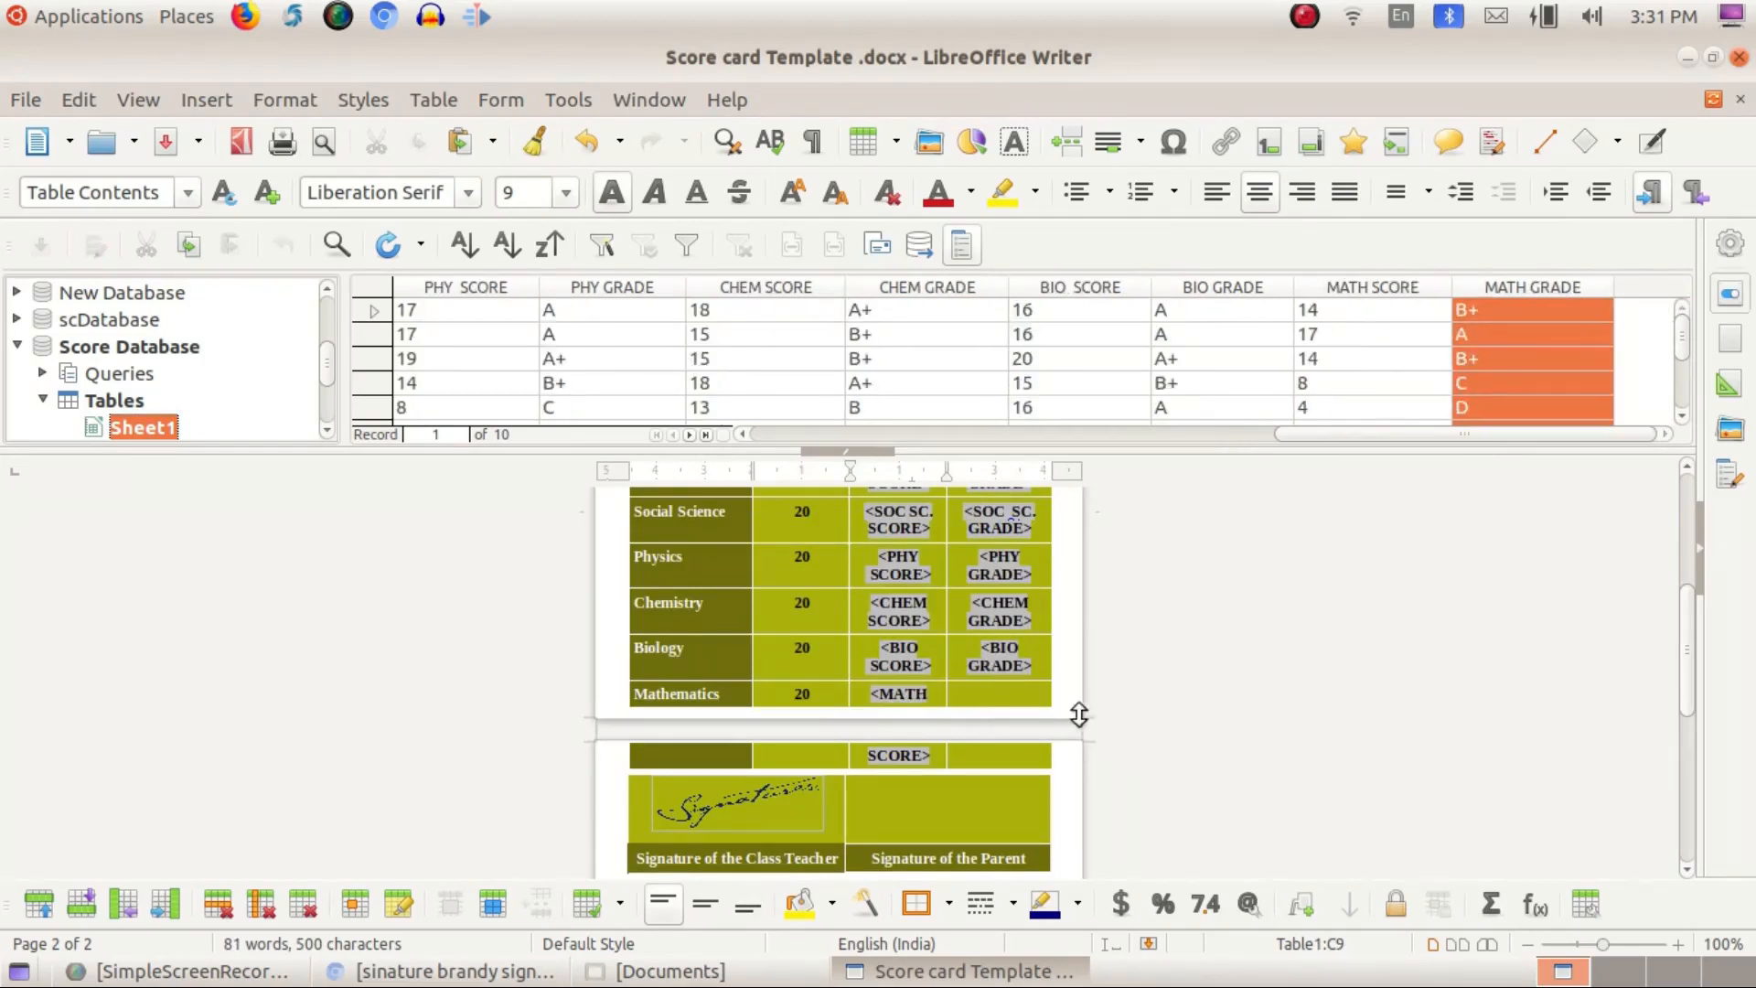
left_click_drag(1542, 290, 975, 809)
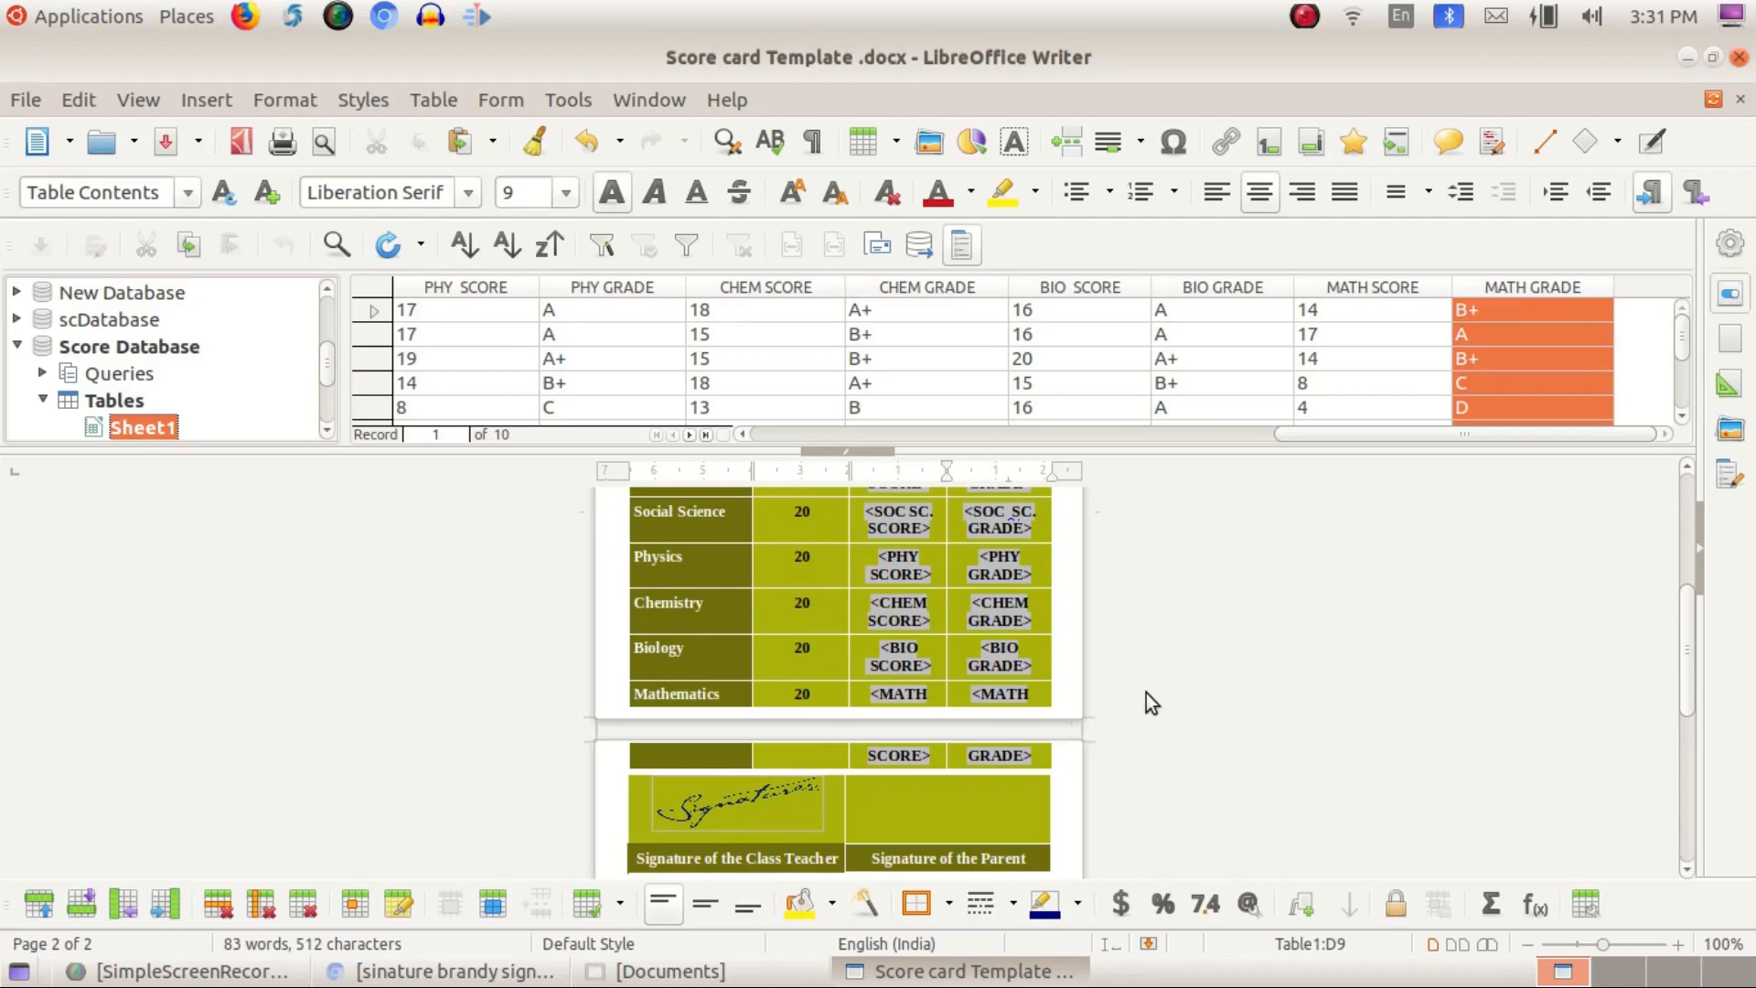
scroll(1145, 693, "up", 4)
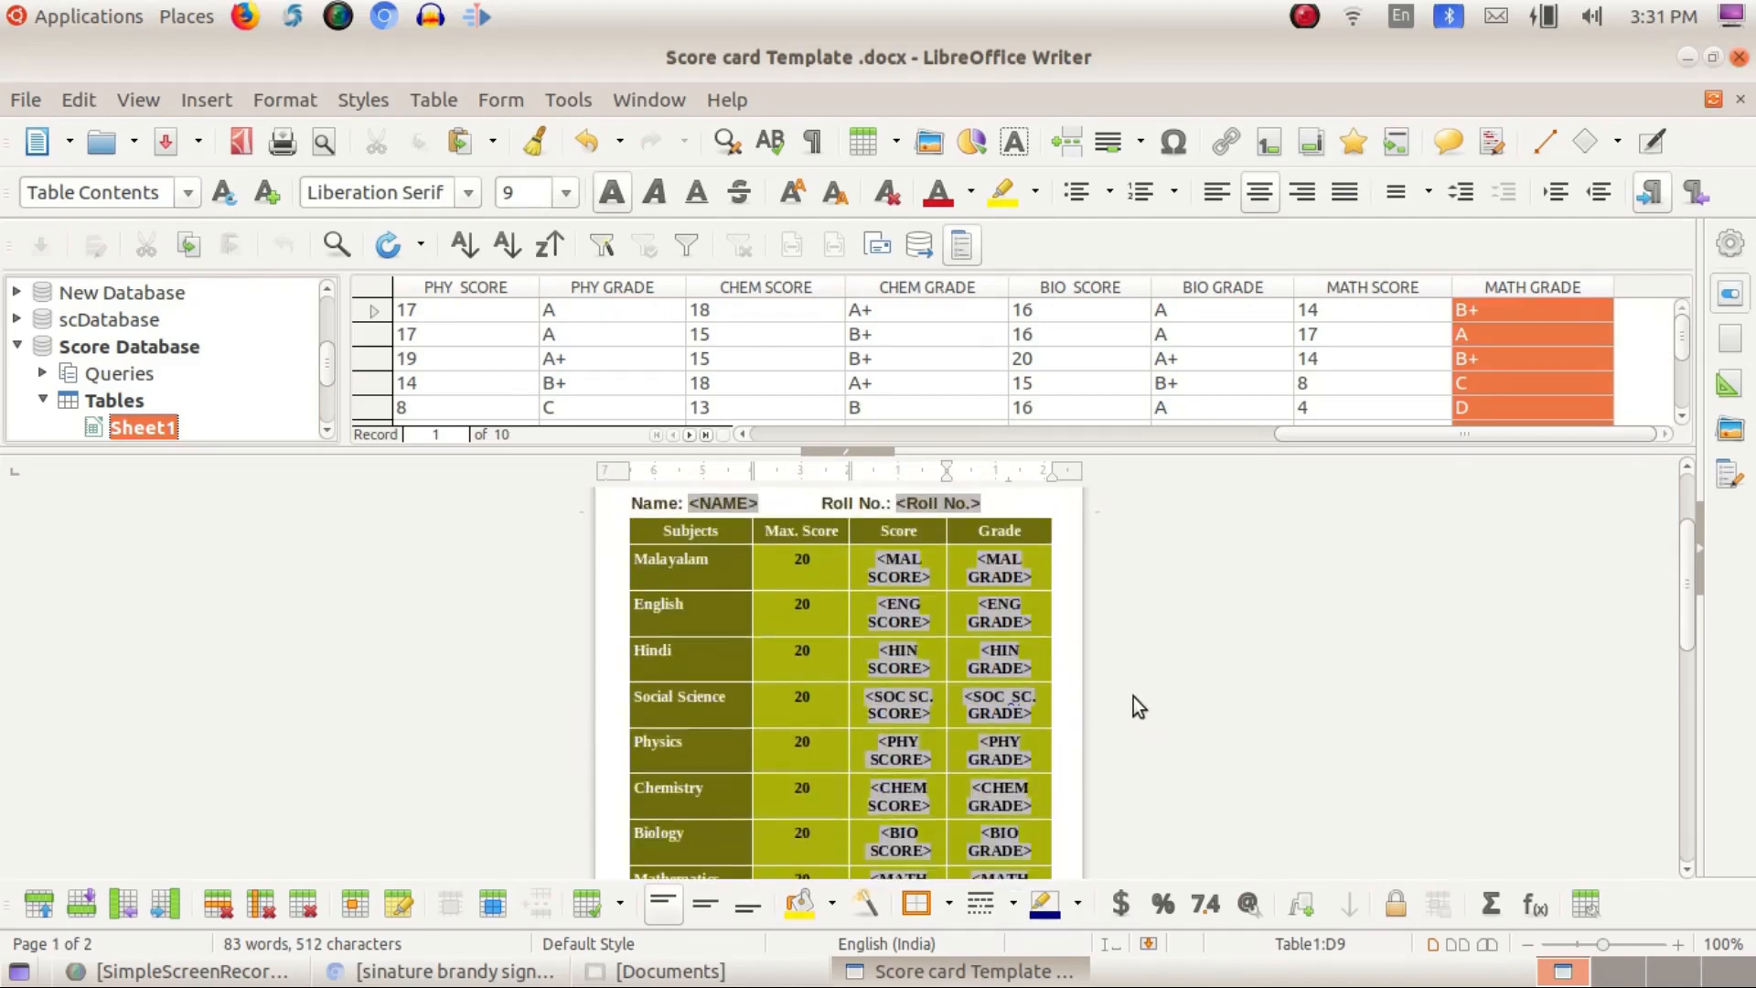
scroll(1132, 695, "down", 4)
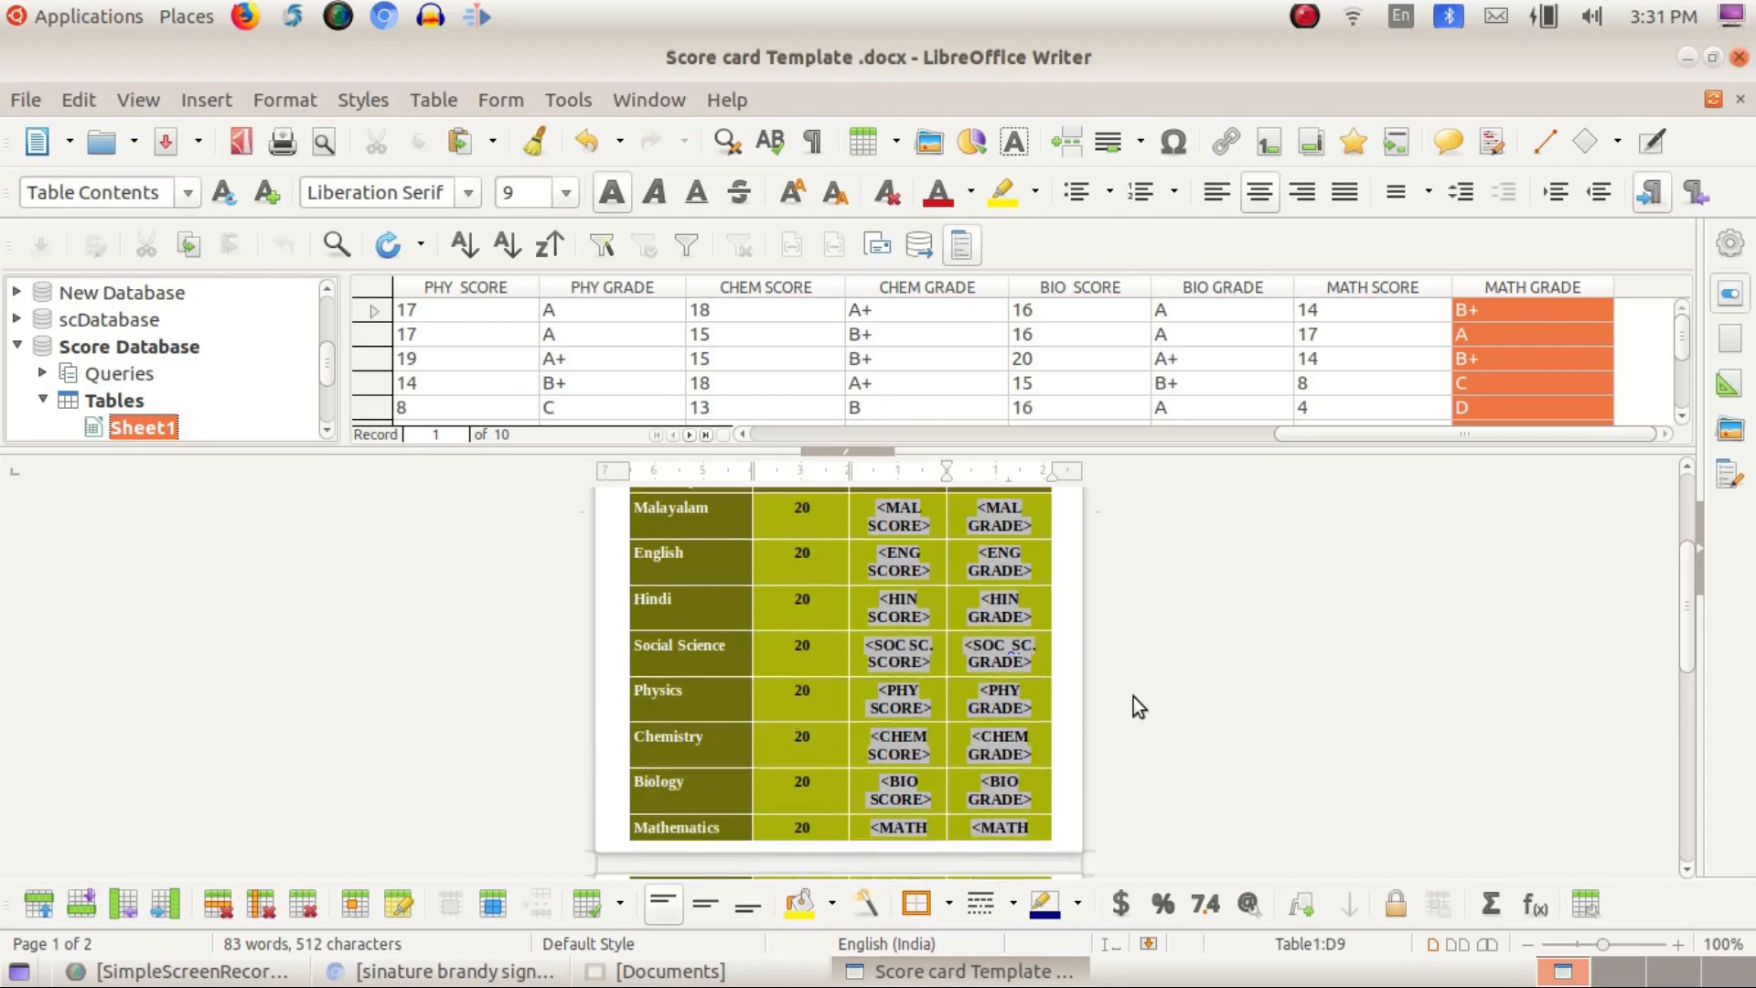
scroll(1132, 704, "down", 3)
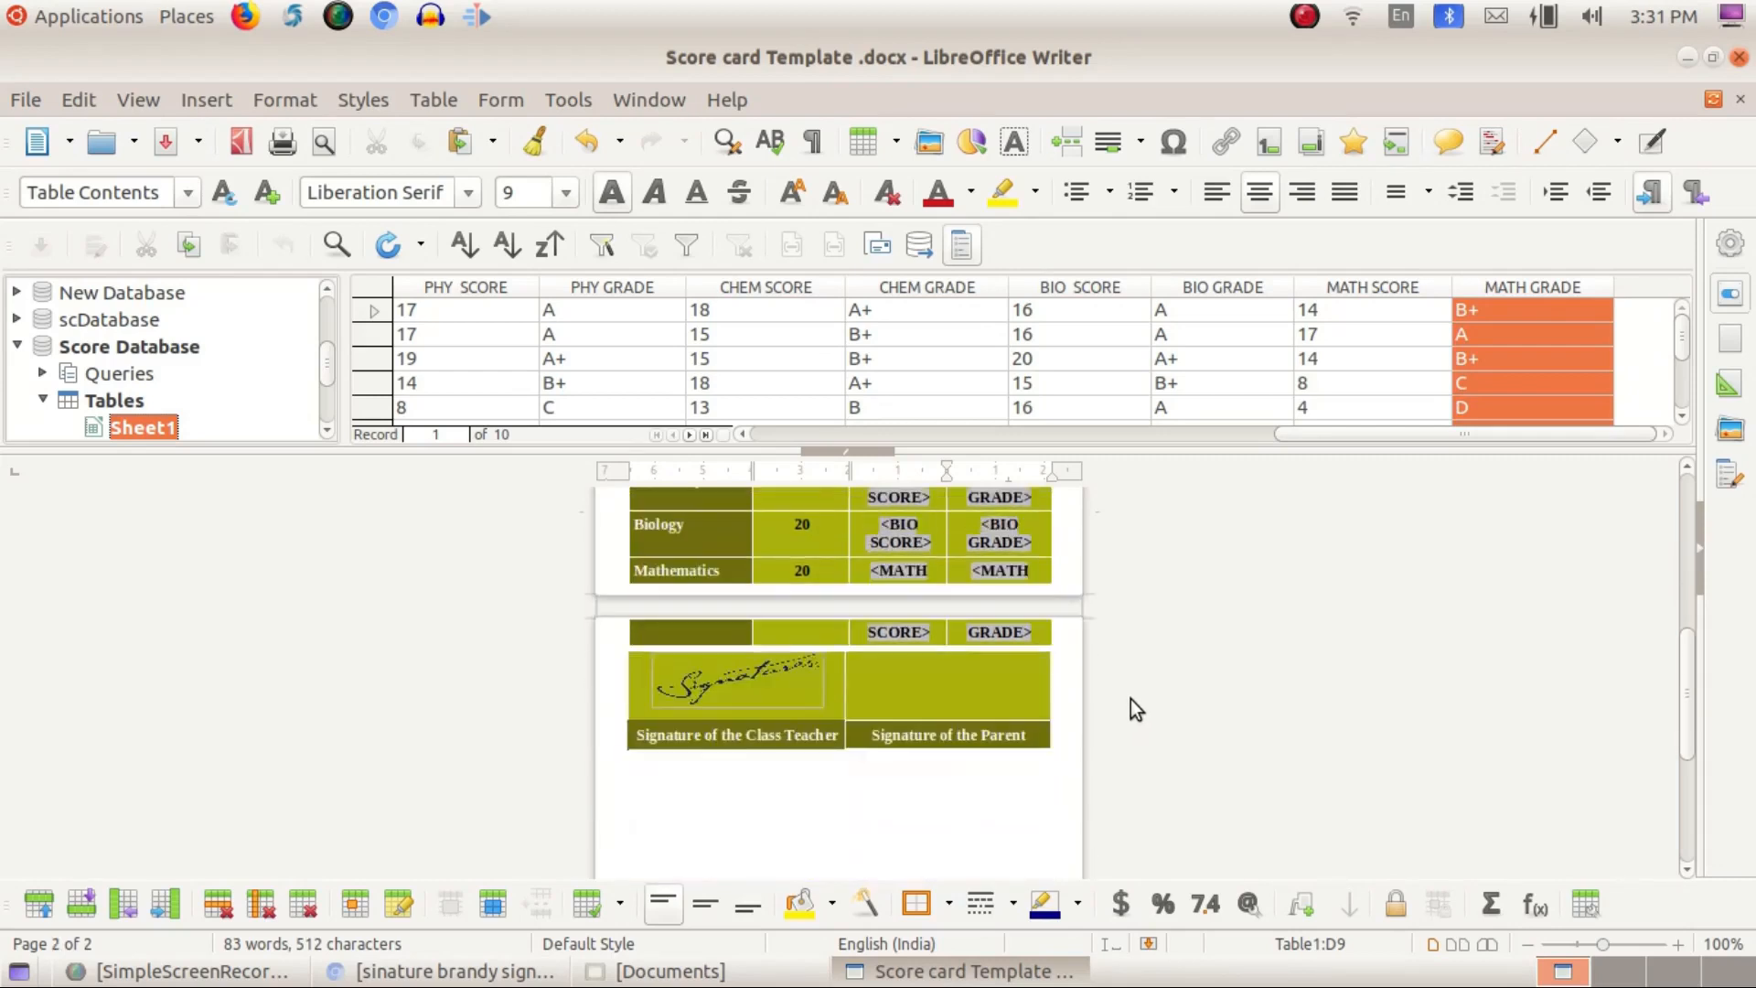
scroll(1133, 710, "up", 5)
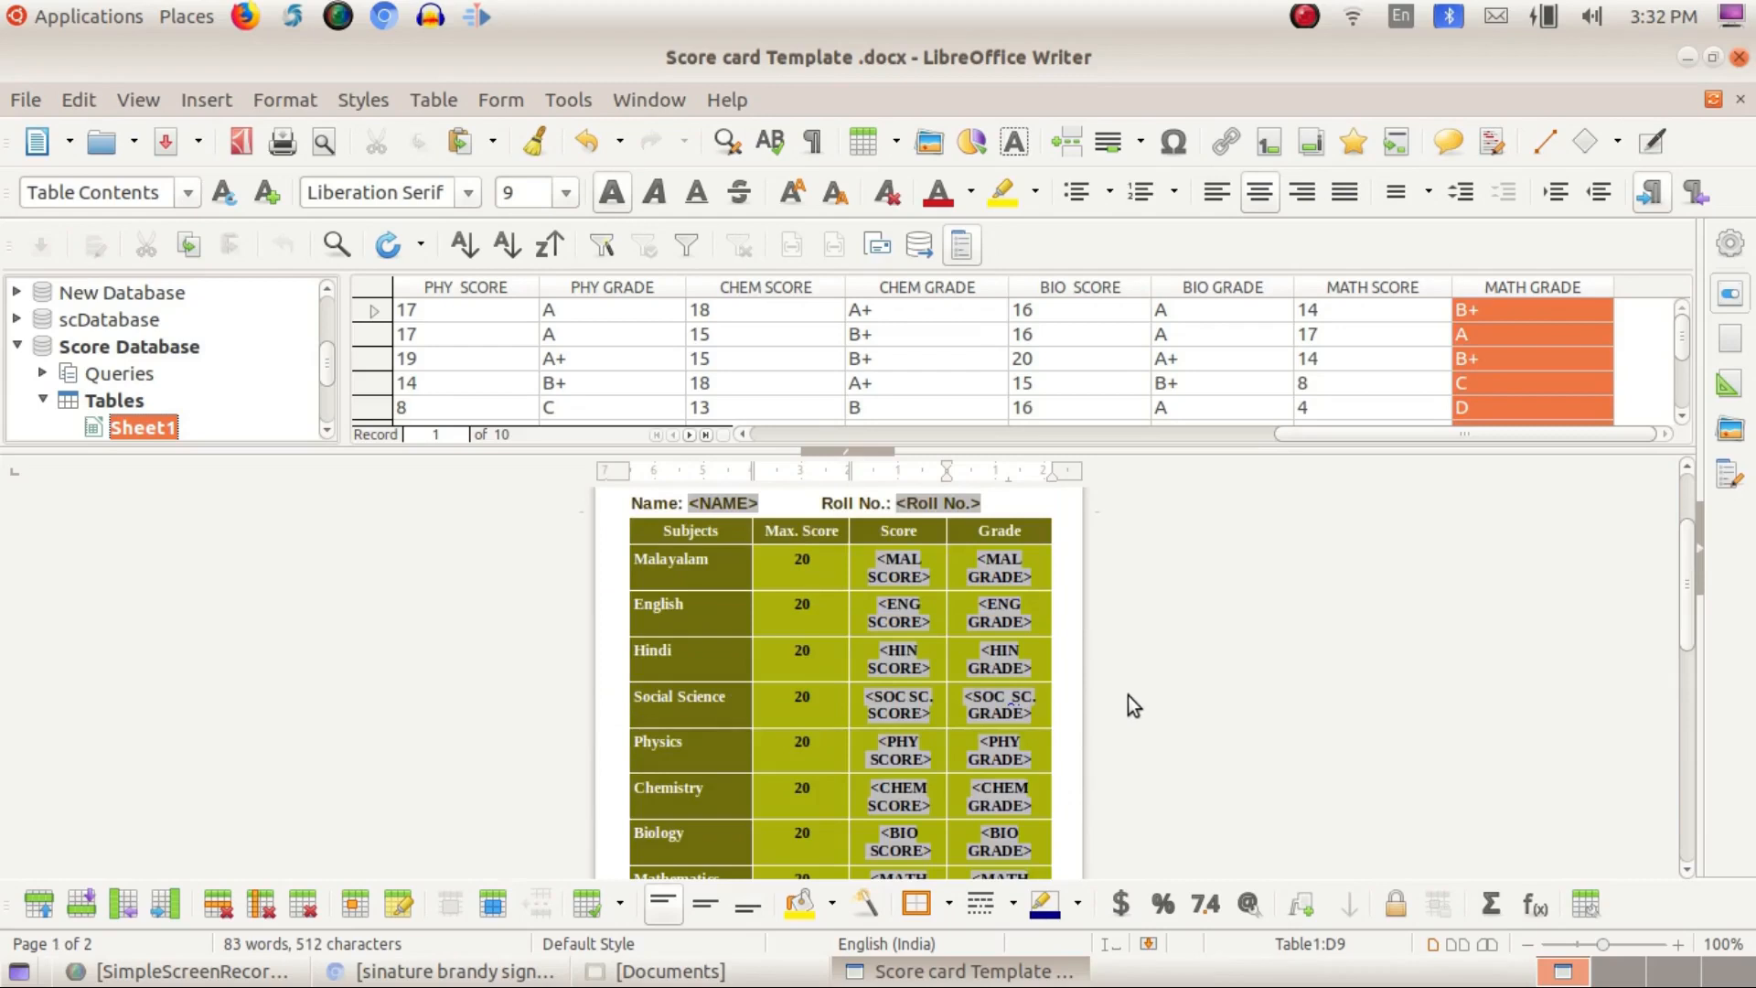
Step: Print the score card as a form letter to file, saving all records as individual PNG documents named from the Roll No. field
left_click(27, 100)
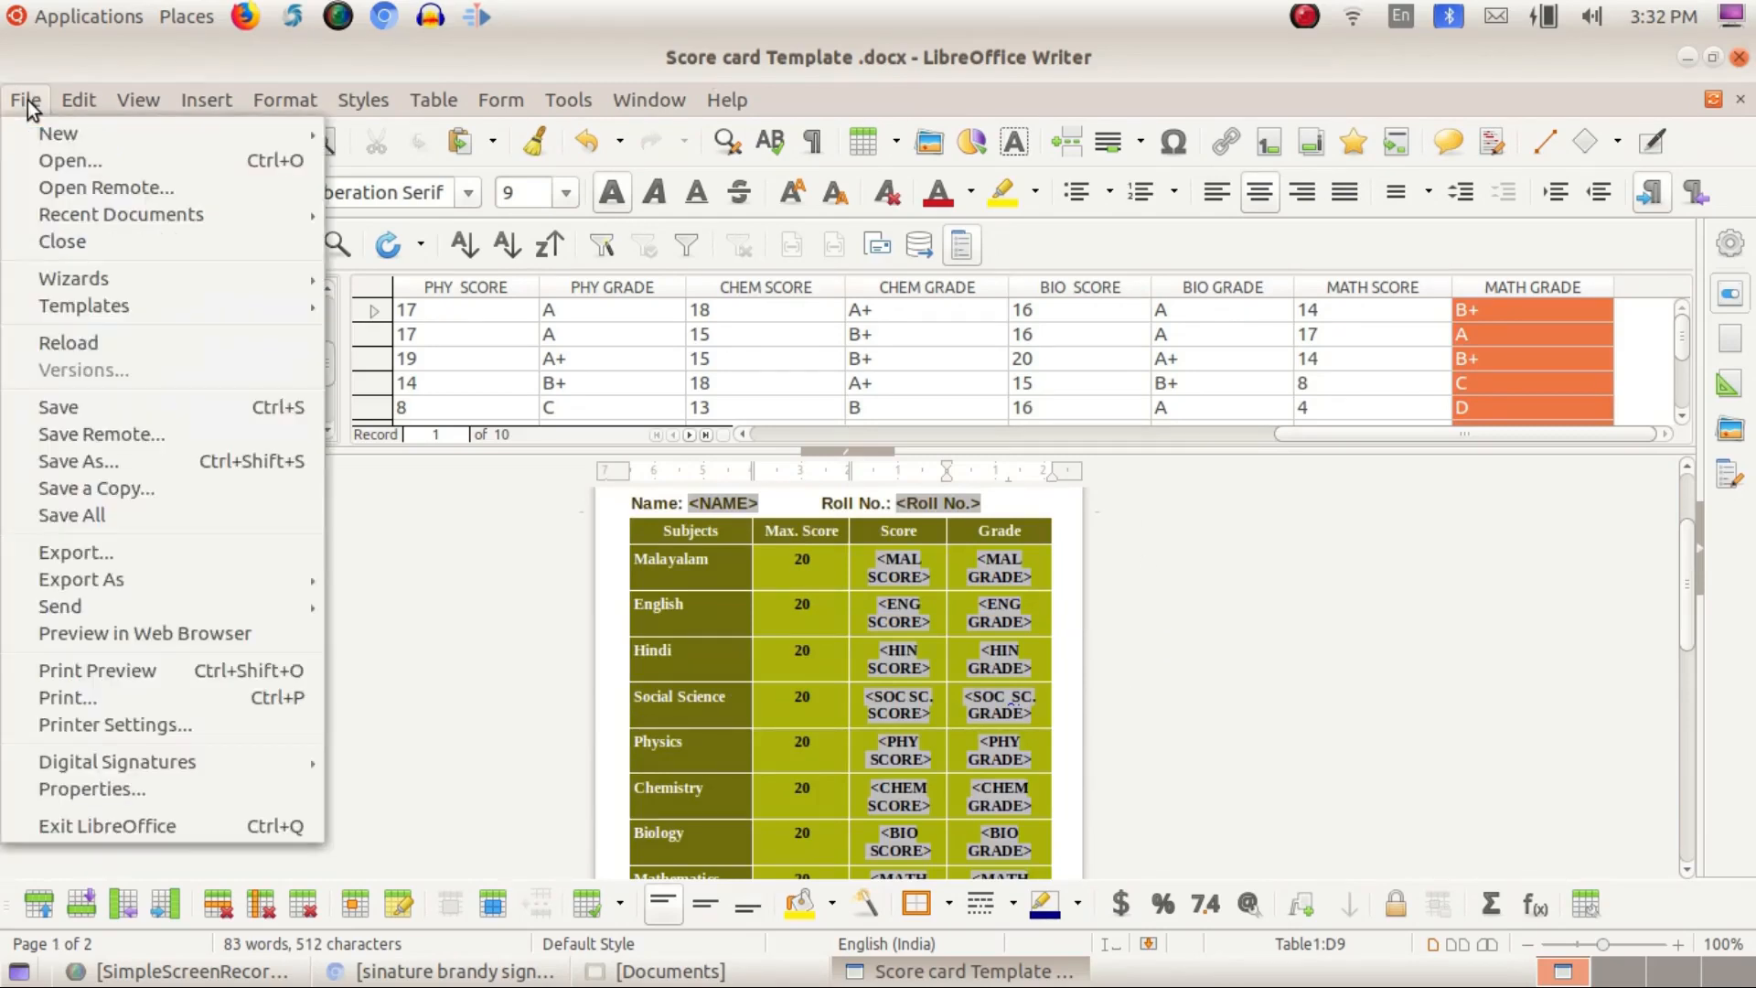
left_click(115, 693)
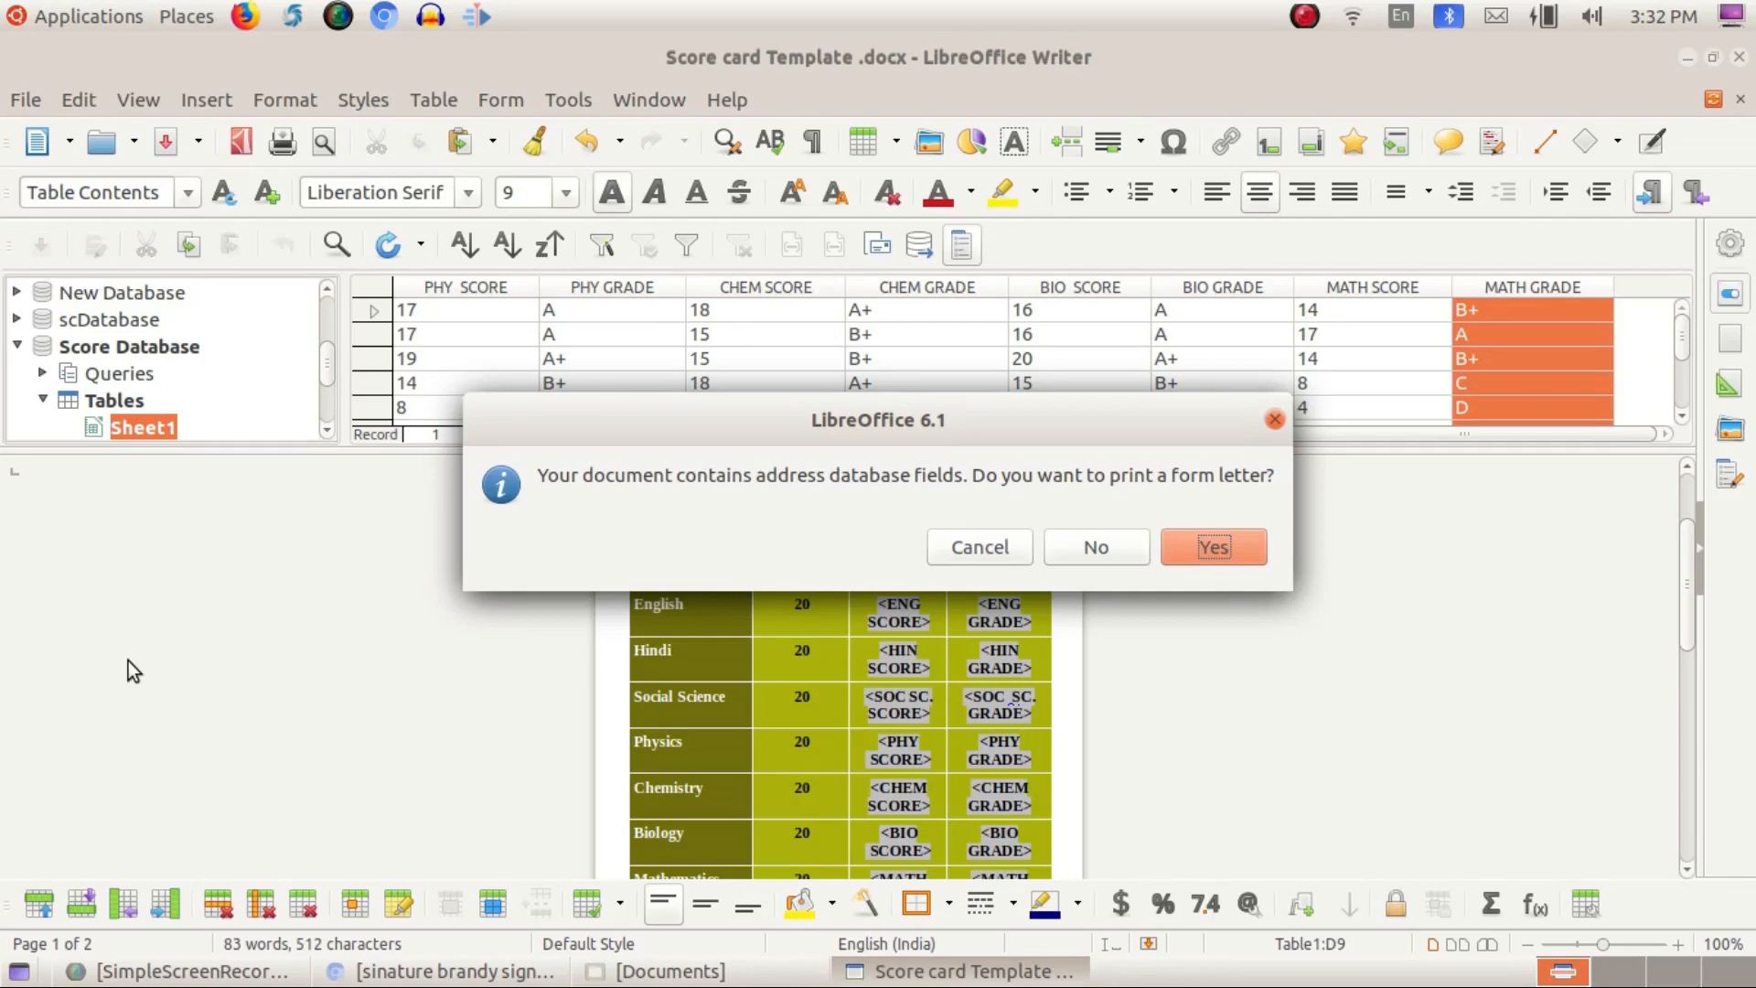
left_click(1215, 541)
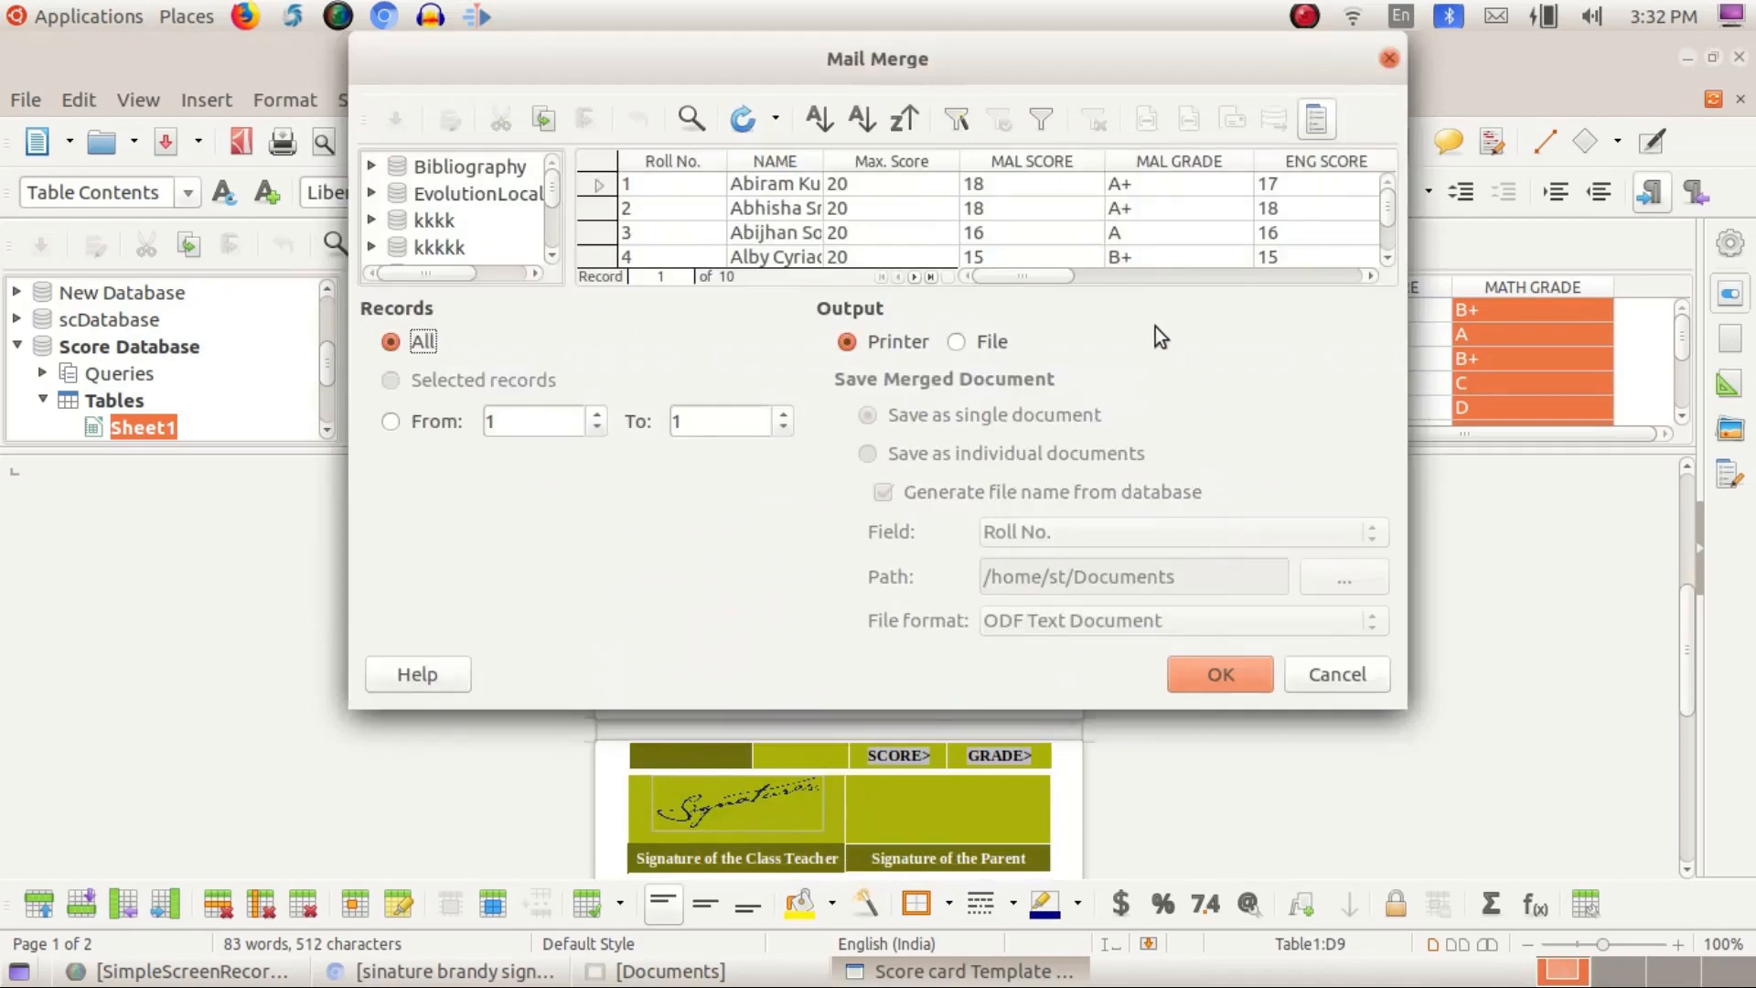
left_click(959, 343)
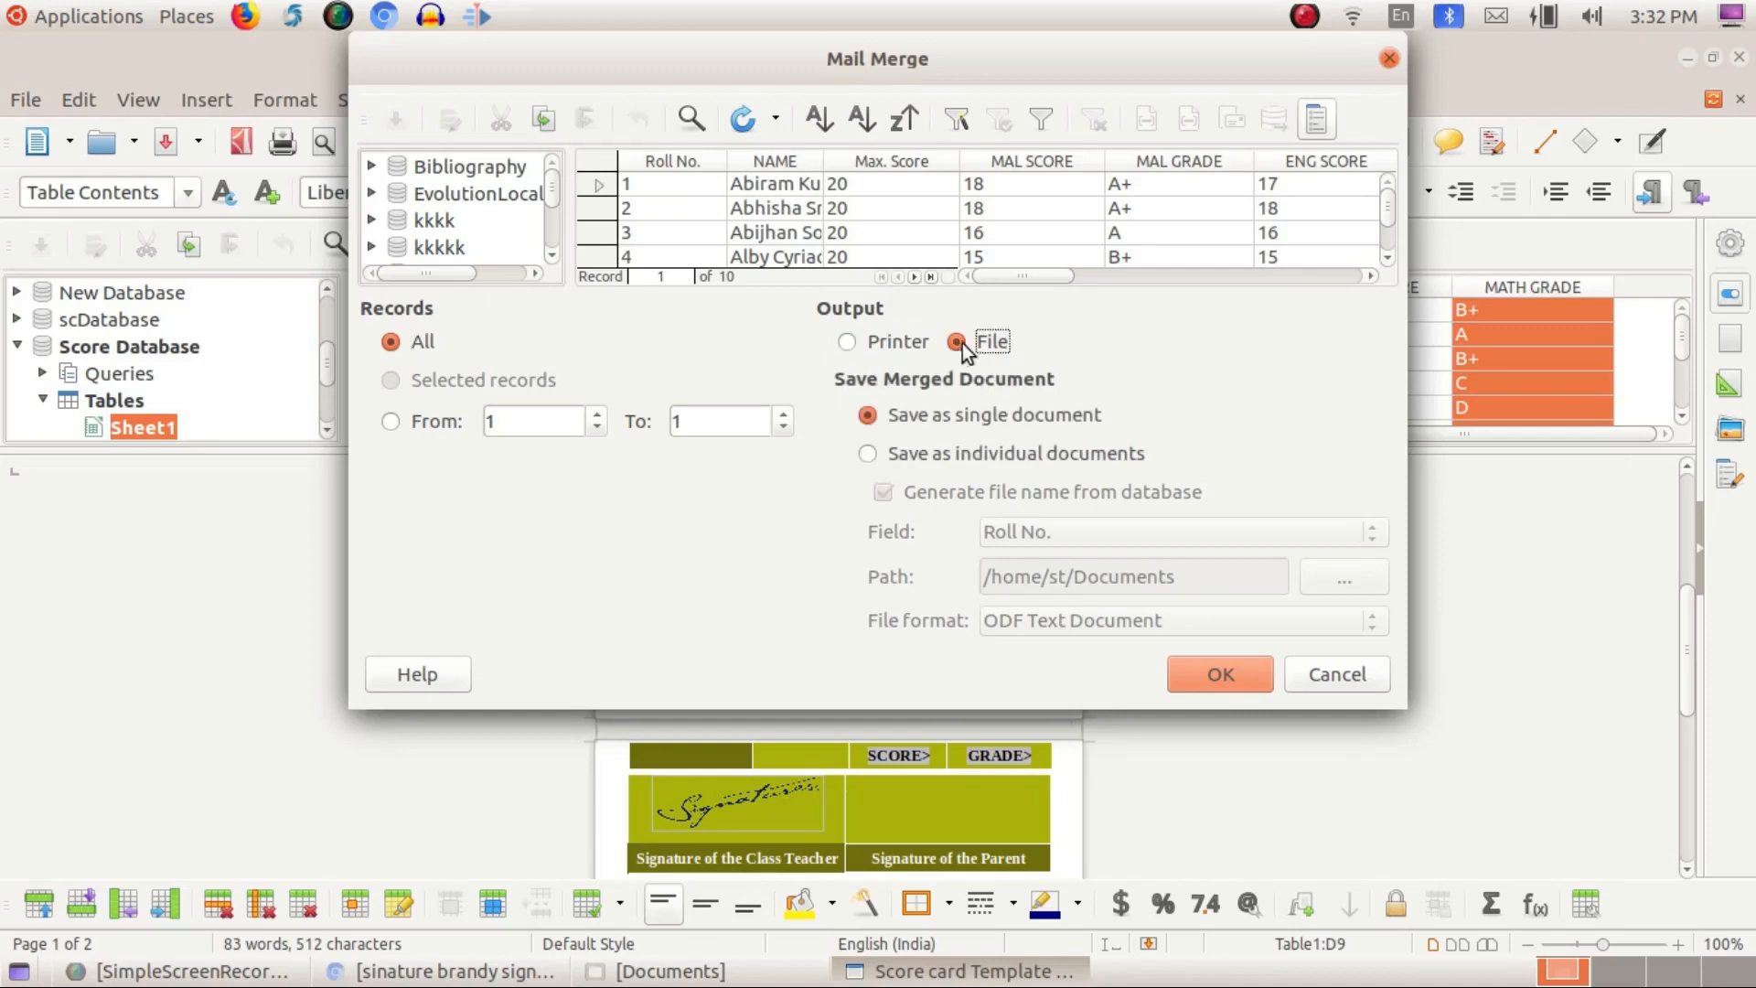
left_click(869, 454)
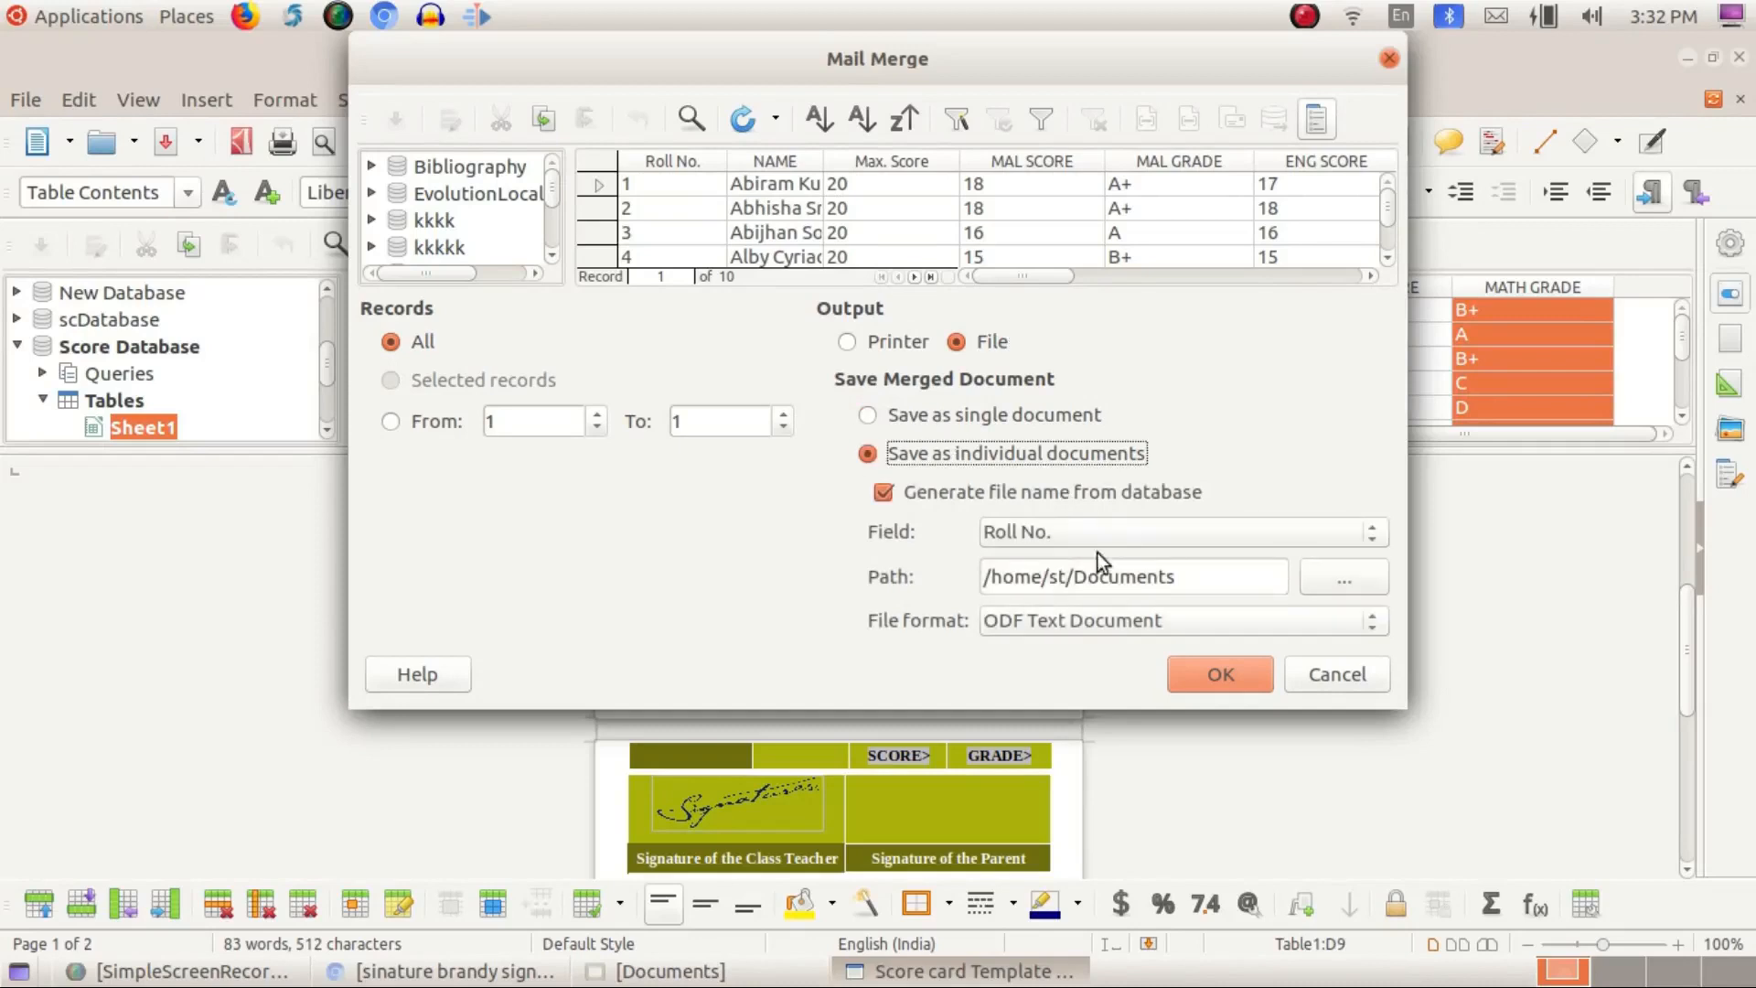
left_click(1061, 626)
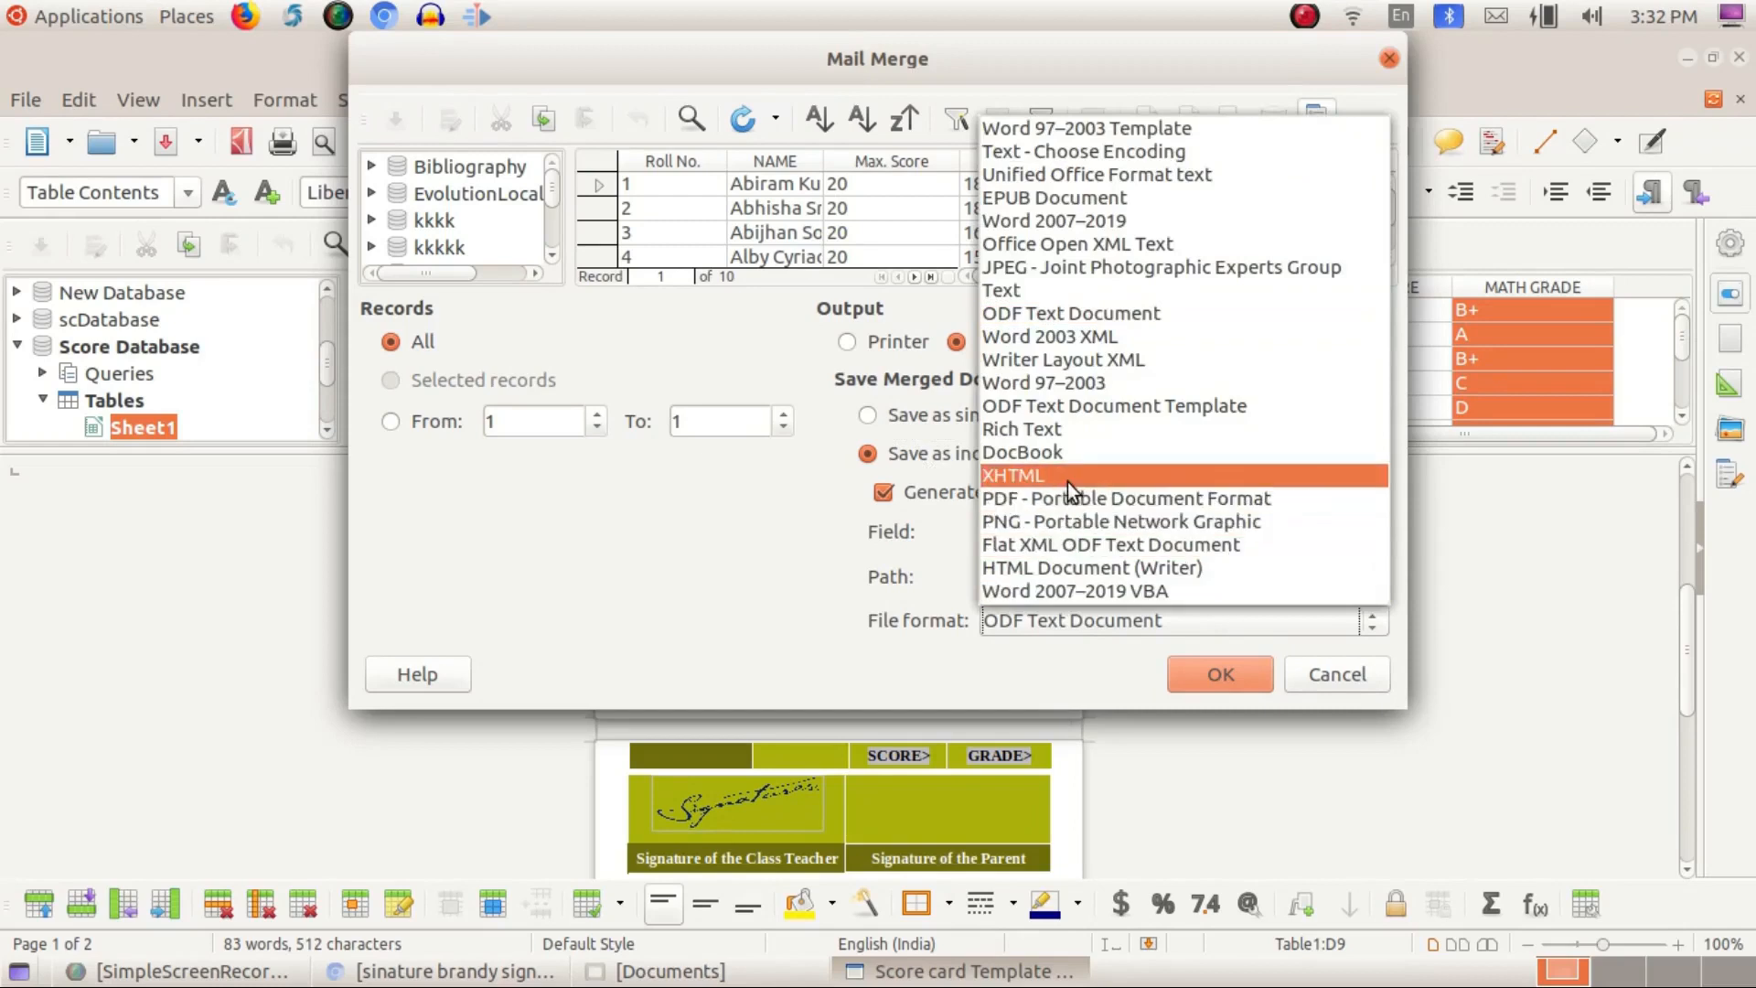
left_click(1050, 519)
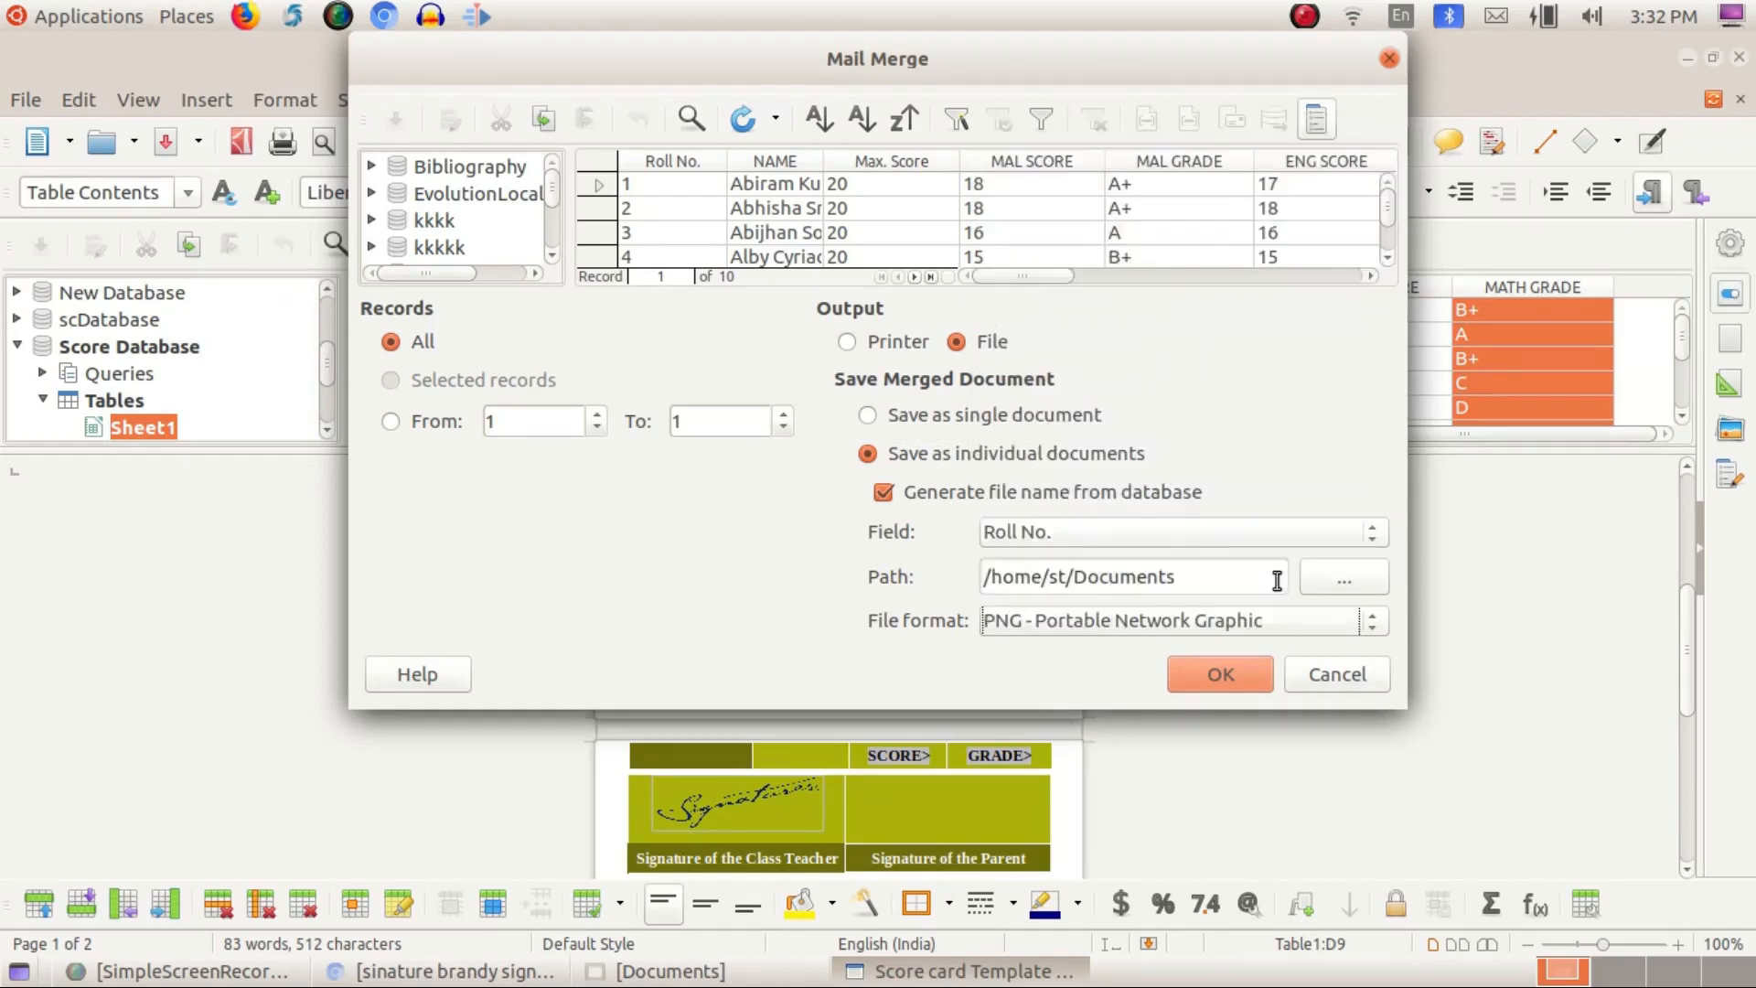
left_click(1220, 676)
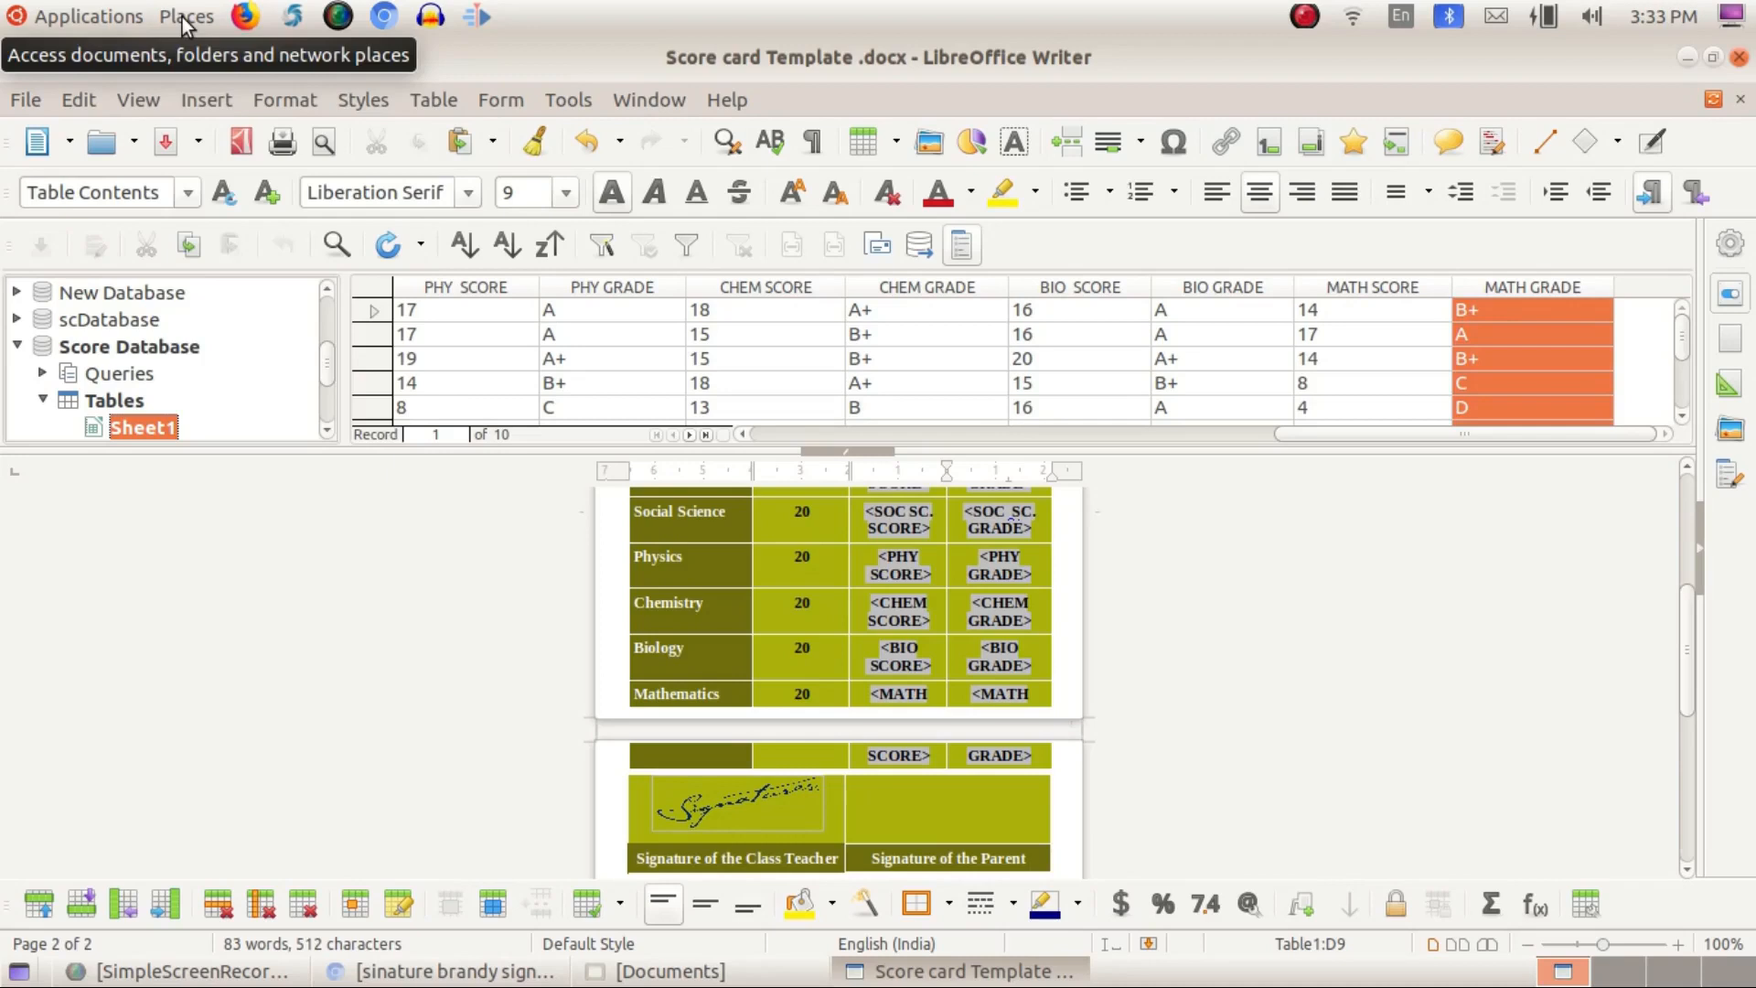
Step: Switch to the file manager's Documents folder and open the merged score card 1.png in the image viewer
left_click(186, 21)
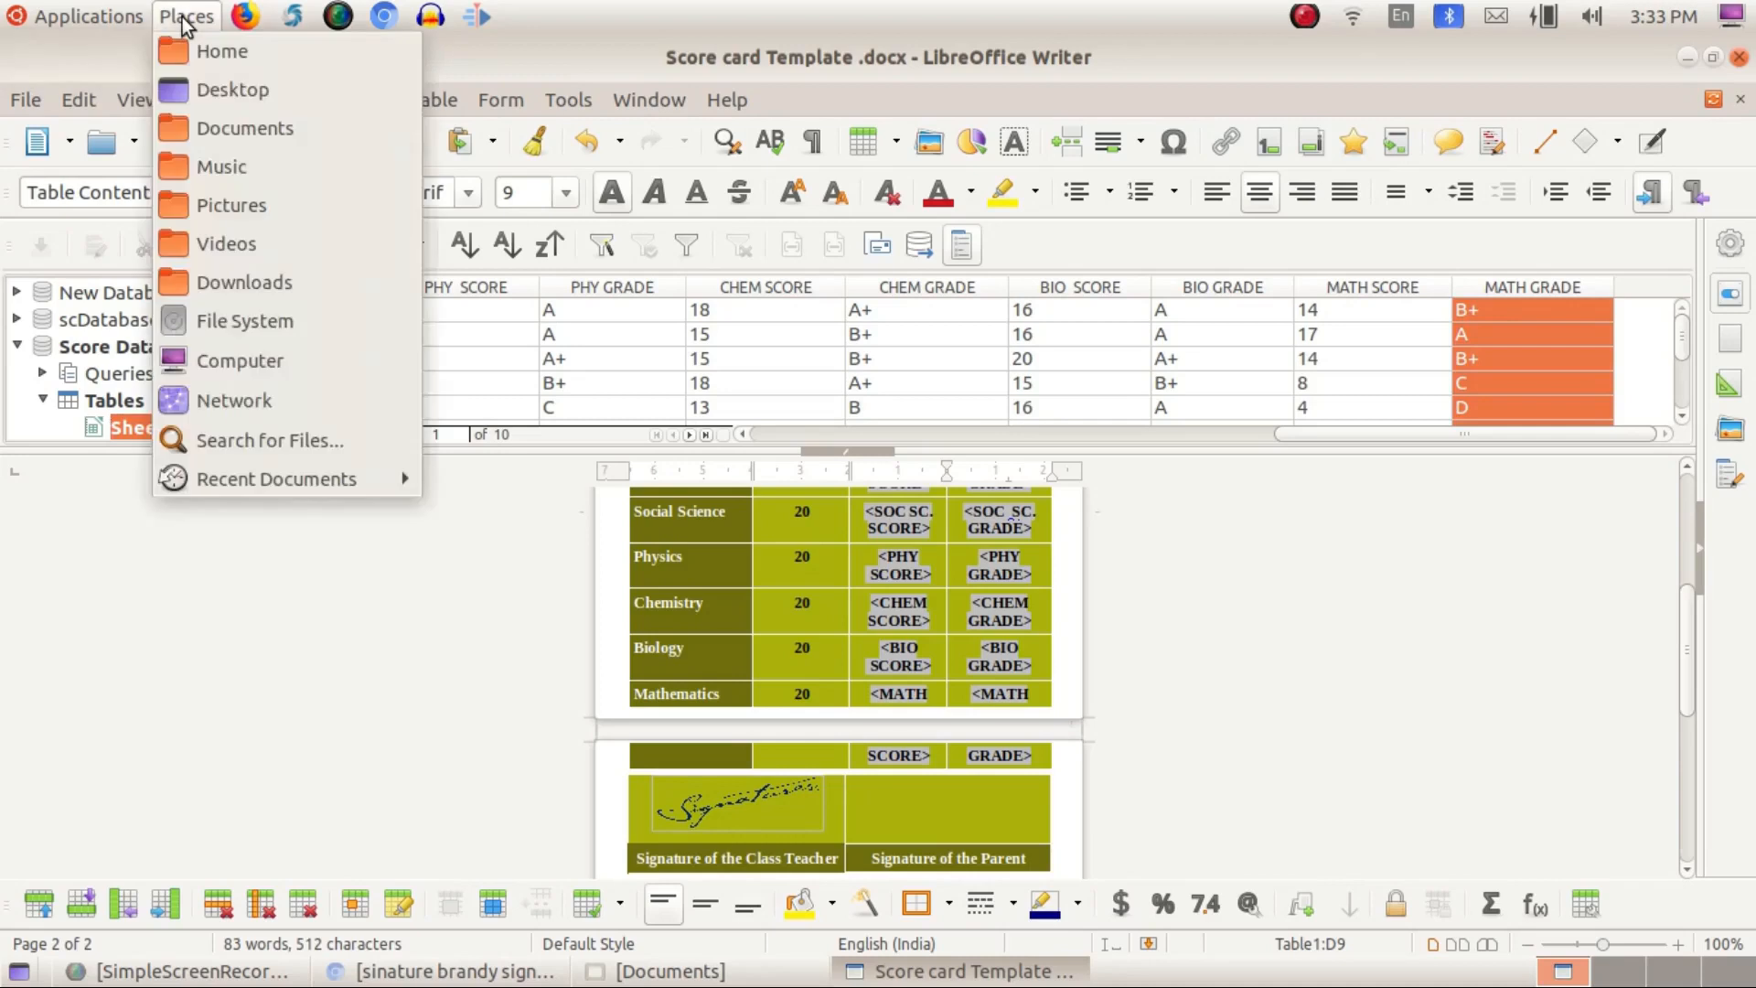
left_click(252, 135)
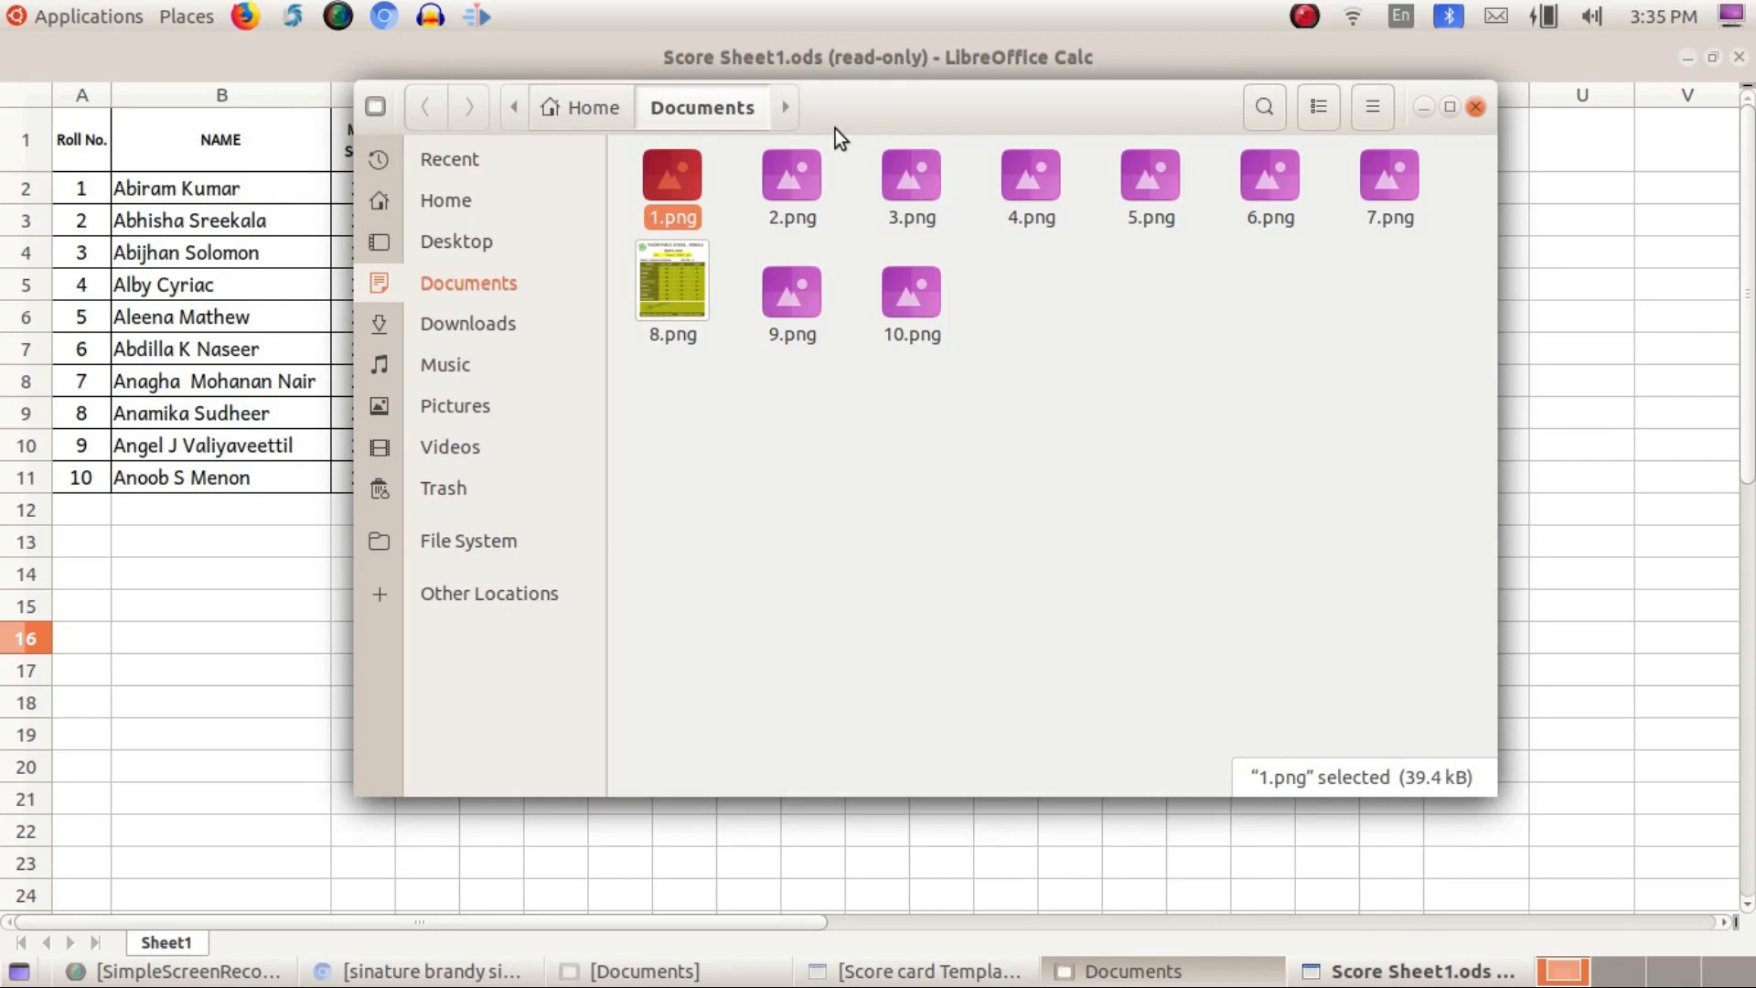
double_click(690, 179)
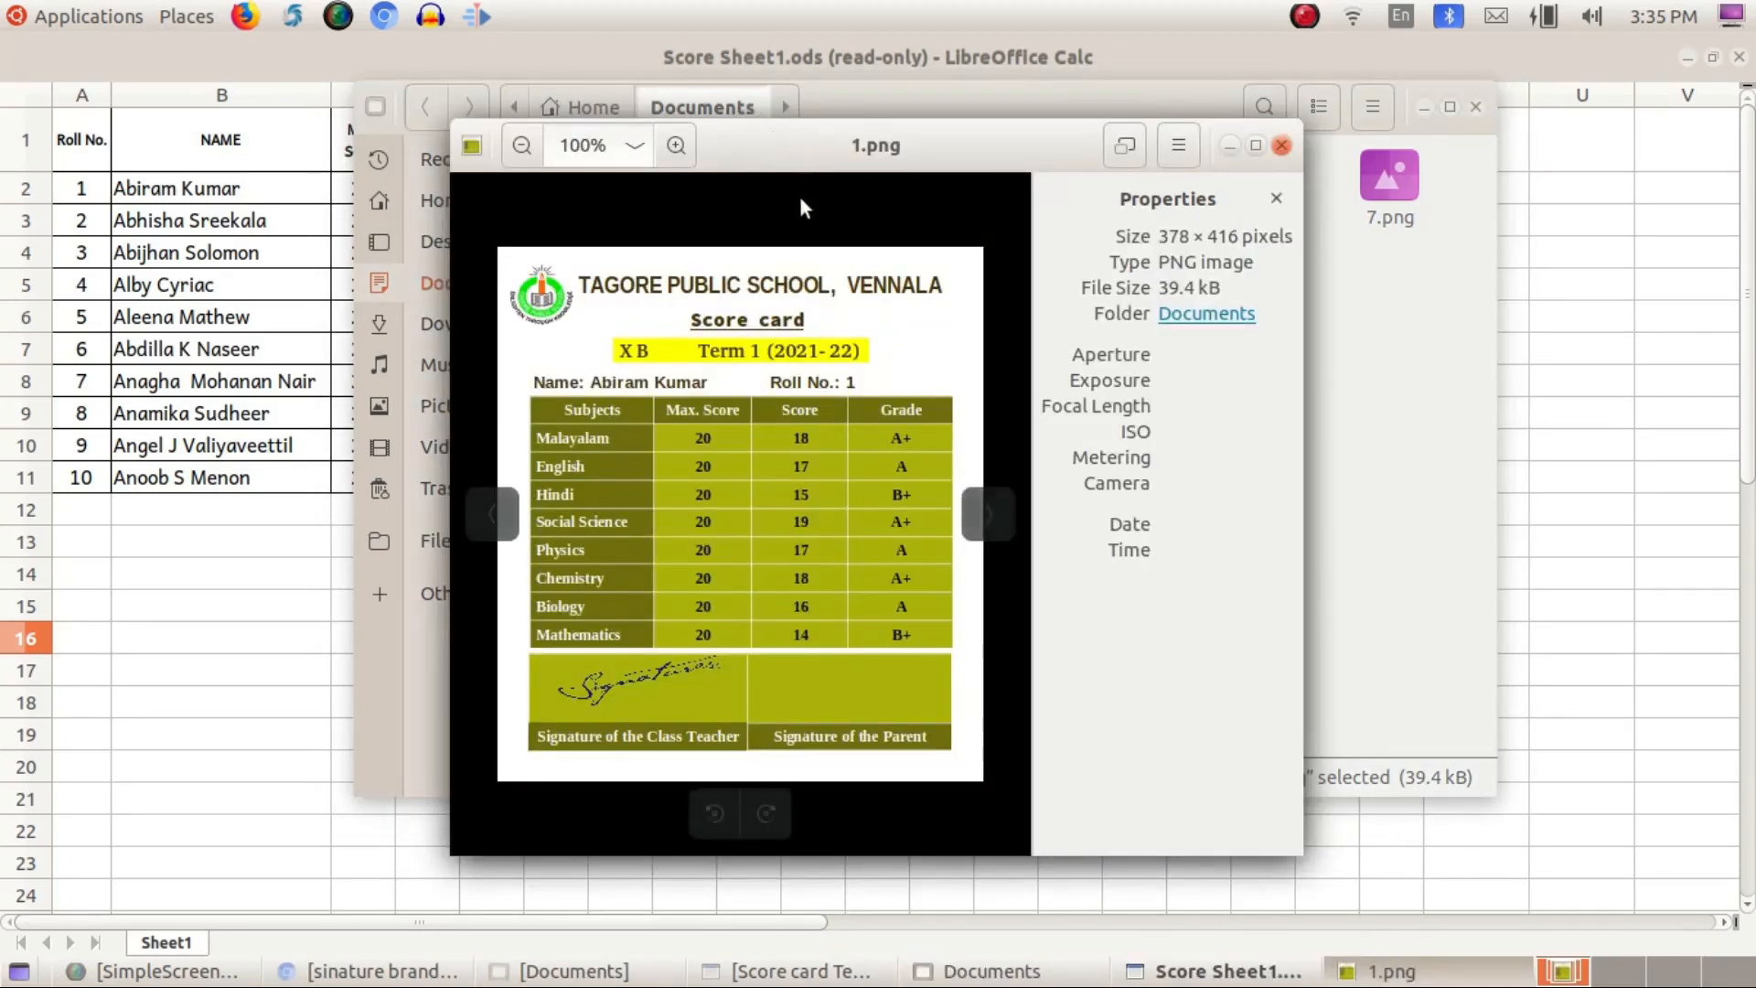
Step: Browse through the merged score card images to 10.png and back to 1.png, examining each student's name, roll number, scores and grades
left_click(989, 508)
left_click(989, 513)
left_click(989, 513)
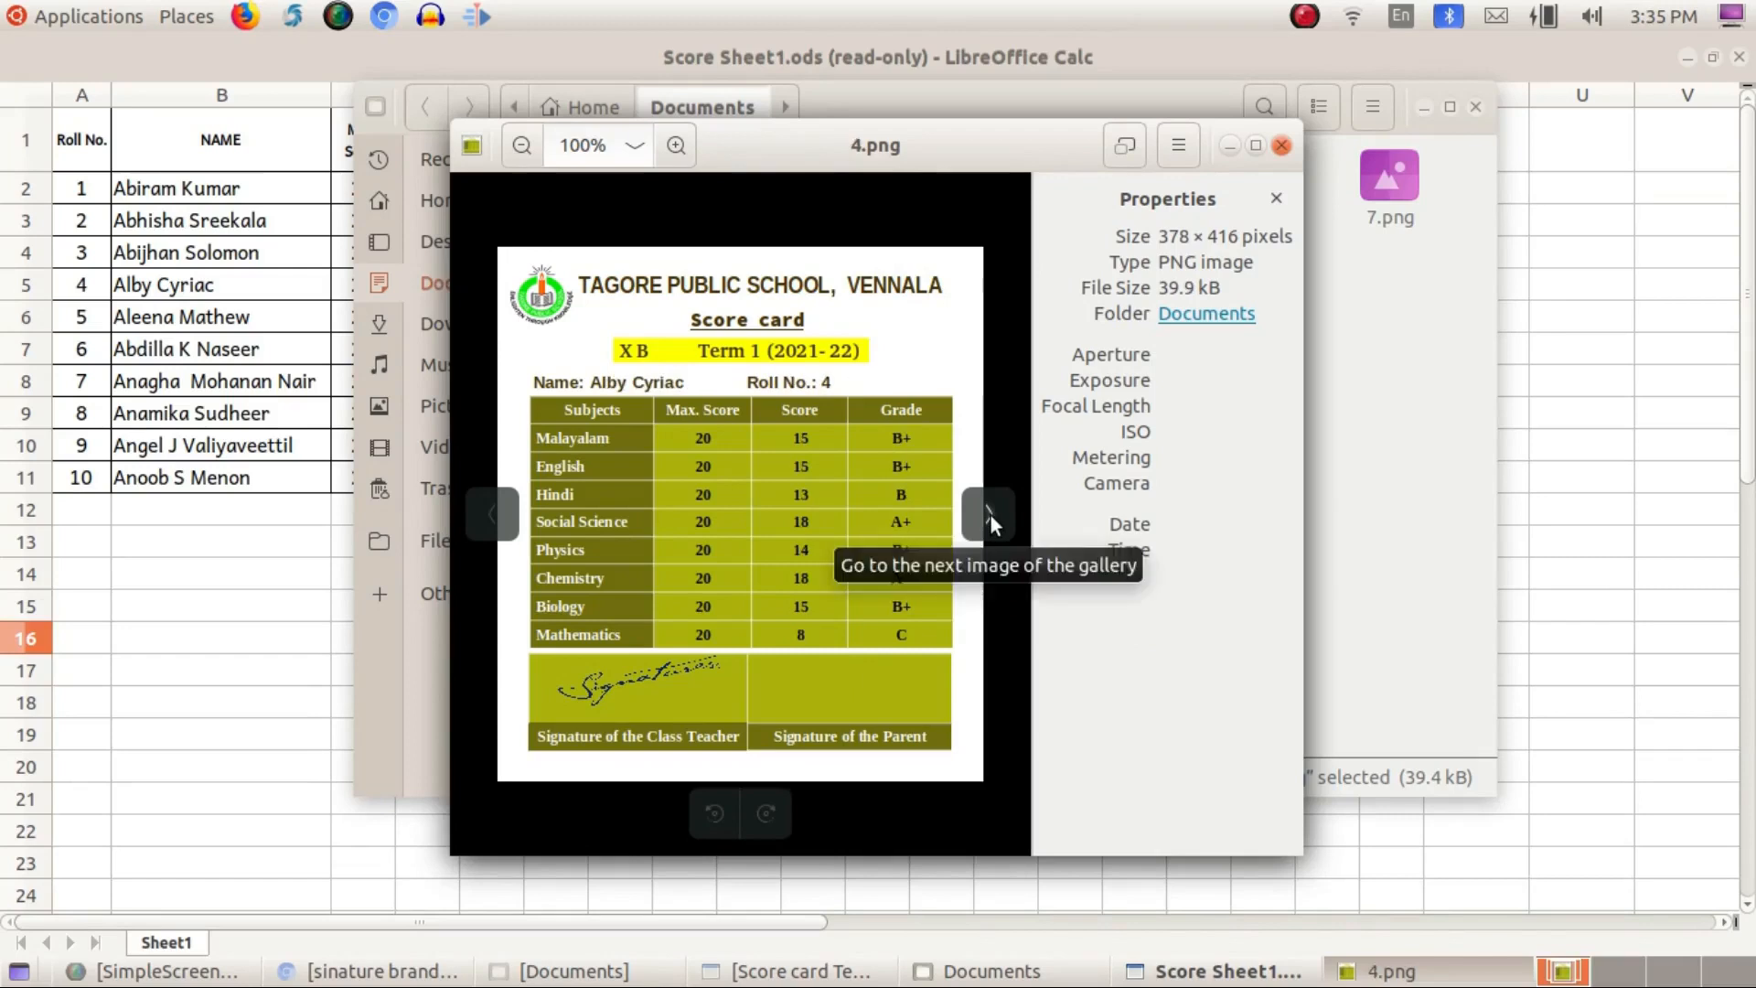
left_click(990, 513)
left_click(989, 513)
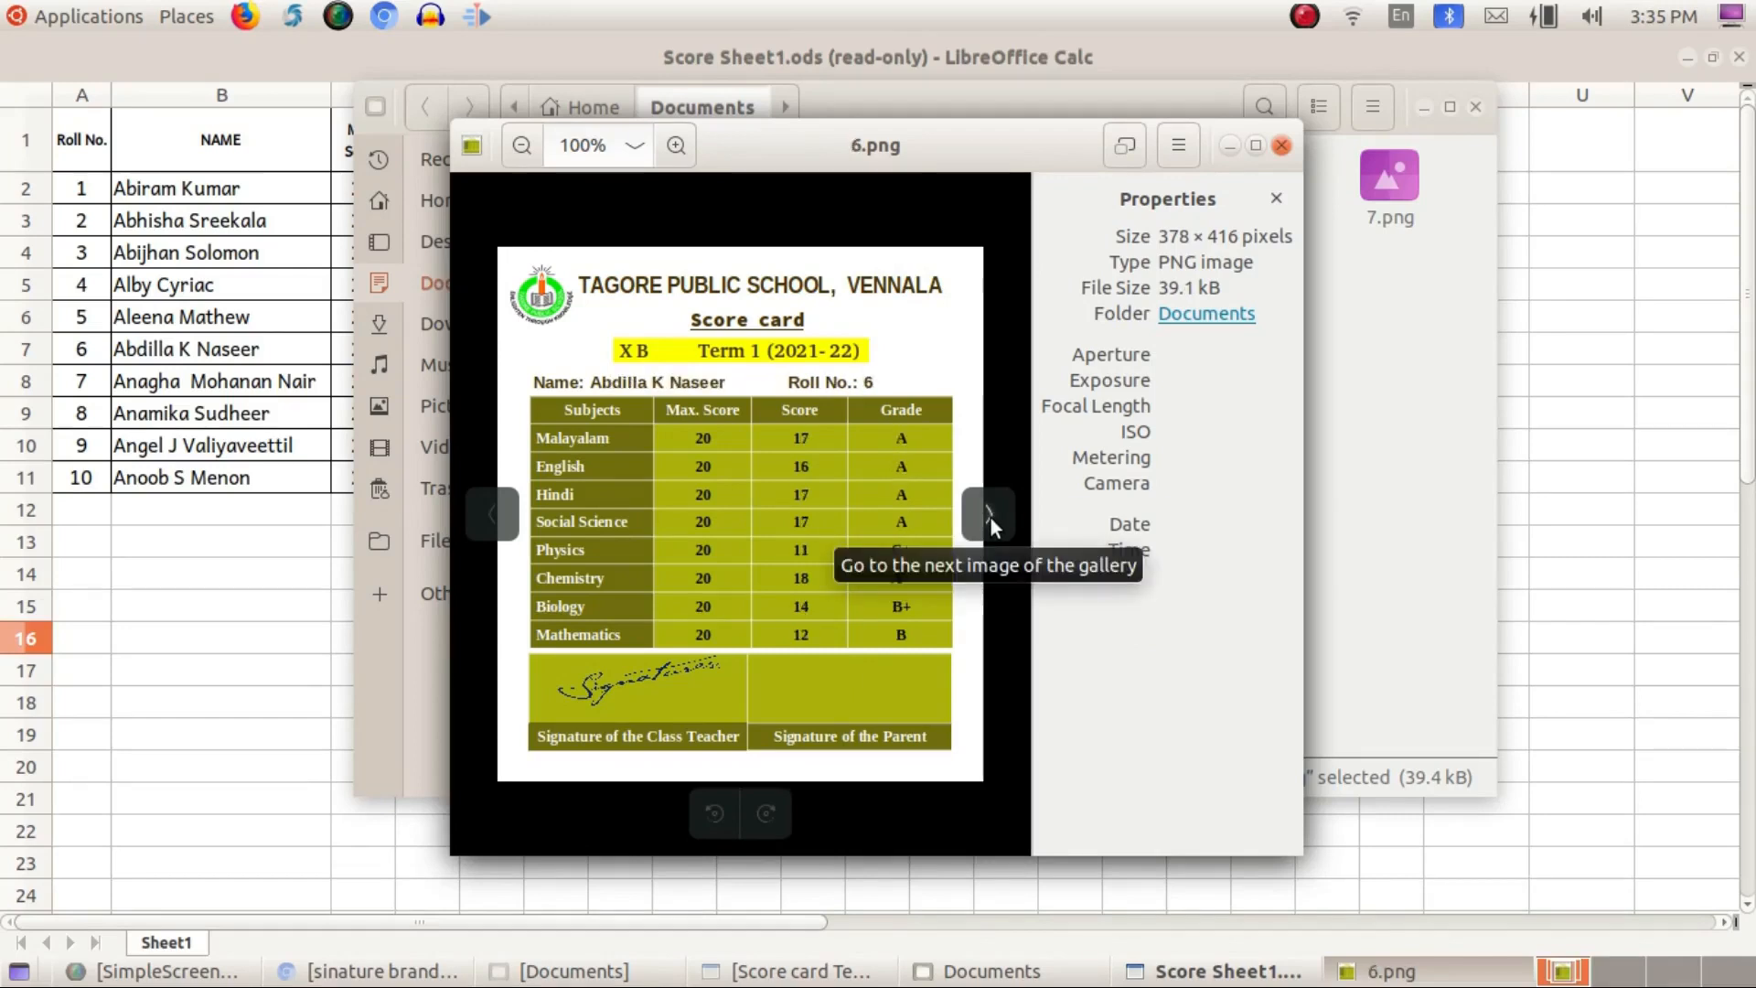
left_click(990, 518)
left_click(989, 515)
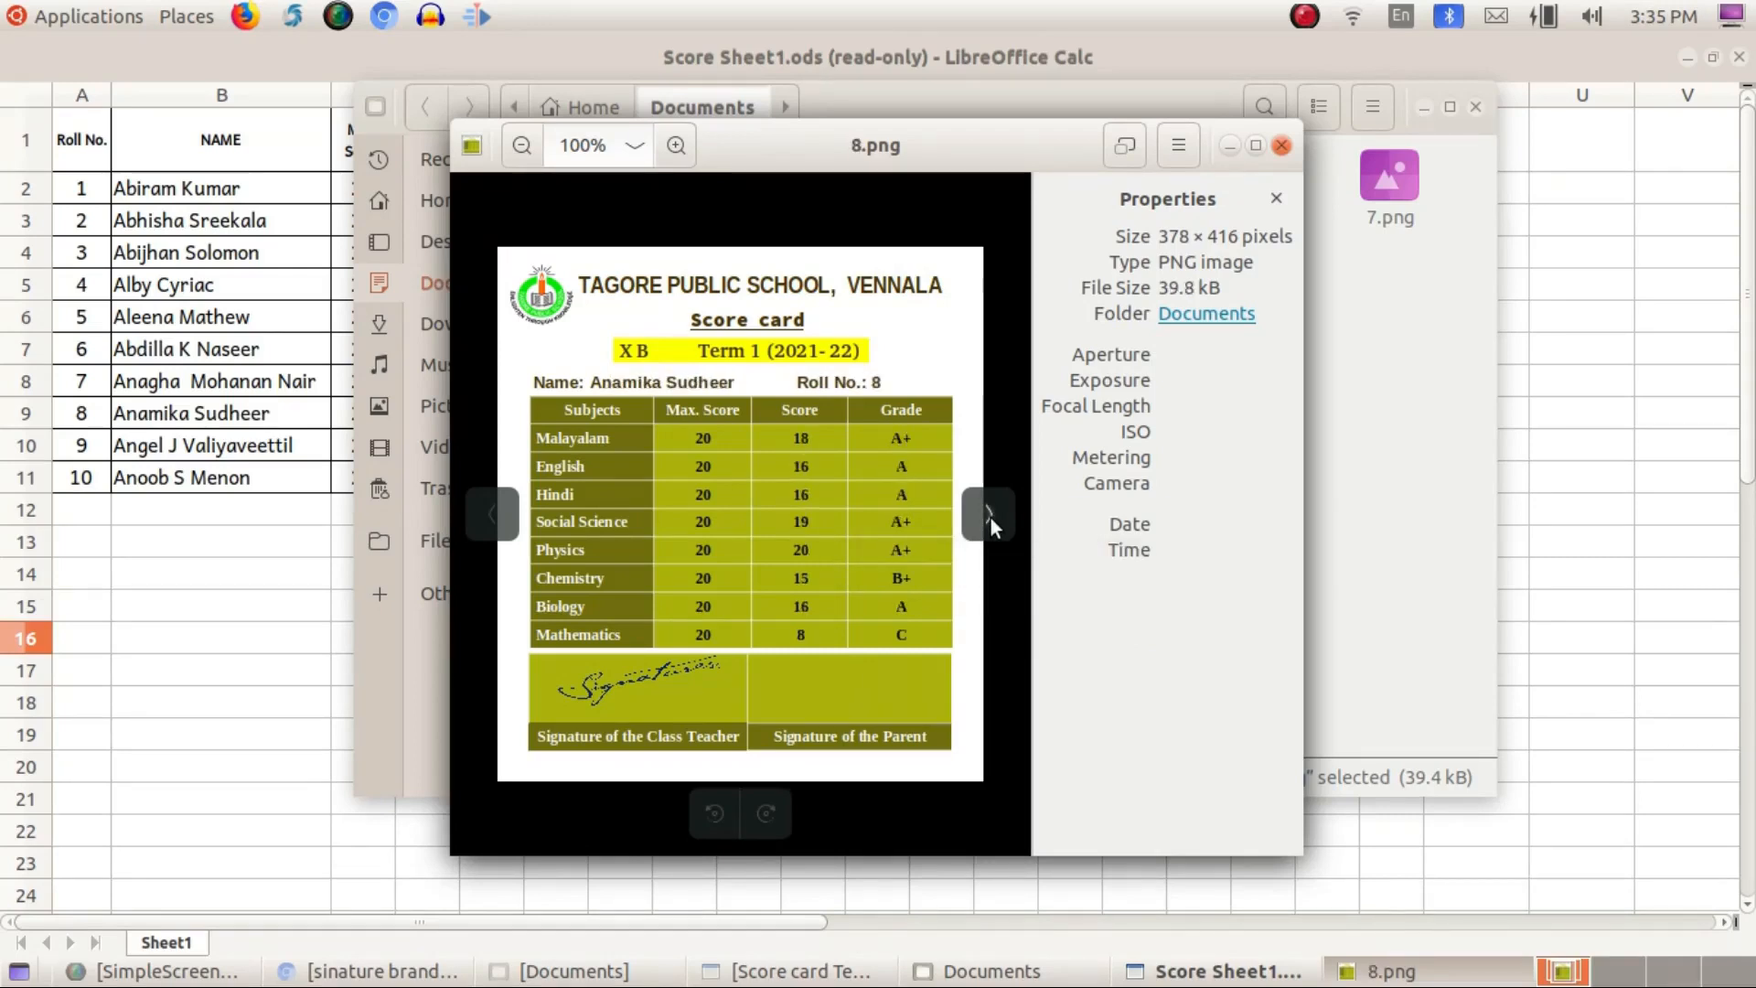
left_click(989, 516)
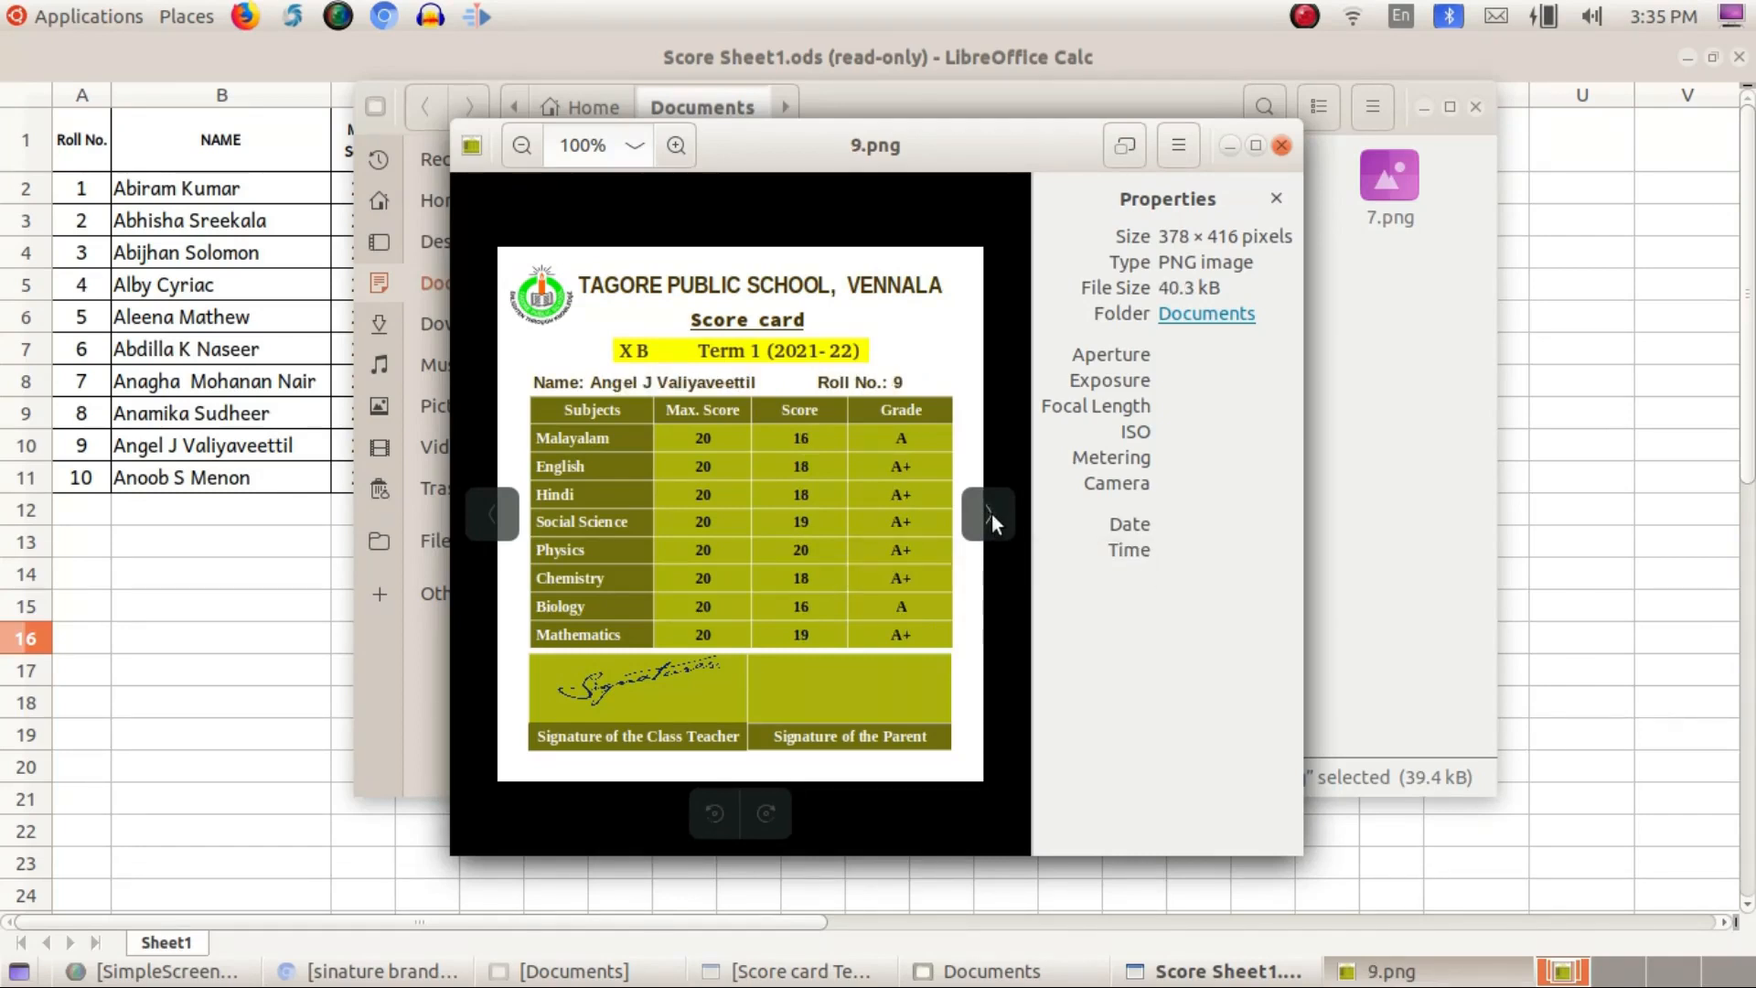
left_click(991, 514)
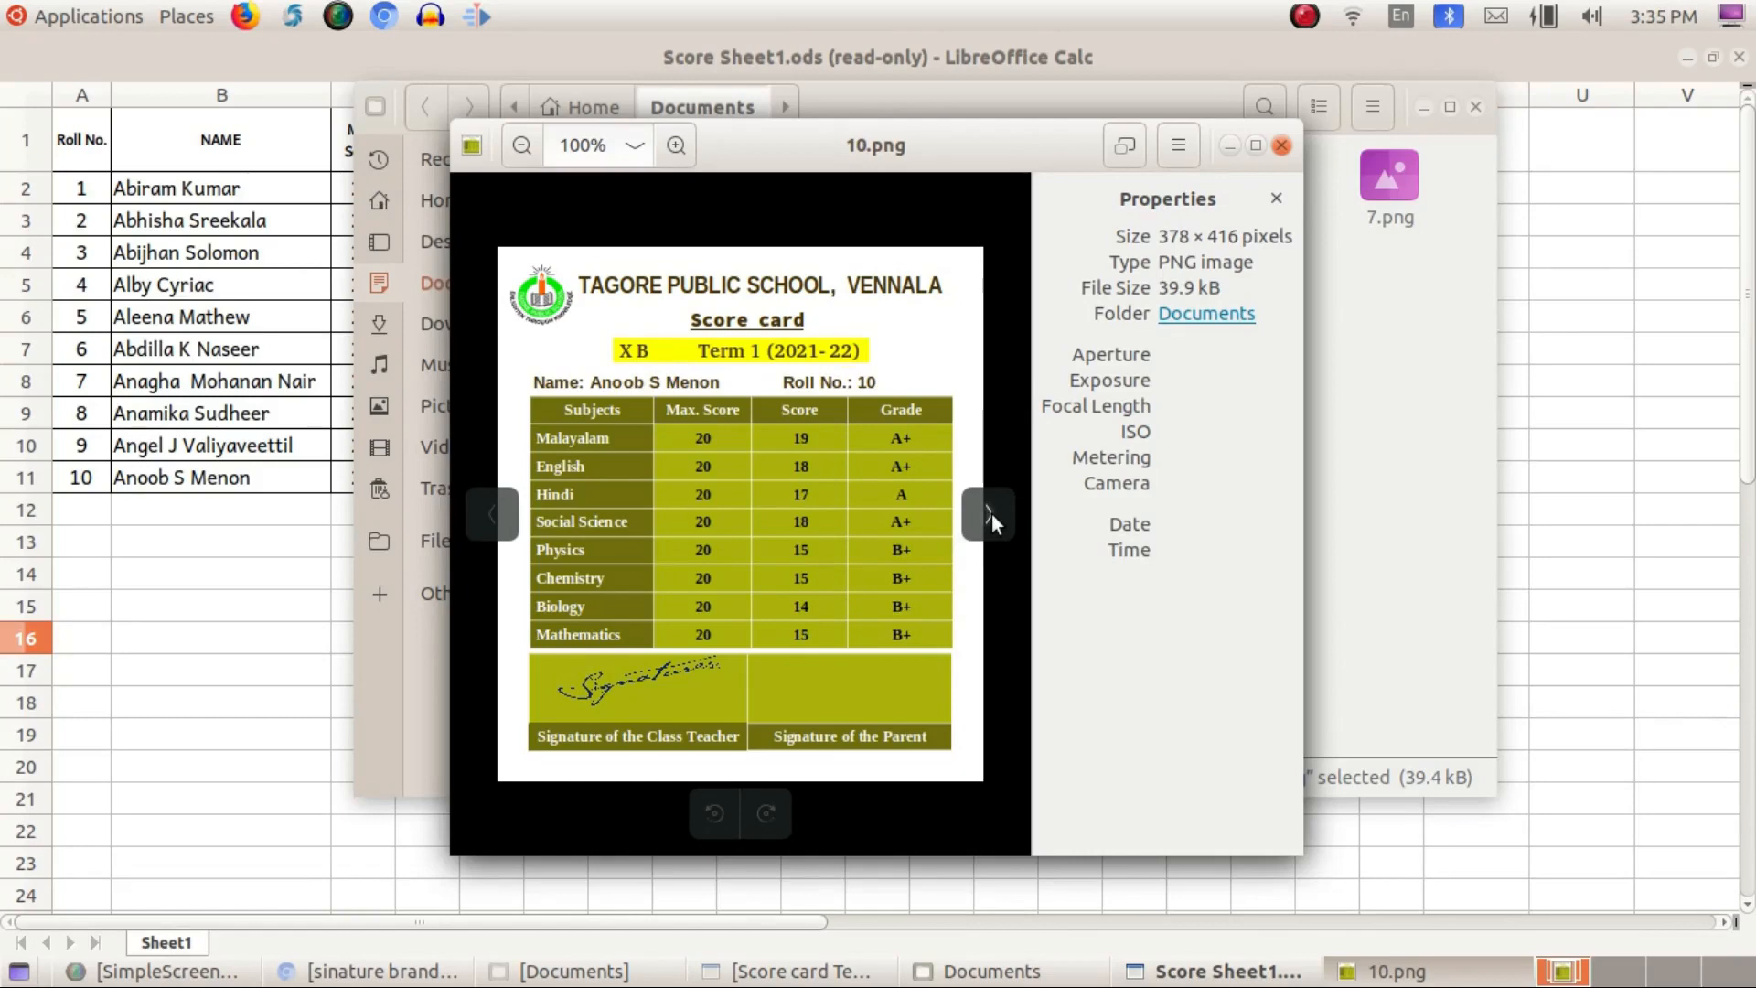
left_click(989, 513)
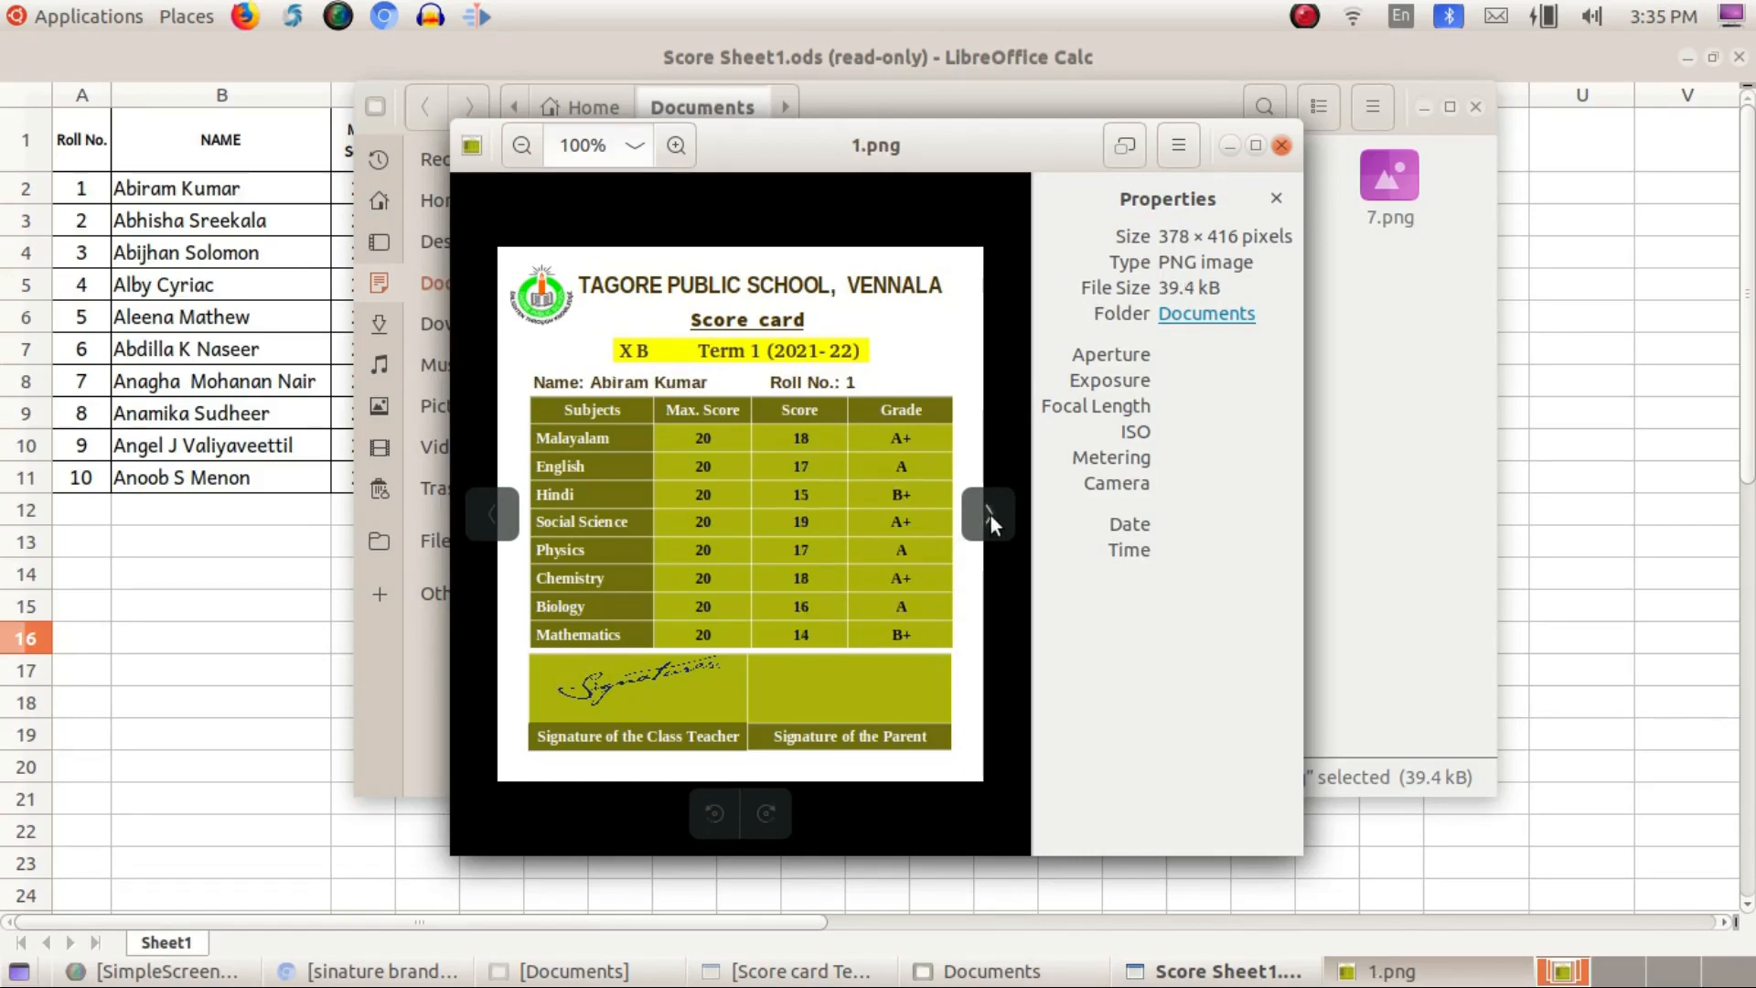